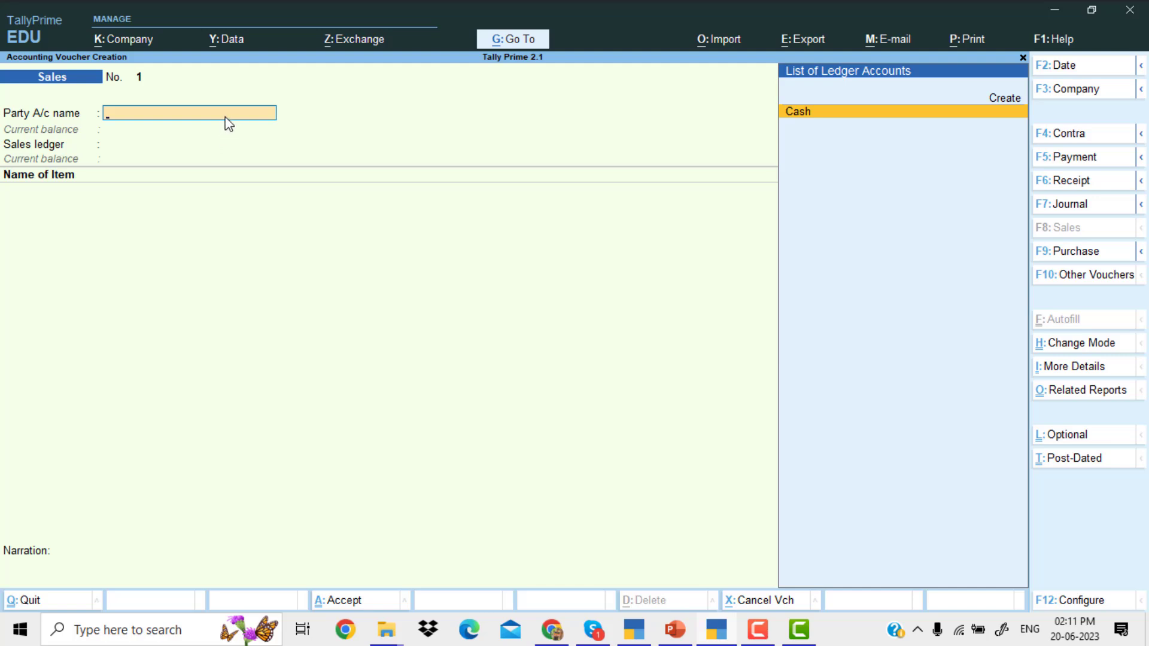
- Leave the voucher entry screen and open the Sales voucher type for alteration
key(Escape)
key(Return)
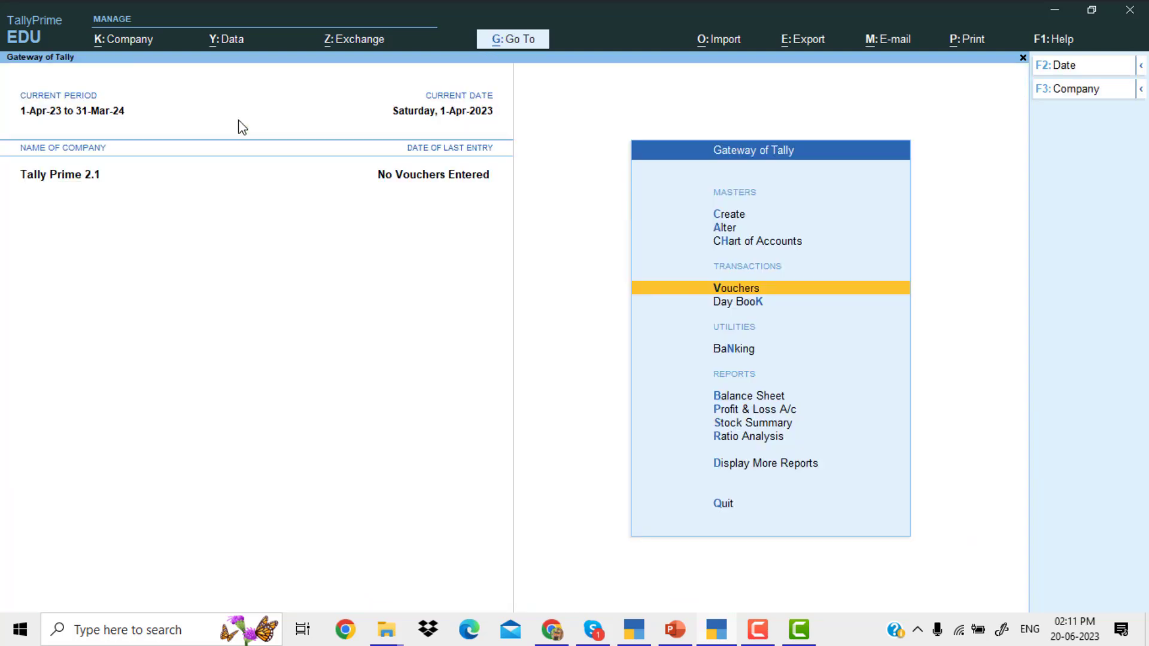
key(Up)
key(Up)
key(Return)
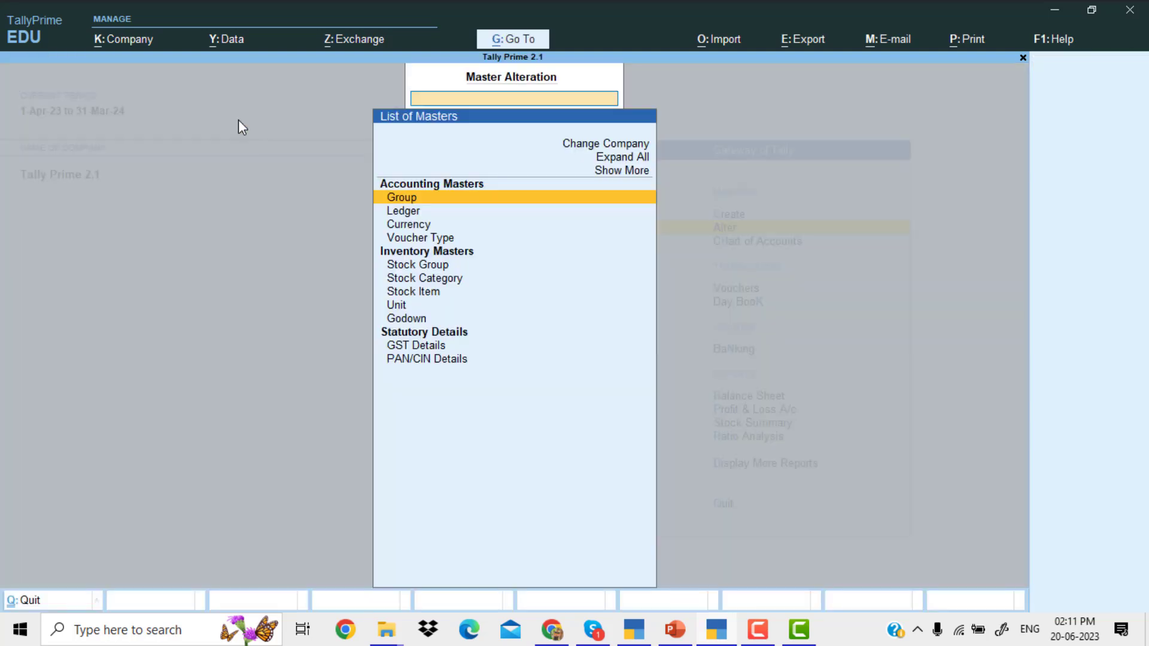
key(Down)
key(Down)
key(Down)
key(Return)
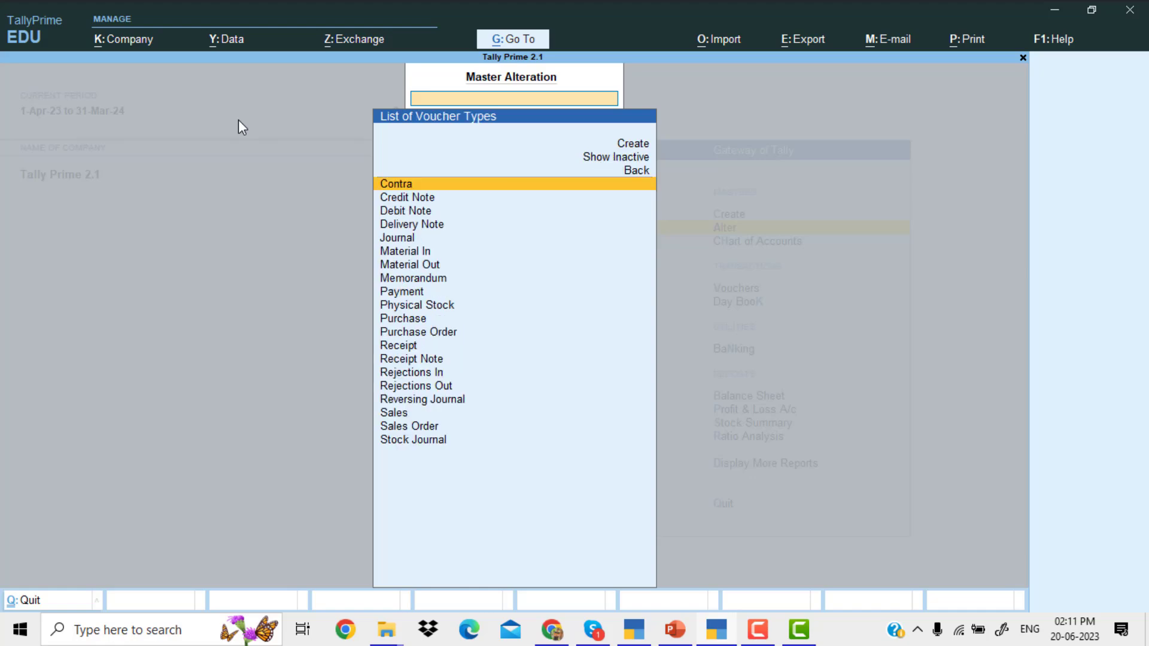
text(SAL)
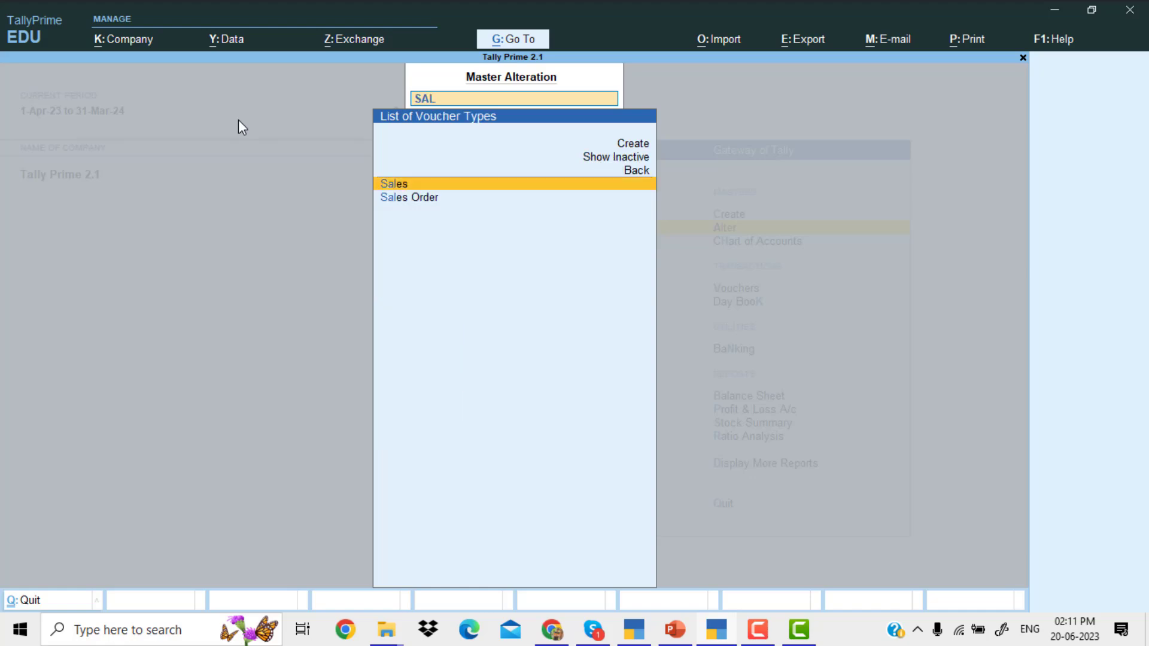
key(Return)
- Keep the Sales voucher type's numbering method as Automatic and set its advanced configuration to Yes
key(Return)
key(Return)
key(Return)
key(Return)
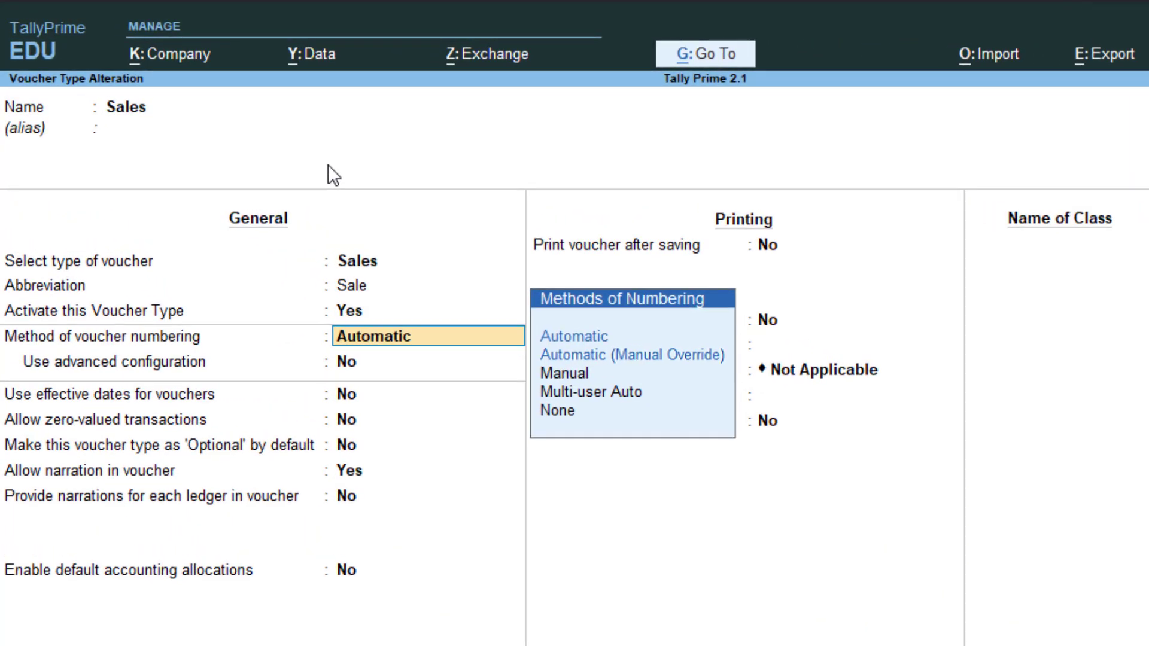
key(Return)
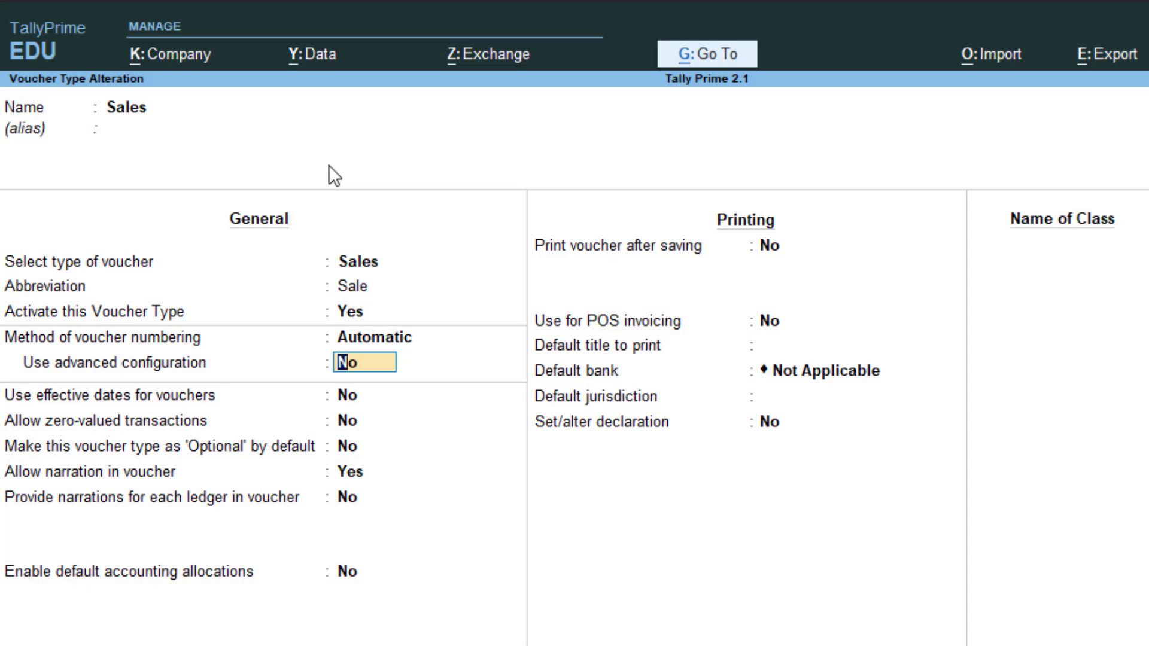
text(Y)
key(Return)
- Keep the starting number, set the width of the numerical part to 3 and prefill with zero to Yes
key(Return)
text(3)
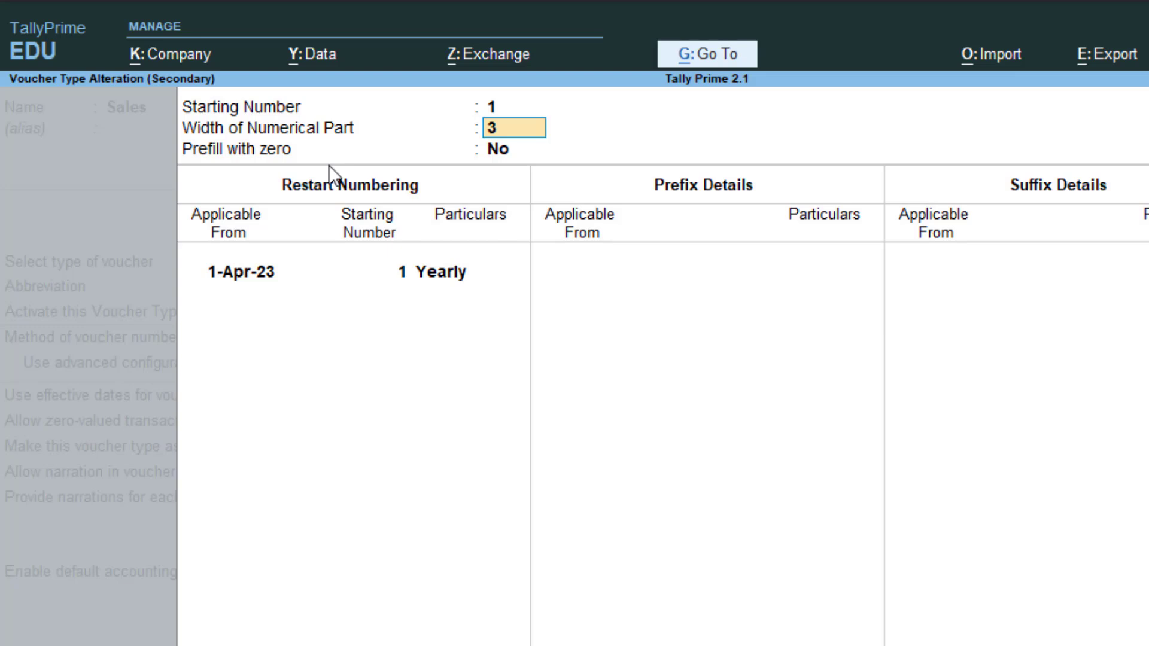
key(Return)
text(Y)
key(Return)
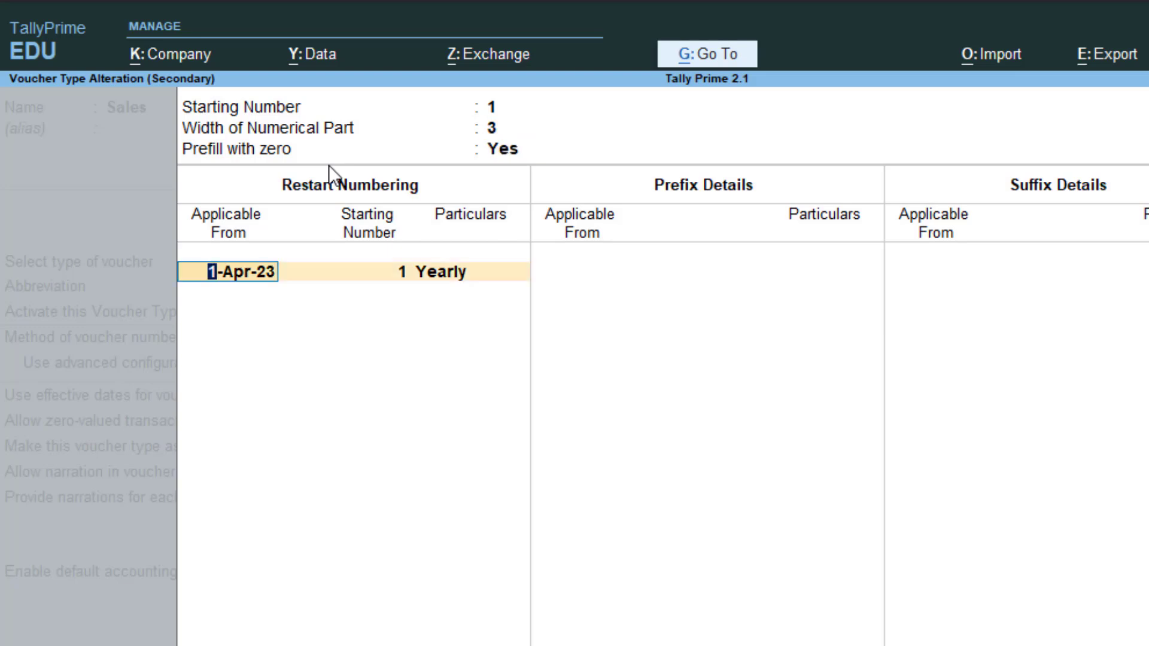
- Keep the yearly restart numbering and add the prefix TP\ applicable from 1-Apr-23
key(Return)
key(Return)
key(Return)
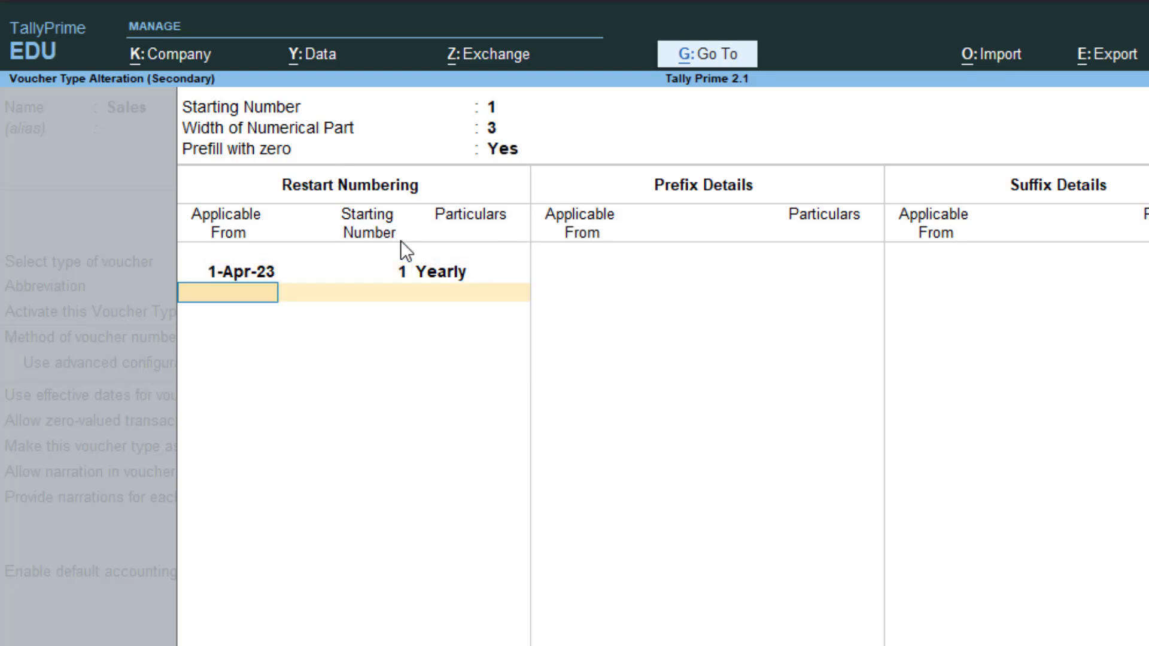
key(Return)
text(1-4)
key(Return)
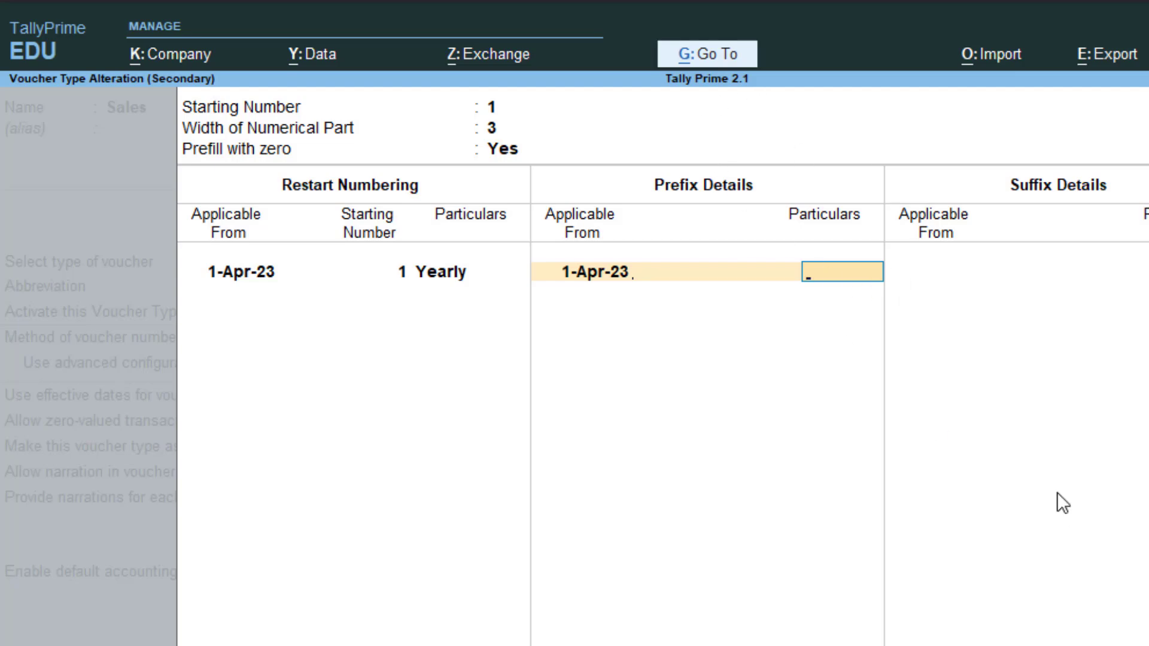
text(TP\)
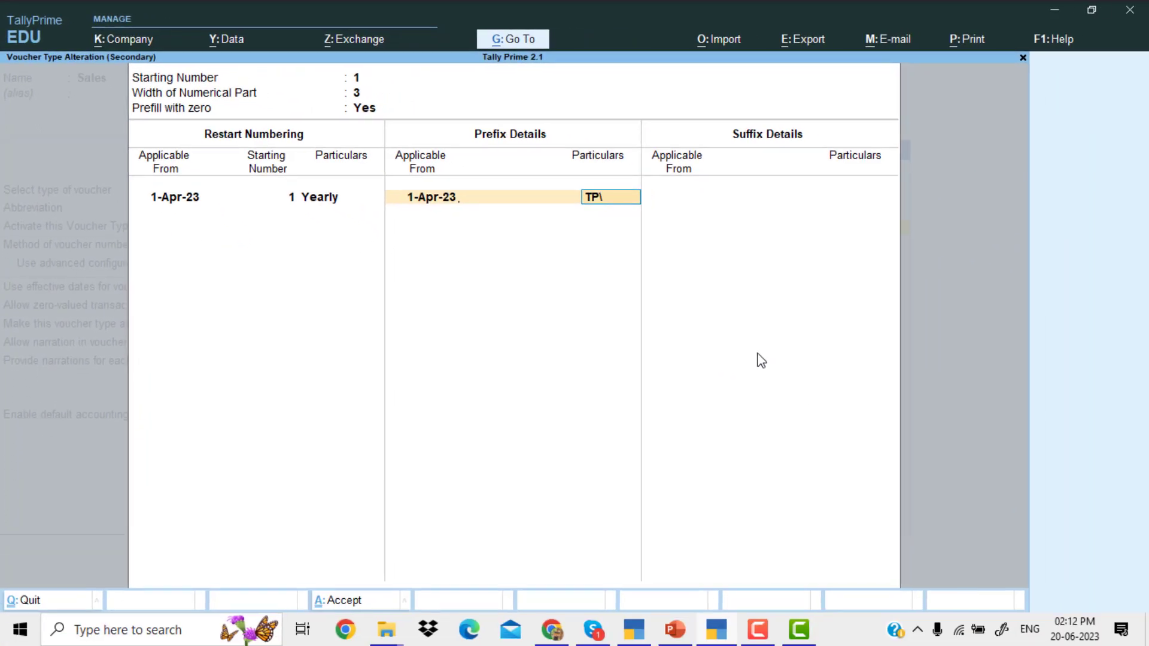
key(Return)
- Add the suffix \23-24 applicable from 1-Apr-23 and finish the advanced numbering setup
key(Return)
text(1-4)
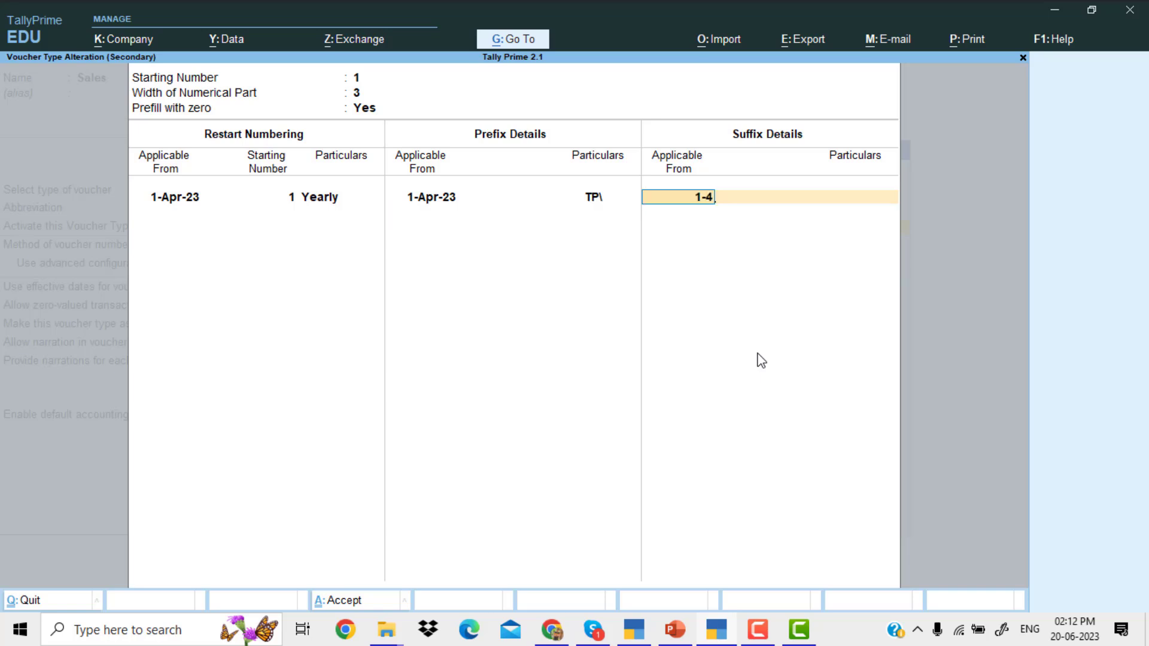
key(Return)
text(\)
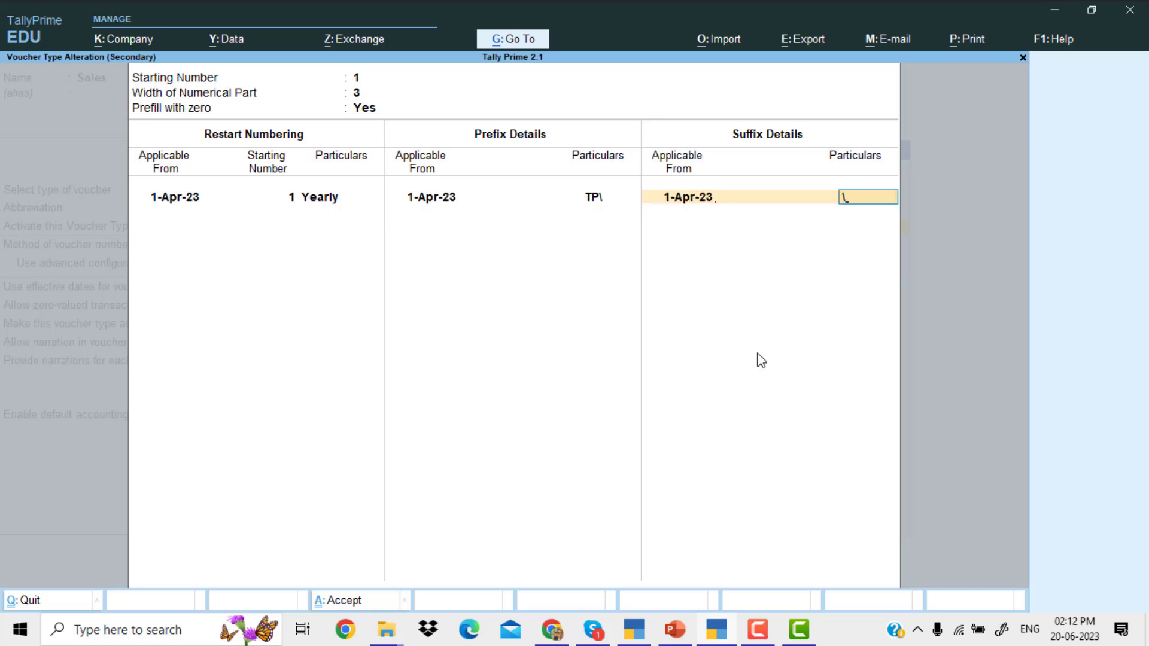
text(23-24)
key(Return)
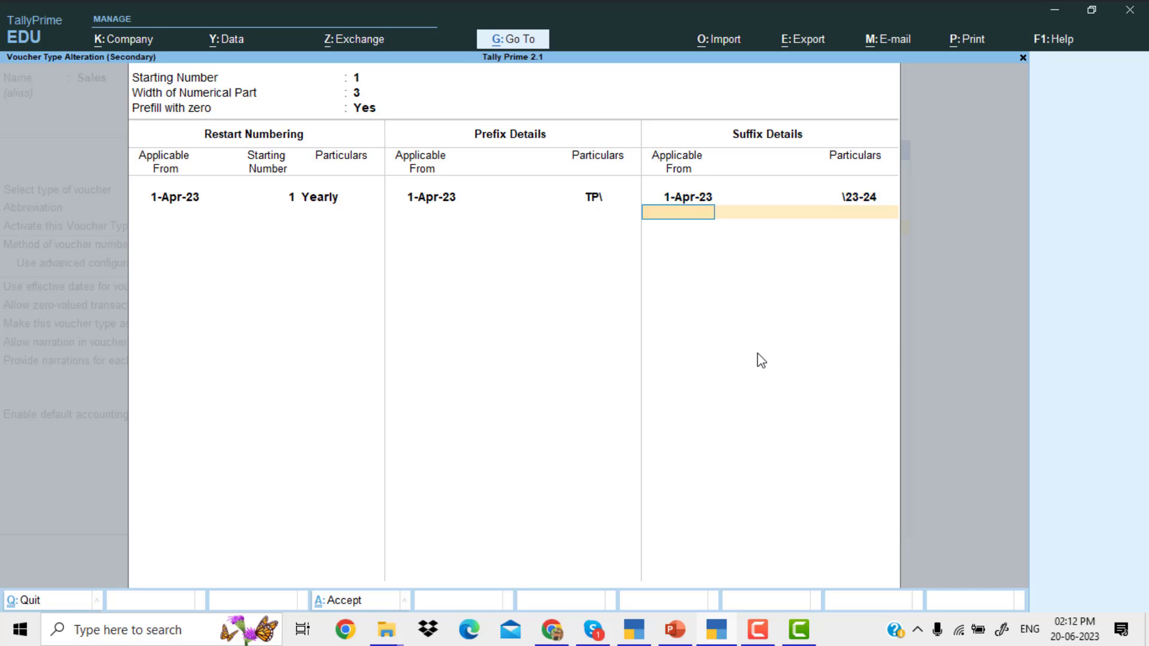
key(Return)
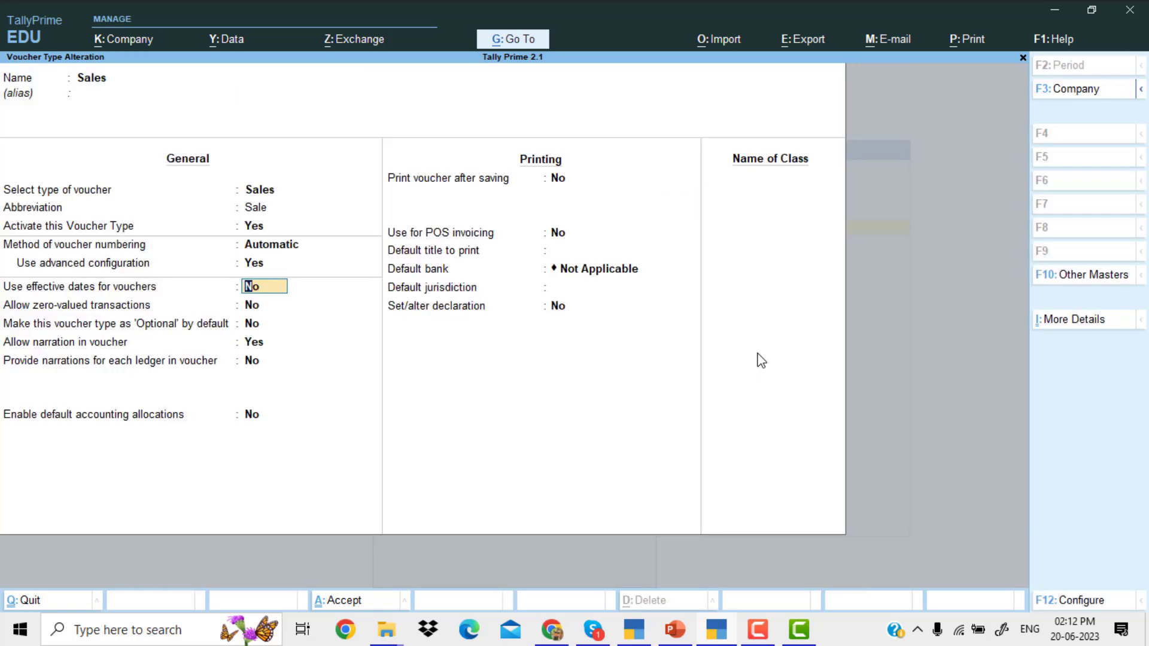
- Save the Sales voucher type and open a new sales voucher from the Gateway of Tally
key(ctrl+a)
key(Escape)
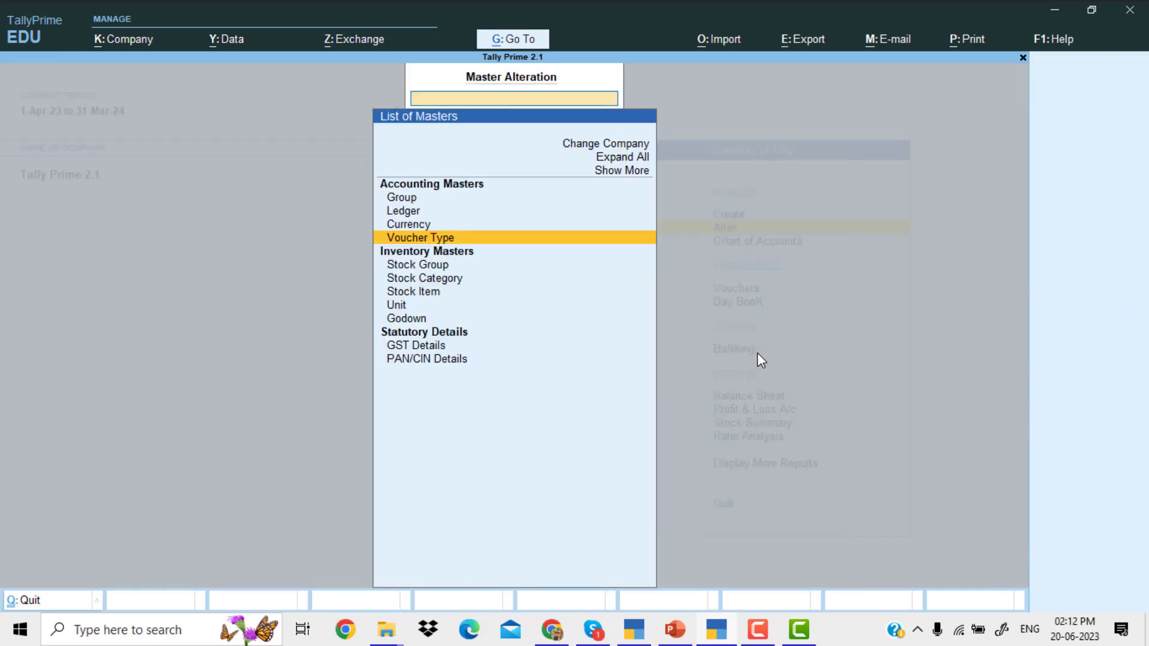
key(Escape)
key(Down)
key(Down)
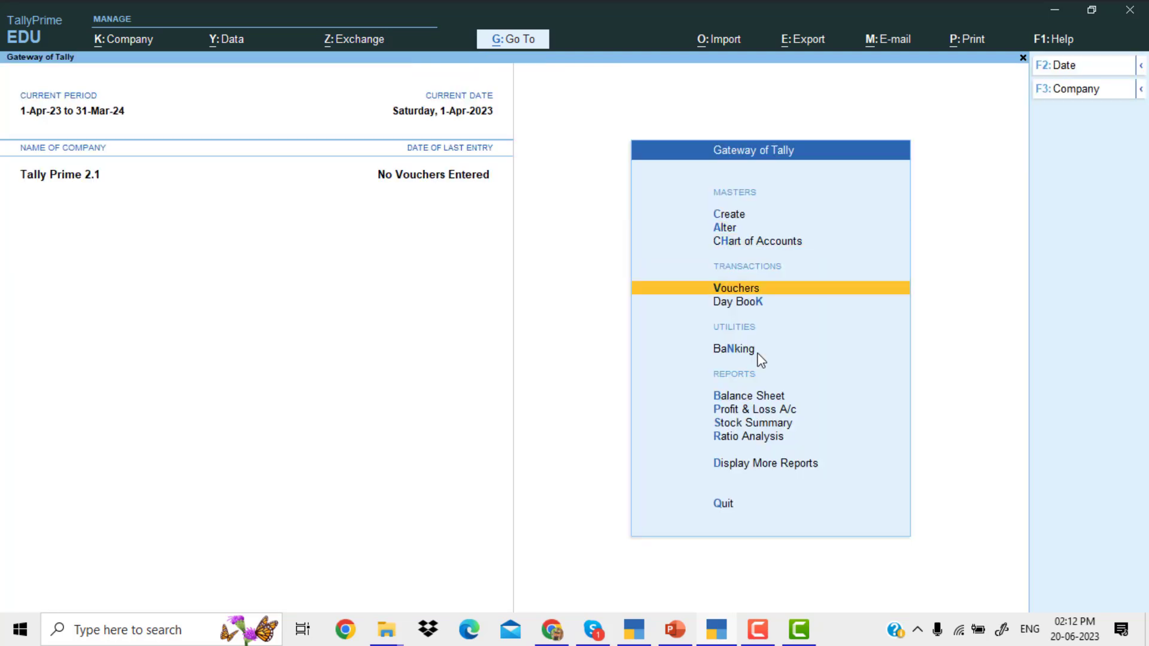
key(Return)
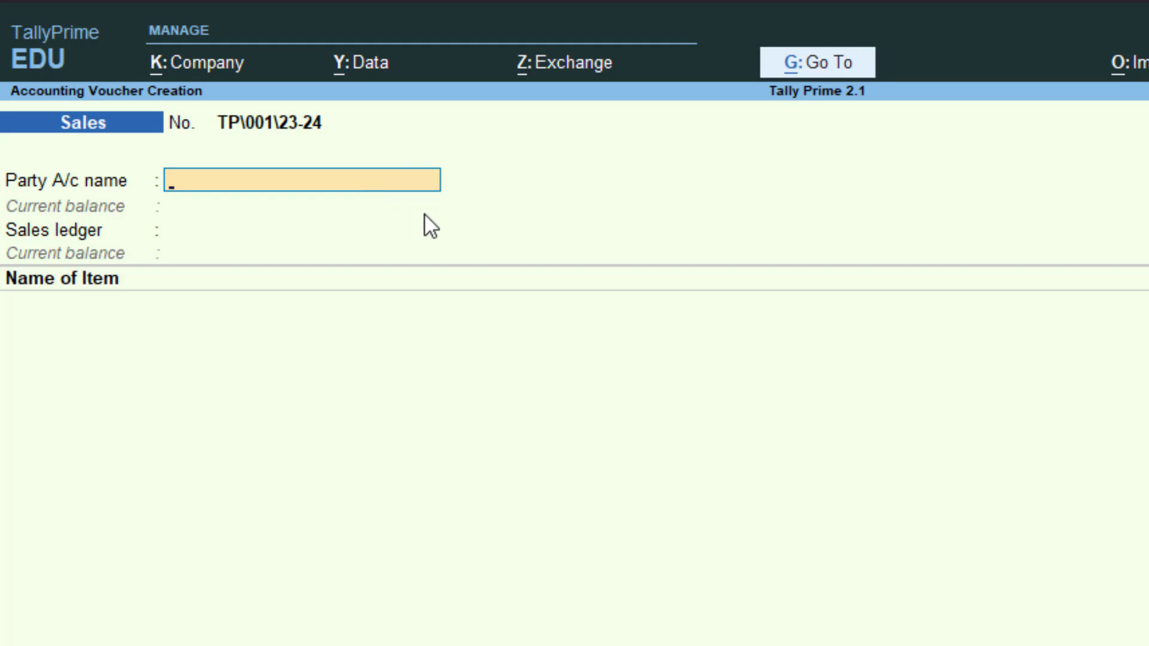
- Choose Cash as the party account, accept its default party details, and select Sales as the sales ledger
key(Return)
key(Return)
key(Return)
key(Return)
key(Return)
key(Return)
key(Return)
key(Return)
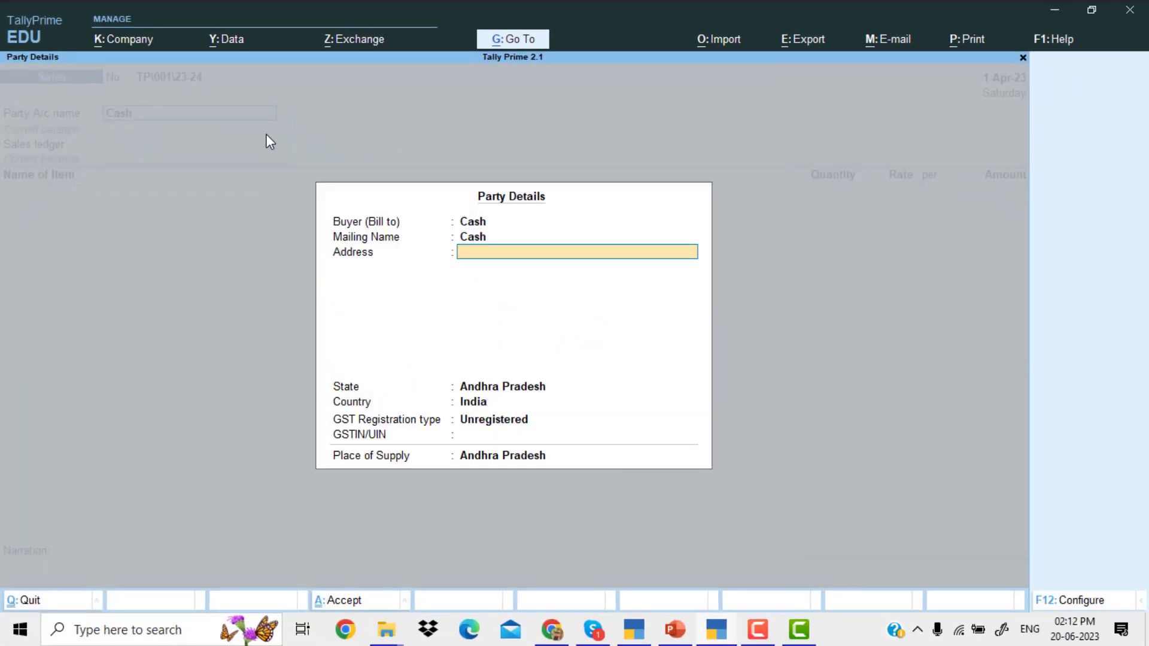
key(Return)
key(Return)
key(Return)
key(Return)
key(Return)
key(Return)
key(Return)
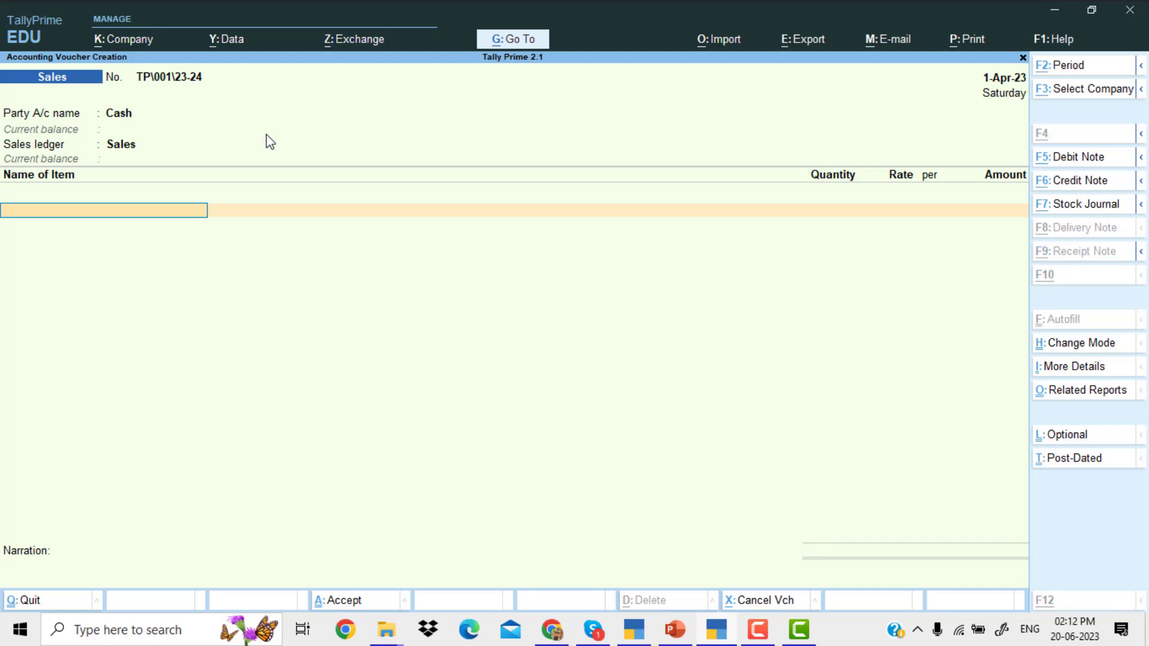
key(alt+c)
text(ITEM)
key(BackSpace)
key(BackSpace)
key(BackSpace)
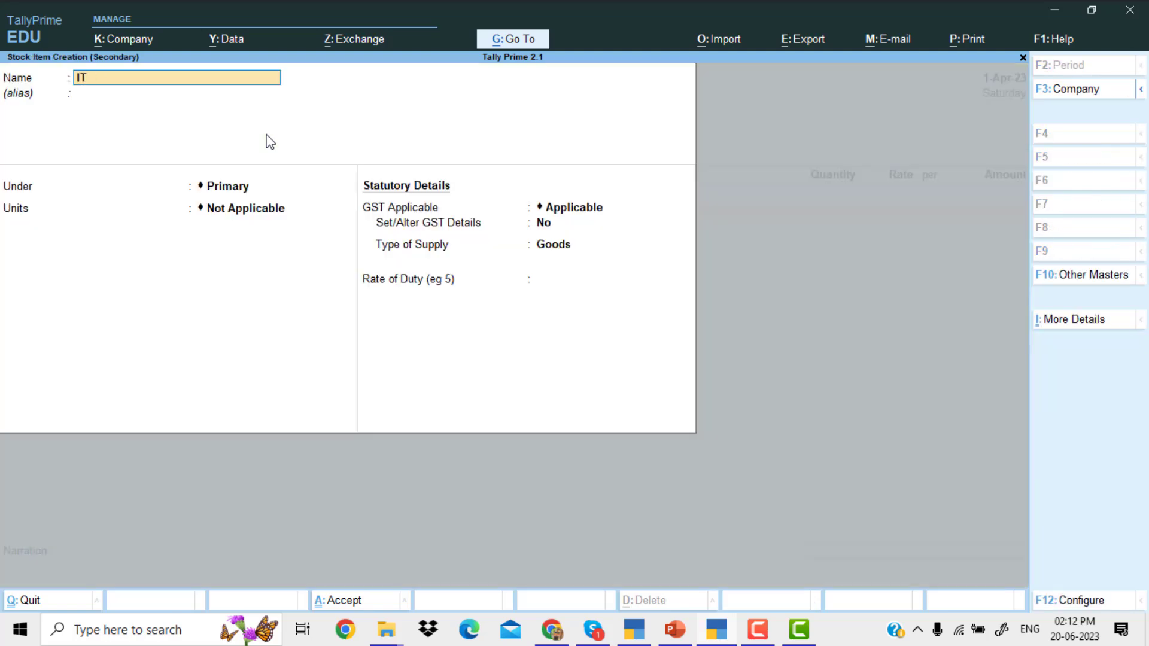
text(tem)
key(Return)
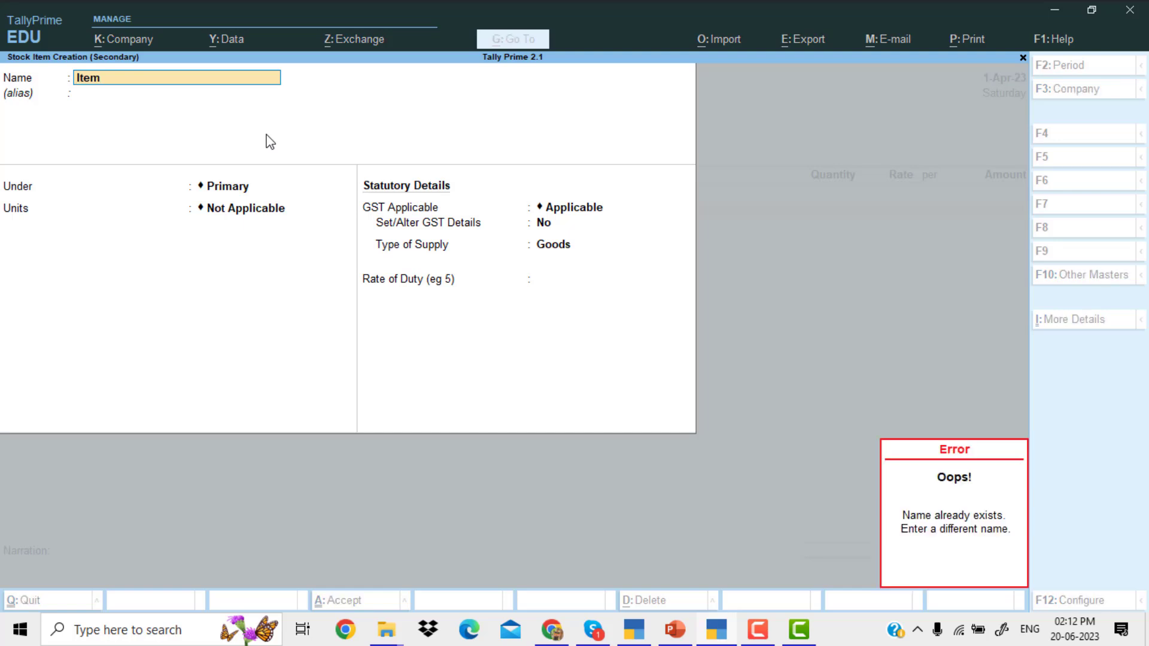
key(Escape)
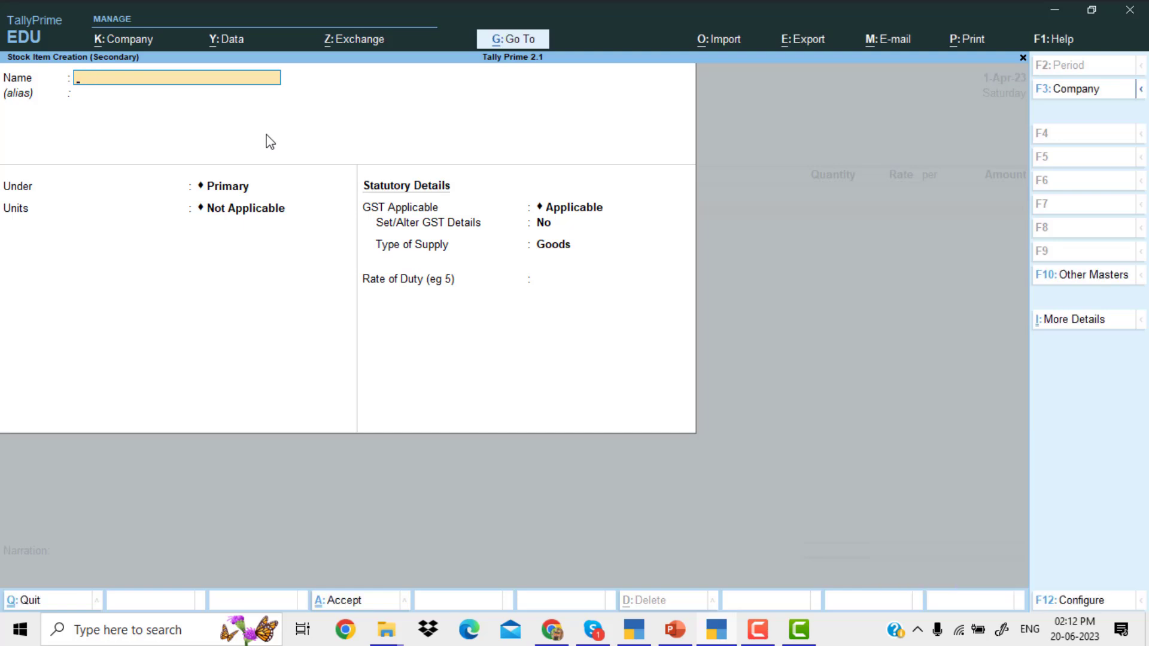
key(Escape)
- Add the existing stock item Item to the voucher with quantity 10 and rate 200
text(T)
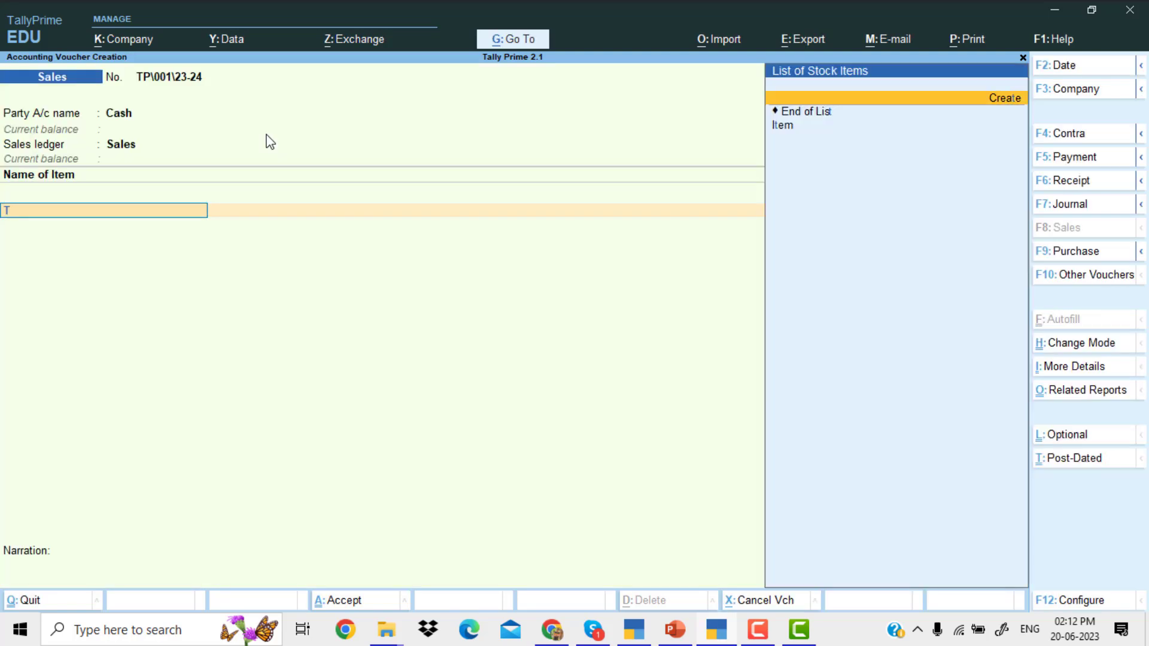
key(Down)
key(Down)
key(Return)
text(10)
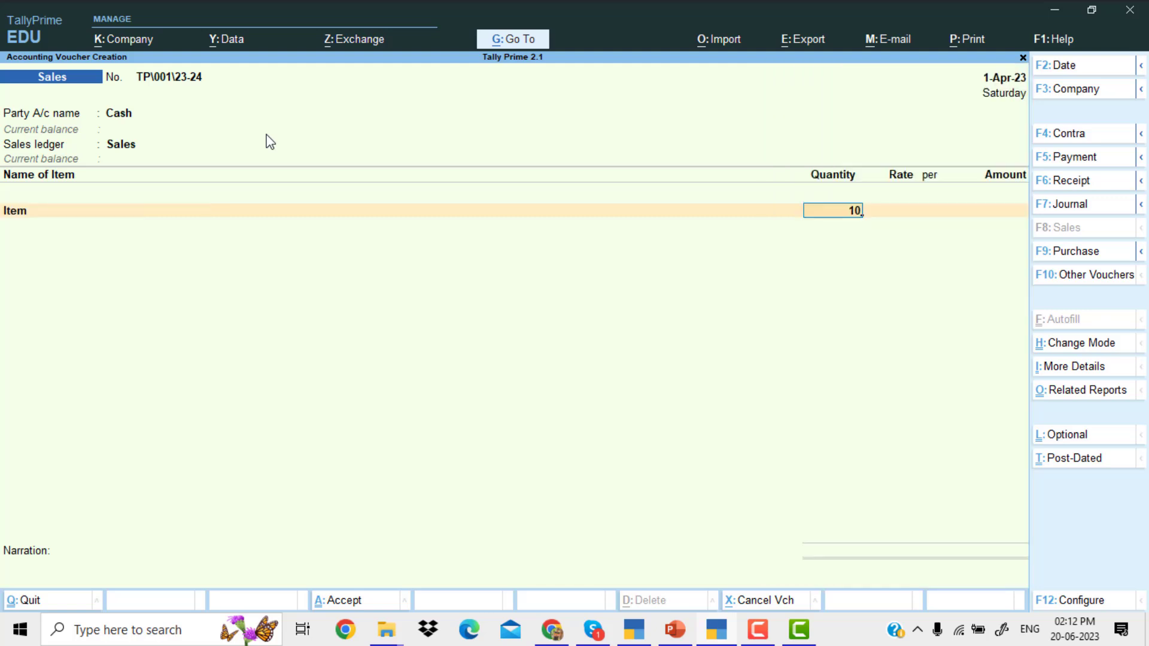
key(Return)
text(200)
key(Return)
key(Return)
key(Return)
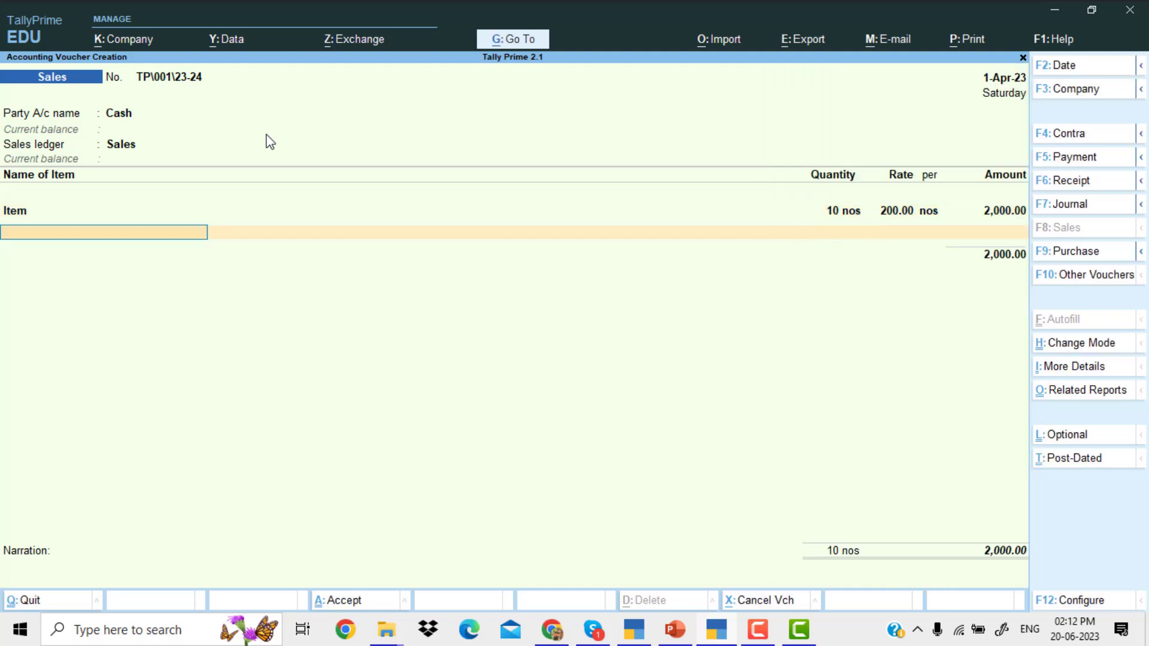
- End the item list and start a new ledger named CGST under Duties & Taxes
key(Return)
text(c)
key(BackSpace)
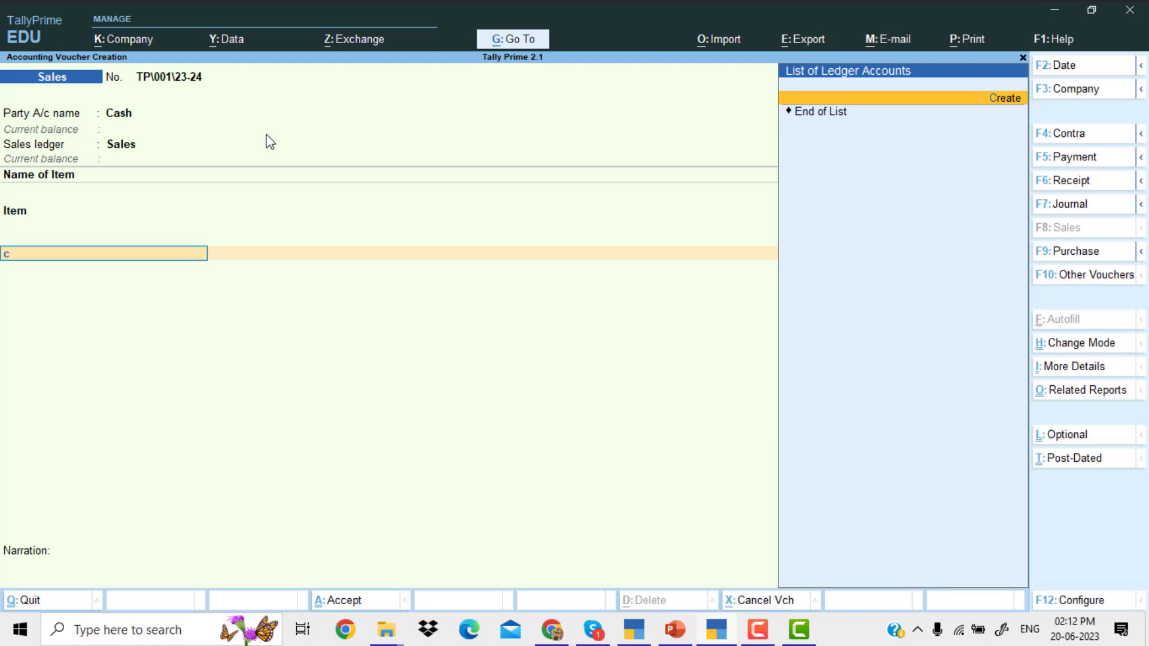
key(alt+c)
text(CGS)
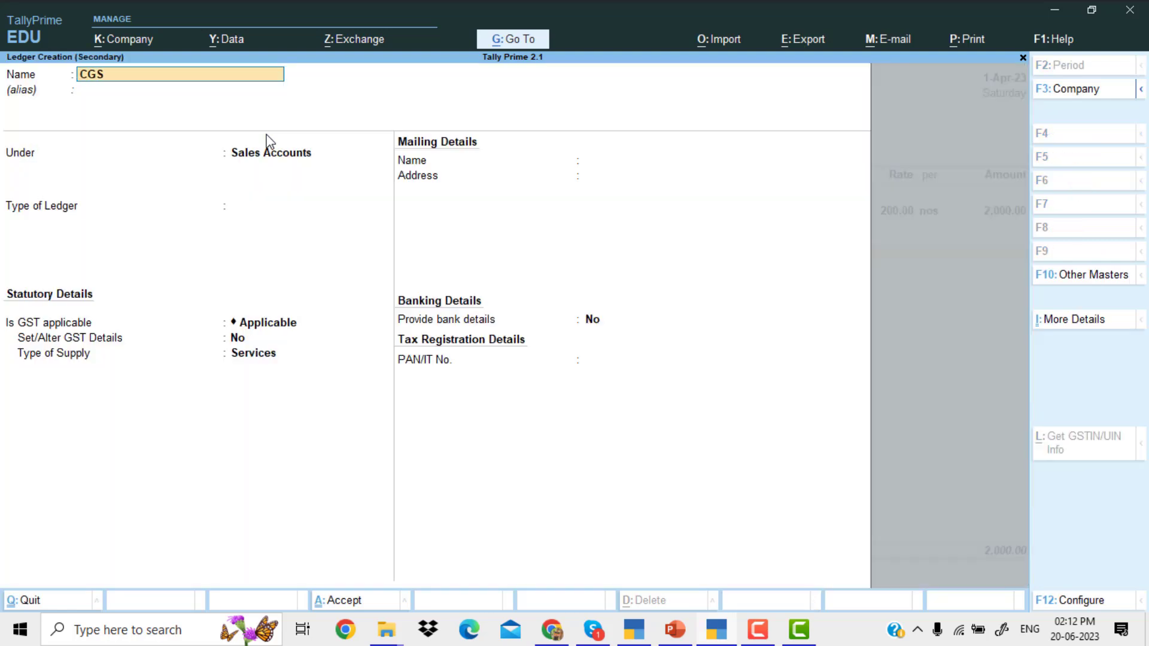
text(T)
key(Return)
key(Return)
text(DU)
key(Return)
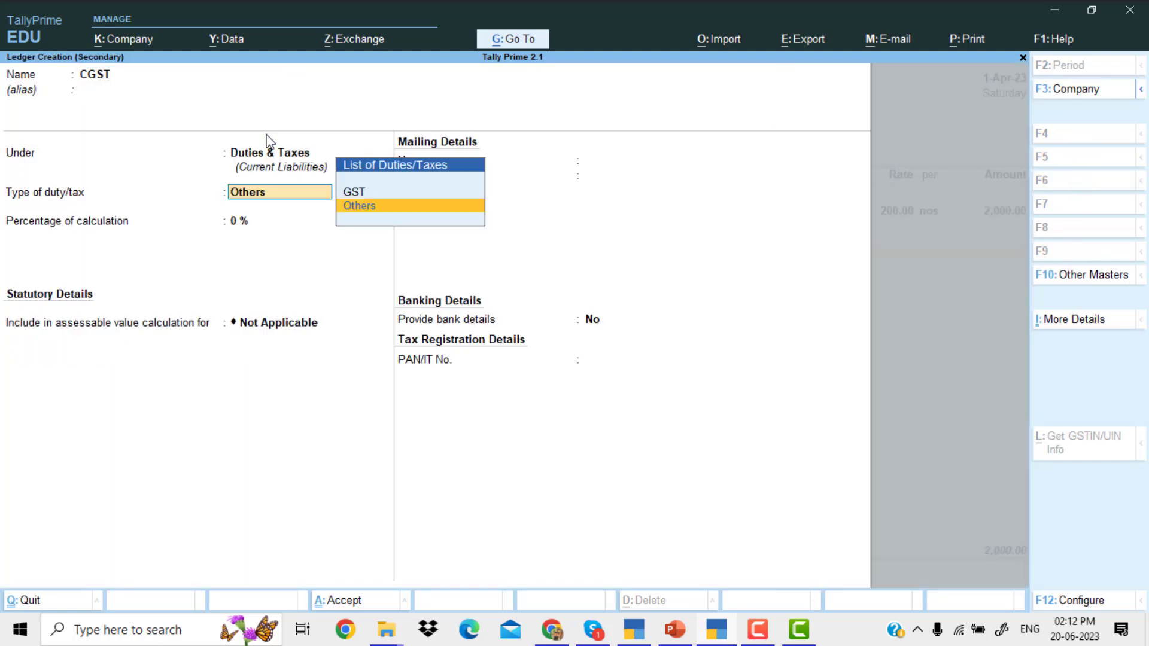
- Set the CGST ledger's duty type to GST with tax type Central Tax, keep no rounding, and save it into the voucher
key(Up)
key(Return)
key(Return)
key(Return)
key(Return)
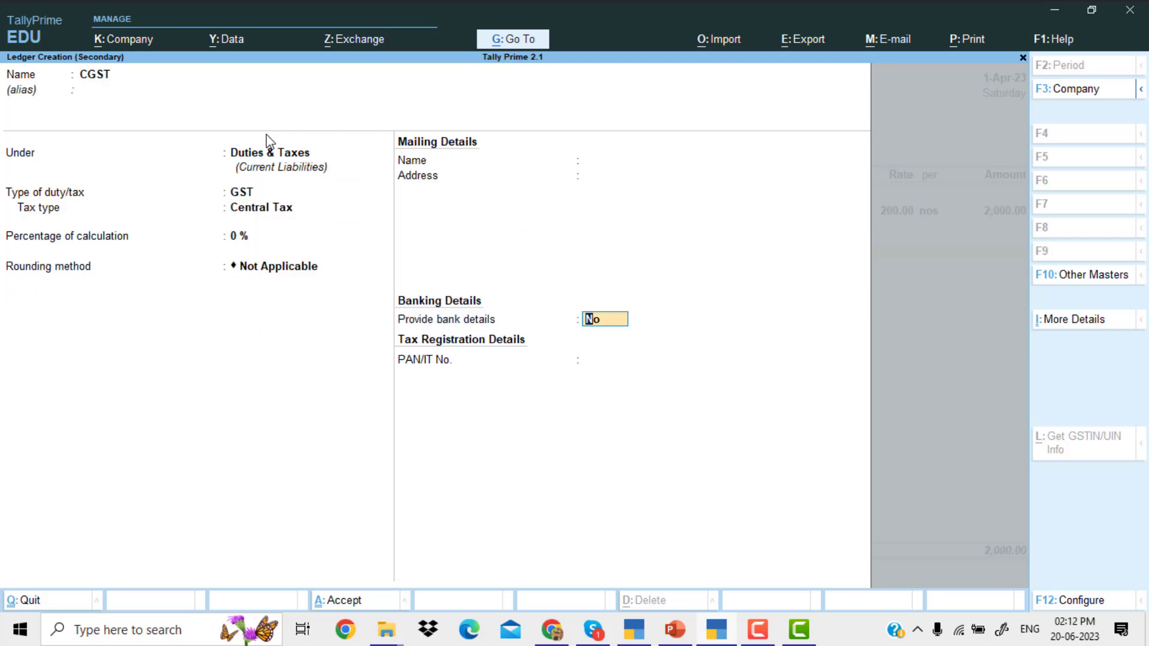
key(Return)
key(Return)
- Start another new ledger named SGST under Duties & Taxes
key(alt+c)
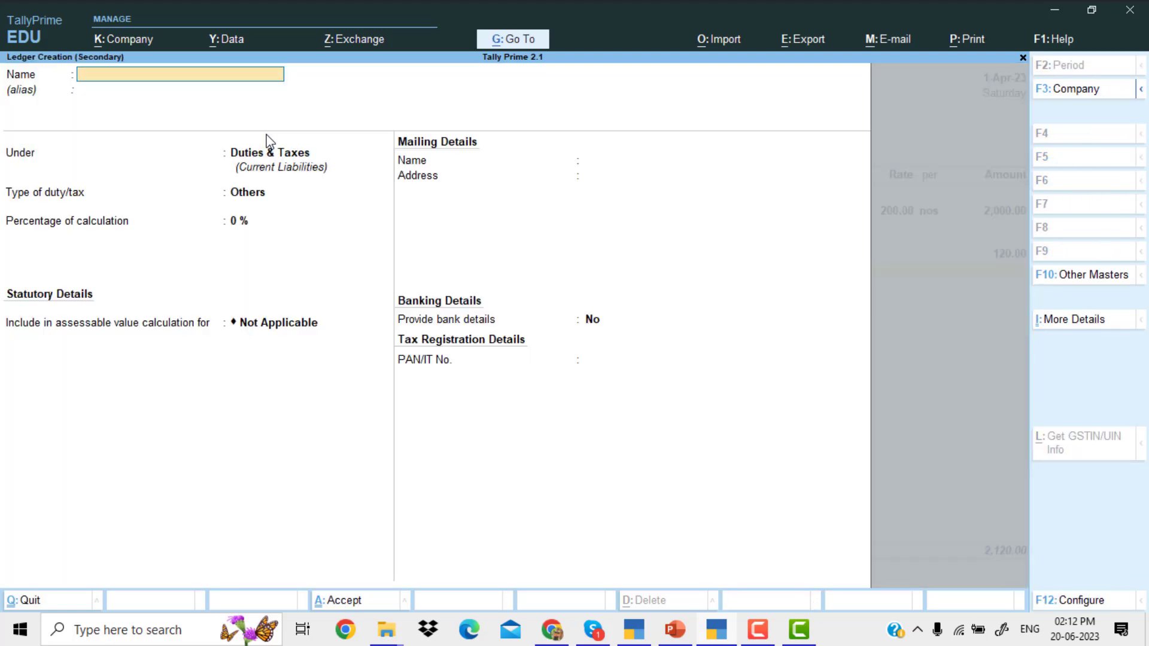
text(SGST)
key(Return)
key(Return)
key(Return)
- Set the SGST ledger's duty type to GST with tax type State Tax, keep no rounding, and save it into the voucher
key(Up)
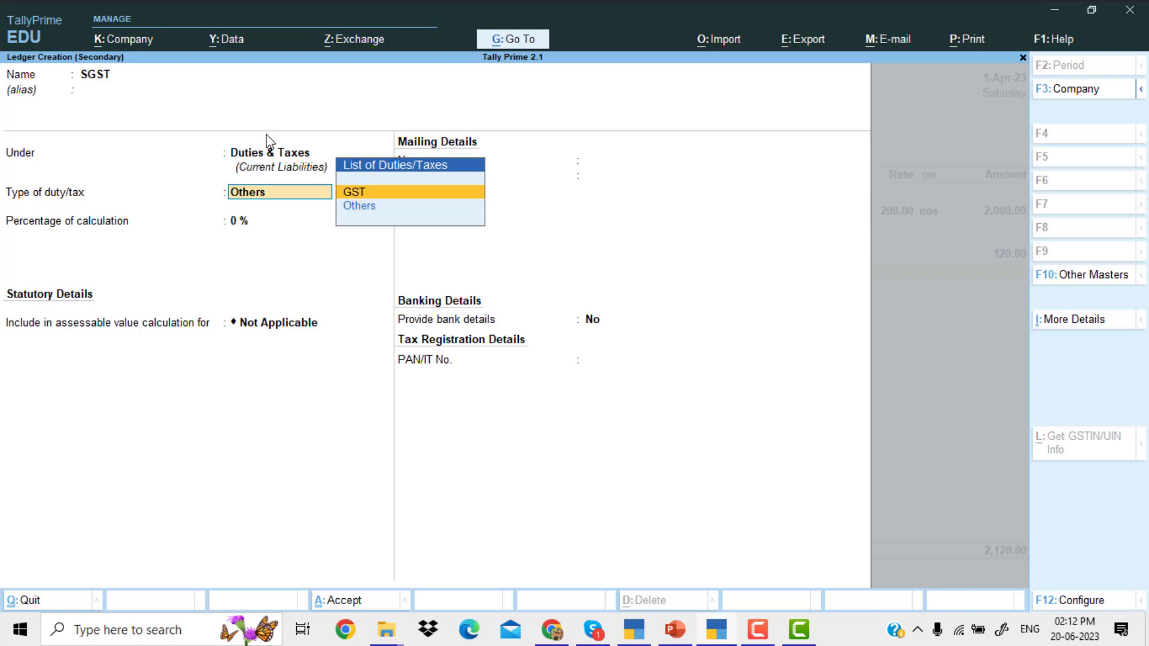
key(Return)
key(Return)
key(BackSpace)
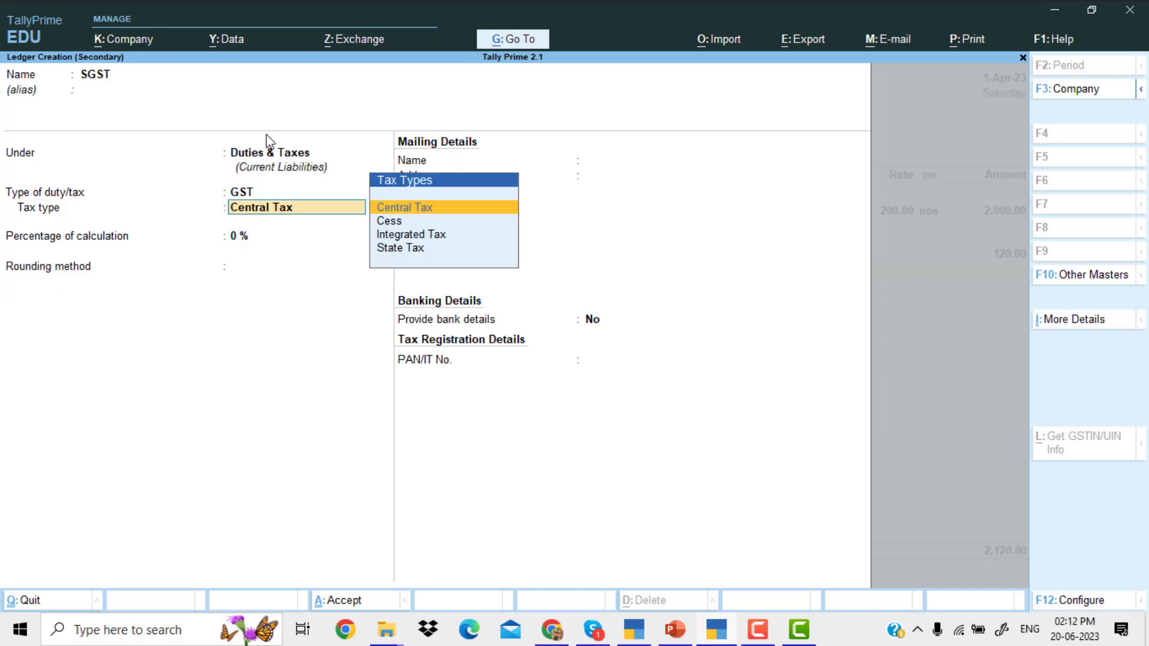
key(Down)
key(Down)
key(Down)
key(Return)
key(Return)
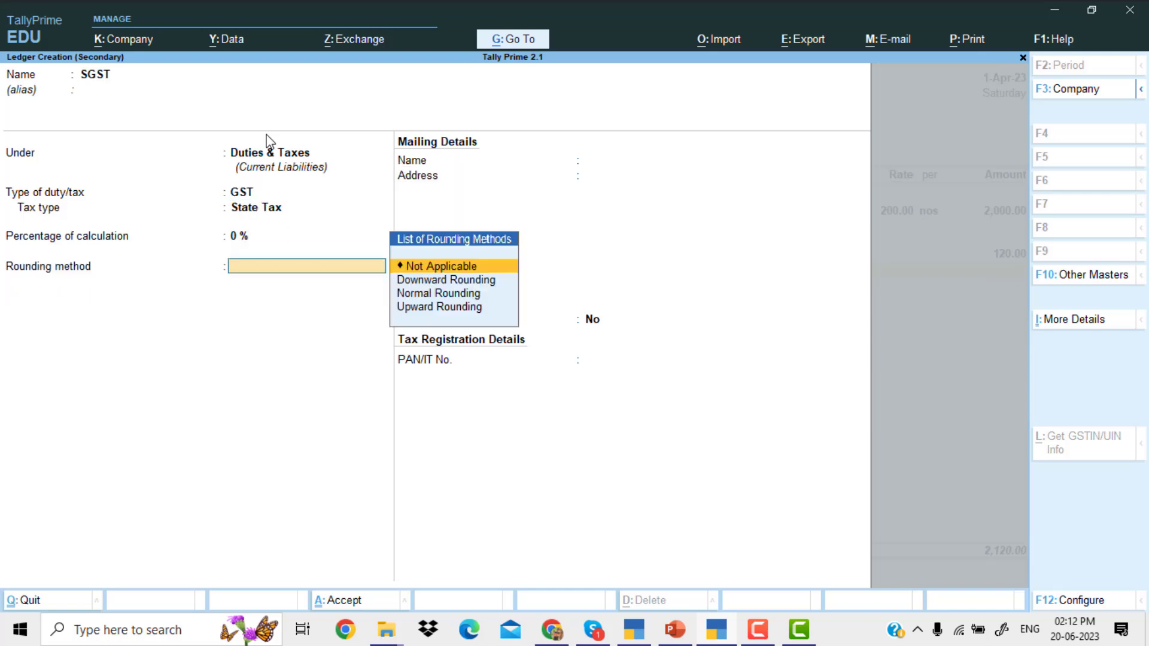
key(Return)
key(ctrl+a)
key(Return)
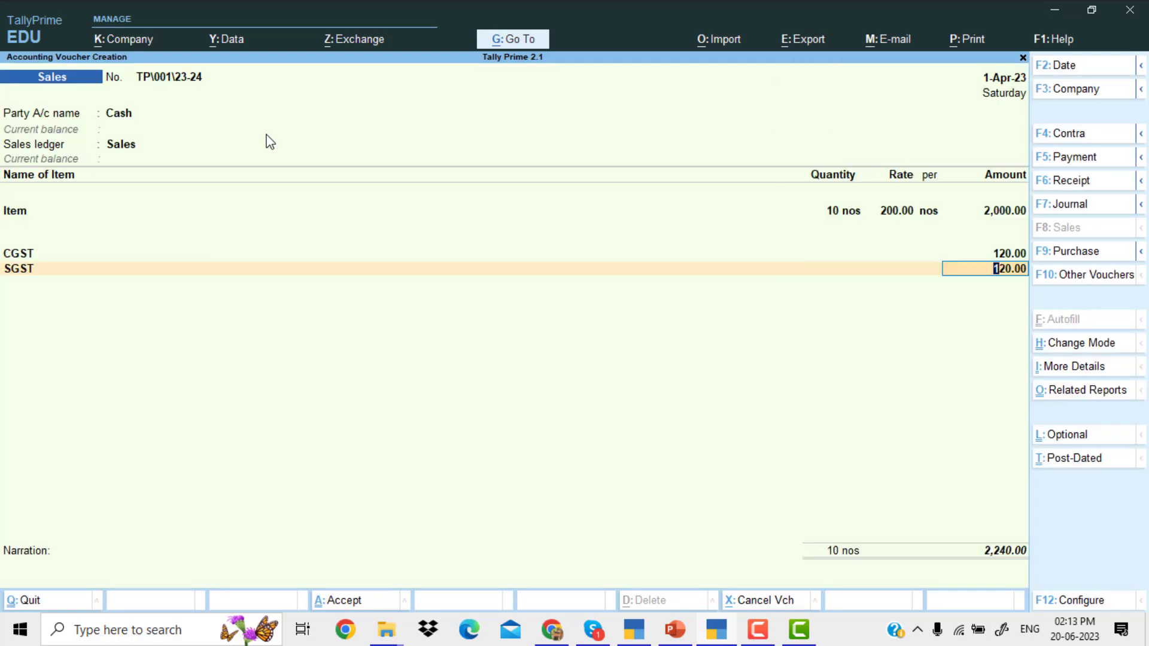
- Keep the calculated SGST amount, leave the narration blank, and save the first sales voucher
key(Return)
key(Return)
key(Return)
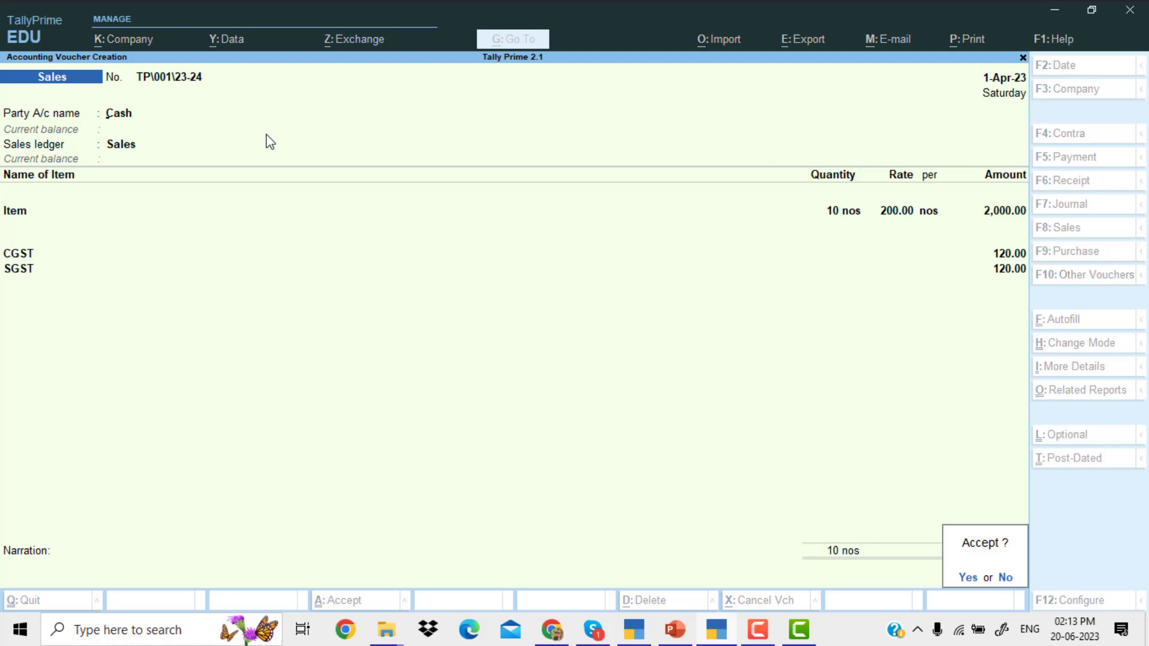
key(Return)
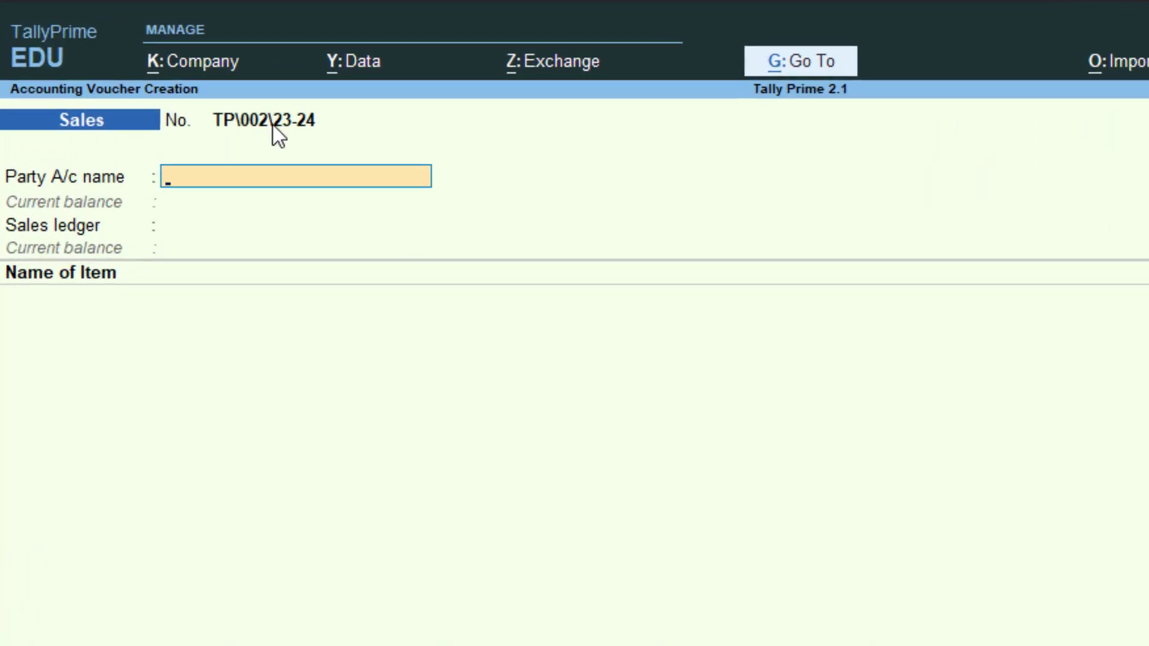
- Start the second sales voucher with Cash as party and Sales as sales ledger, leaving dispatch and party details at their defaults
key(Return)
key(Return)
key(Return)
key(Return)
key(Return)
key(Return)
key(Return)
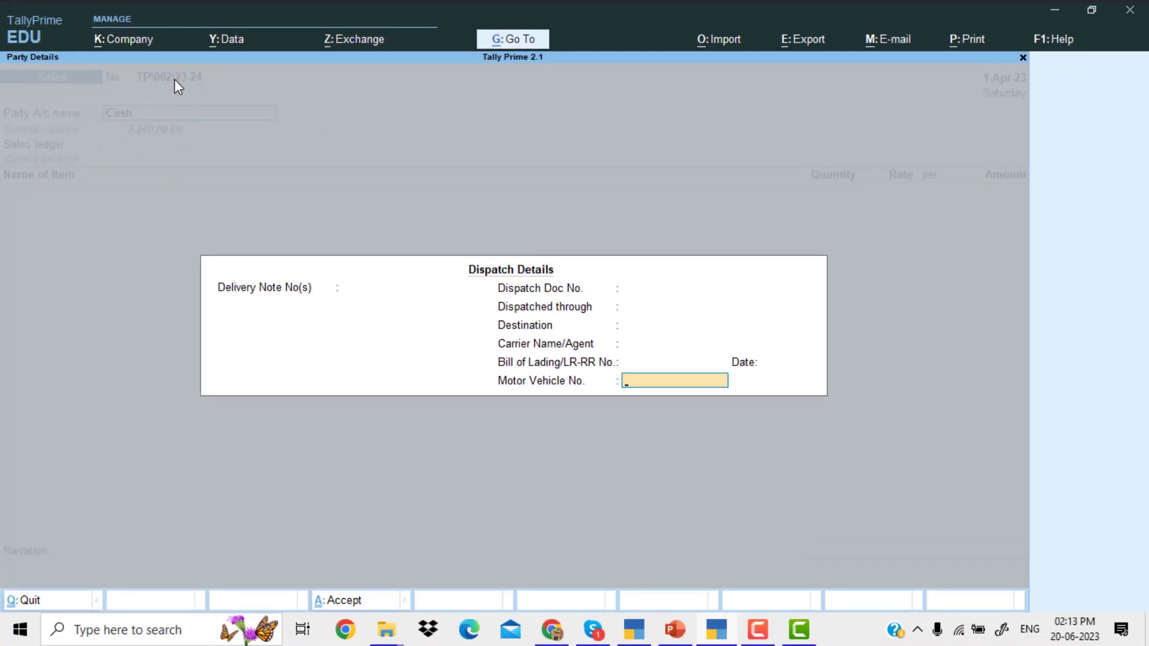
key(Return)
key(Return)
key(Return)
key(Return)
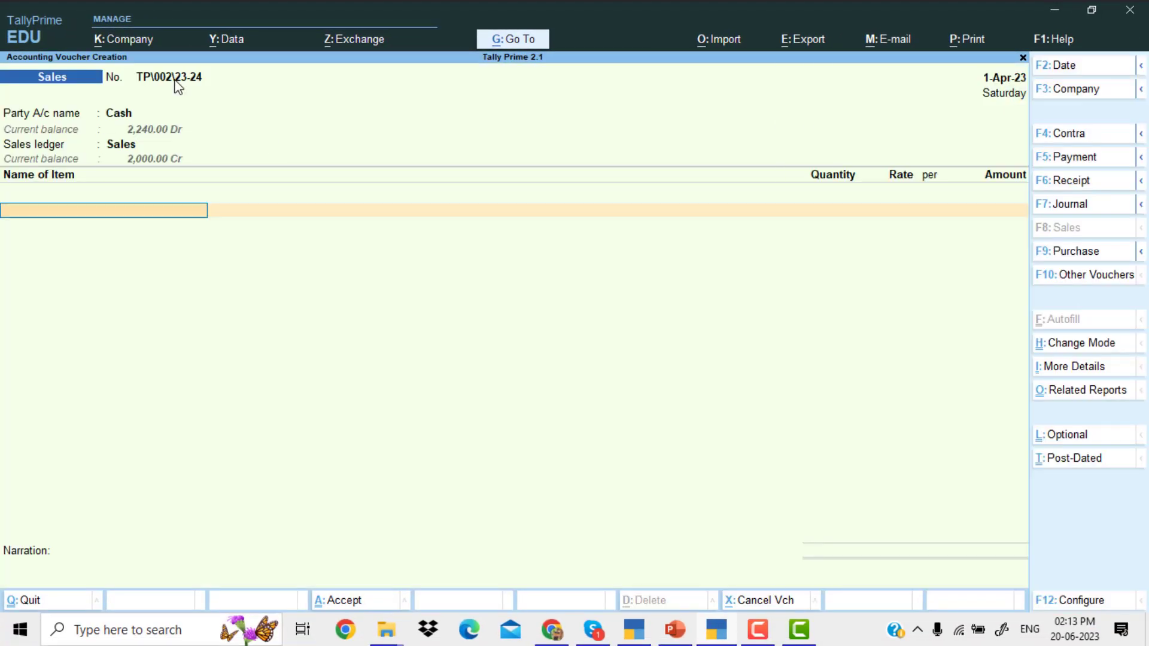
- Add the stock item Item with a quantity of 20 nos at the default rate and end the item list
key(Down)
key(Return)
text(20)
key(Return)
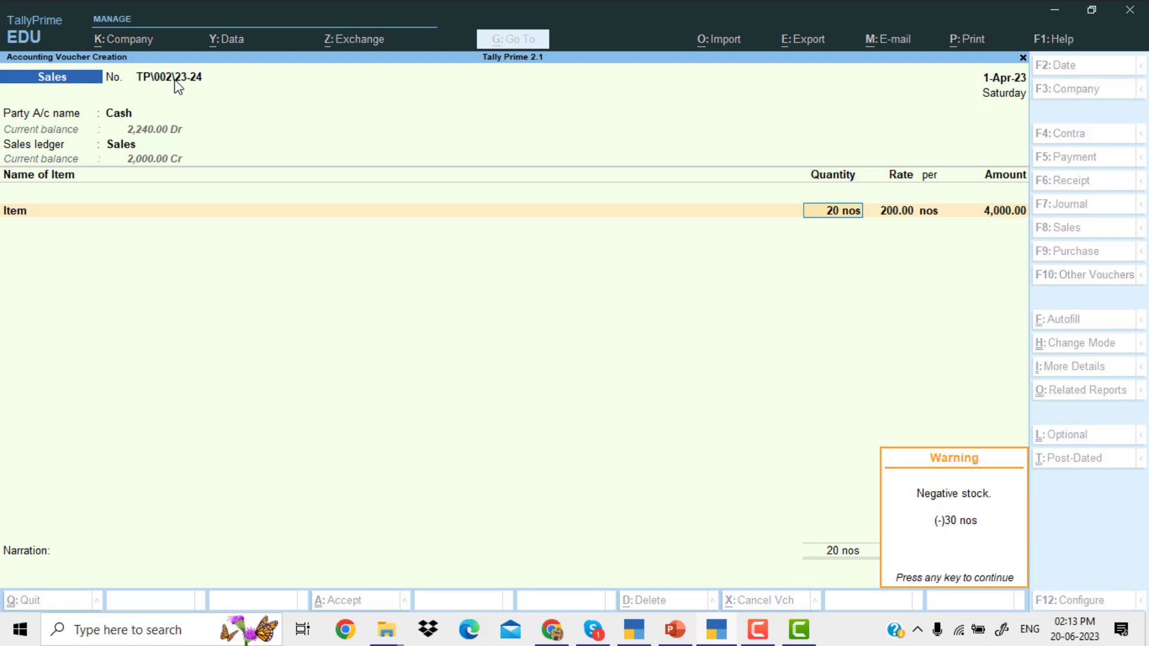
key(Return)
key(Return)
key(Return)
- Add the CGST and SGST ledgers with their calculated amounts and save the second sales voucher without narration
text(CG)
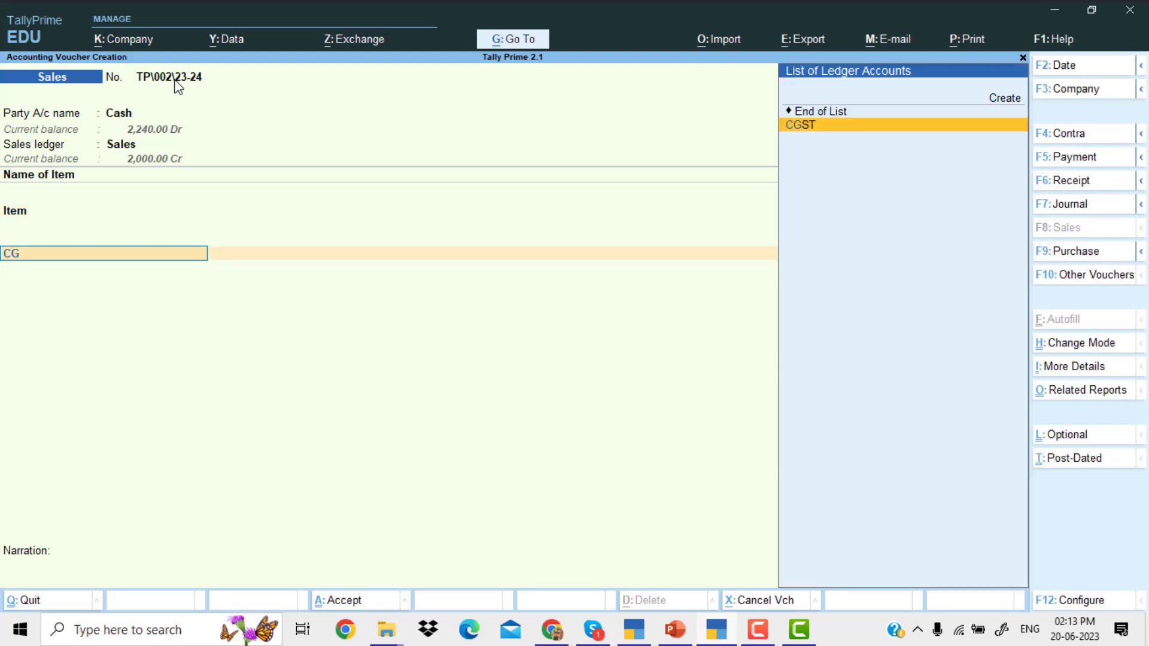
key(Return)
key(Return)
text(SG)
key(Return)
key(Return)
key(Return)
key(Return)
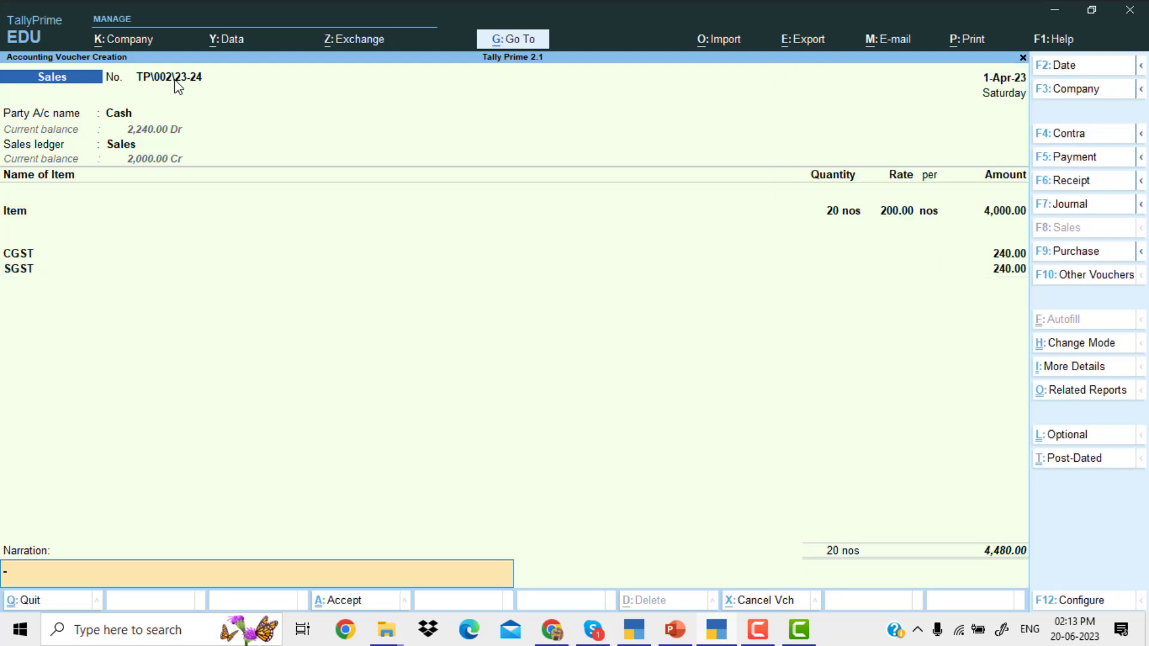
key(Return)
key(Return)
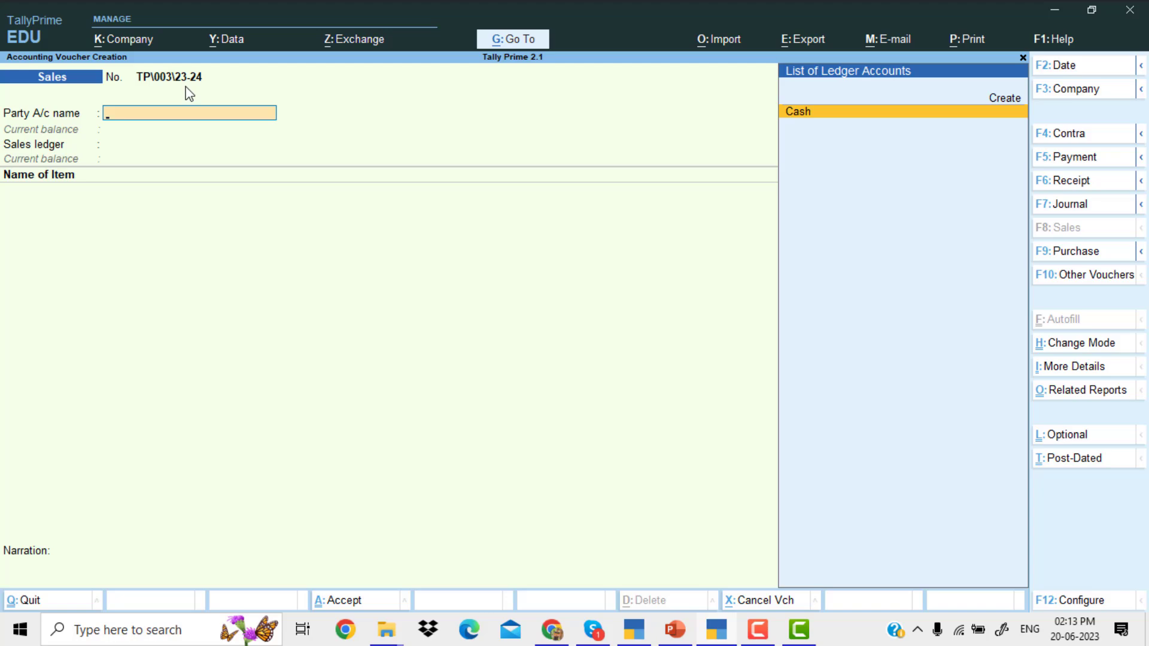
- Leave voucher entry and examine the voucher numbers of both sales entries in the Day Book
key(Escape)
key(y)
key(Down)
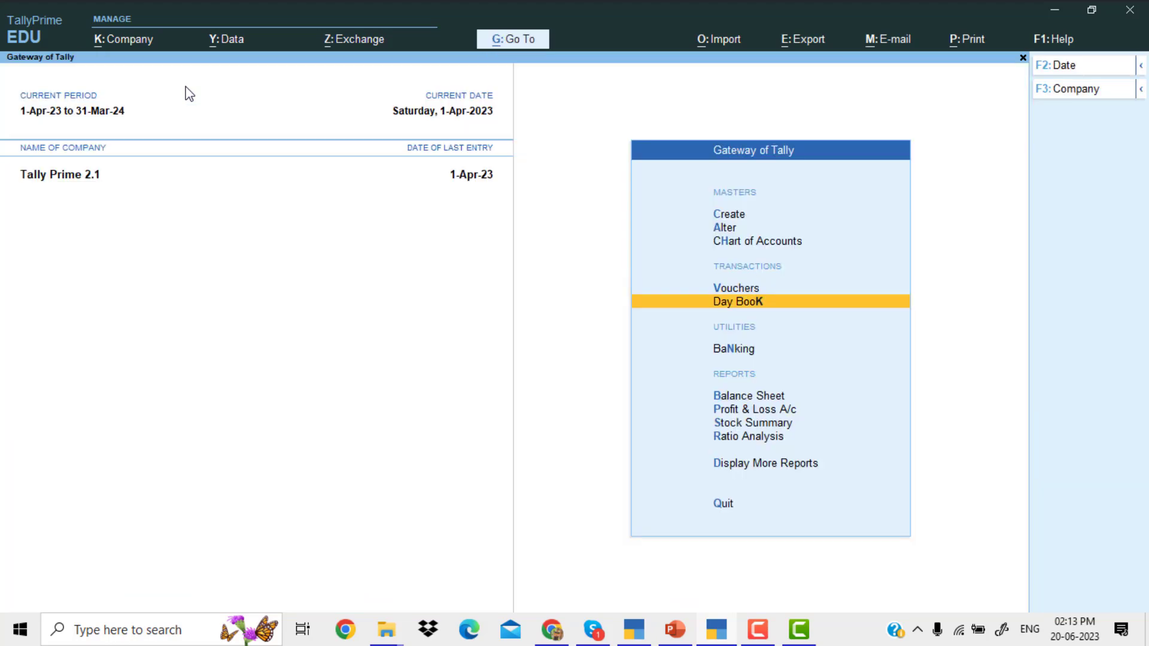
key(Return)
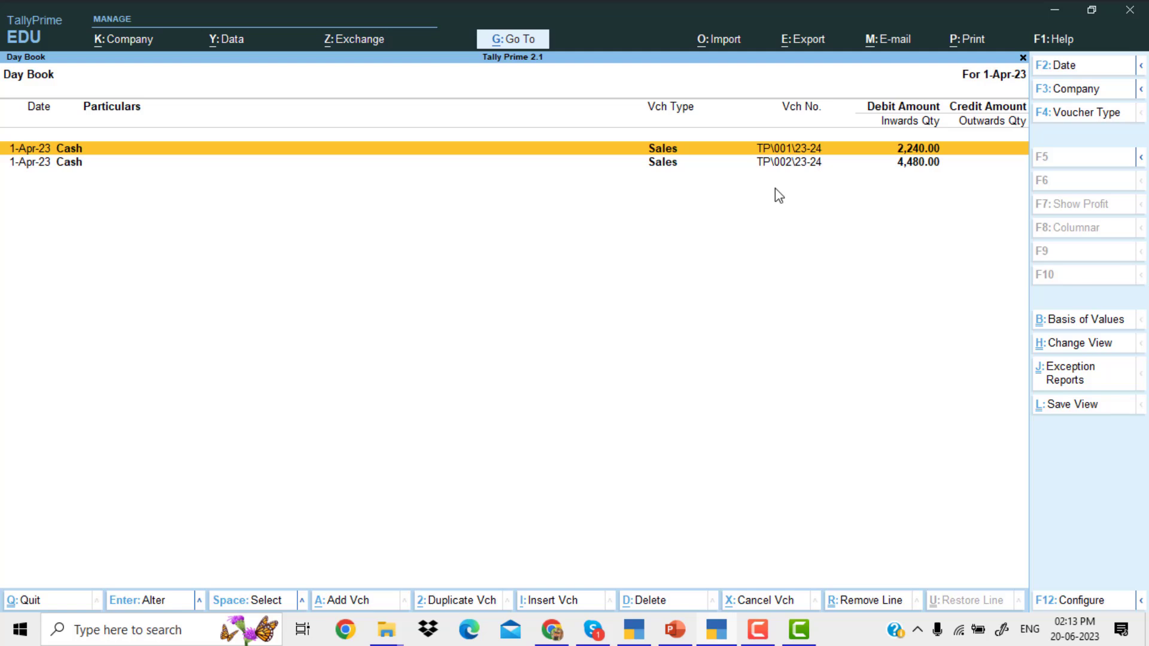
key(Escape)
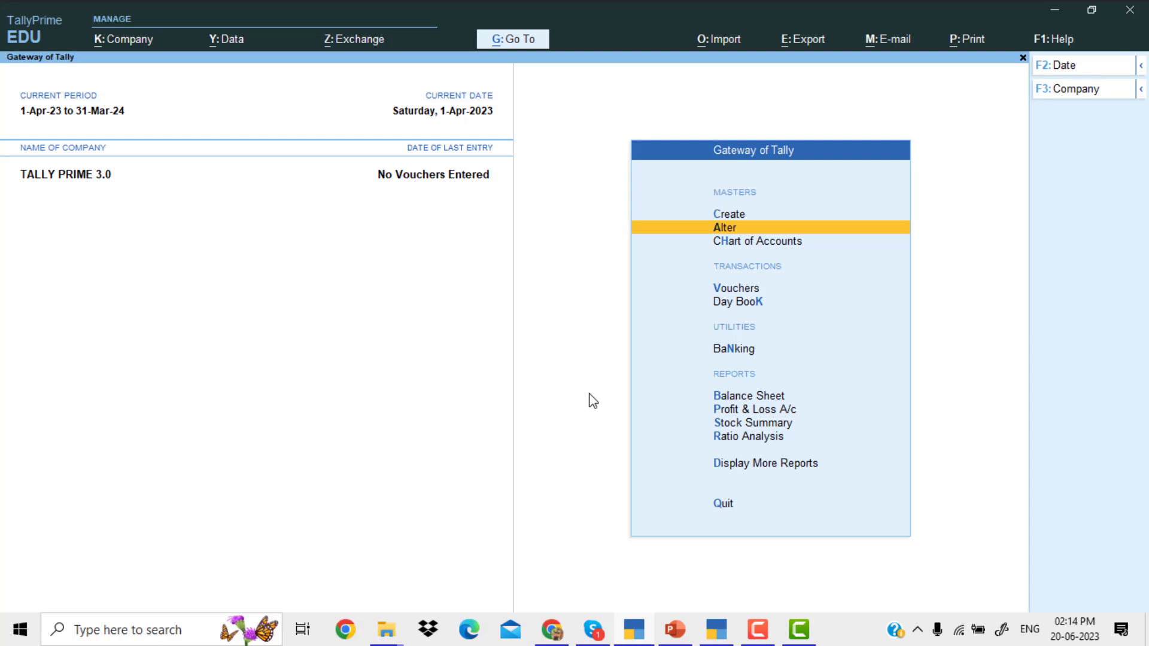
- In the TALLY PRIME 3.0 company, open sales voucher entry to check its numbering and GST registration, and leave without saving
key(Down)
key(Down)
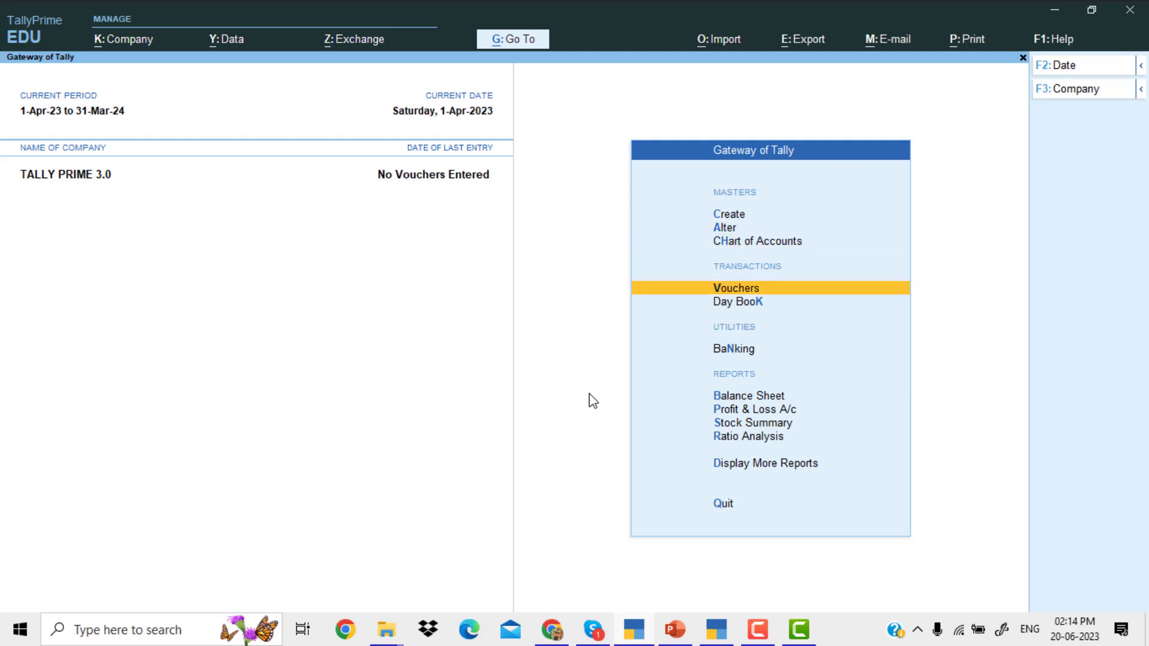
key(Return)
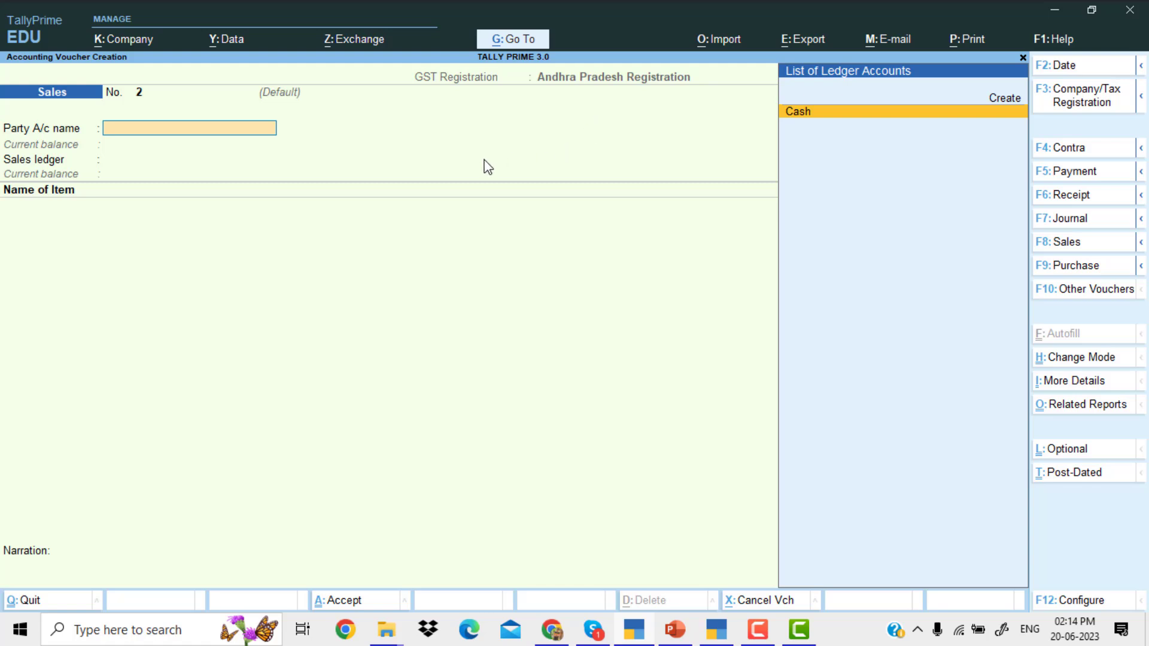
key(Escape)
key(y)
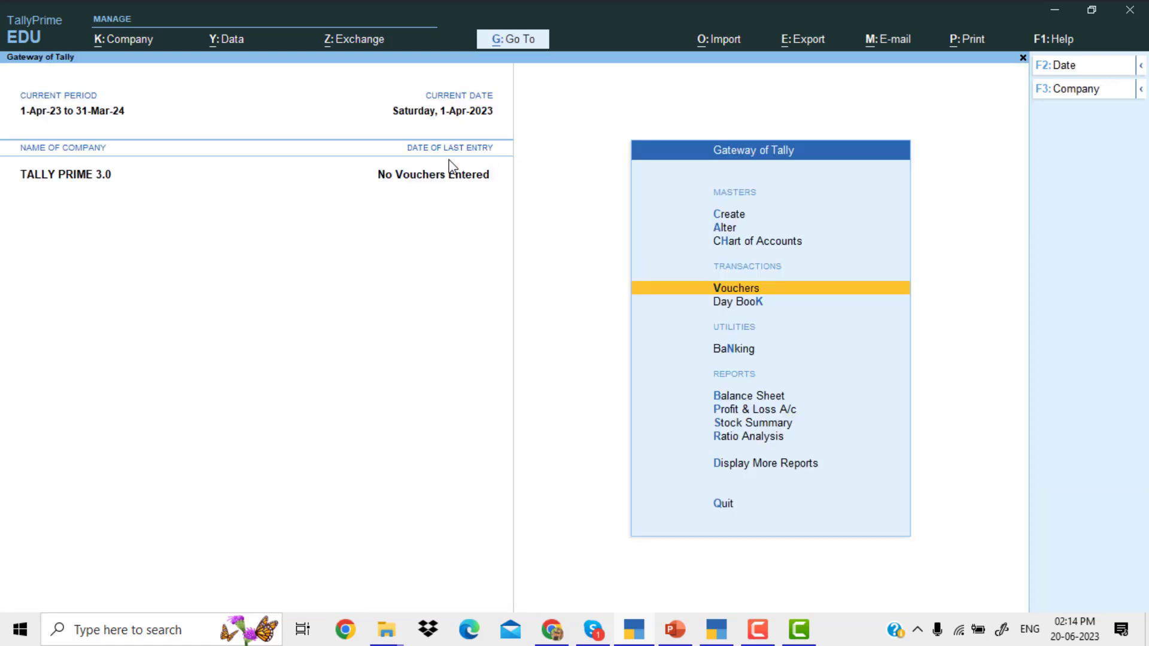
- Examine the company's GST registrations and their status through the GST company feature, and leave without changing anything
click(152, 45)
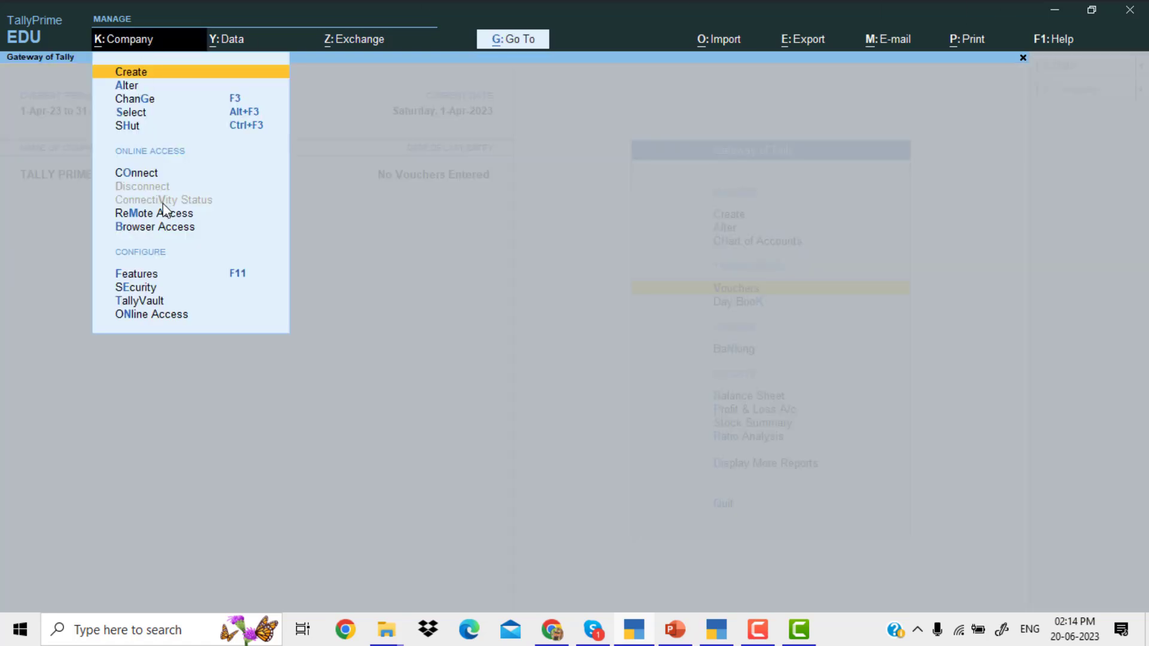
click(153, 270)
click(855, 221)
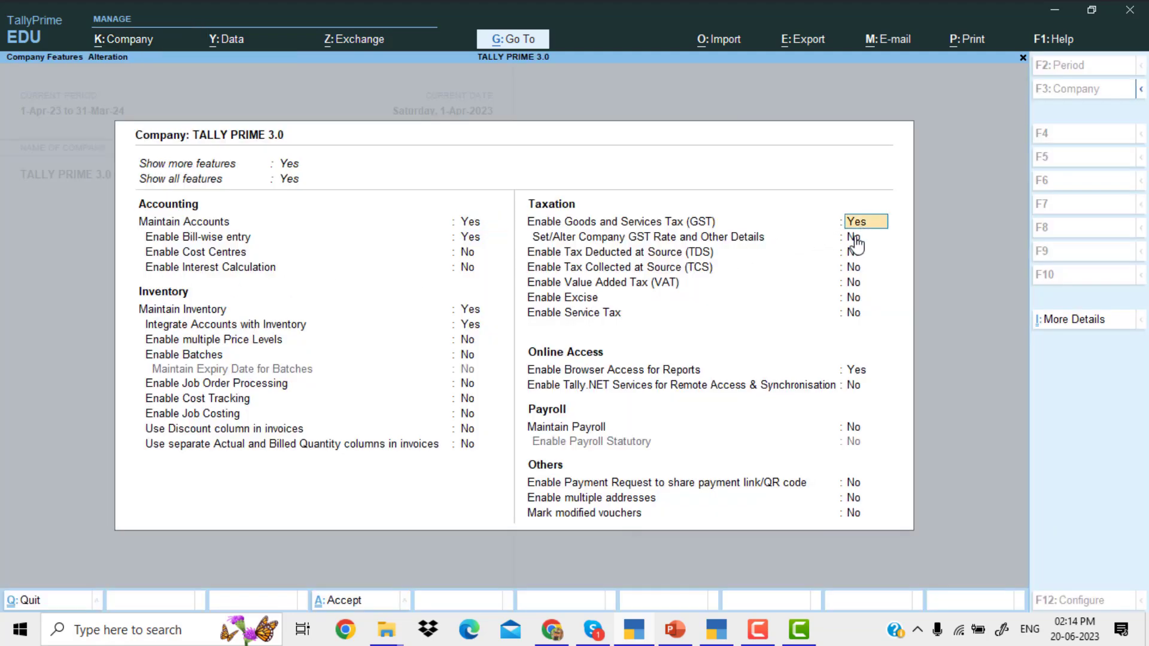
click(857, 238)
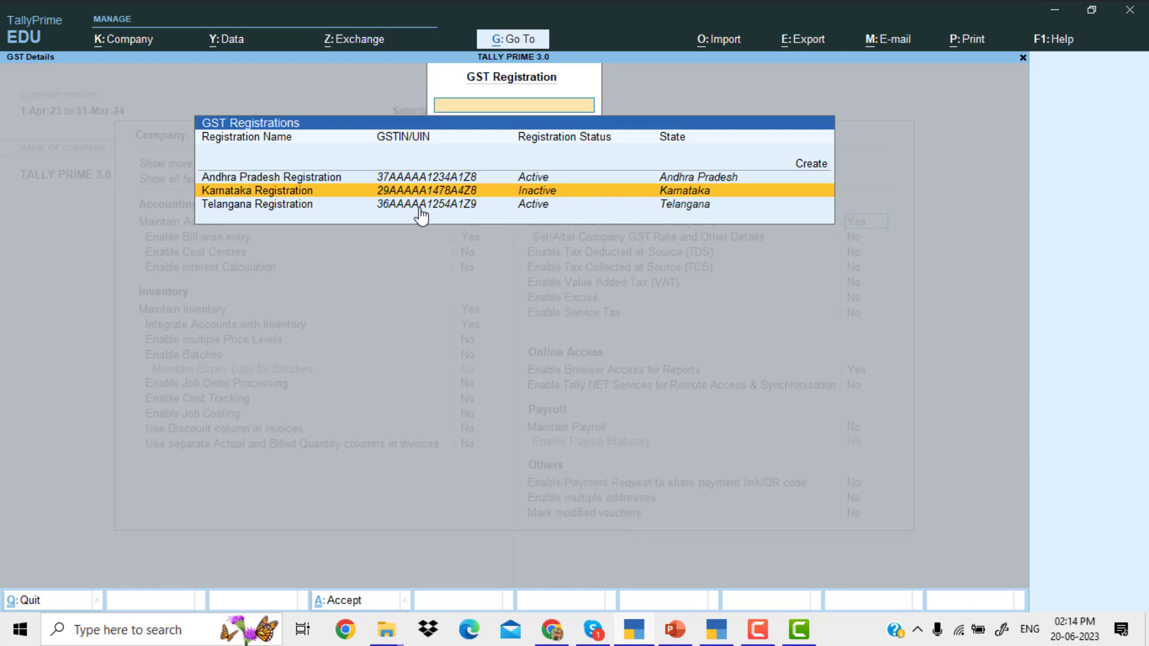
key(Escape)
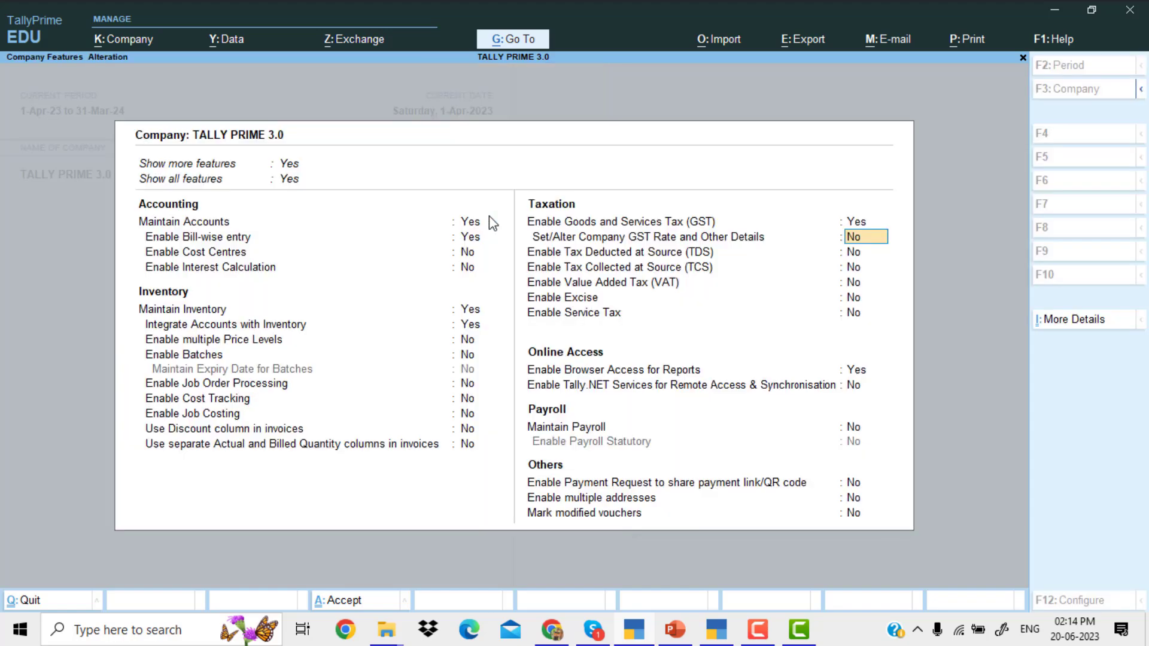
key(Escape)
key(y)
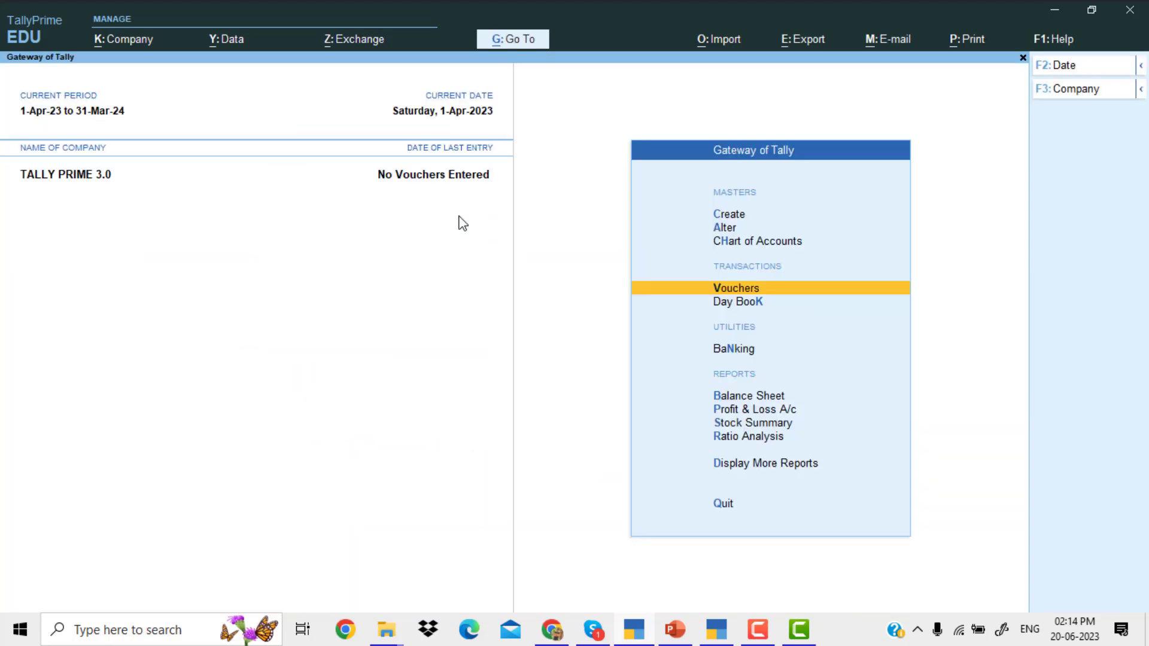
- Open the Sales voucher type for alteration, keeping its name, type and abbreviation
key(Up)
key(Up)
key(Return)
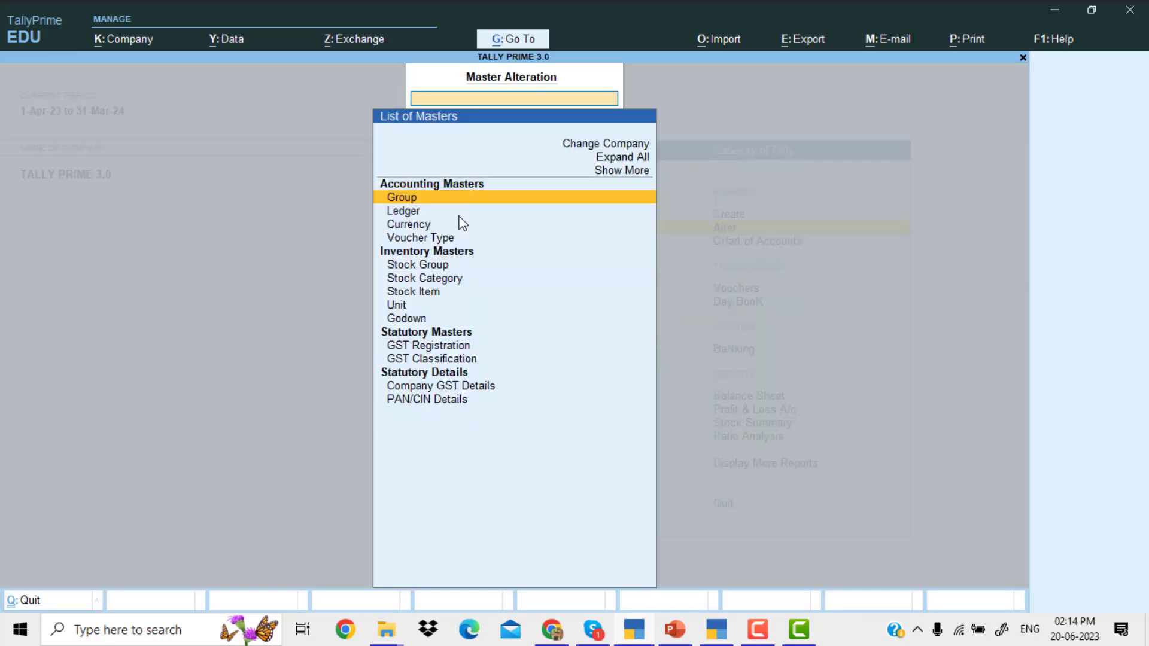
key(Down)
key(Down)
key(Down)
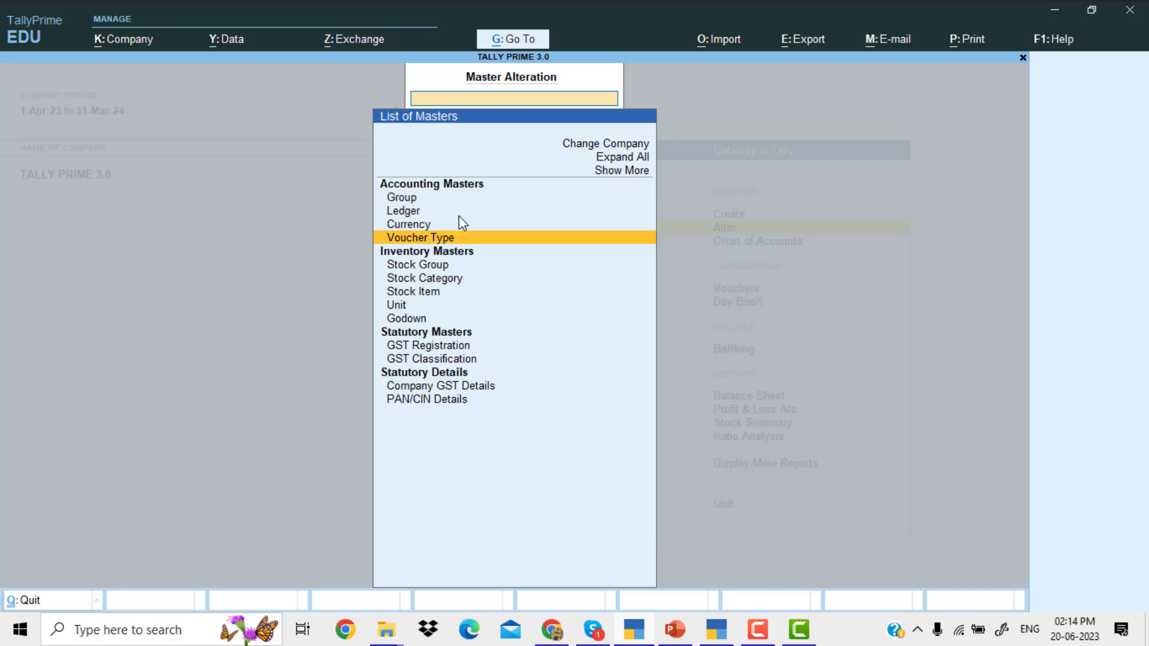
key(Return)
text(sal)
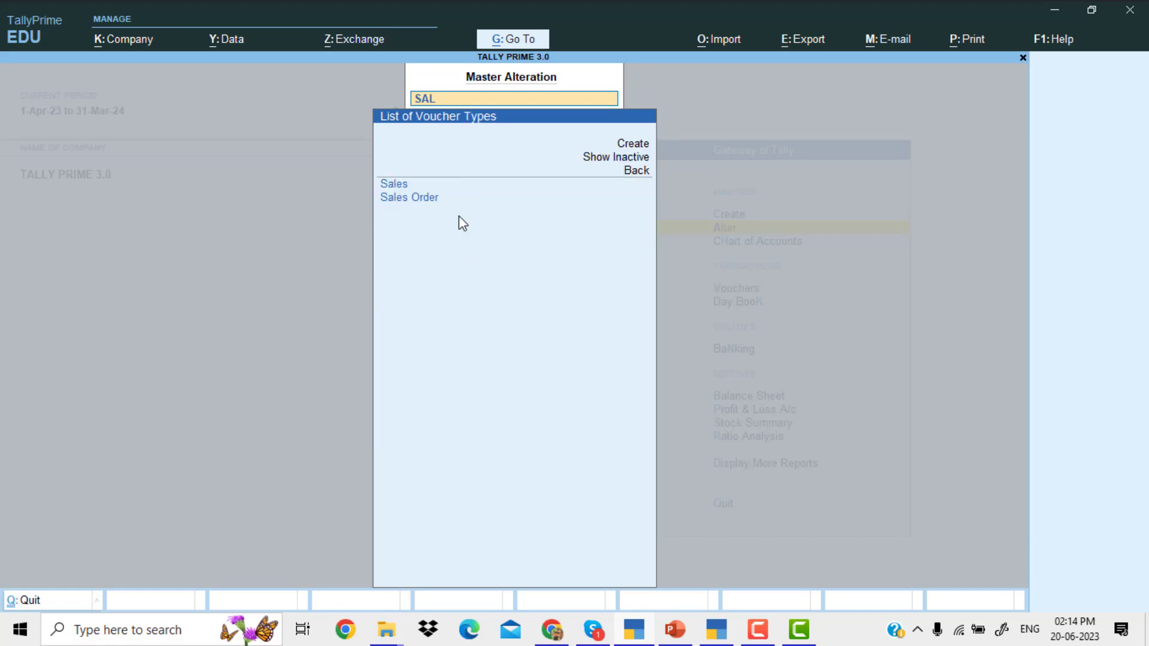
key(Return)
key(Return)
key(Return)
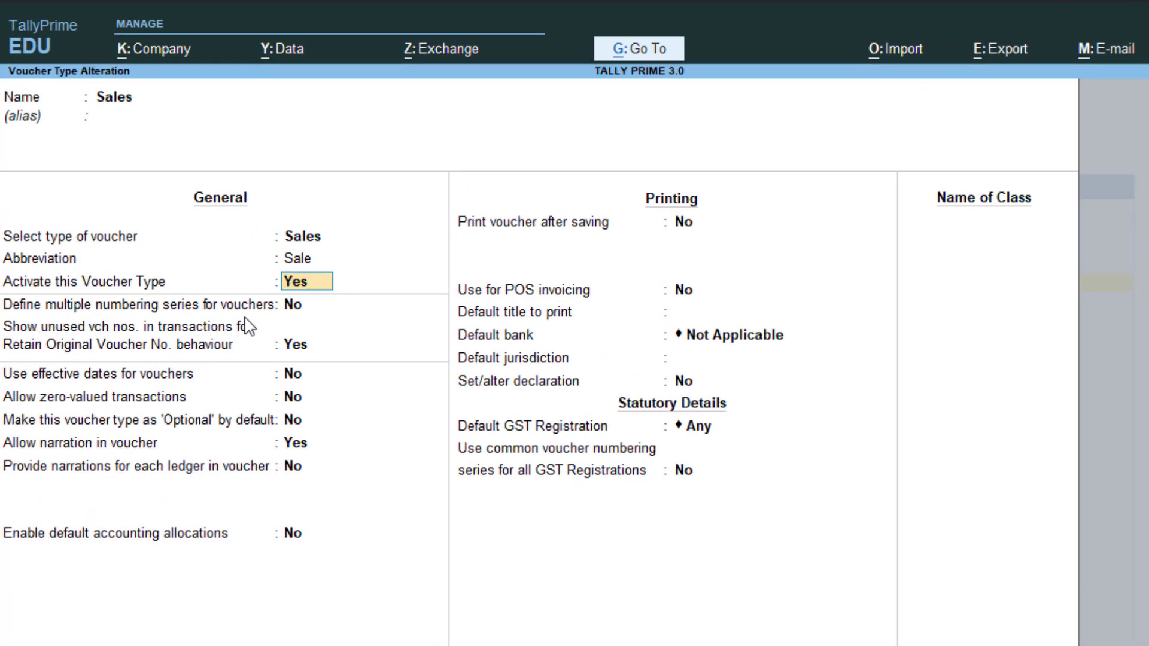
- Set Define multiple numbering series for vouchers to Yes in the voucher type configuration and save the configuration
click(294, 312)
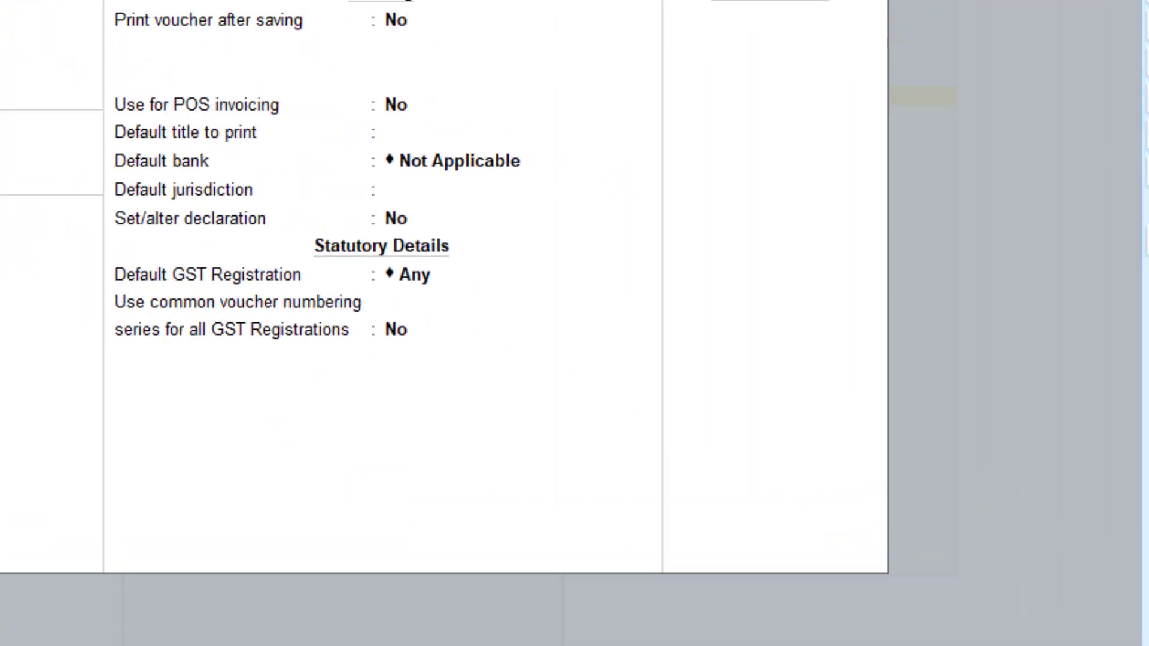
click(1125, 634)
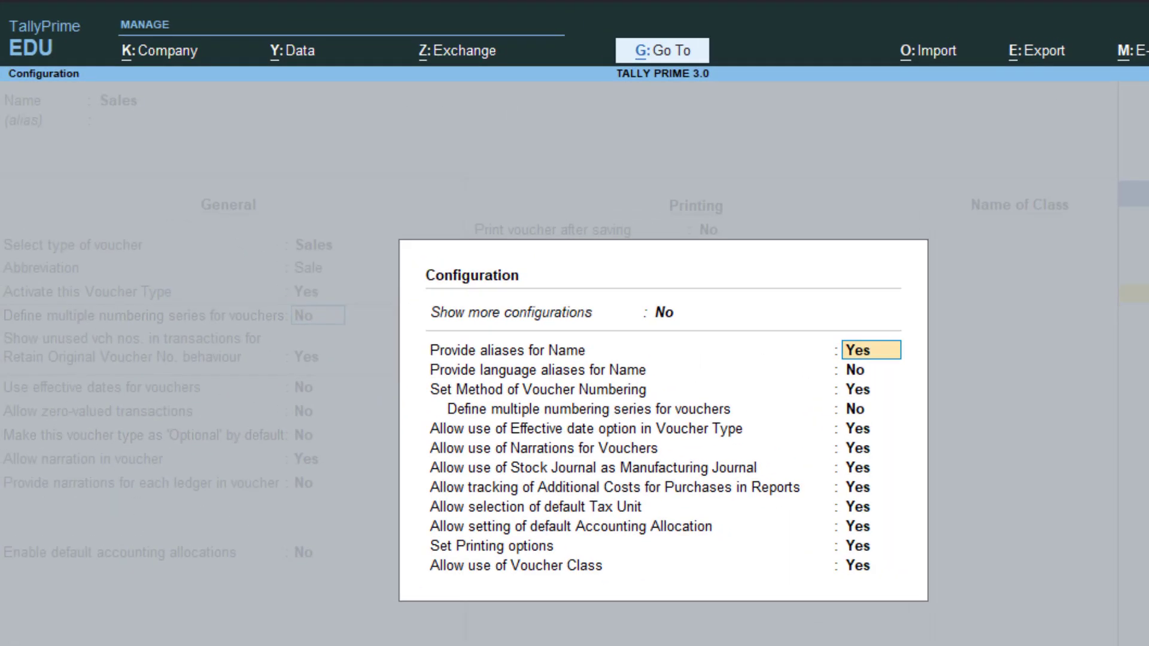
click(850, 416)
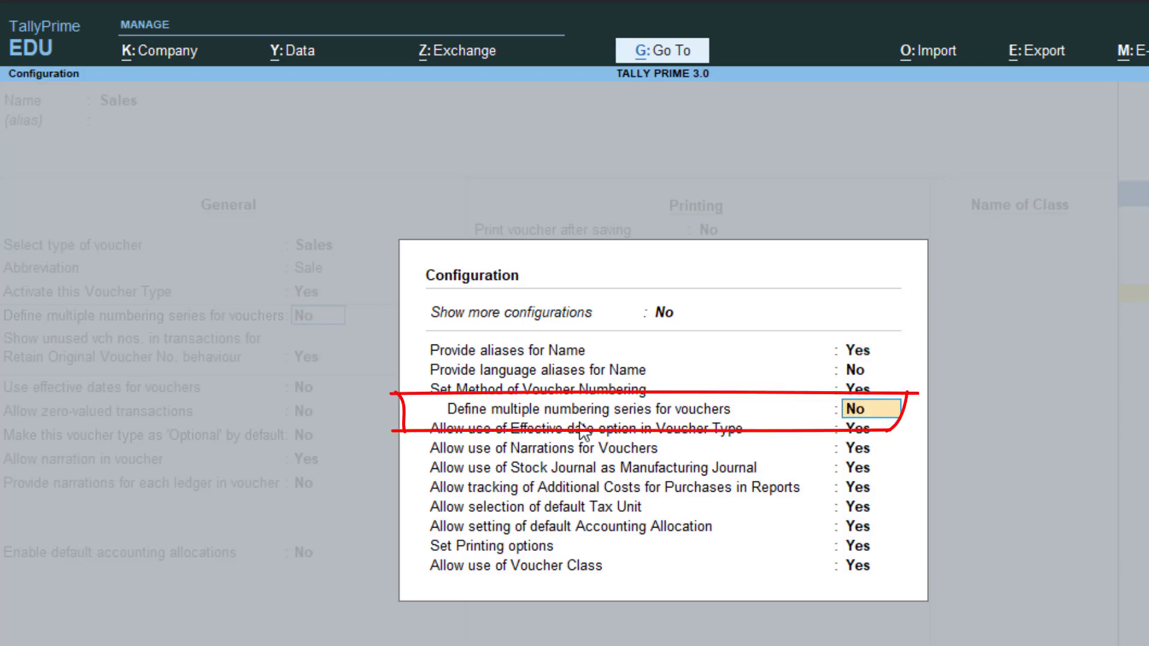
text(Y)
key(Return)
key(Return)
key(Return)
key(Return)
key(Return)
key(Return)
key(Return)
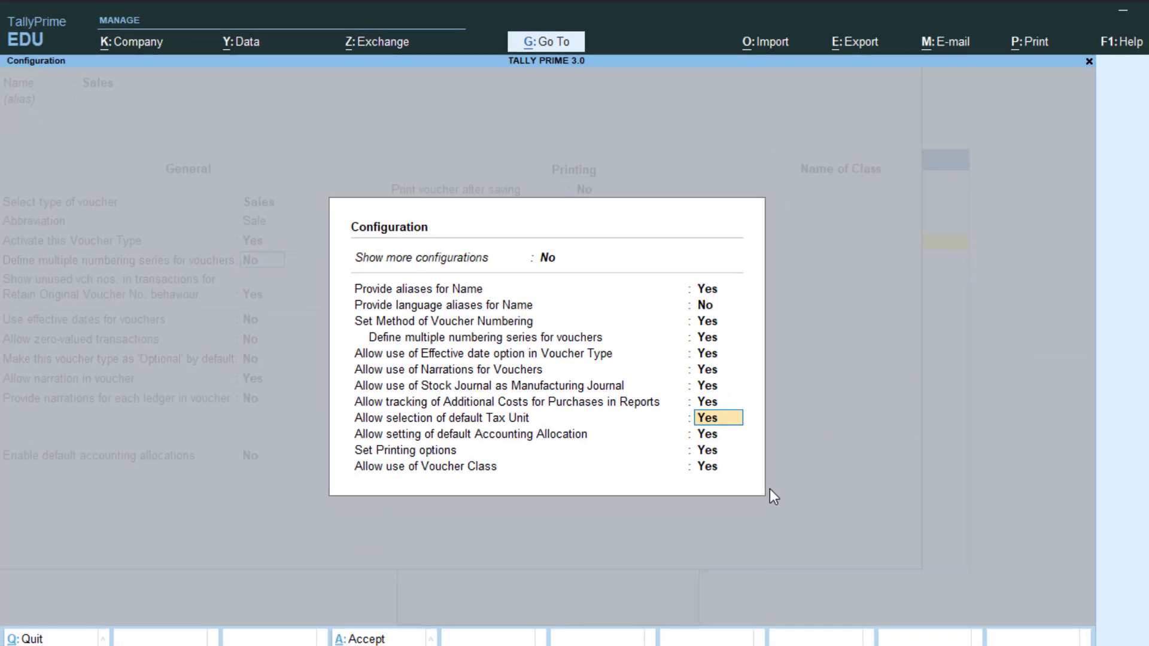
key(Return)
key(Return)
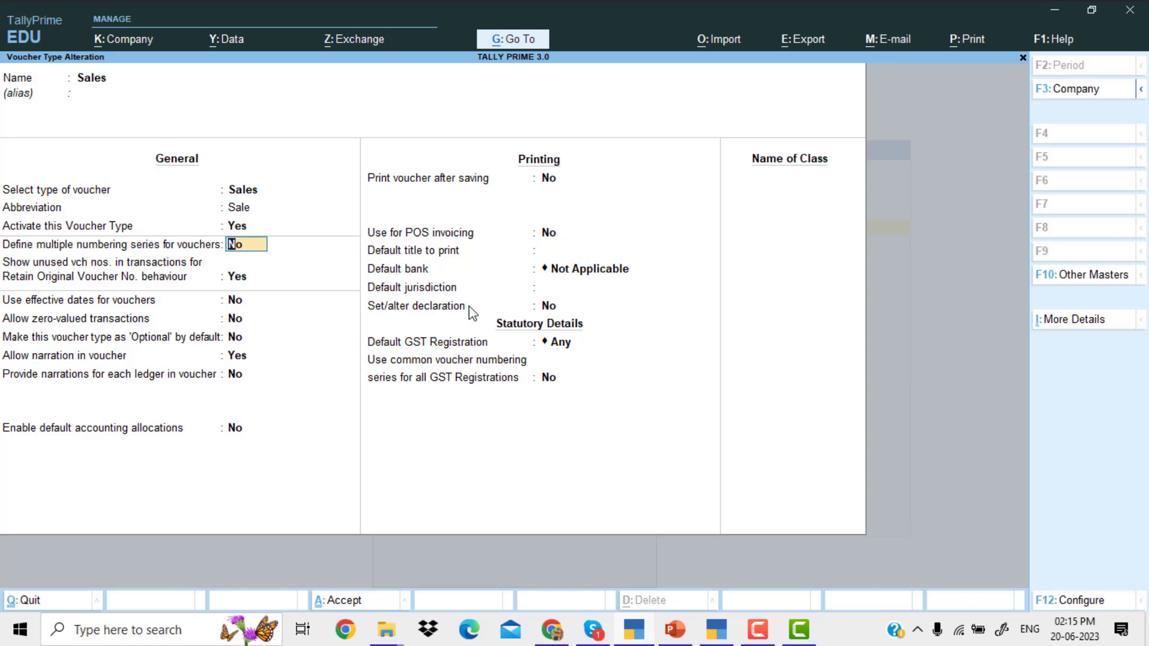
- Turn on multiple numbering series for the Sales voucher type and start creating a new series
text(Y)
key(Return)
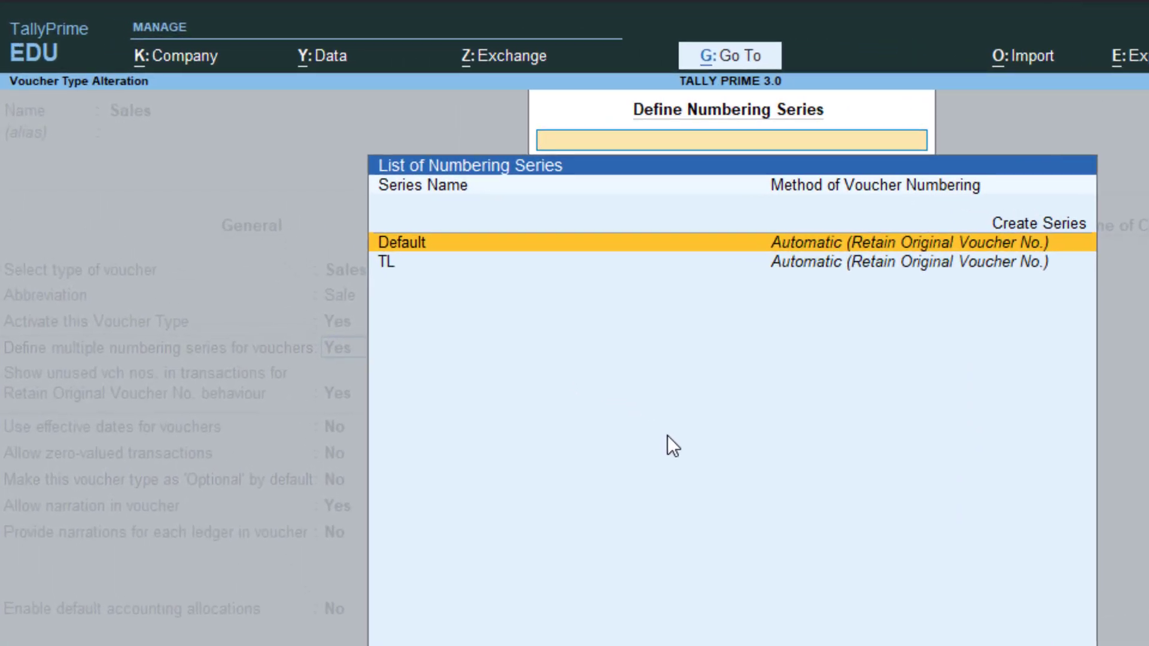
key(Down)
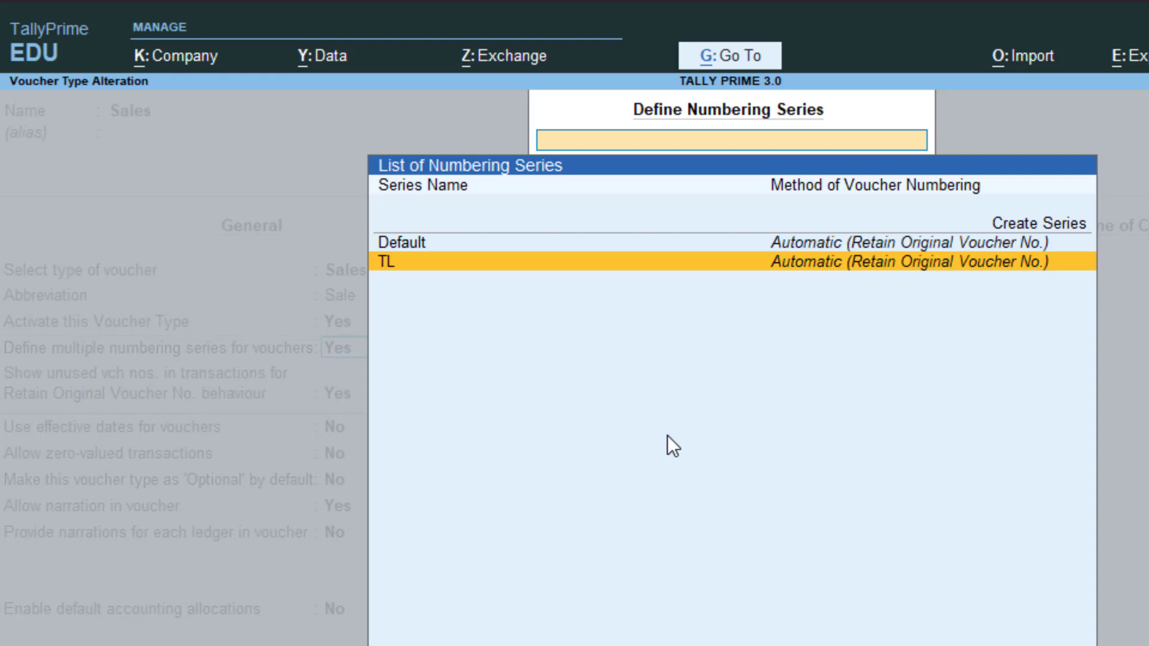
key(Up)
key(Up)
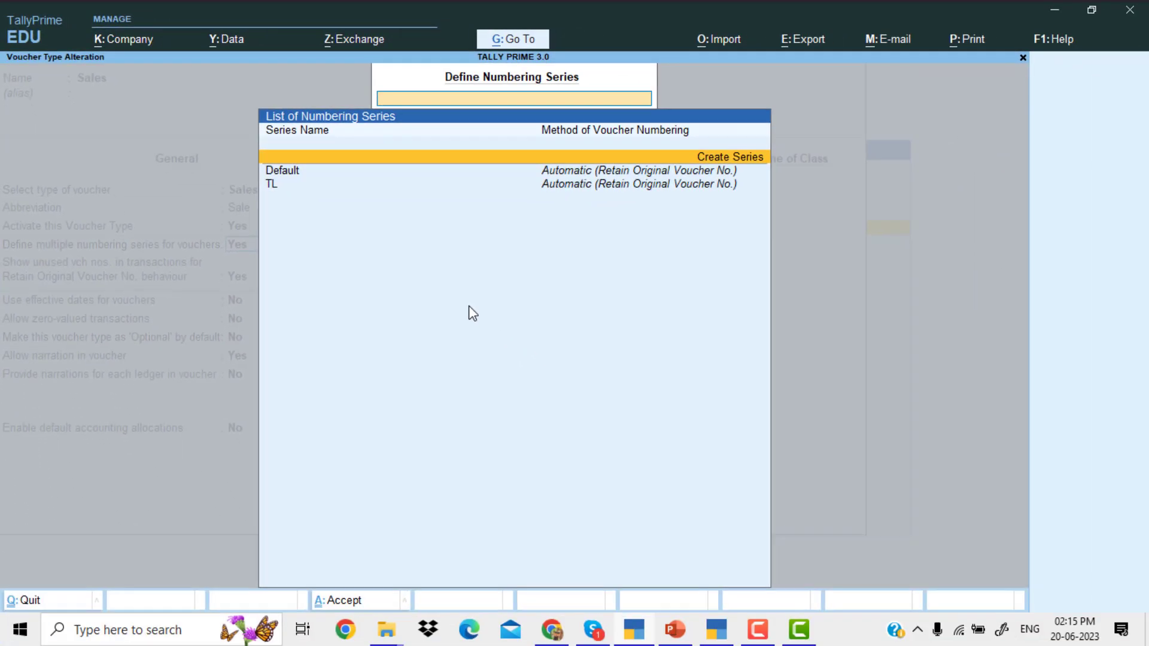
key(Return)
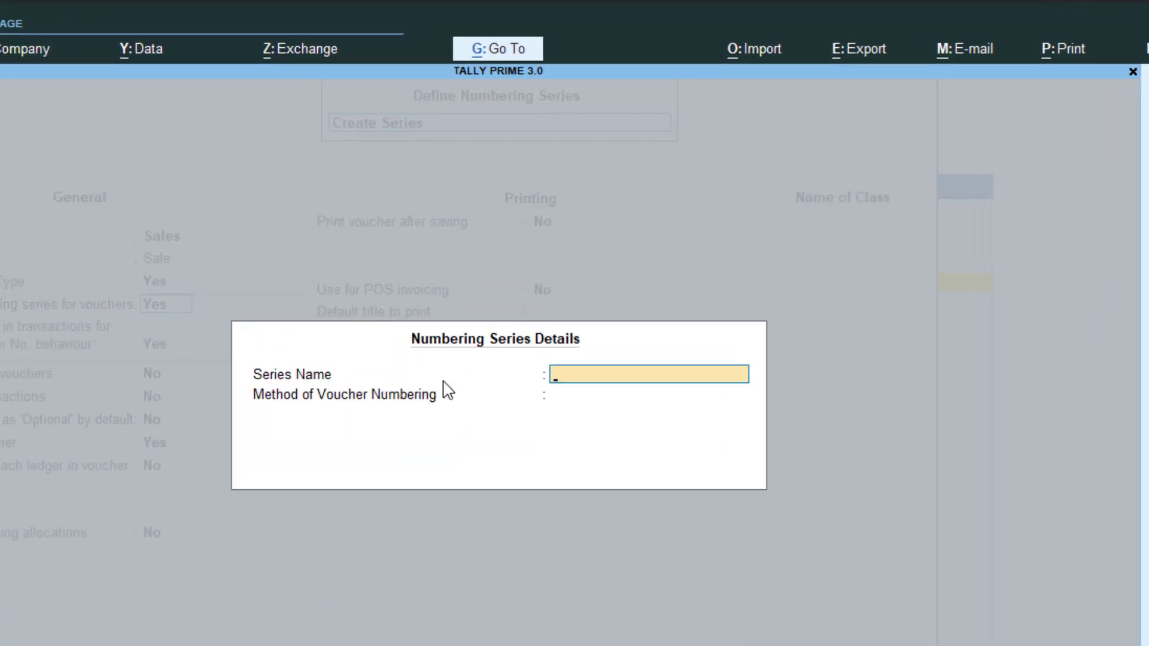
- Name the new numbering series AP and set its method of voucher numbering to Automatic
text(AP)
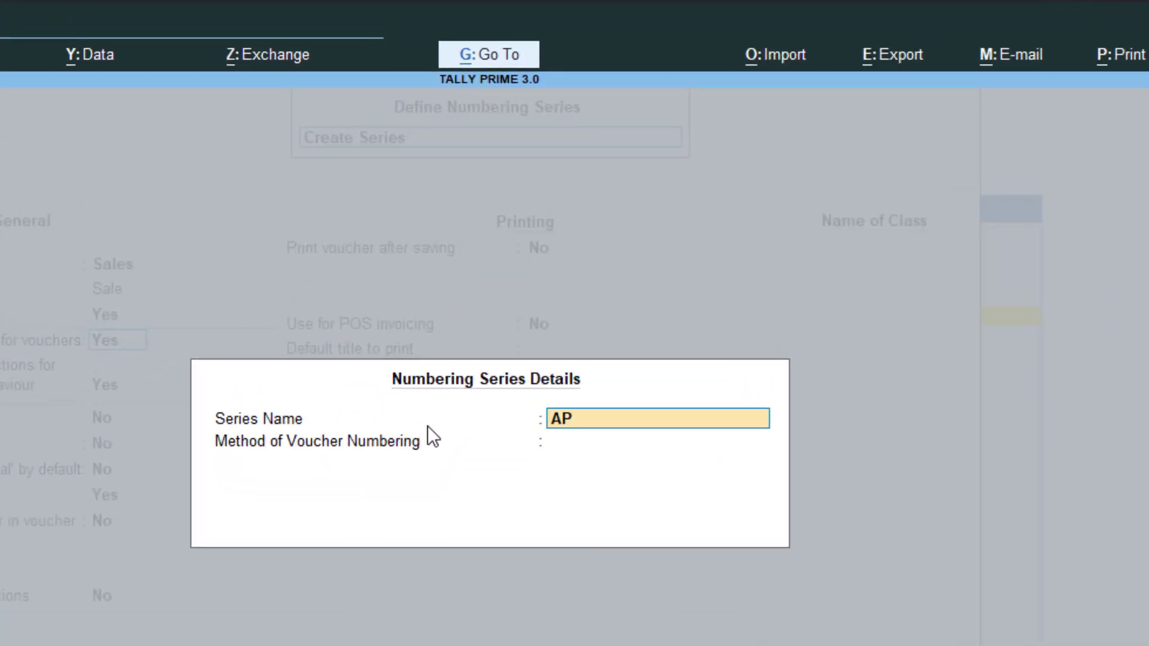
key(Return)
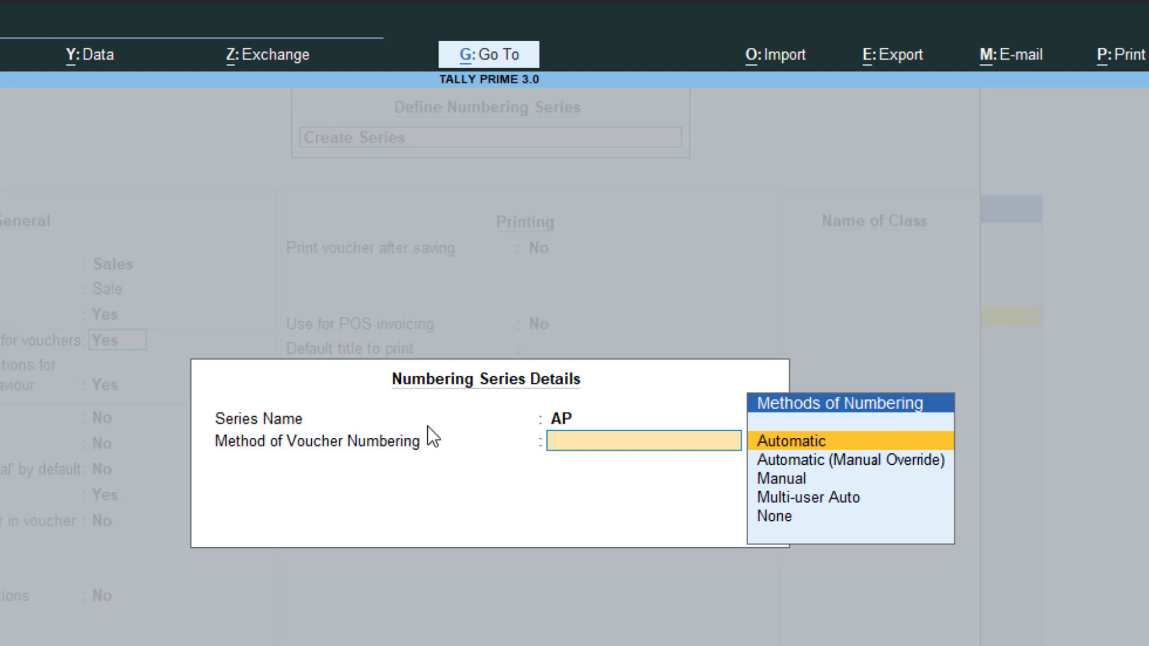
key(Return)
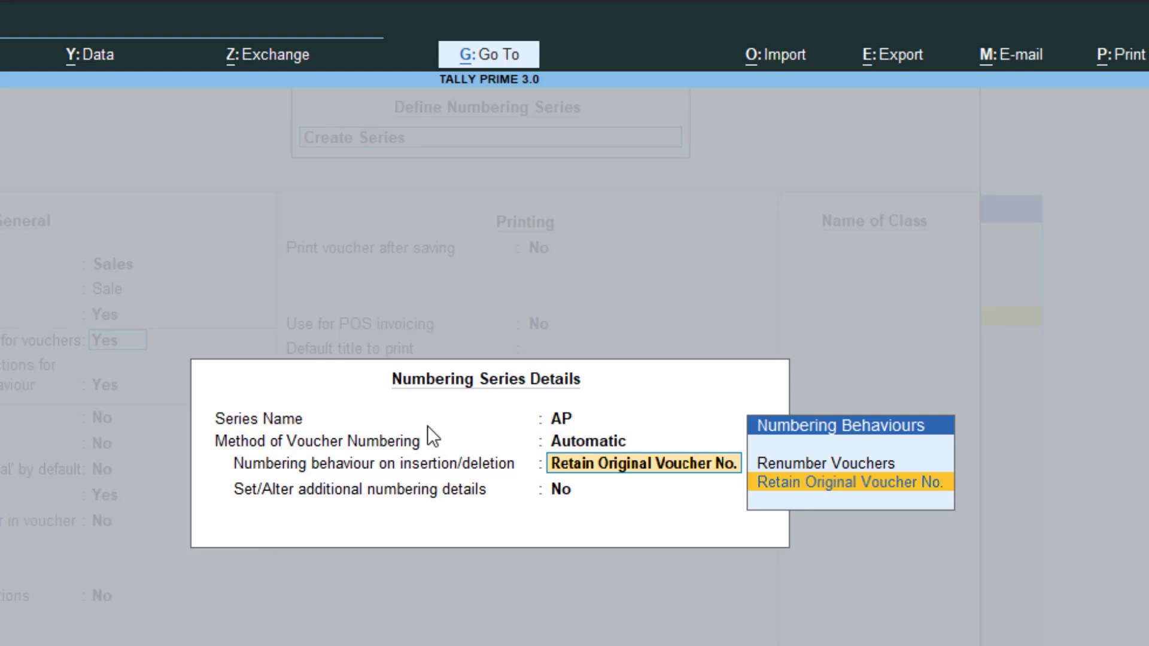
- Keep Retain Original Voucher No. as the AP series' numbering behaviour on insertion/deletion
key(Return)
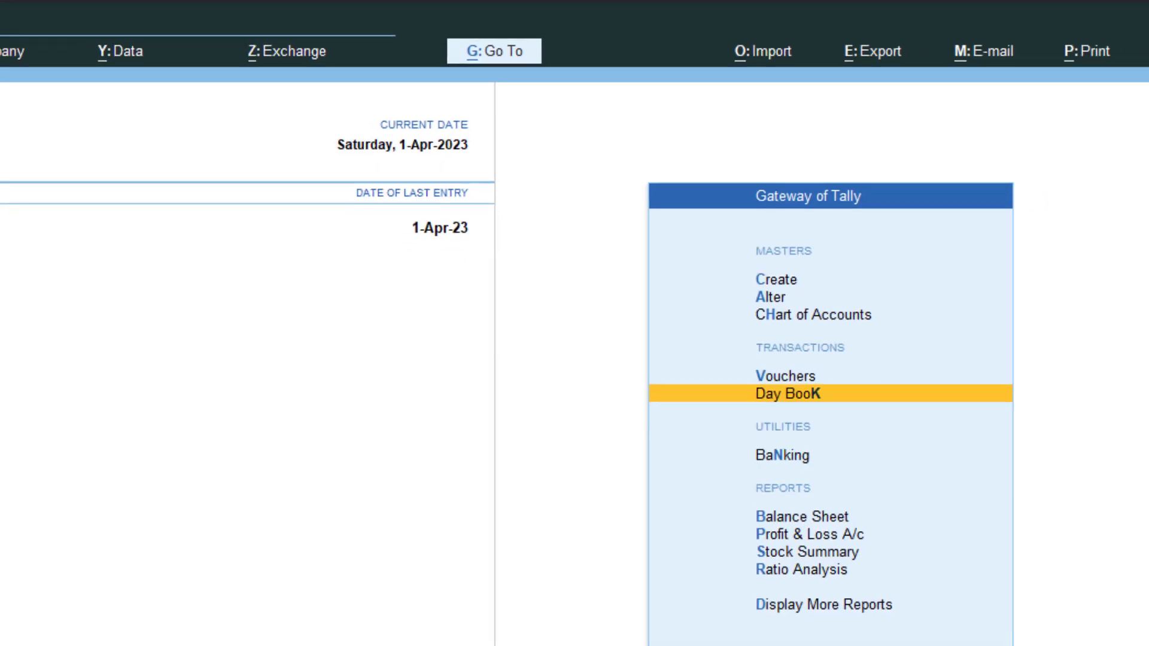
- In the Tally Prime 2.1 company window, open the Sales voucher type for alteration
key(Up)
key(Up)
key(Up)
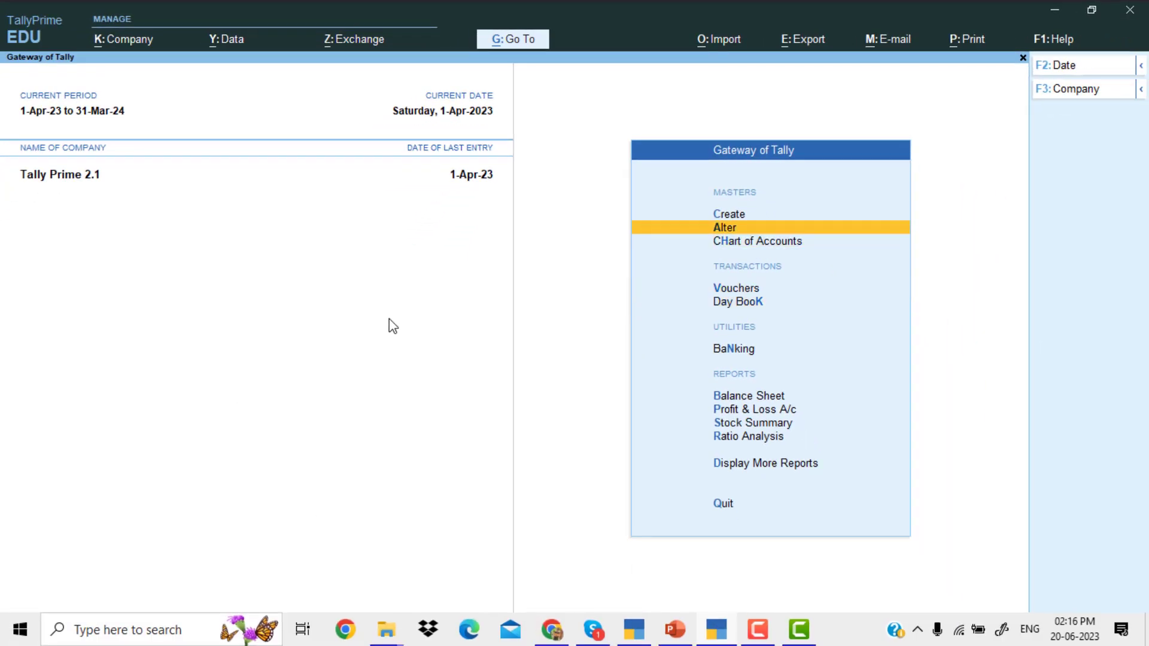
key(Return)
text(S)
key(BackSpace)
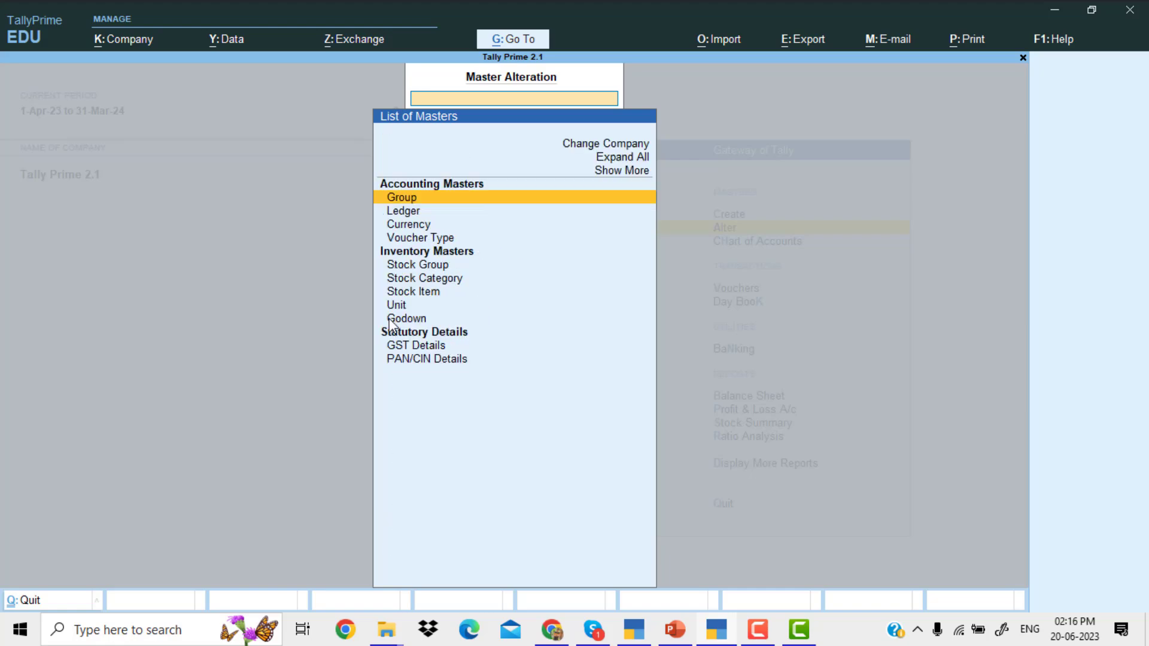
key(Down)
key(Down)
key(Down)
key(Return)
text(SA)
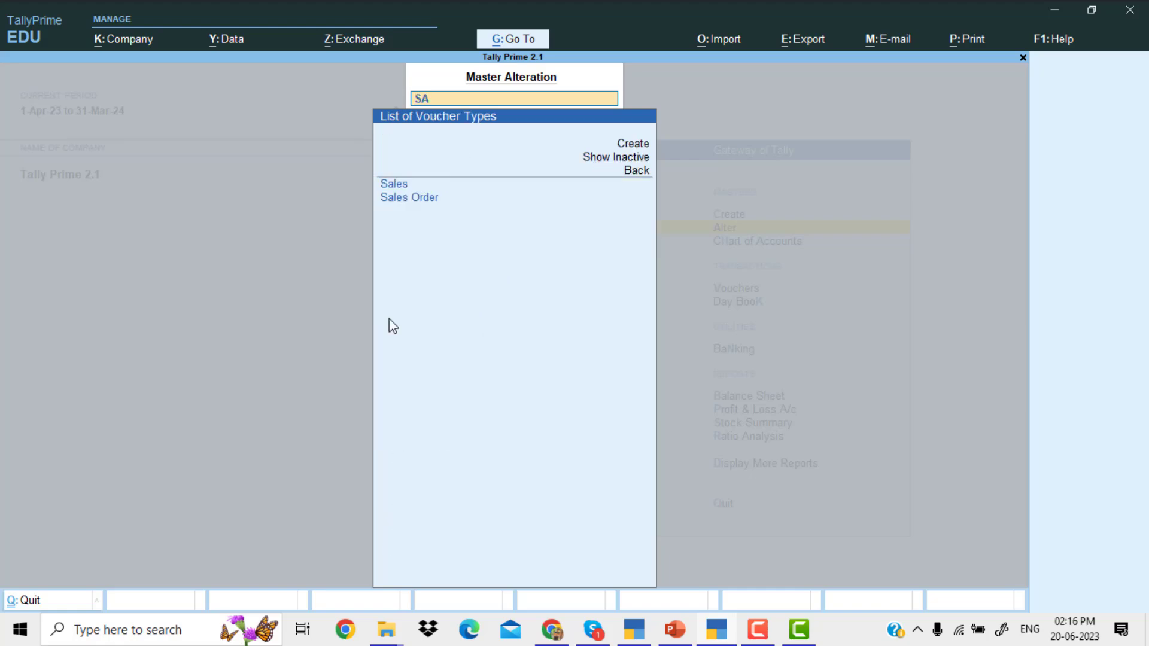
key(Return)
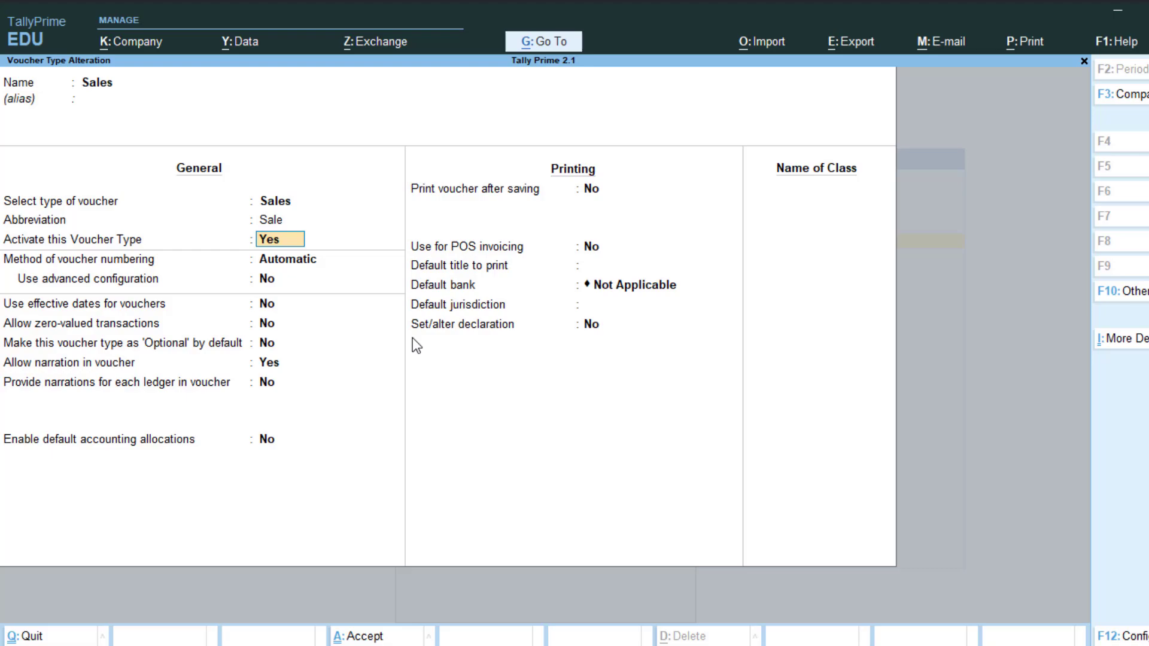
- Examine the method of voucher numbering and advanced configuration options of the Sales voucher type, and switch back to the TALLY PRIME 3.0 window
key(Return)
key(Return)
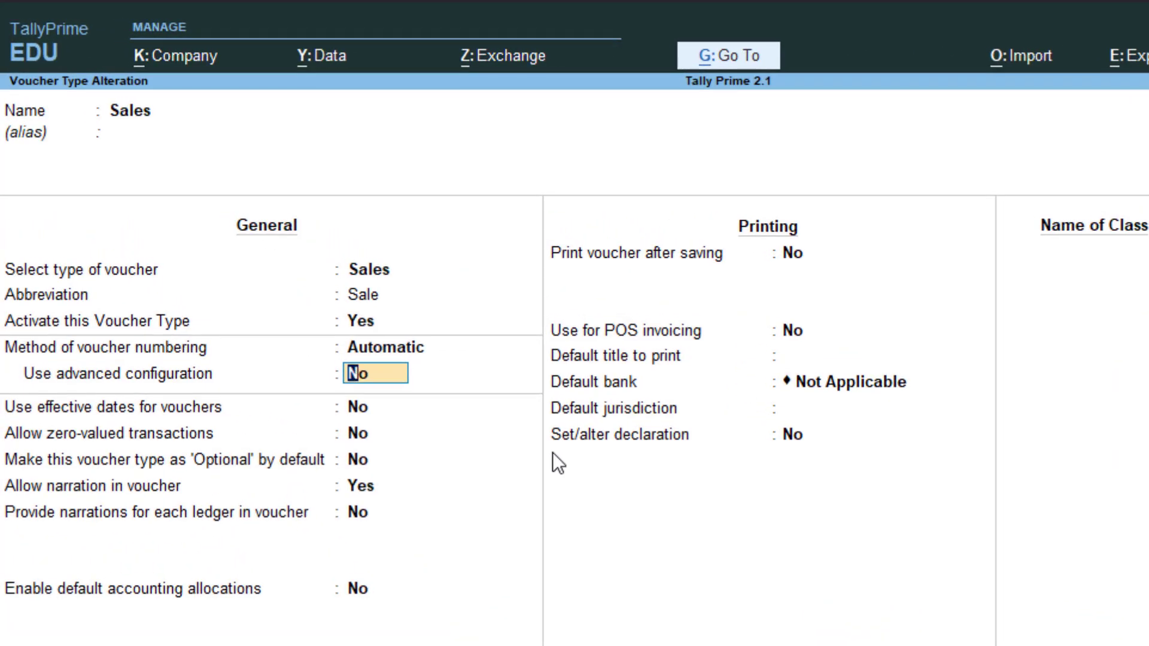
key(alt+Tab)
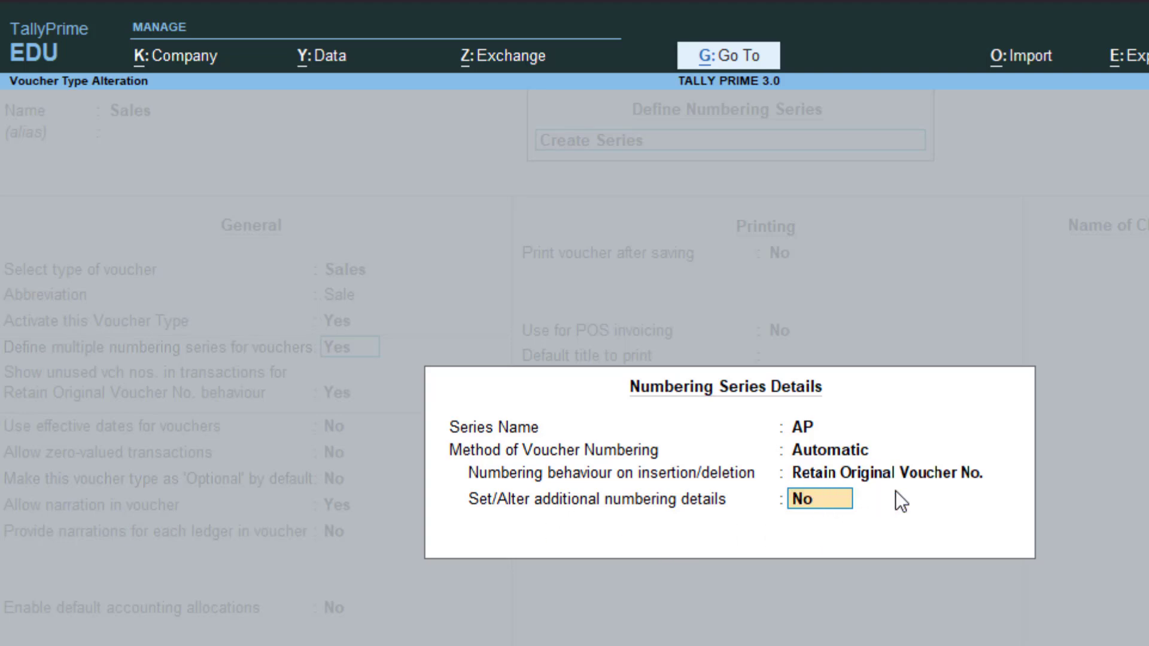
- Open additional numbering details for the AP series with starting number 1, numerical part width 3 and zero prefill set to Yes
text(y)
key(Return)
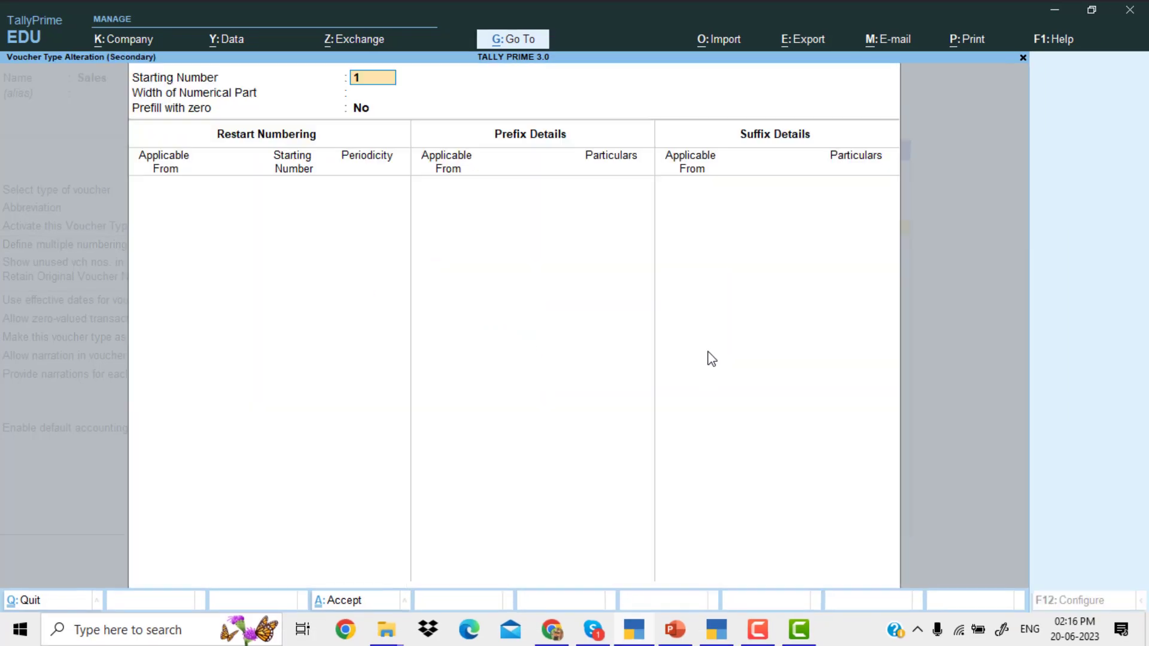
key(Return)
text(3)
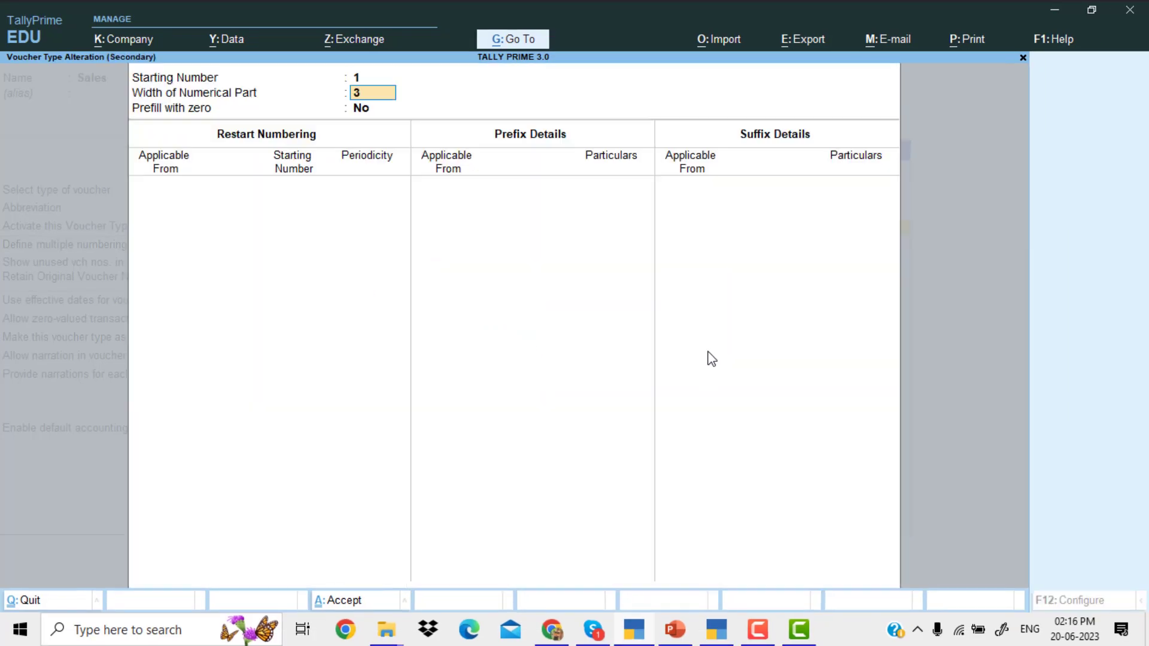
key(Return)
text(y)
key(Return)
- Set the AP series to restart numbering from 1-Apr-23 with starting number 1 and Yearly periodicity
text(1)
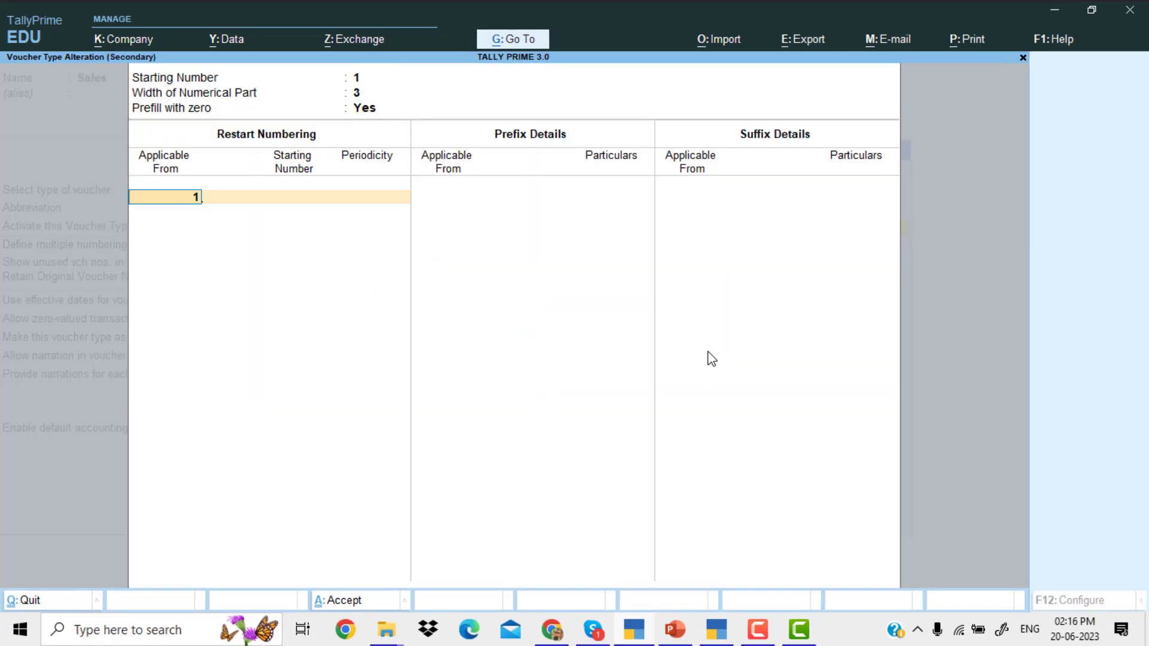
text(-4)
key(Return)
key(Return)
key(Return)
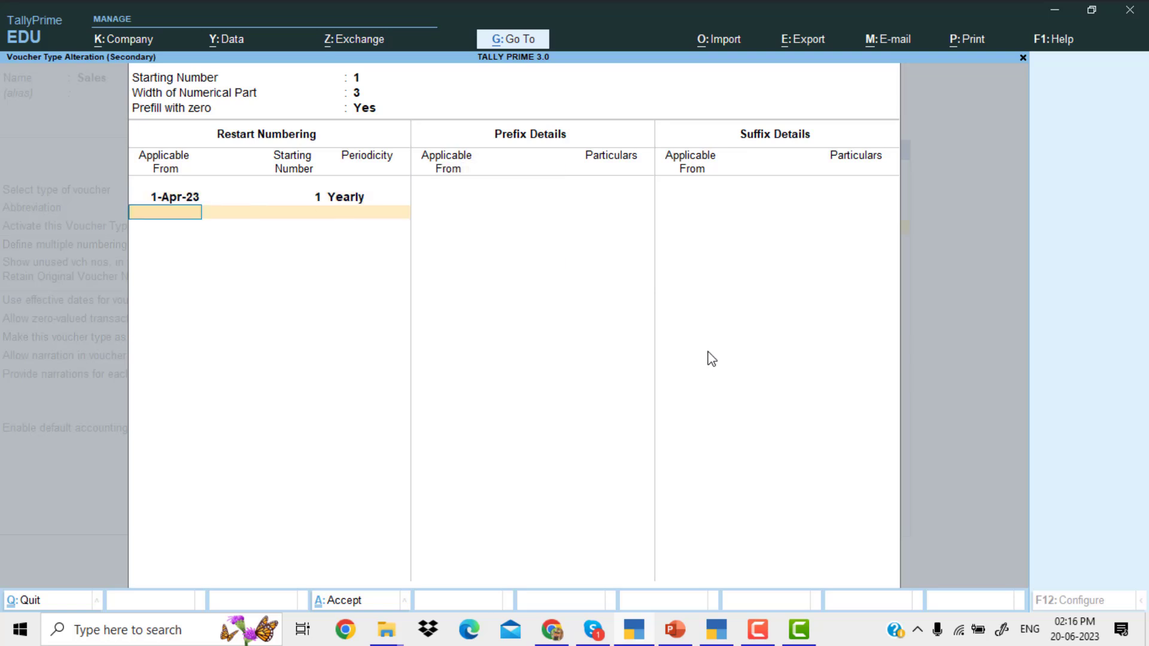
- Give the AP series the prefix AP\ applicable from 1-Apr-23
key(Return)
text(1-4)
key(Return)
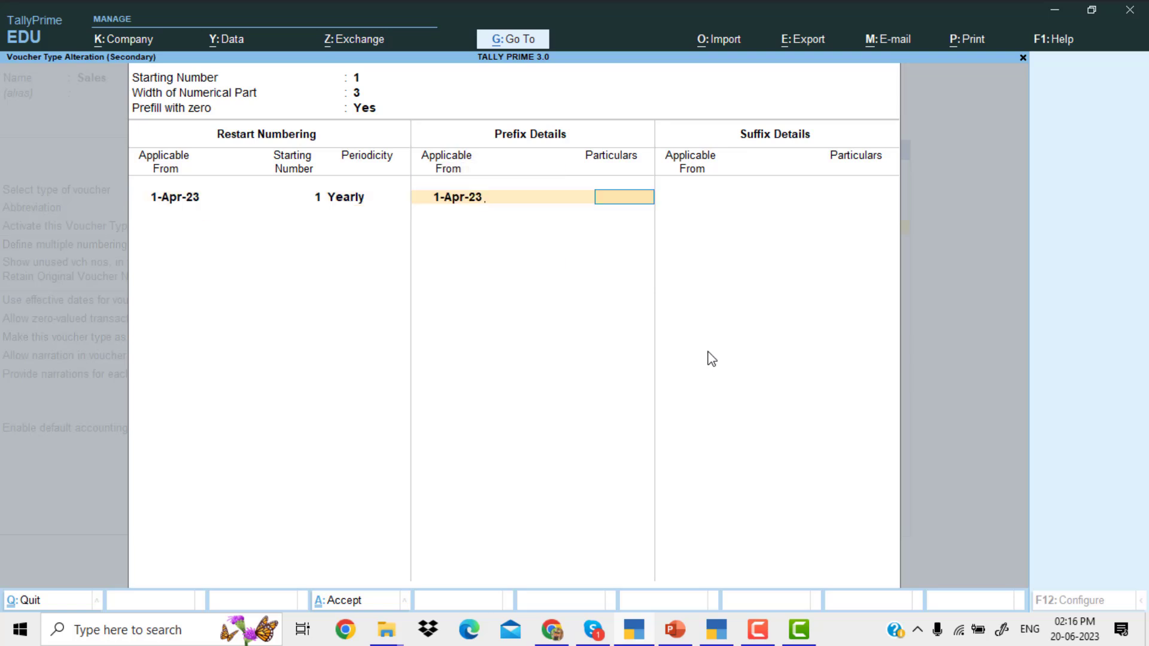
text(AP\)
key(Return)
key(Return)
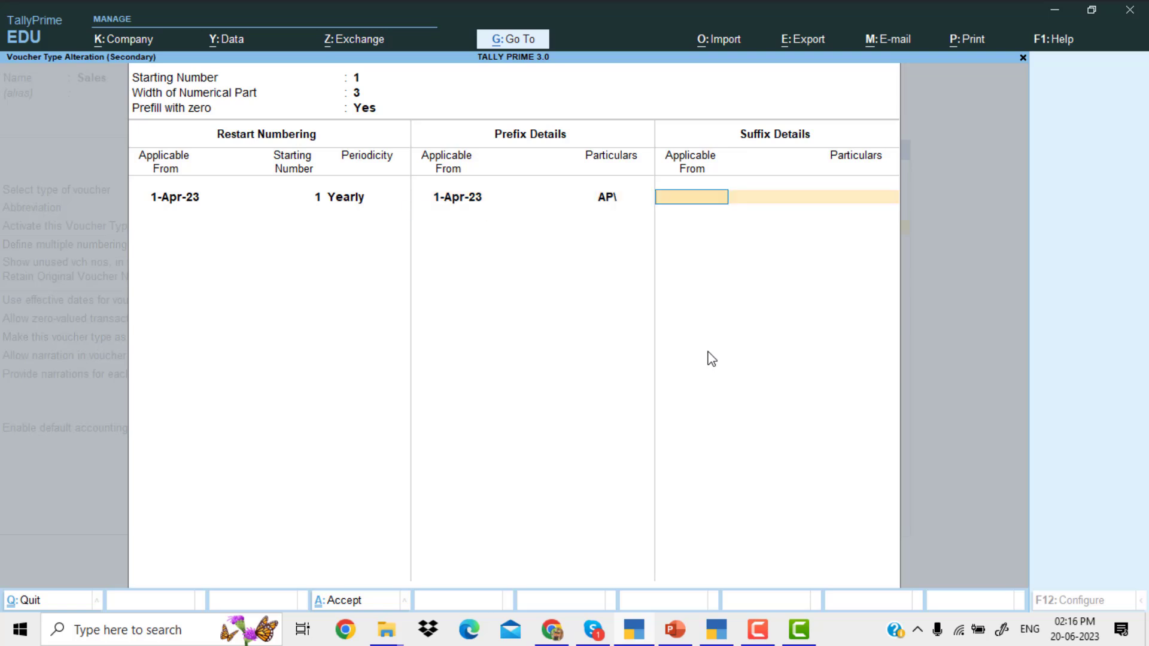
- Give the AP series the suffix \23-24 applicable from 1-Apr-23 and save the series
text(1-4)
key(Return)
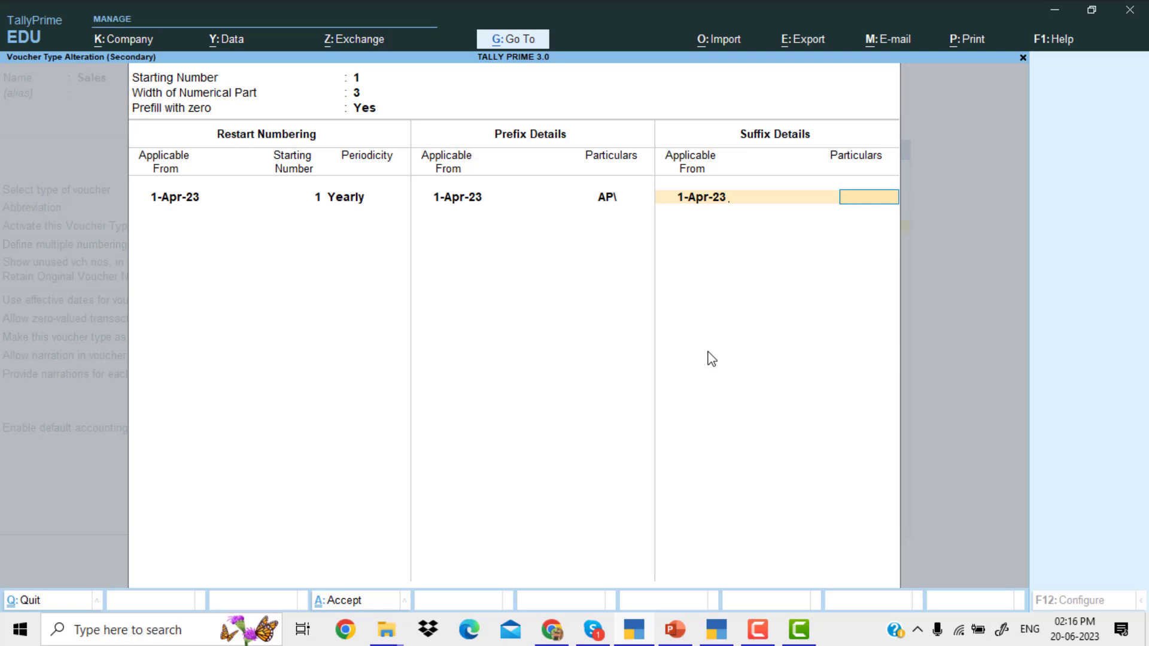
text(\23-24)
key(Return)
key(Return)
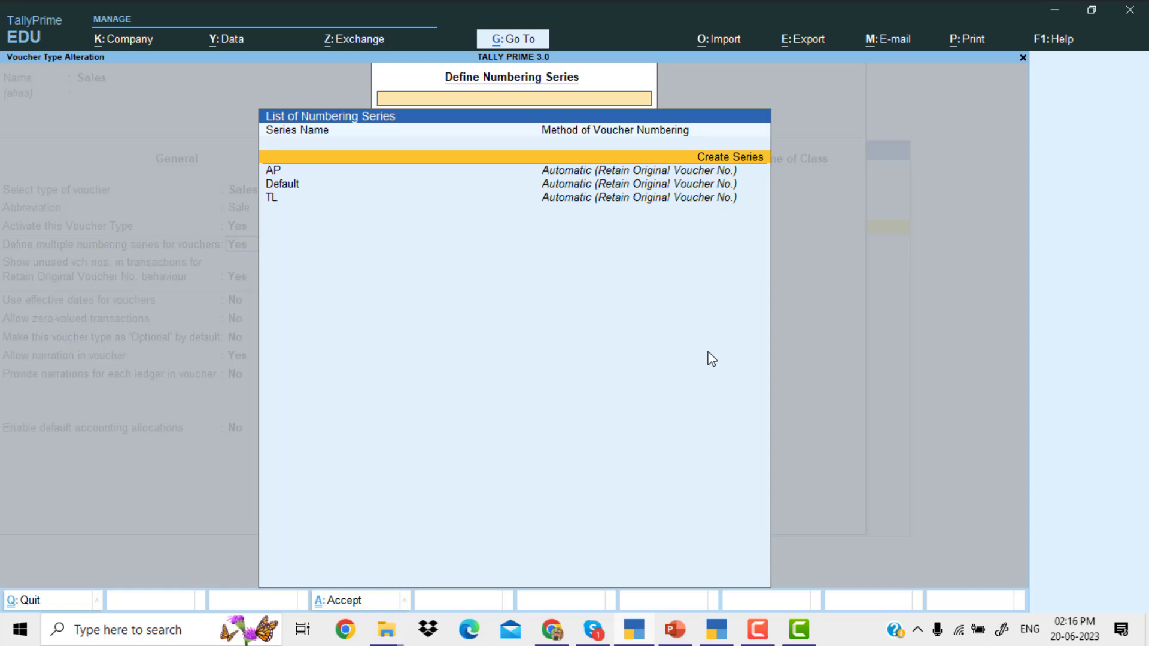
- Create a numbering series named KA with Automatic numbering, Retain Original Voucher No. behaviour and additional numbering details set to Yes
key(Down)
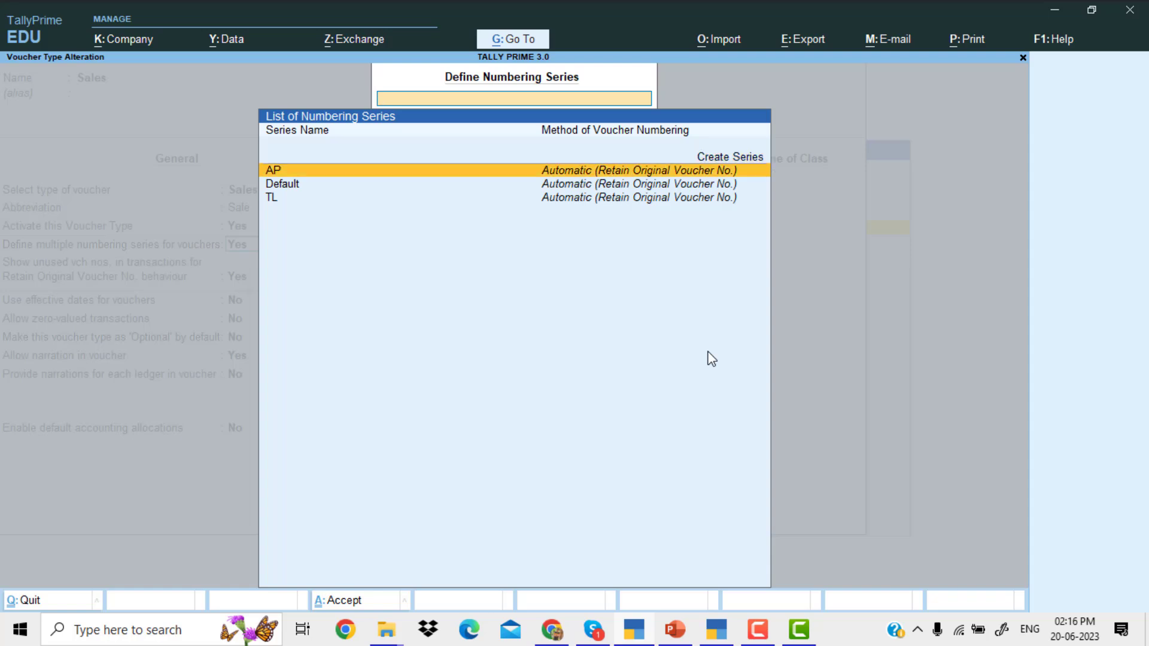
key(Up)
key(Return)
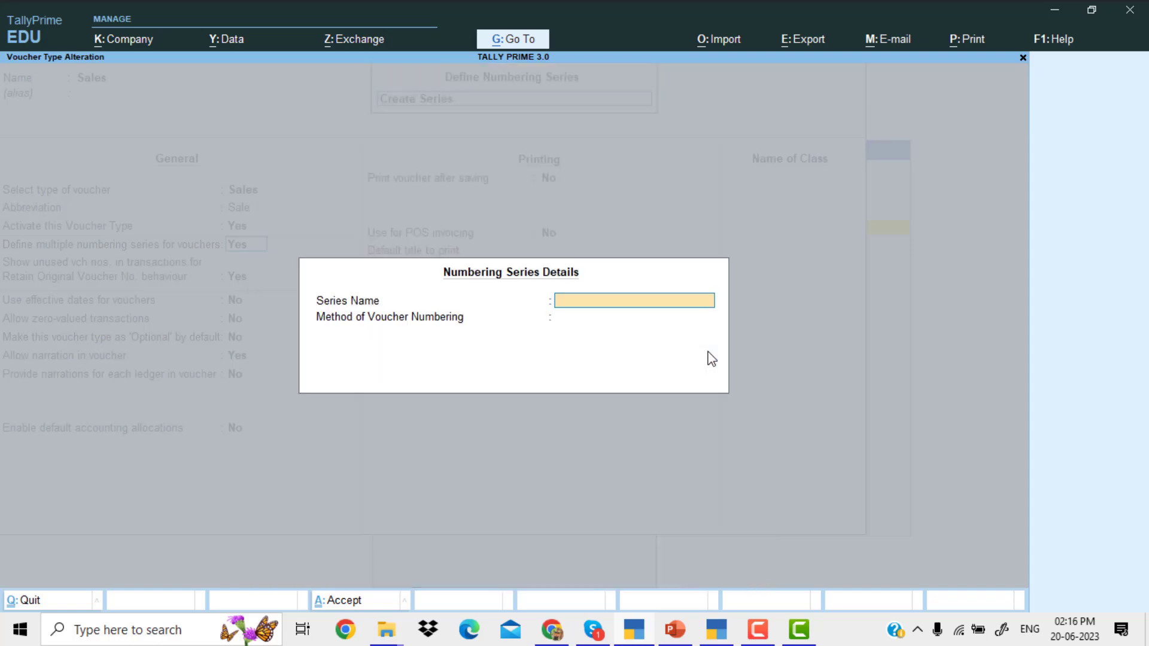
text(KA)
key(Return)
key(Return)
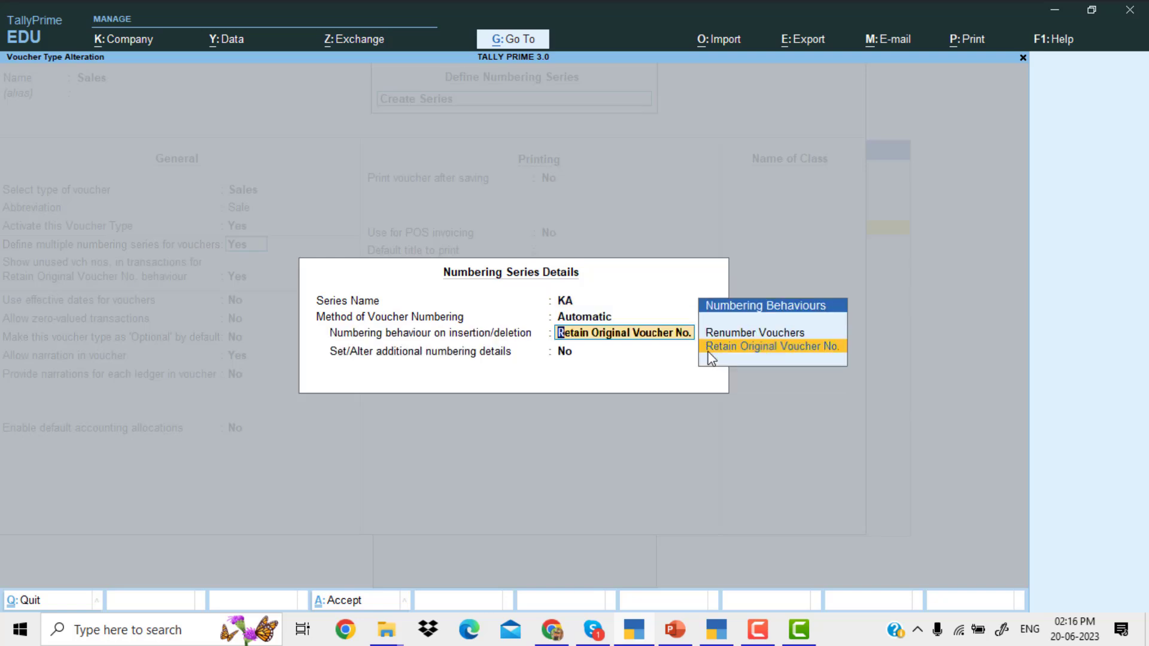
key(Return)
text(y)
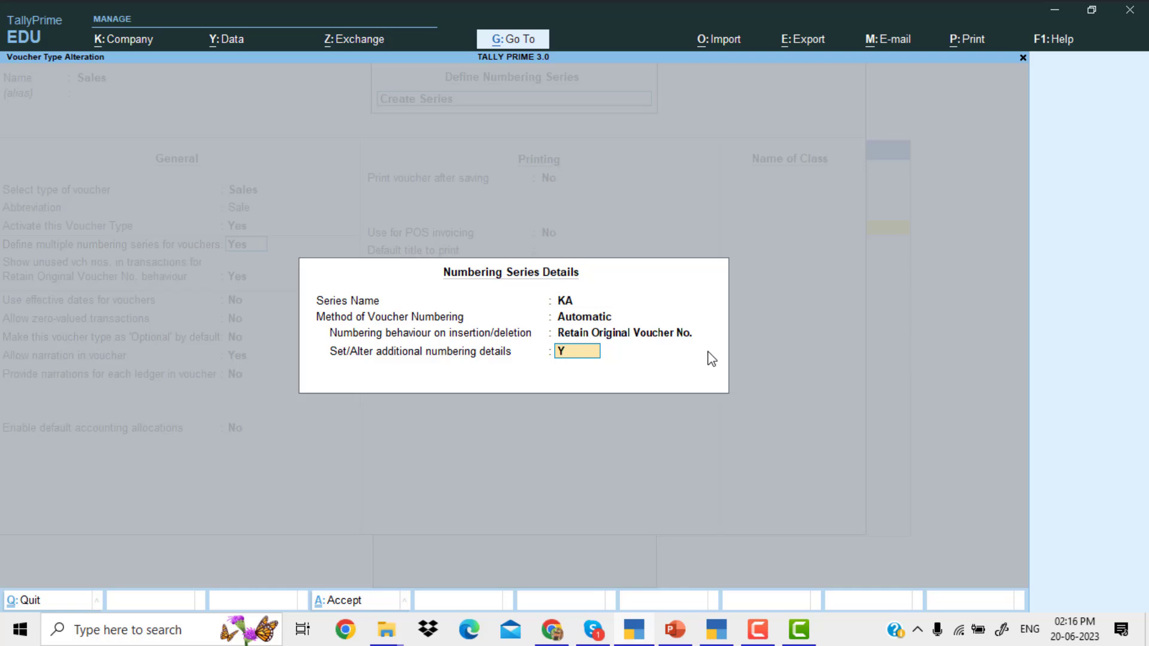
key(Return)
- For the KA series, keep starting number 1, set the numerical part width to 3 and turn on zero prefill
key(Return)
text(3)
key(Return)
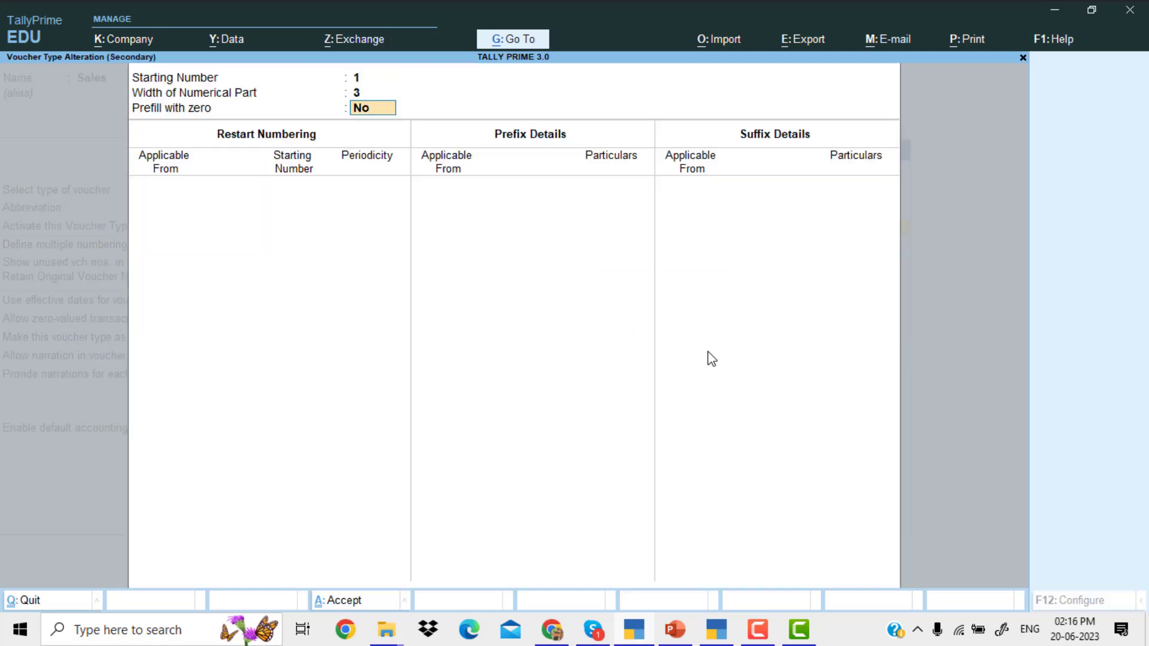
text(y)
key(Return)
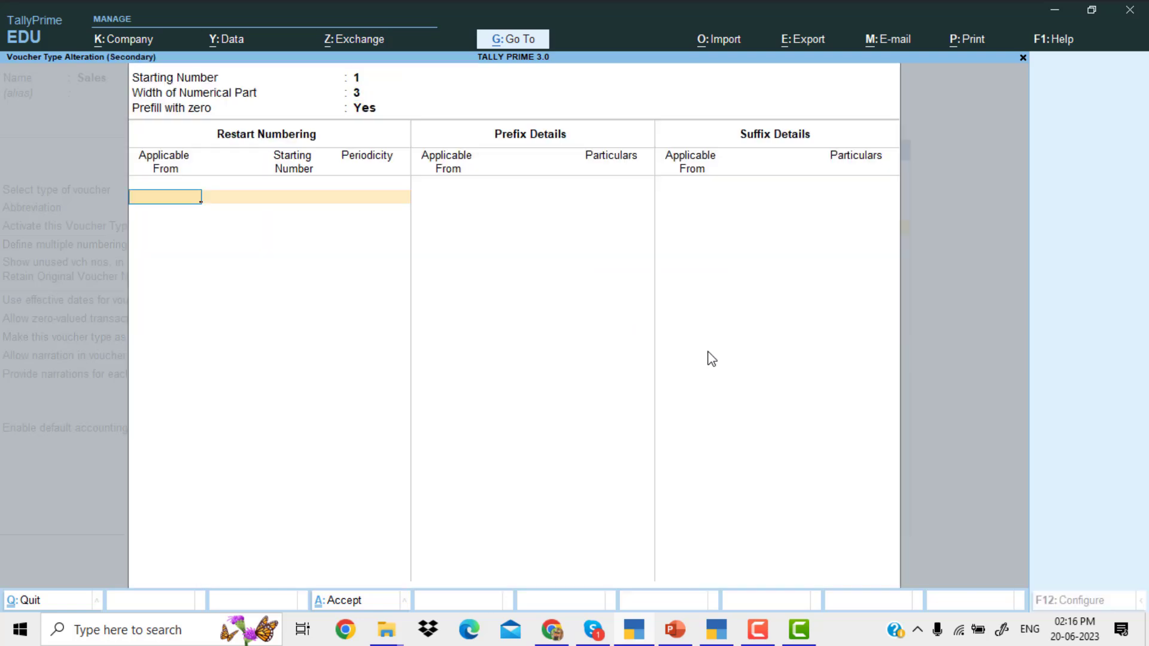
- Set the KA series to restart numbering from 1-Apr-23 with starting number 1 and Yearly periodicity
text(1-4)
key(Return)
key(Return)
key(Return)
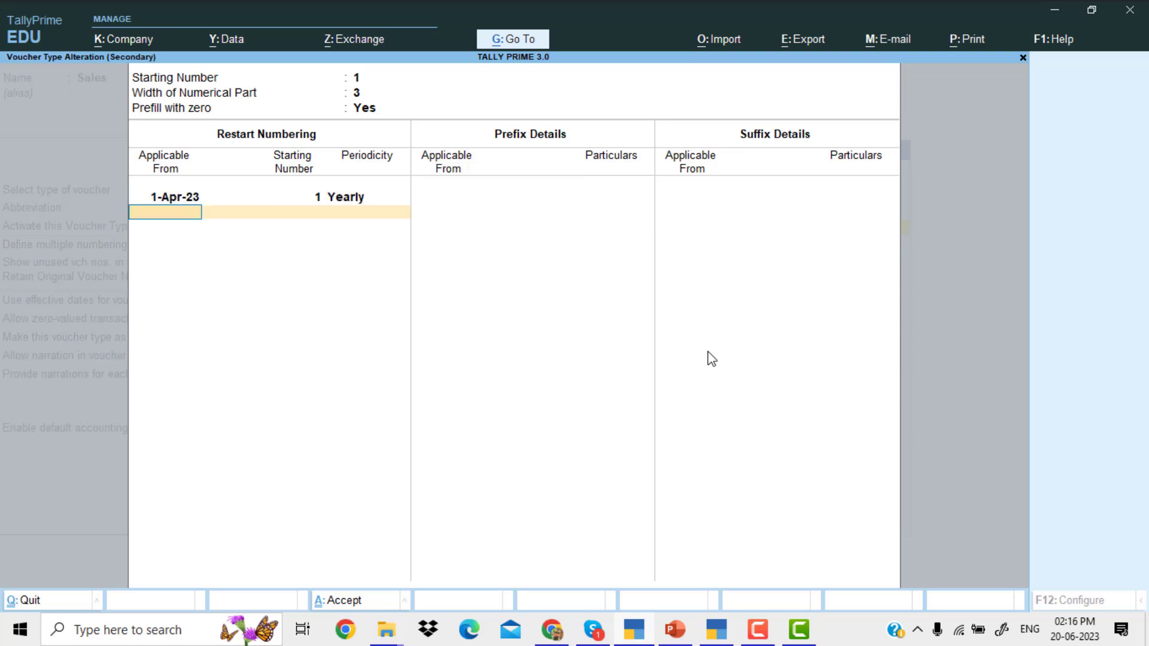
- Give the KA series the prefix KA\ applicable from 1-Apr-23
key(Return)
text(1)
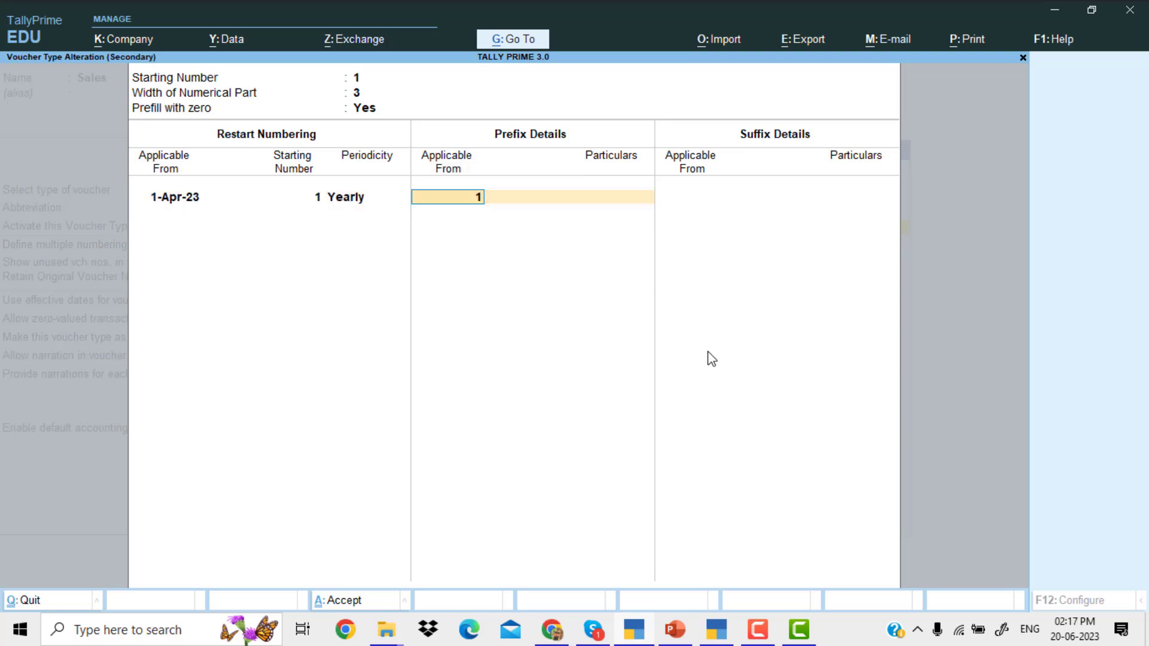
text(-4)
key(Return)
text(KA)
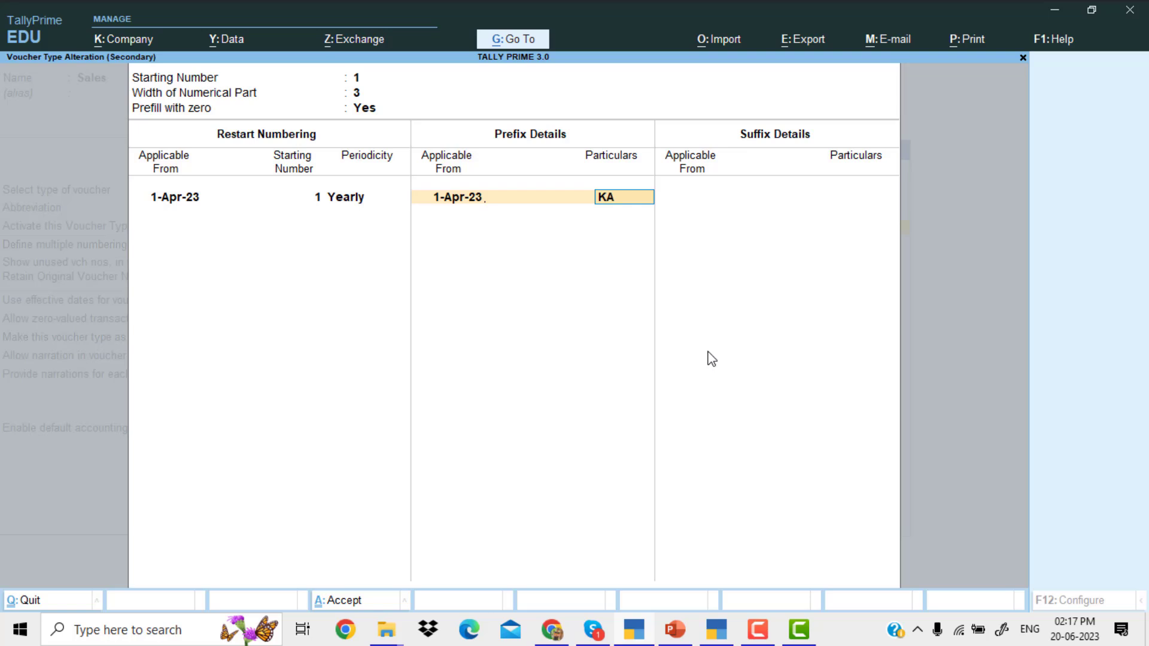
text(\)
key(Return)
- Give the KA series the suffix \23-24 applicable from 1-Apr-23 and save the series
text(1)
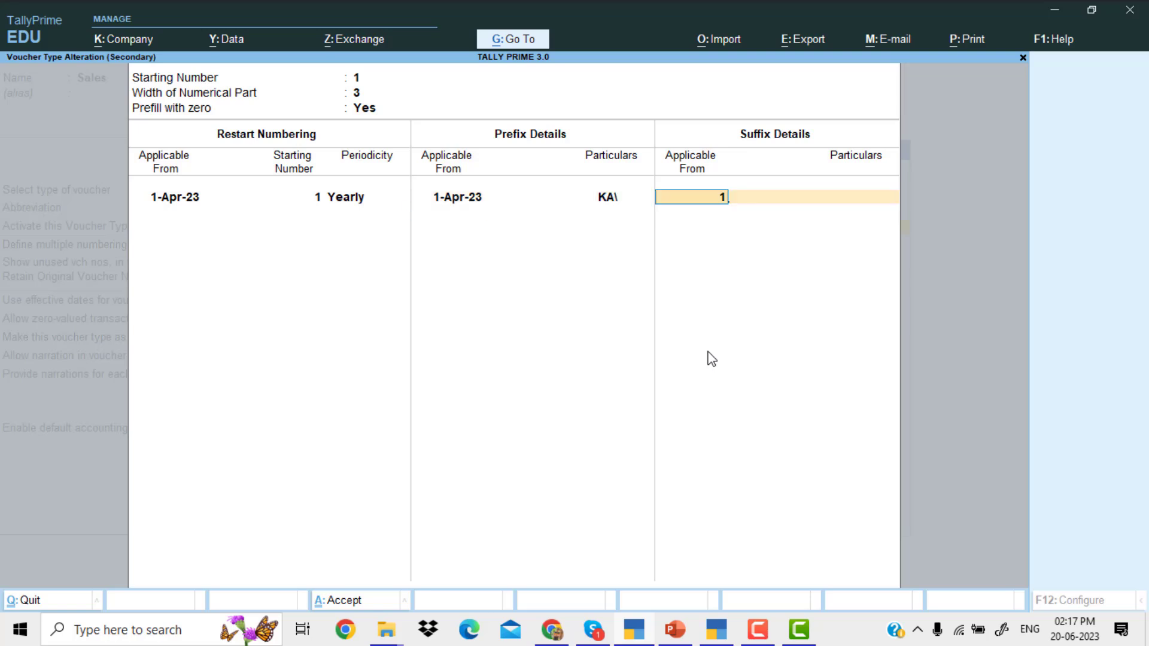
text(-4)
key(Return)
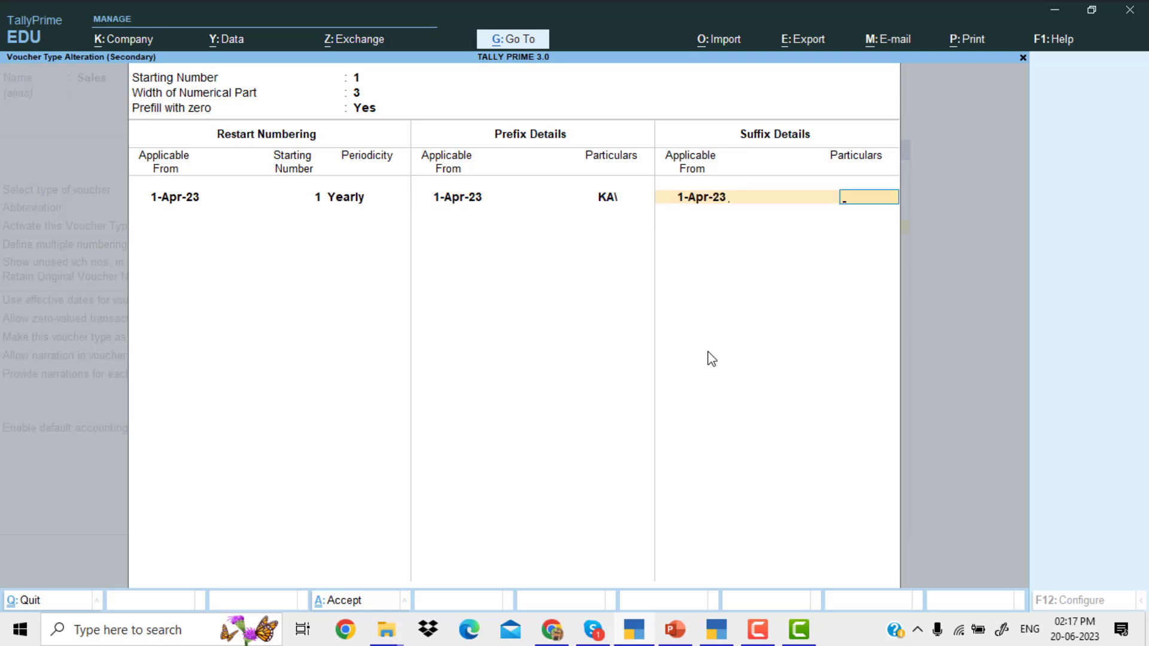
text(\23-24)
key(Return)
key(Return)
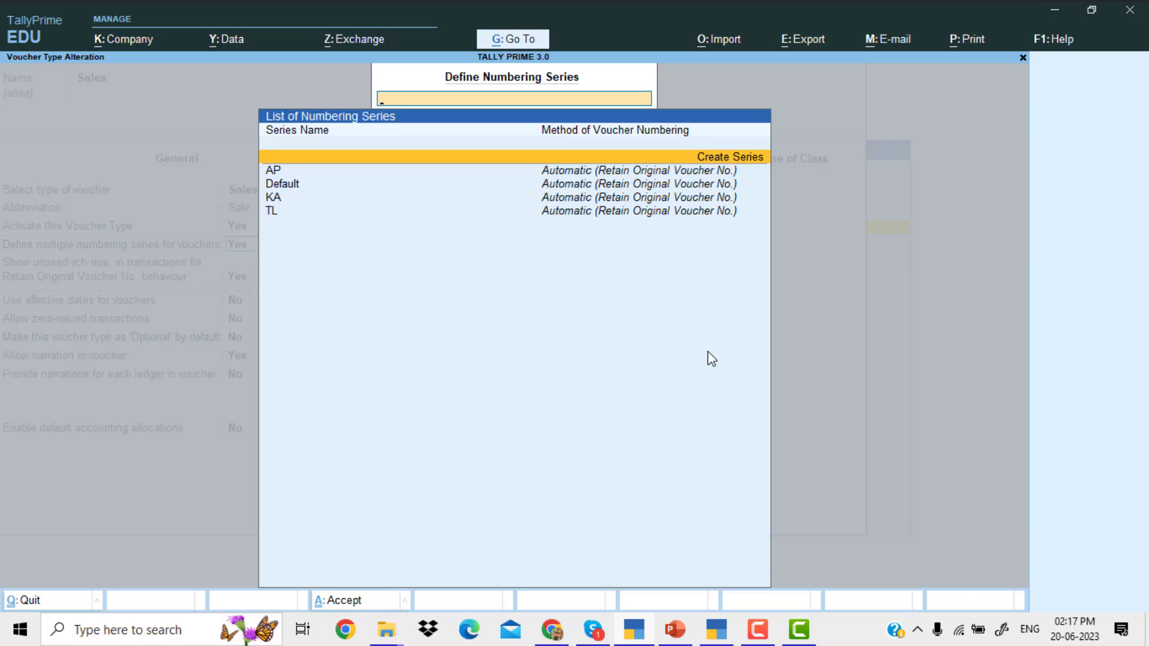
- Close the numbering series list and keep the remaining general and printing options of the Sales voucher type as they are
key(Escape)
key(Return)
key(Return)
key(Return)
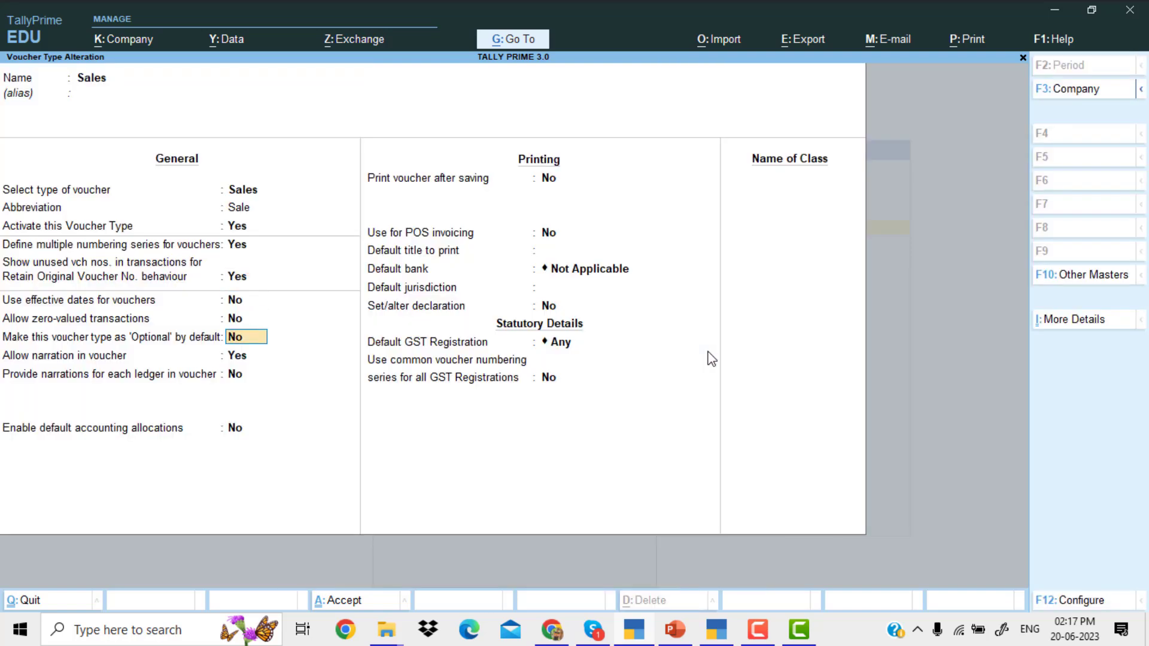
key(Return)
key(Return)
key(Return)
key(Return)
key(Return)
key(Return)
key(Return)
key(Return)
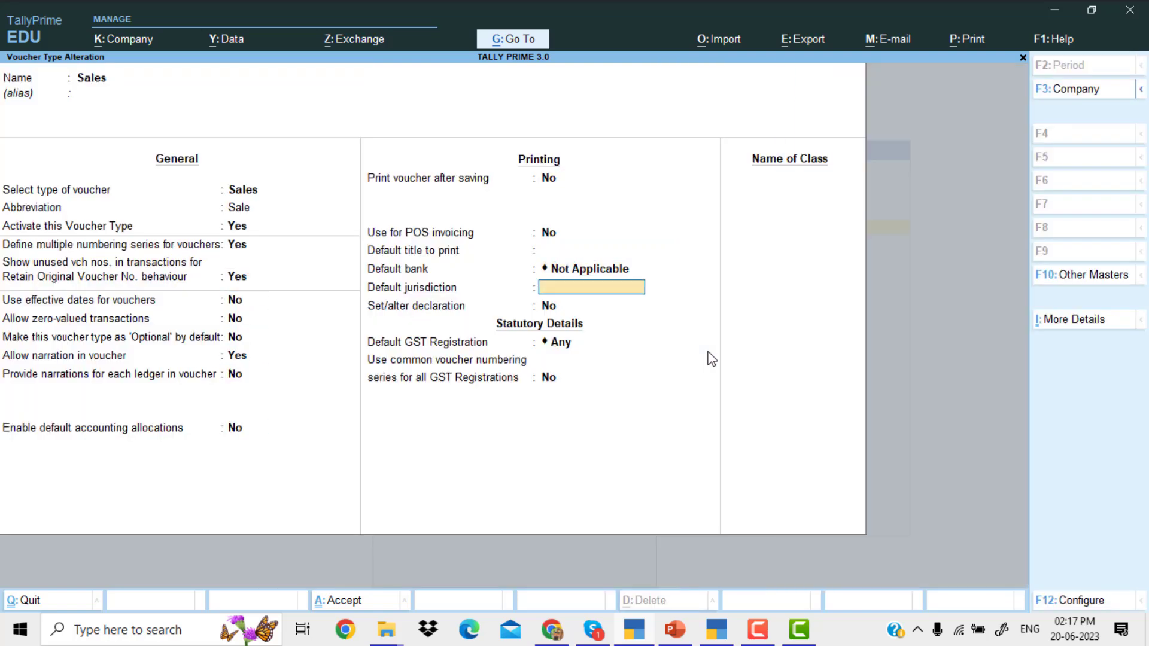
key(Return)
key(Return)
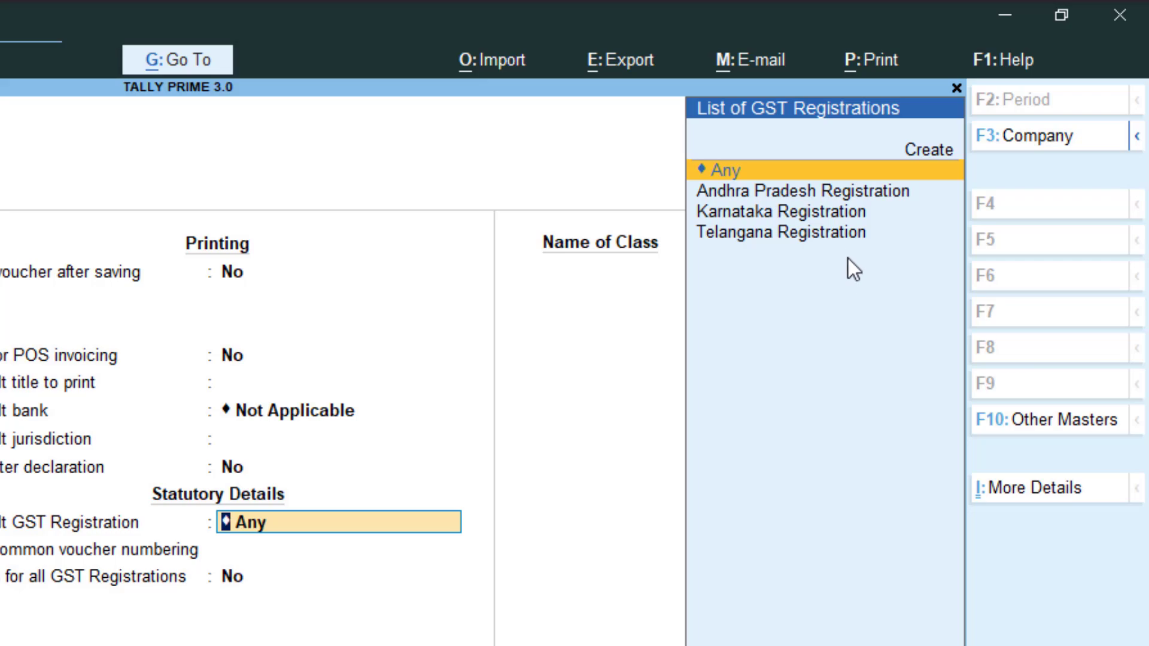
- Keep Any as the default GST registration and No for using a common voucher numbering series for all GST Registrations
click(822, 191)
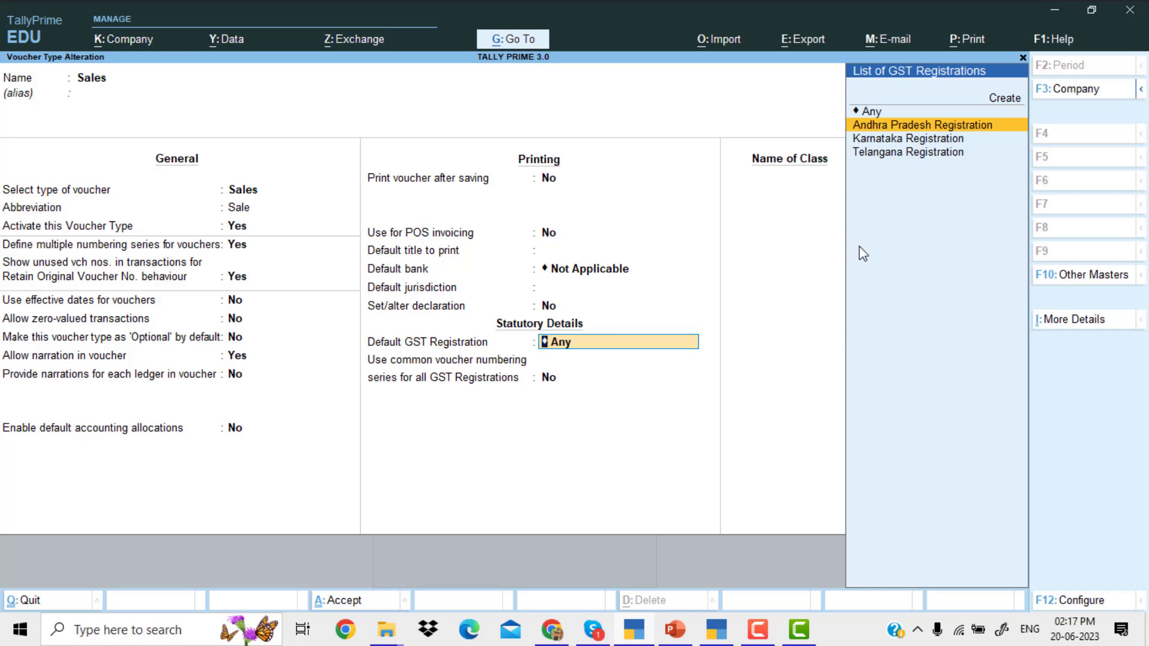
click(885, 112)
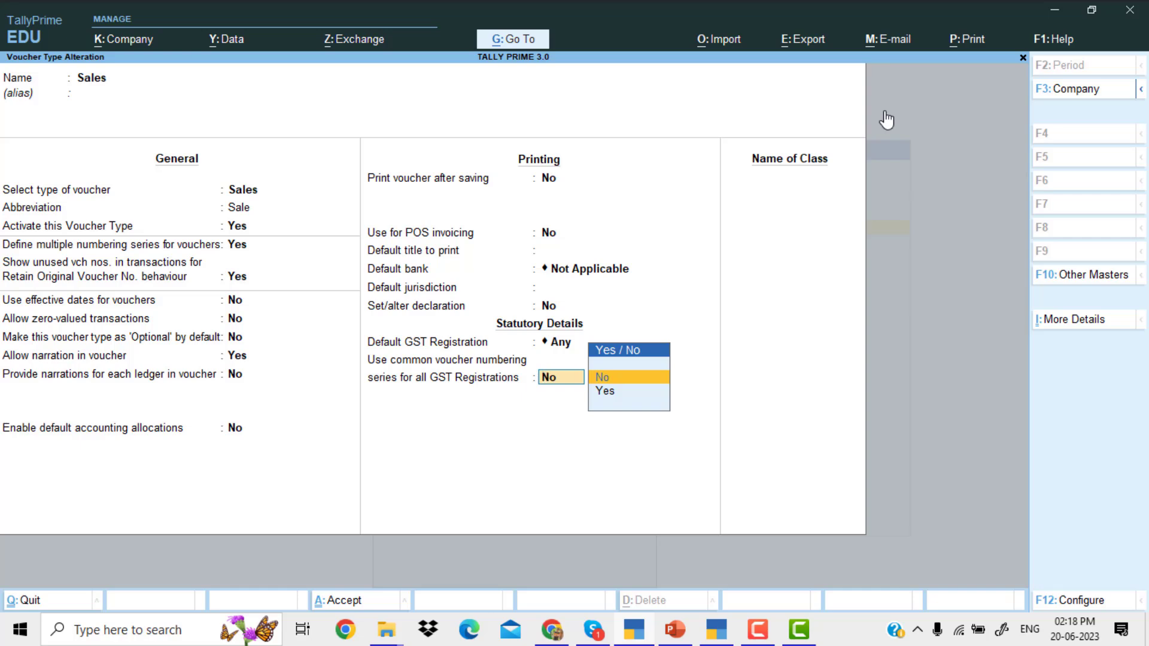
key(BackSpace)
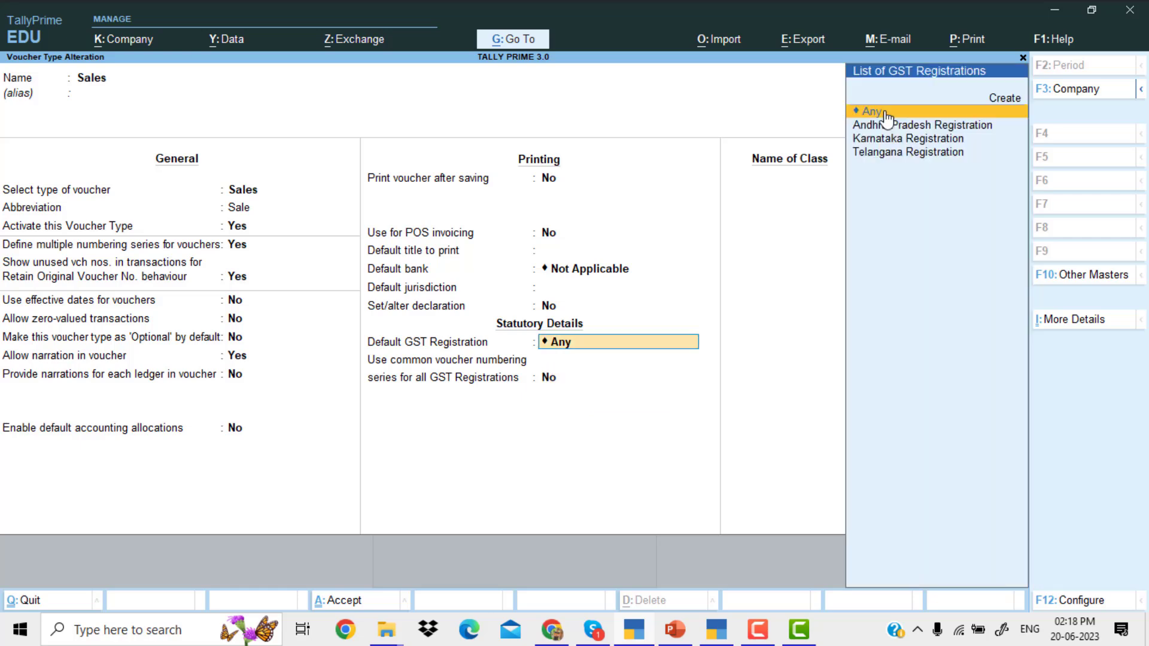
key(Return)
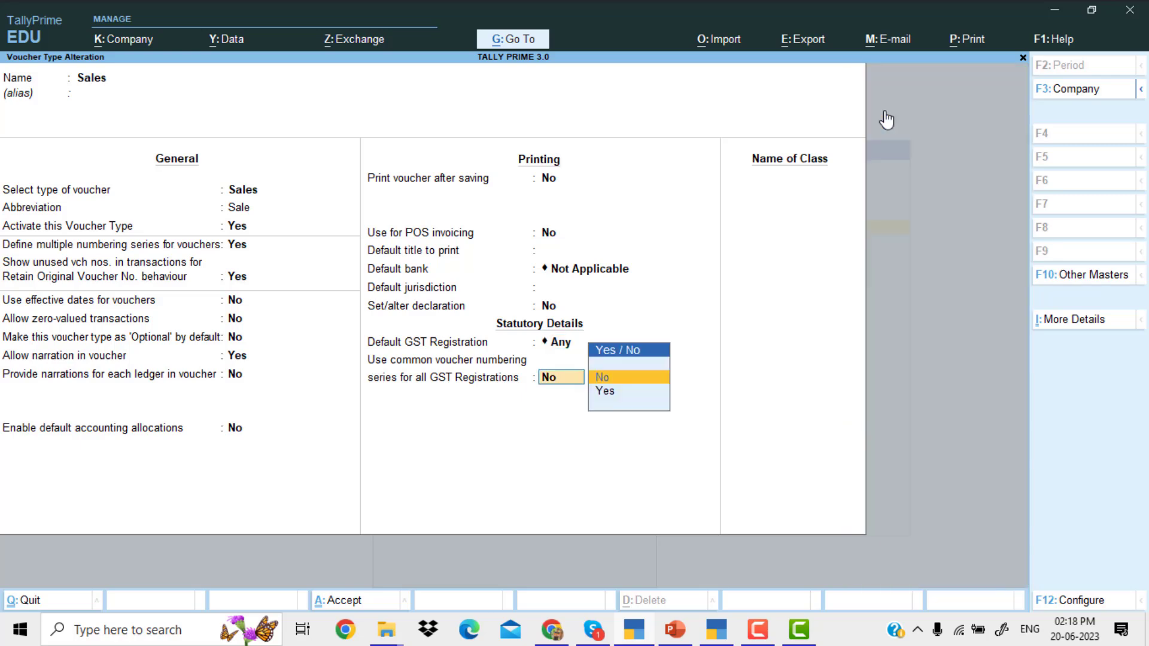
key(Return)
key(Return)
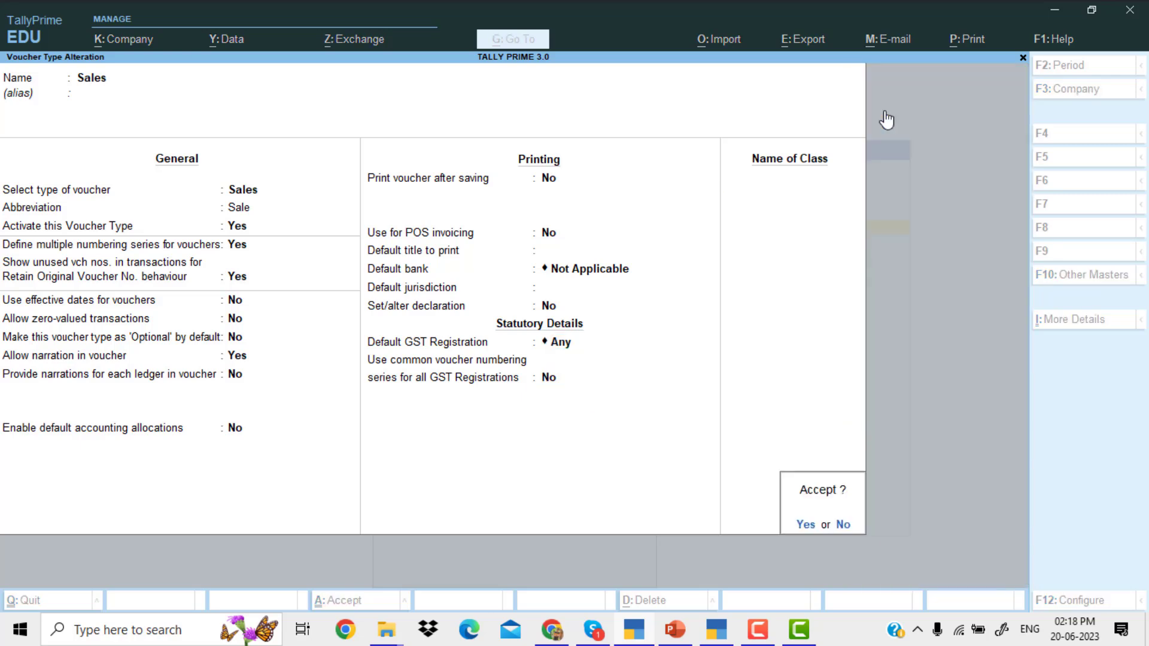
- Save the Sales voucher type and open a new Sales voucher for entry
key(Return)
key(Escape)
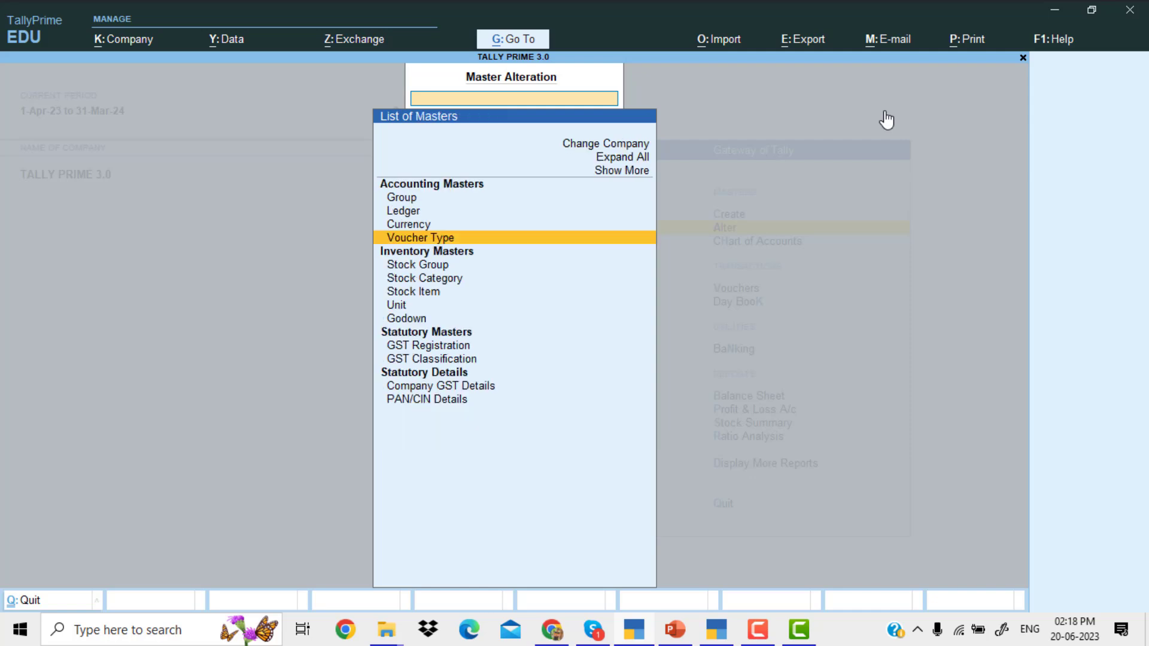
key(Escape)
key(Down)
key(Down)
key(Return)
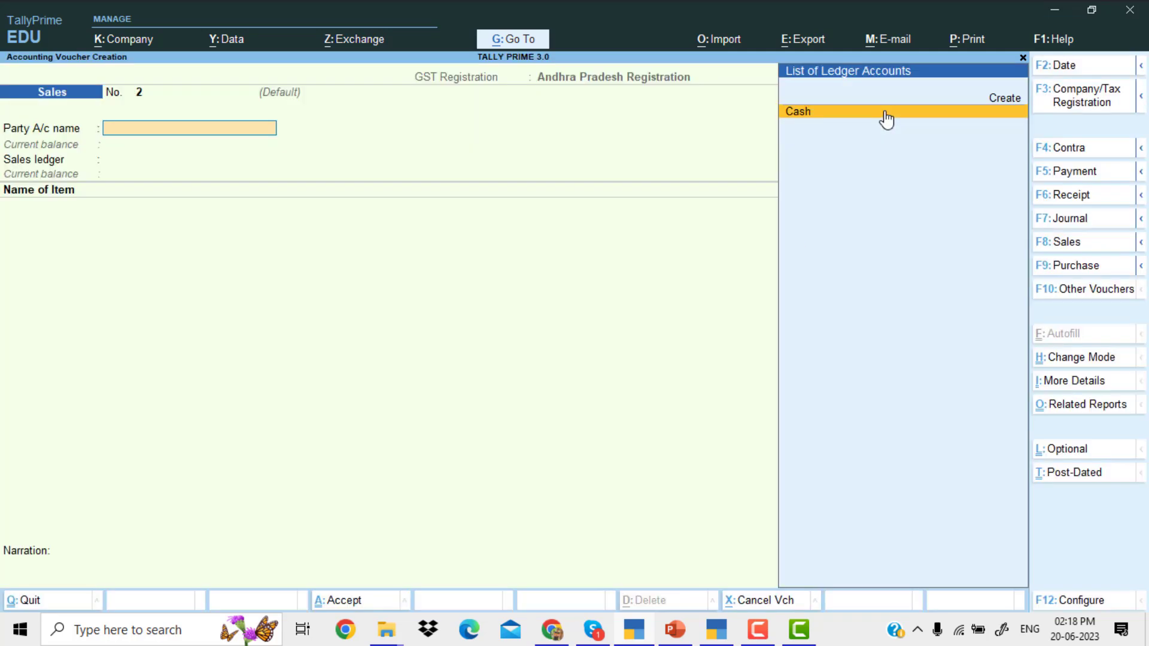
- Restart the Sales voucher and select AP as its numbering series for the Andhra Pradesh Registration
click(1097, 265)
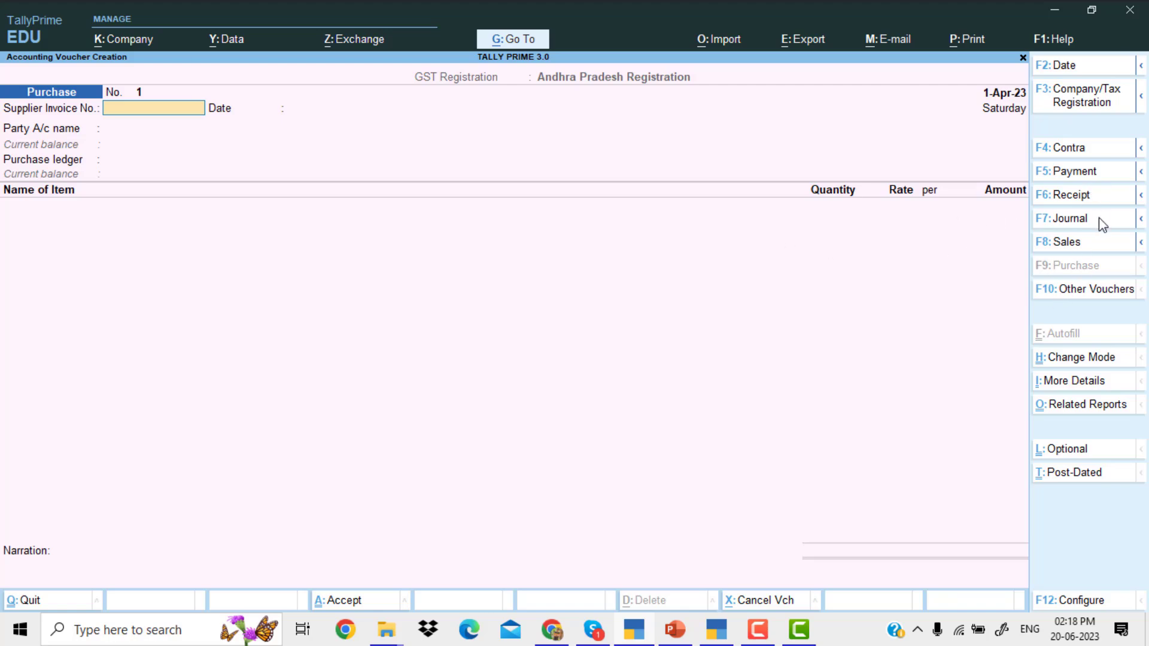
click(1092, 245)
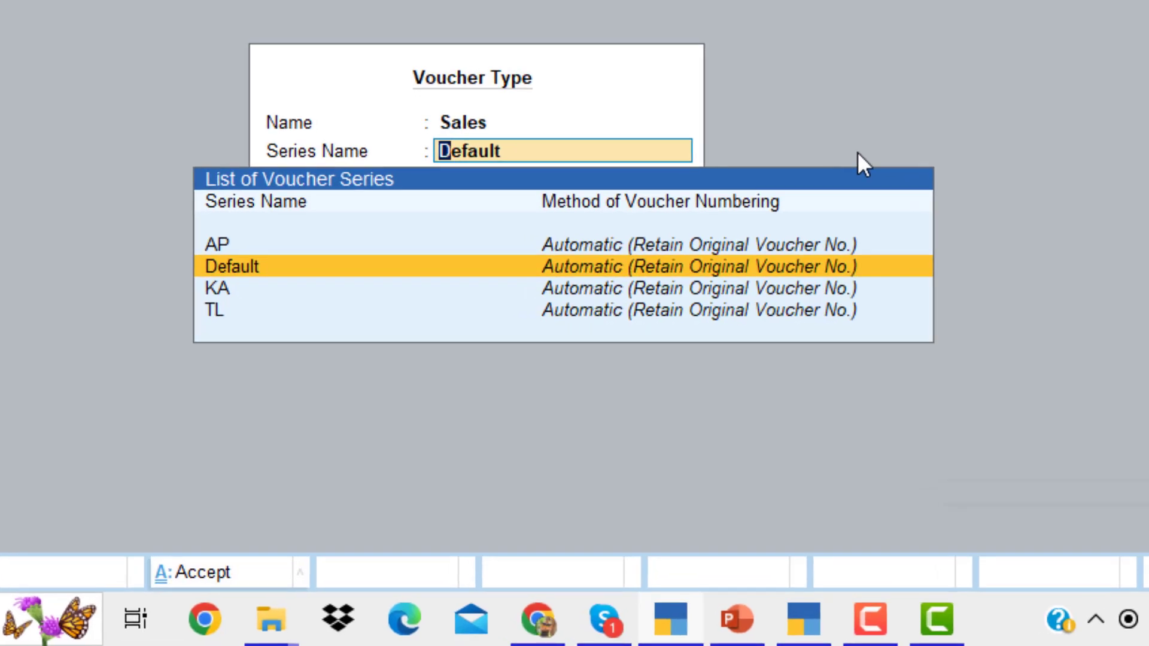
key(Up)
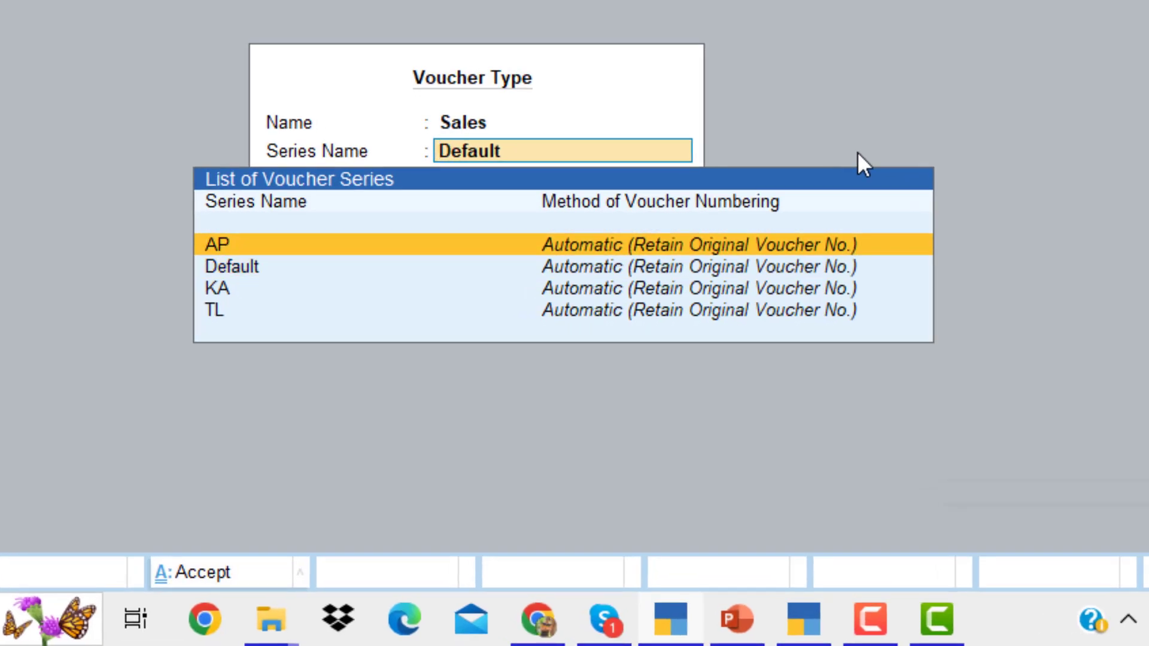
key(Down)
key(Down)
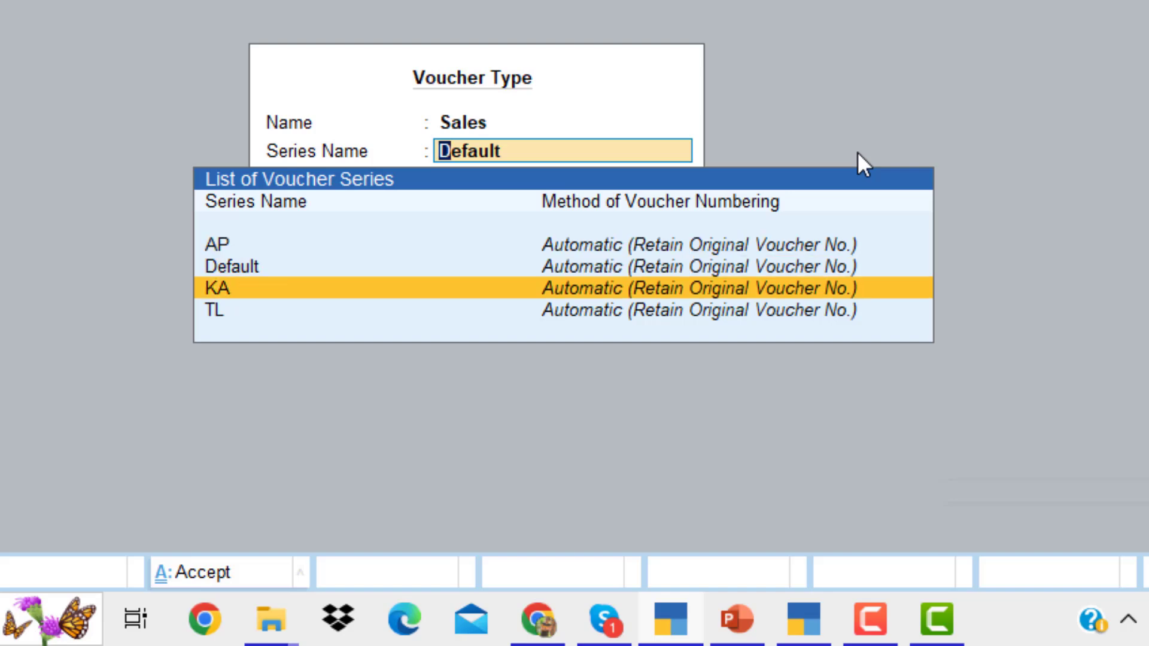
key(Down)
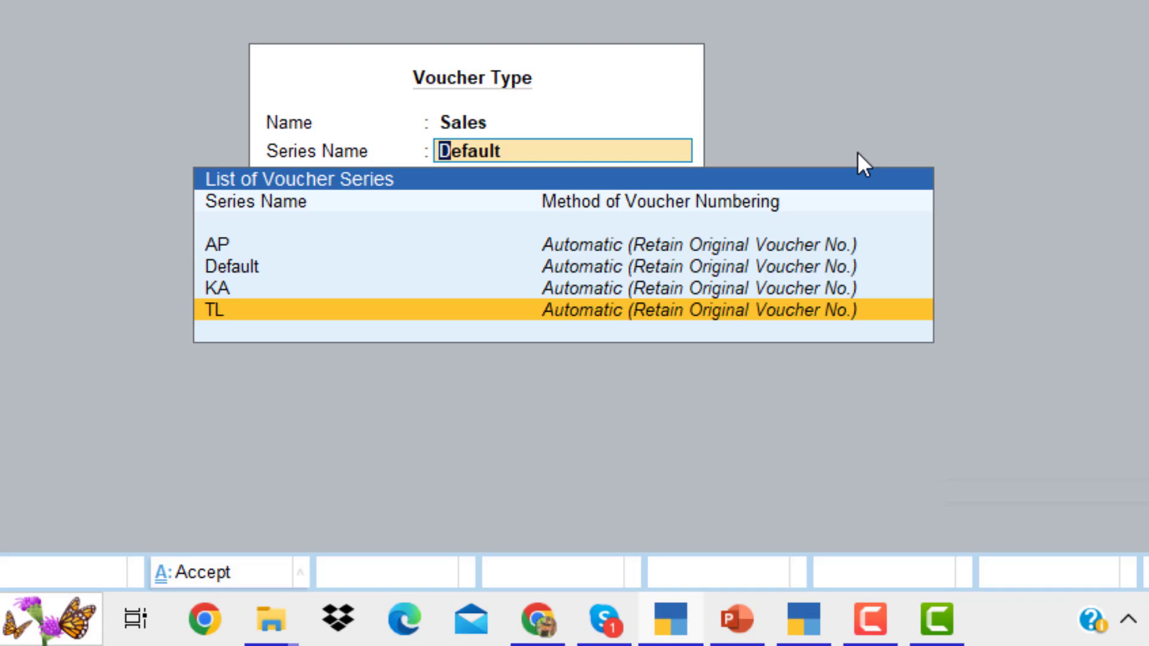
key(Up)
key(Up)
key(Up)
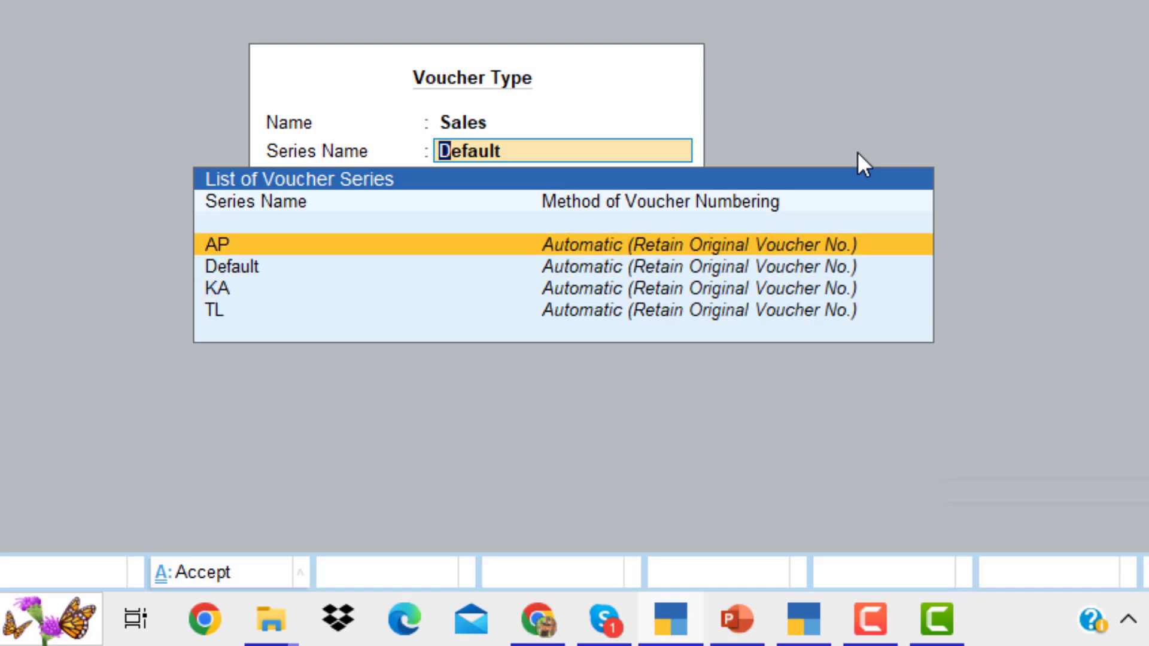
key(Return)
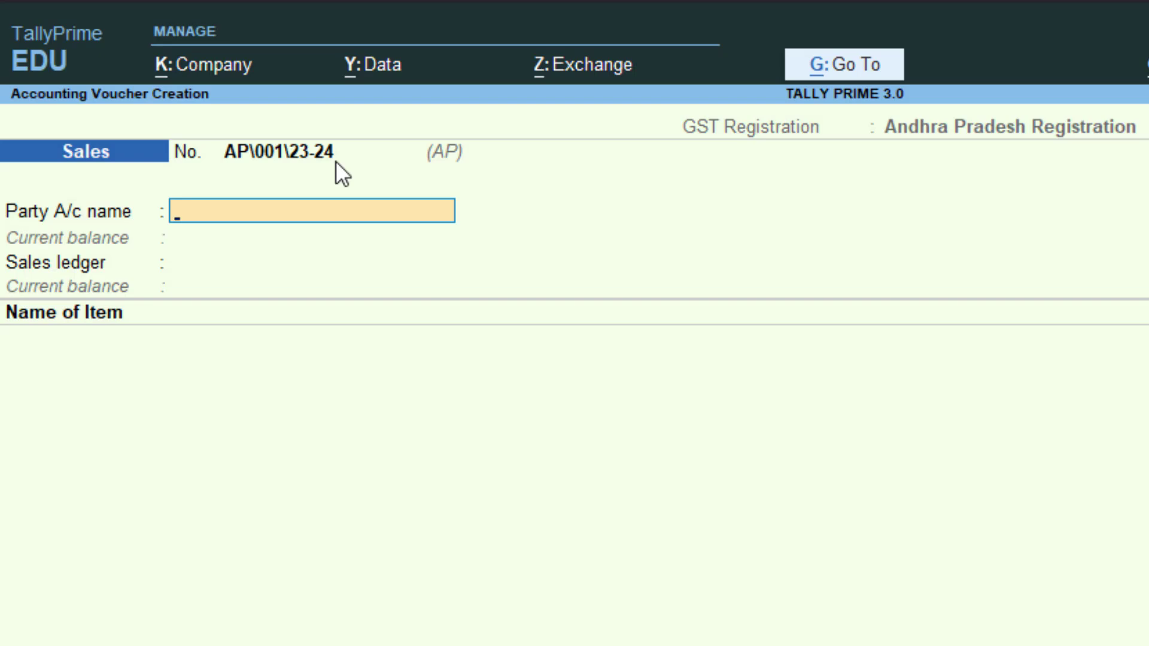
- Choose Cash as the party account of the AP sales voucher, leaving the dispatch and party details at their defaults
key(Return)
key(Return)
key(Return)
key(Return)
key(Return)
key(Return)
key(Return)
key(Return)
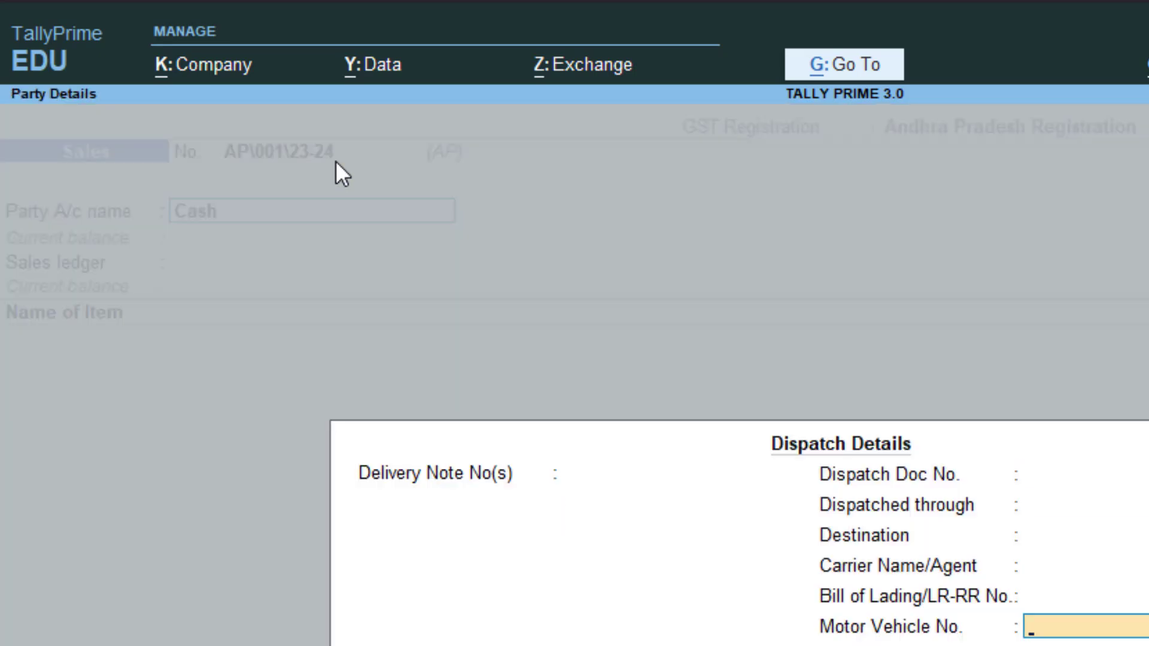
key(Return)
key(Return)
key(Return)
key(Return)
key(Return)
key(Return)
key(Return)
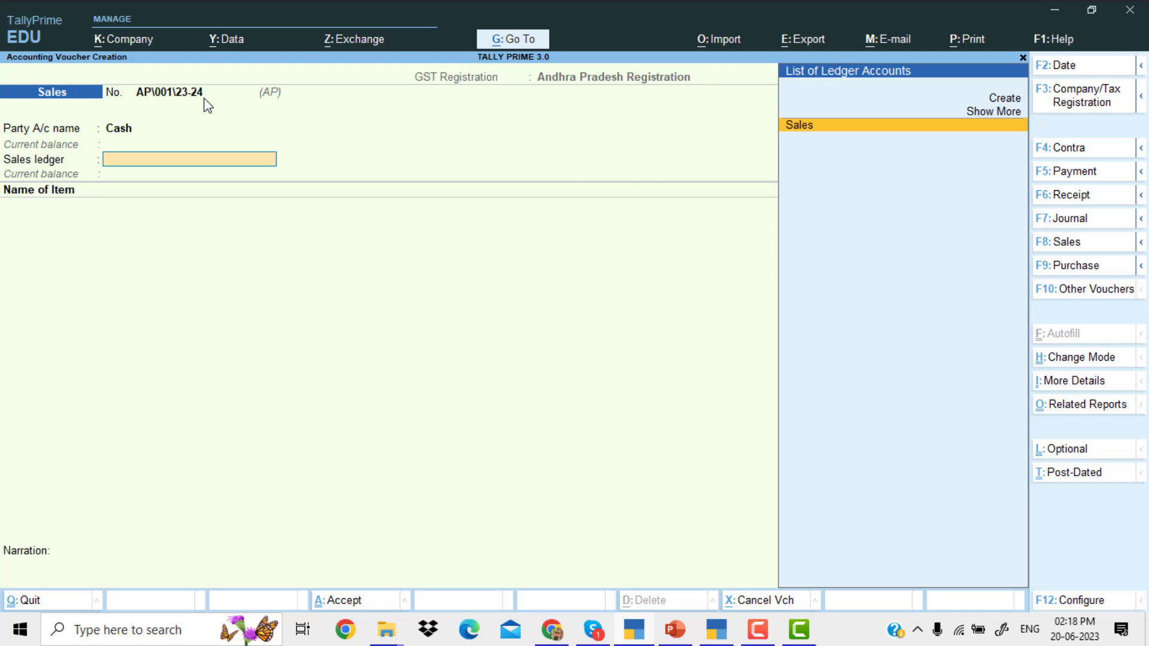
- Select the Sales ledger and enter the stock item Item with quantity 10 nos at rate 200
key(Return)
key(Down)
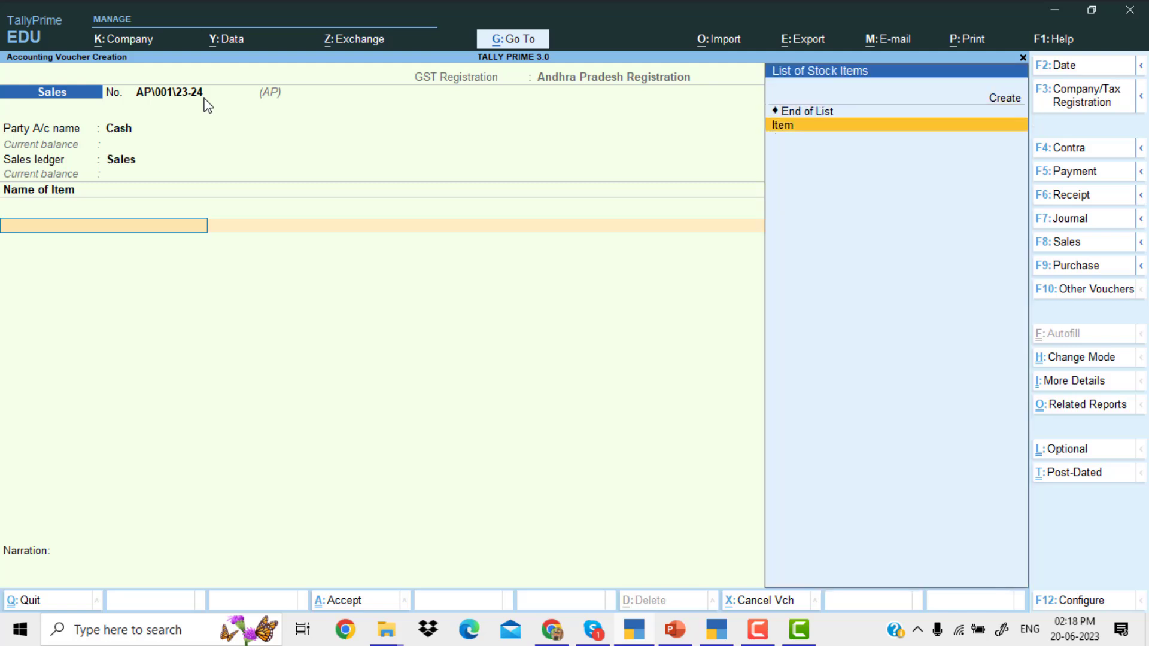
key(Return)
text(10)
key(Return)
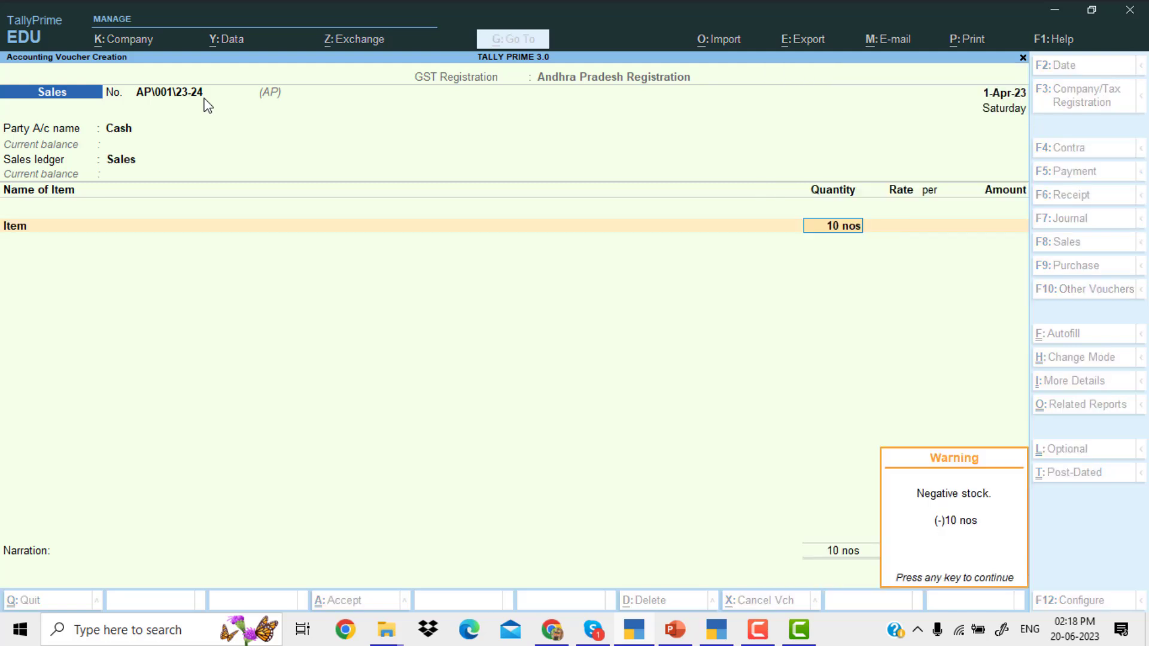
key(Return)
text(20)
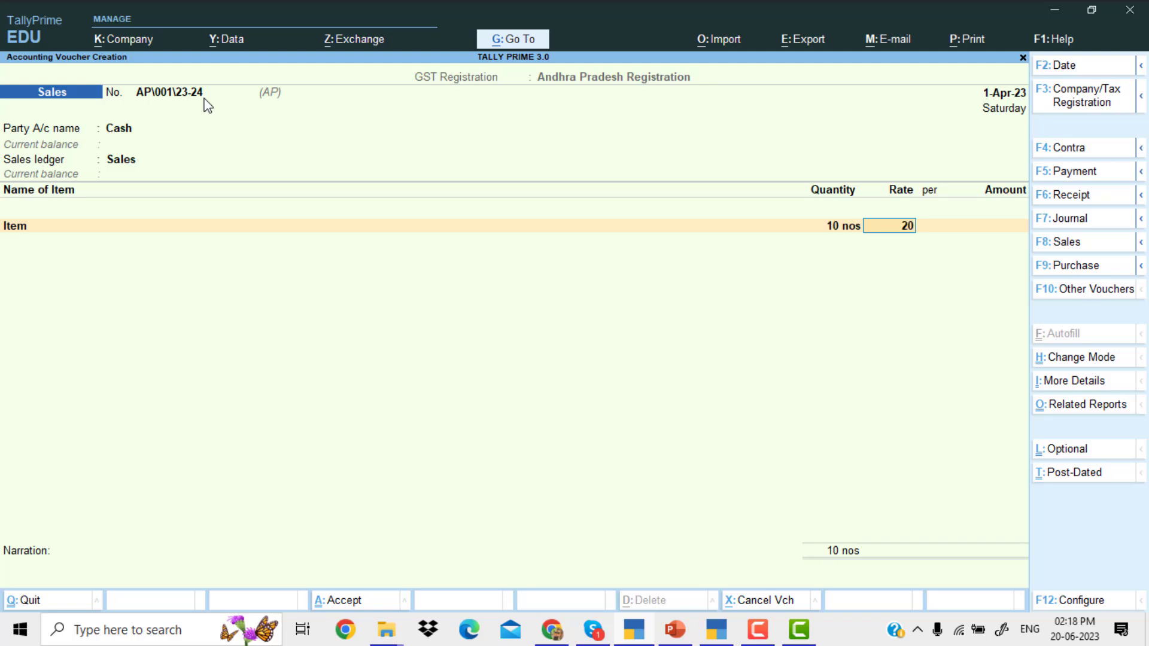
text(0)
key(Return)
key(Return)
key(Return)
key(Return)
- Add the CGST and SGST ledgers to the cash sale and save the voucher without a narration
text(C)
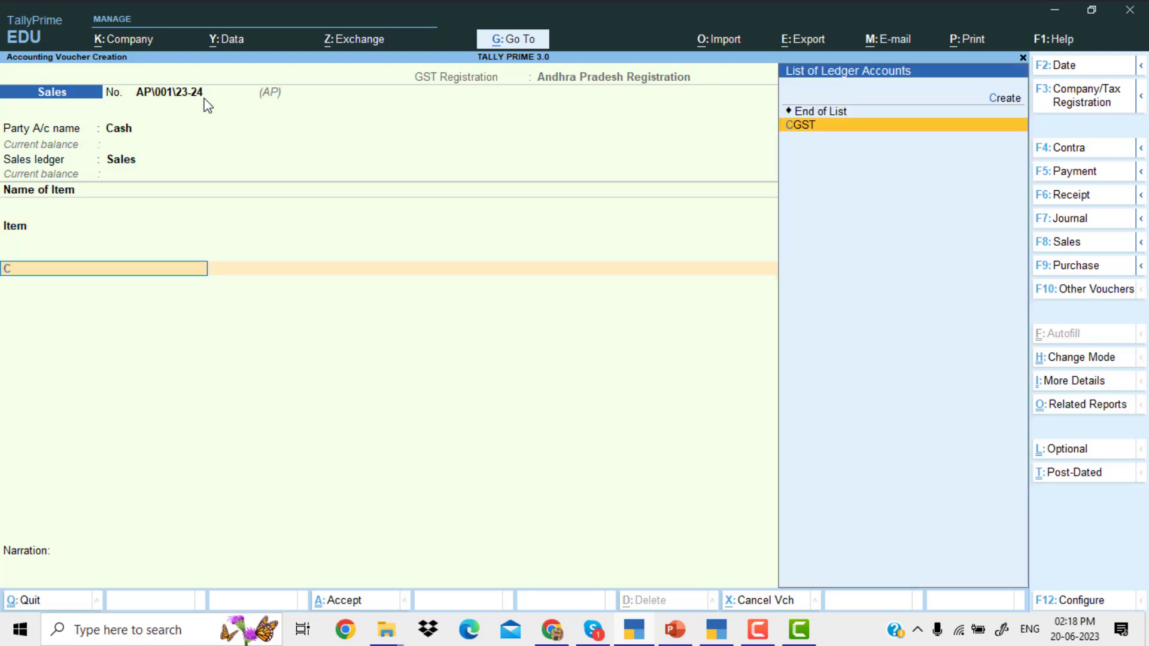
text(G)
key(Return)
key(Return)
text(SG)
key(Return)
key(Return)
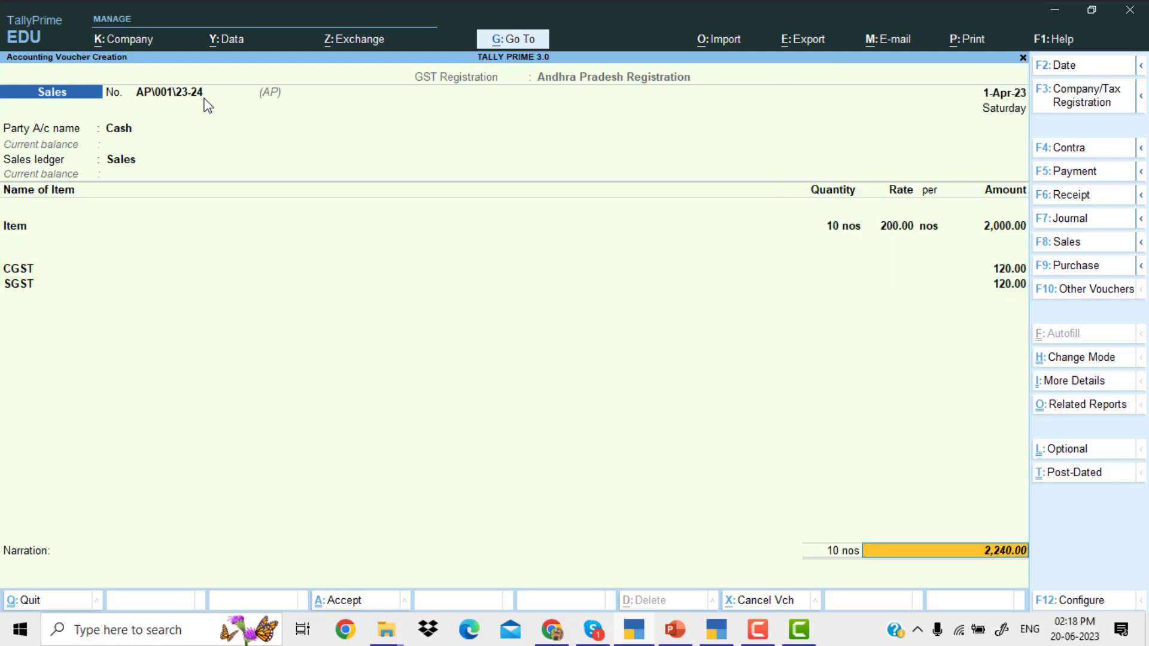
key(Return)
key(Return)
key(Return)
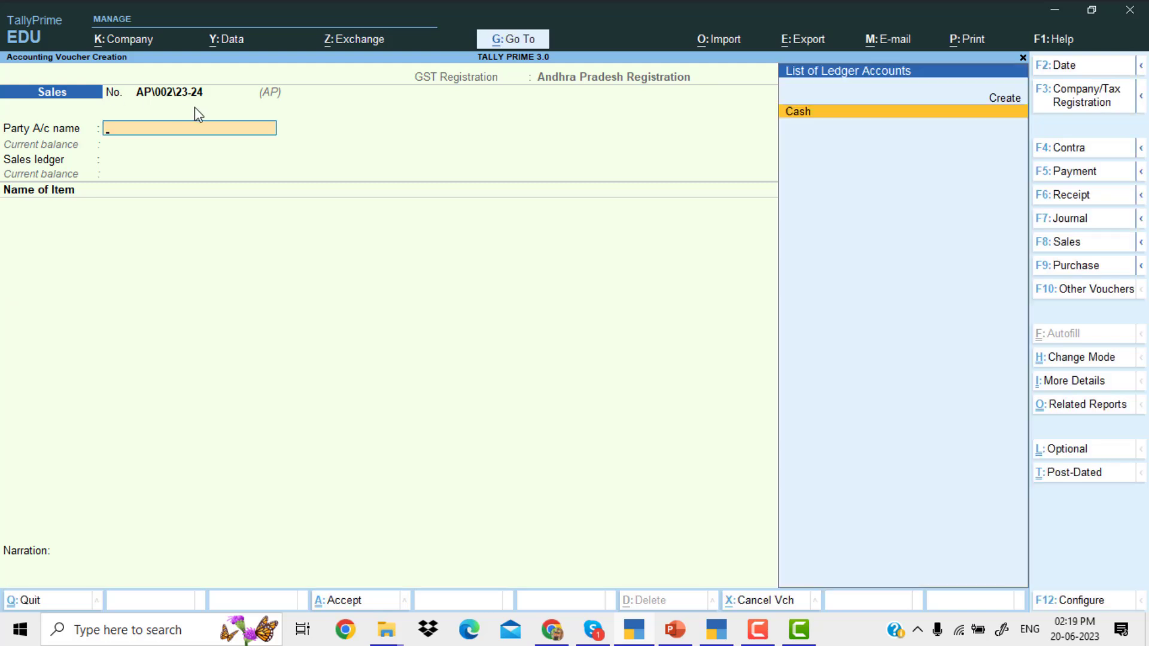
- Start a new party ledger named KAVYA TRADERS under Sundry Debtors from the next AP sales voucher
key(alt+c)
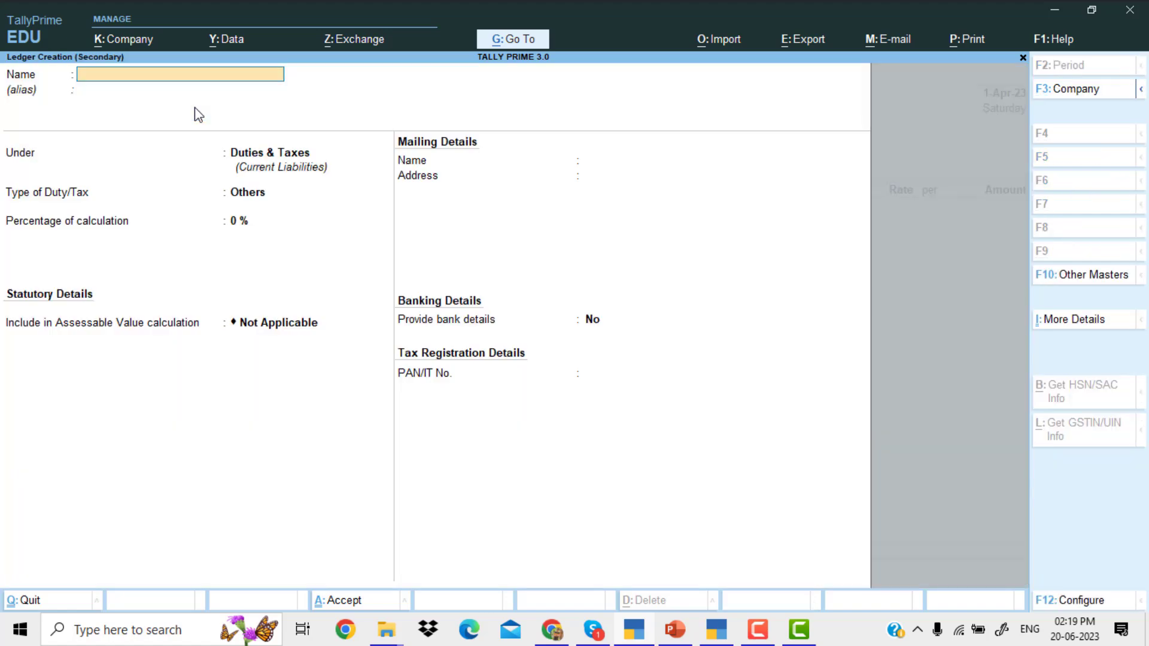
text(KAVYA TRADERS)
key(Return)
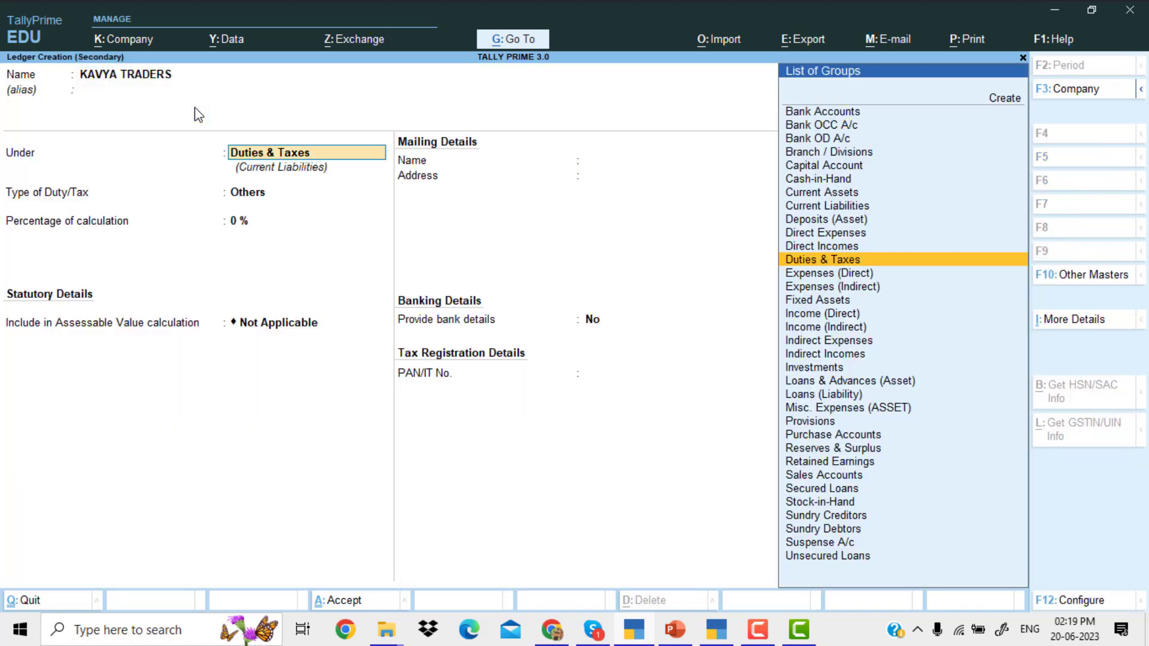
text(SUN)
key(Down)
key(Return)
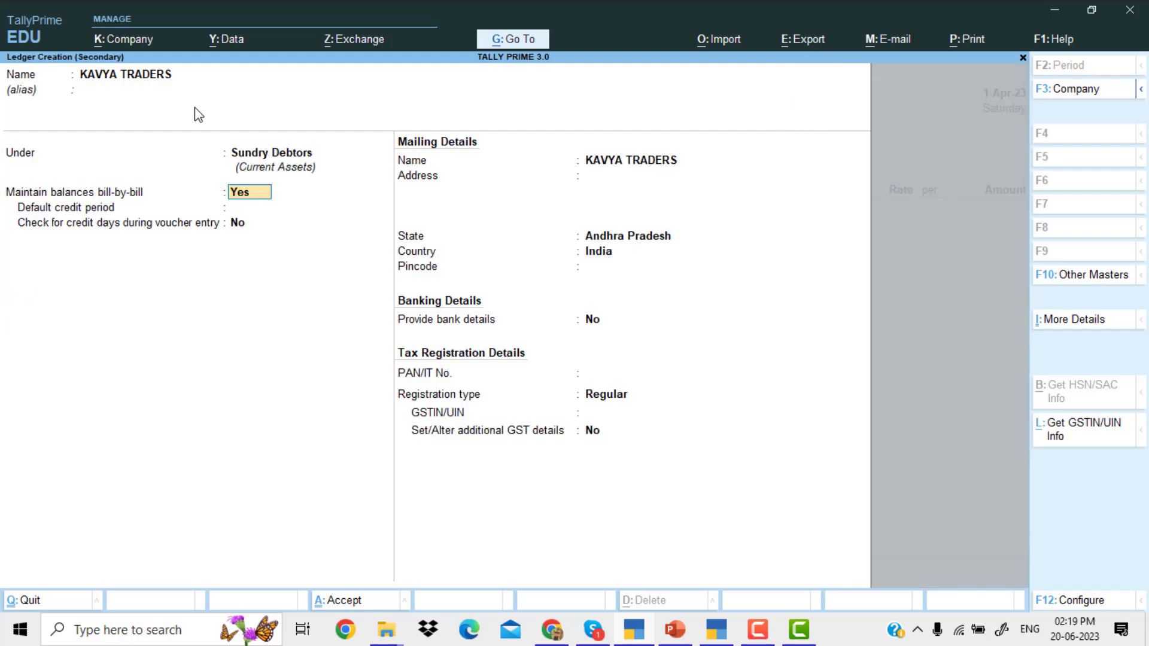
- Set Maintain balances bill-by-bill to No for the KAVYA TRADERS ledger
key(Return)
key(Return)
key(Return)
key(BackSpace)
key(BackSpace)
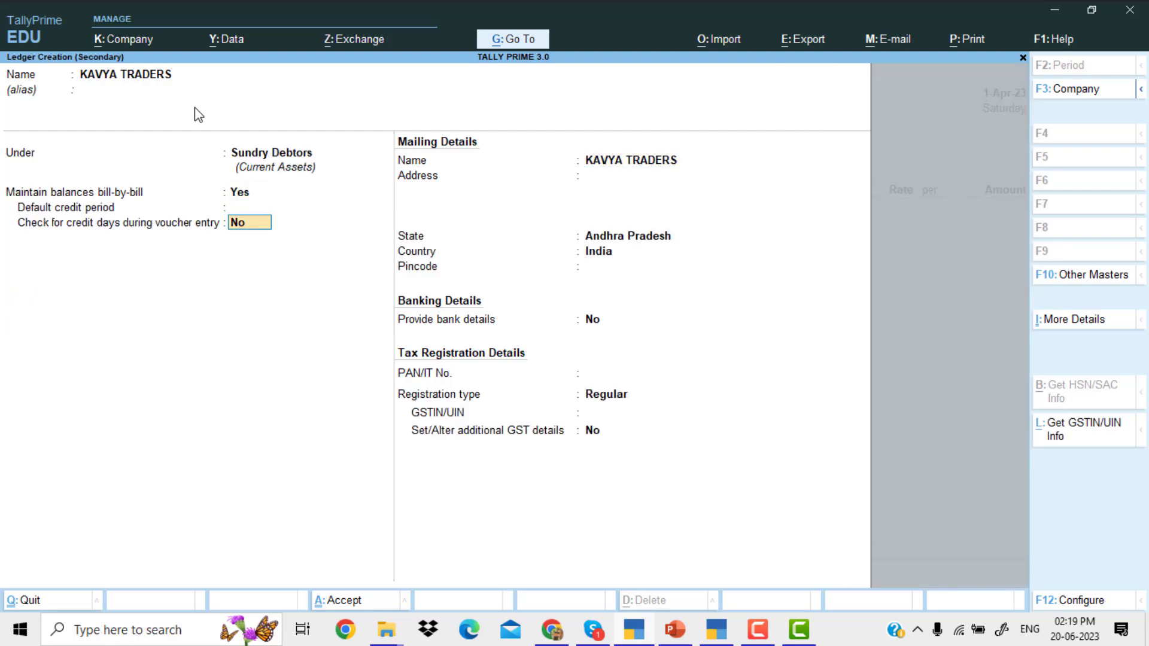
key(BackSpace)
key(n)
key(Return)
- Keep Andhra Pradesh as the ledger's state and Regular as registration type, enter GSTIN/UIN state code 37, and save the ledger
key(Return)
key(Return)
key(Return)
key(Return)
key(Return)
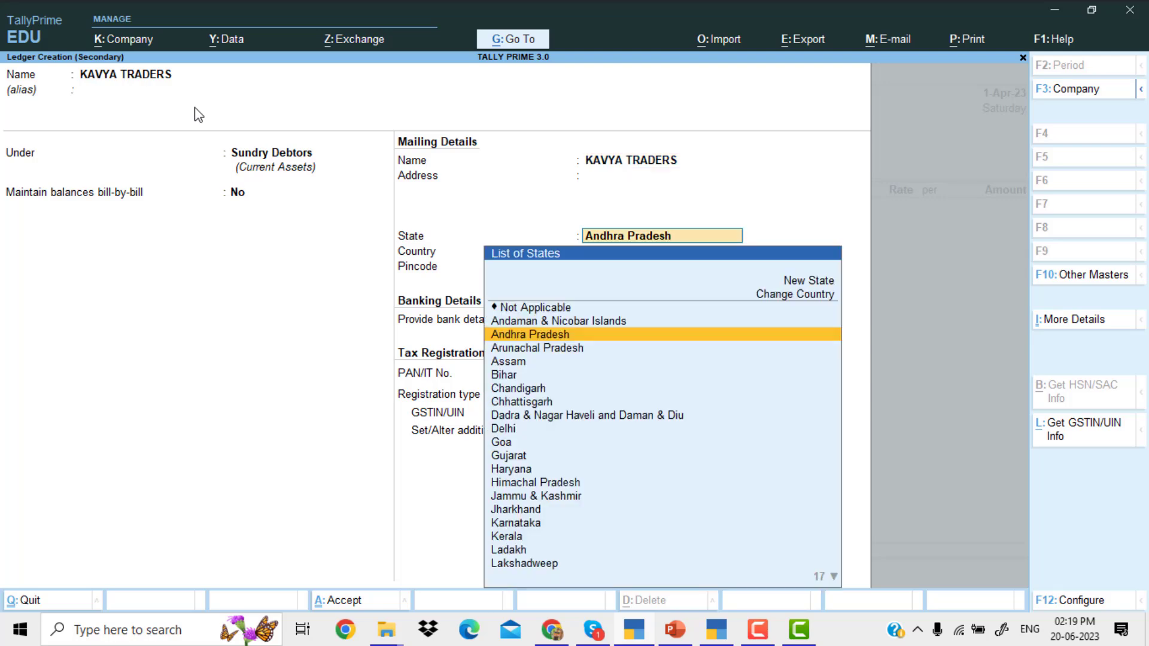
key(Return)
key(Return)
key(Return)
text(3)
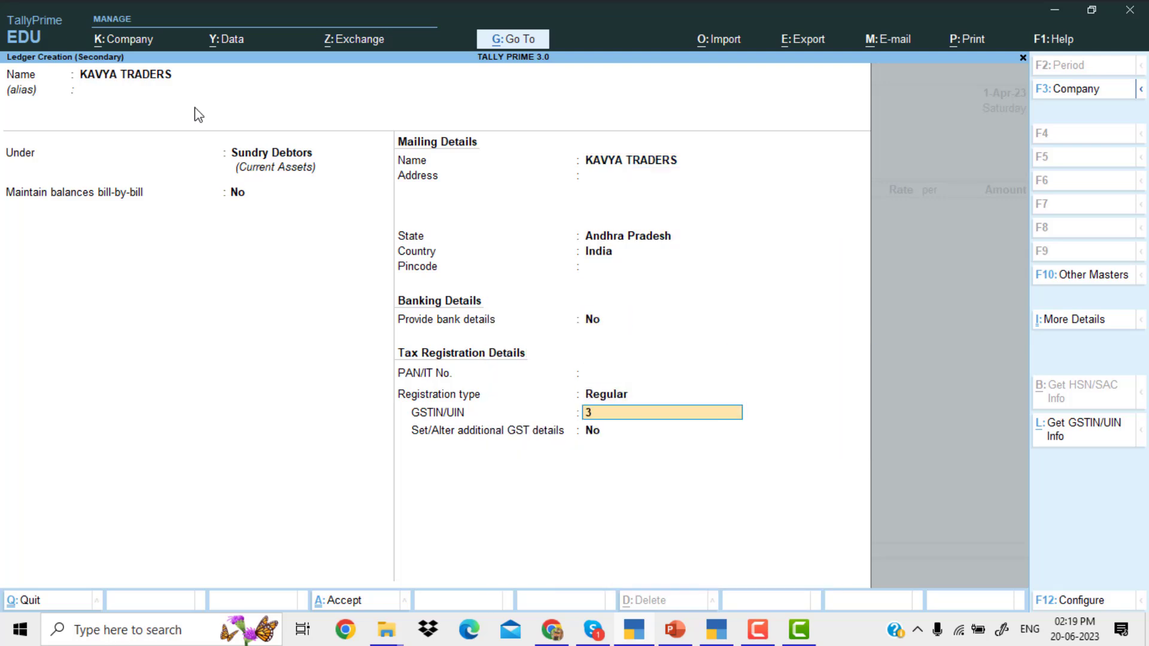
text(7)
key(Return)
key(Return)
key(Return)
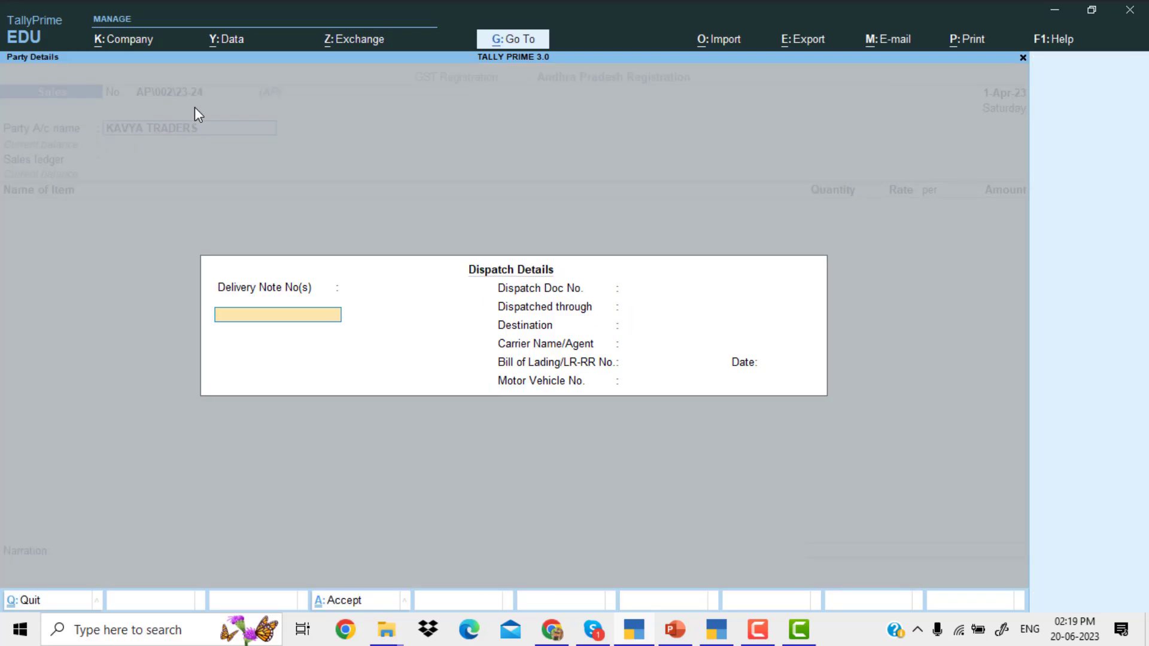
- Accept the default dispatch and party details for KAVYA TRADERS and select Sales as the sales ledger
key(Return)
key(Return)
key(Return)
key(Return)
key(Return)
key(Return)
key(Return)
key(Return)
key(Return)
key(Return)
key(Return)
key(Return)
key(Return)
key(Return)
key(Return)
key(Return)
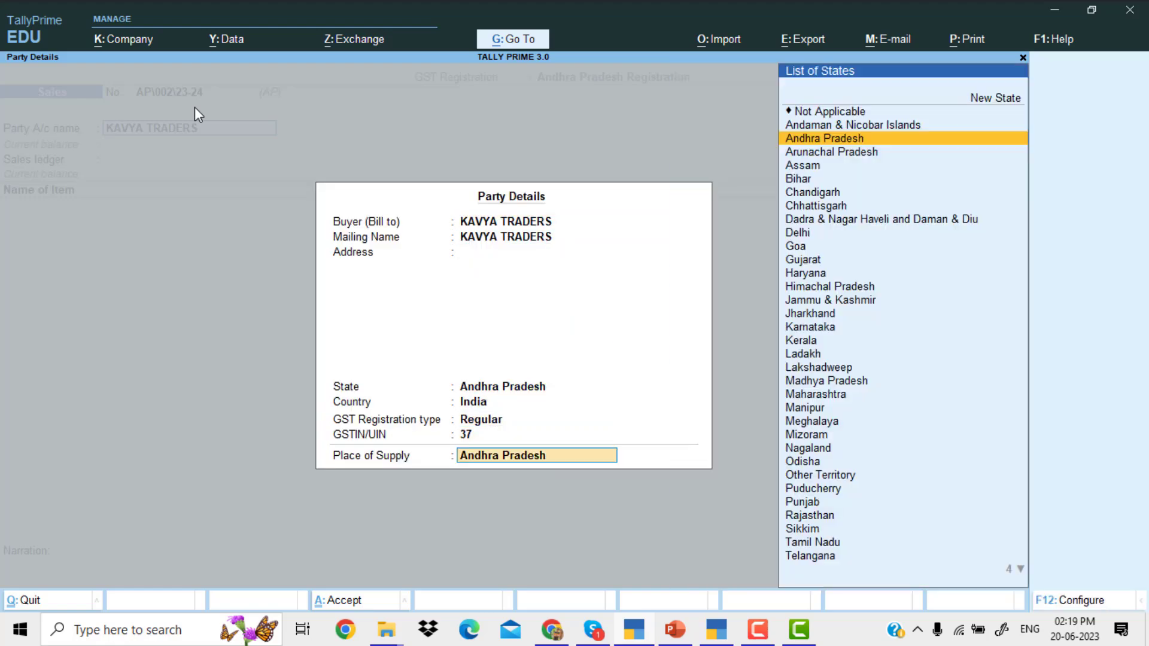
key(Return)
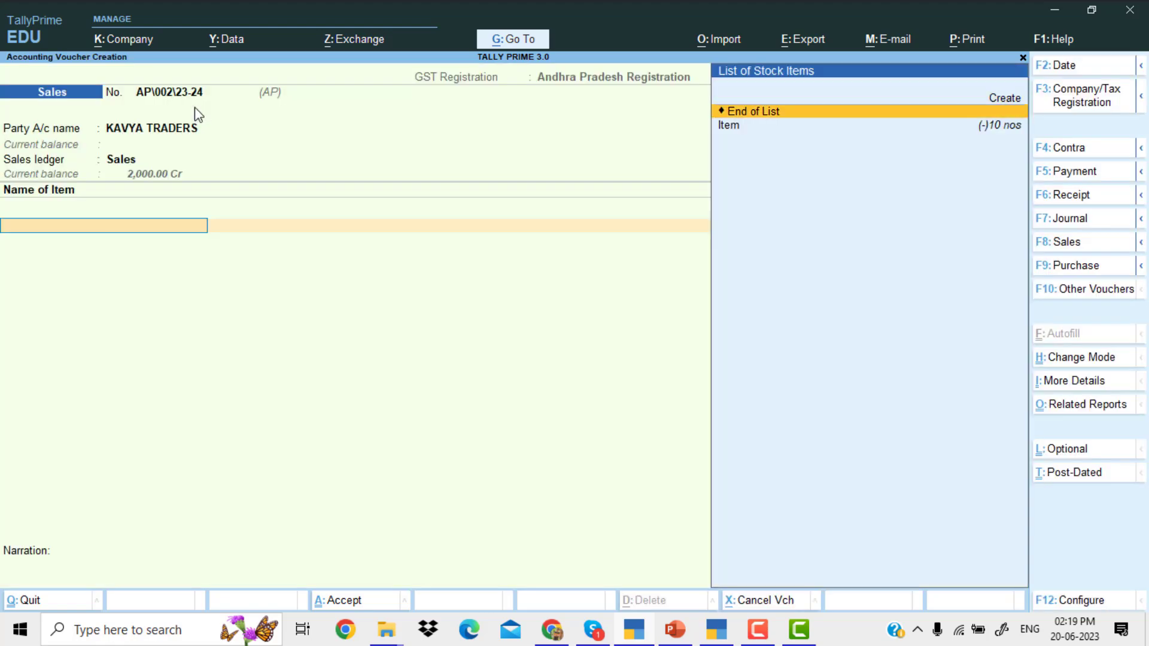
- Enter the stock item Item with quantity 20 nos at rate 200 in the KAVYA TRADERS voucher
key(Return)
text(20)
key(Return)
key(Return)
key(Return)
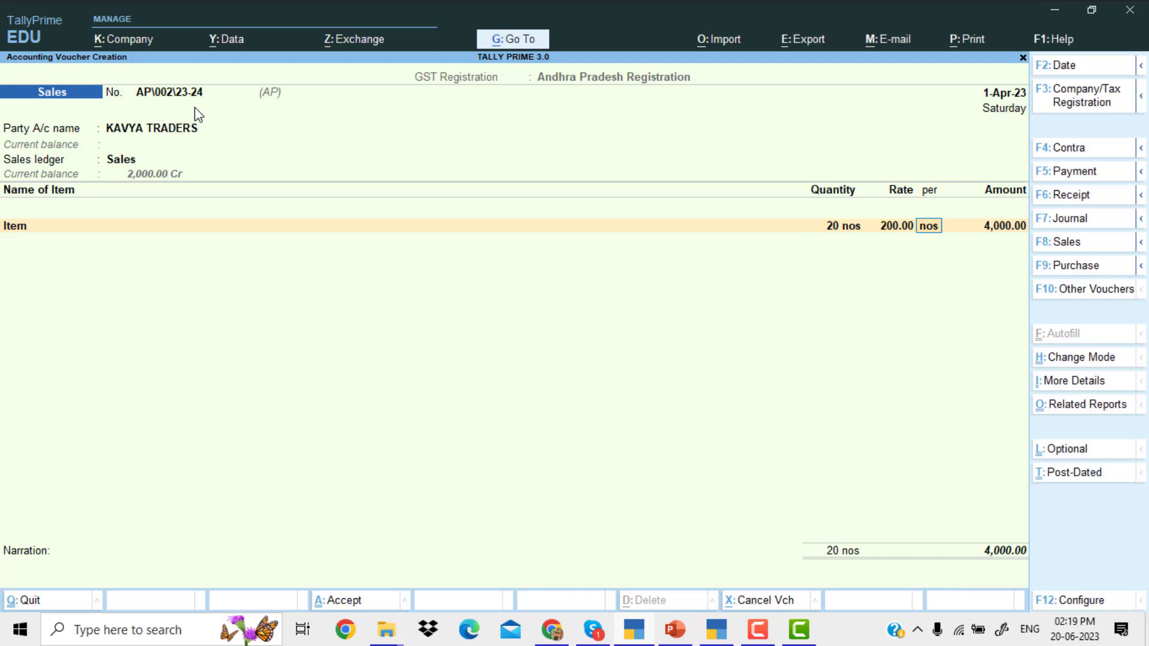
key(Return)
key(Return)
key(Return)
- Add CGST and SGST to the KAVYA TRADERS voucher and save it without a narration
text(CG)
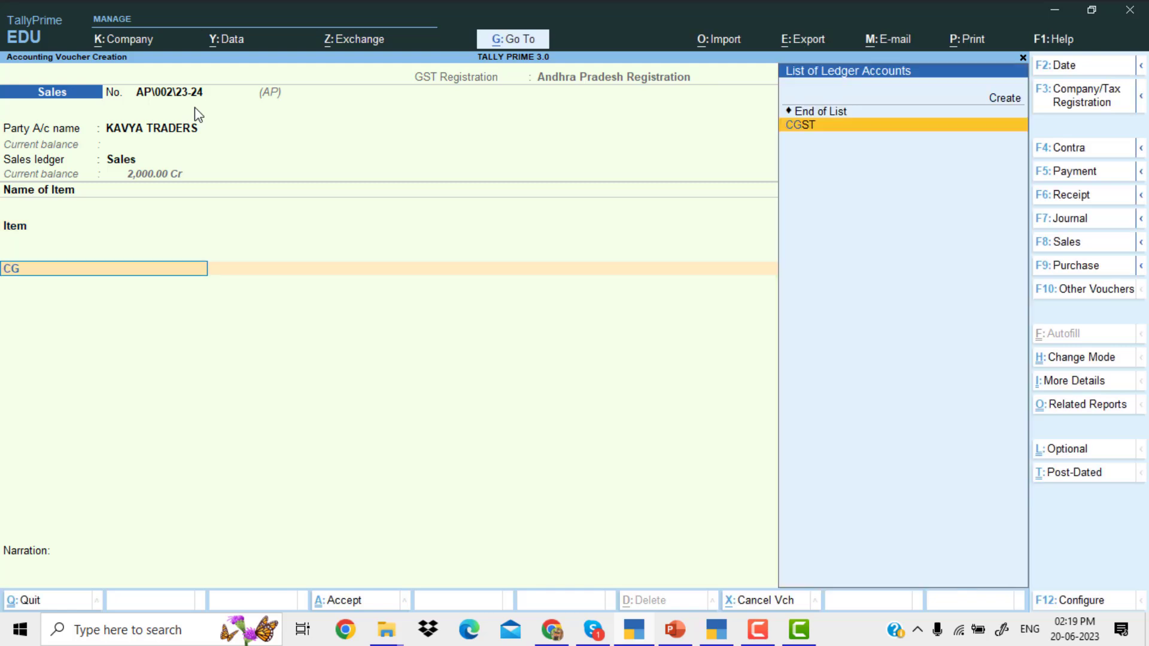
key(Return)
key(Return)
text(SG)
key(Return)
key(Return)
key(Return)
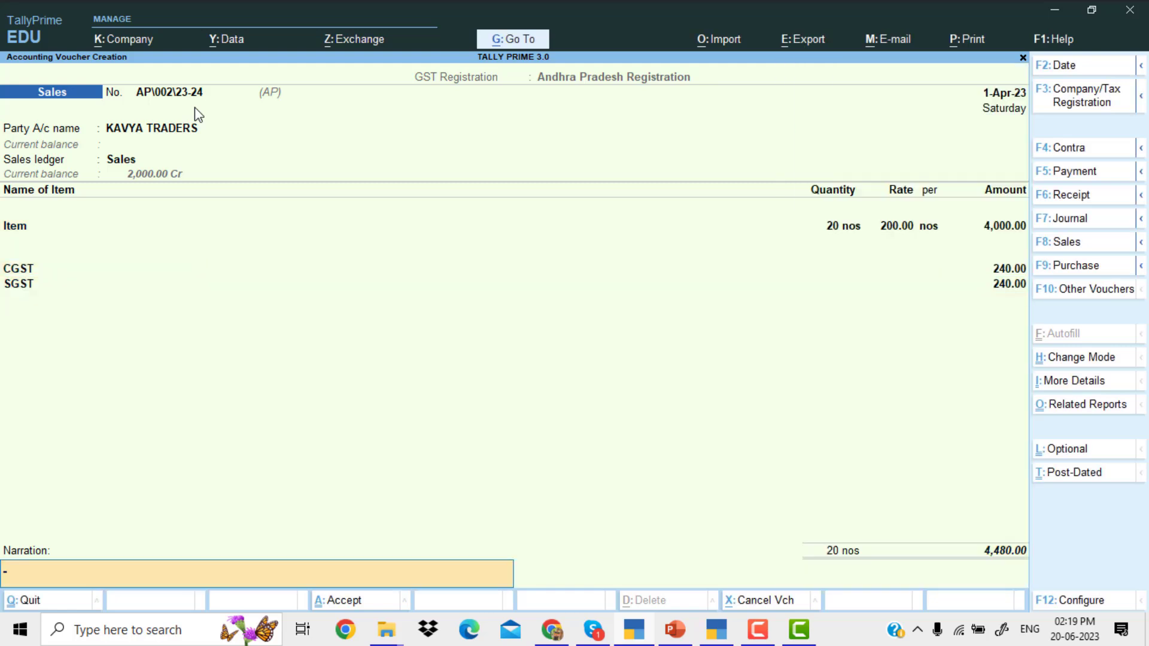
key(Return)
key(Return)
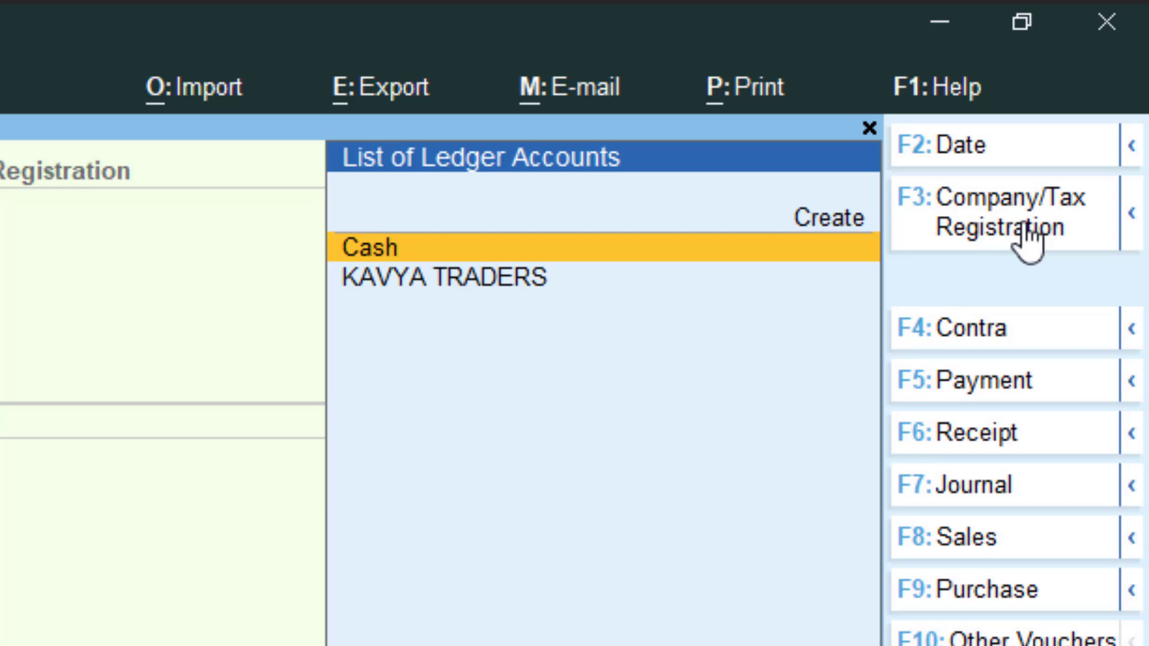
- Switch the sales voucher entry to the Telangana Registration with the TL numbering series
click(1017, 233)
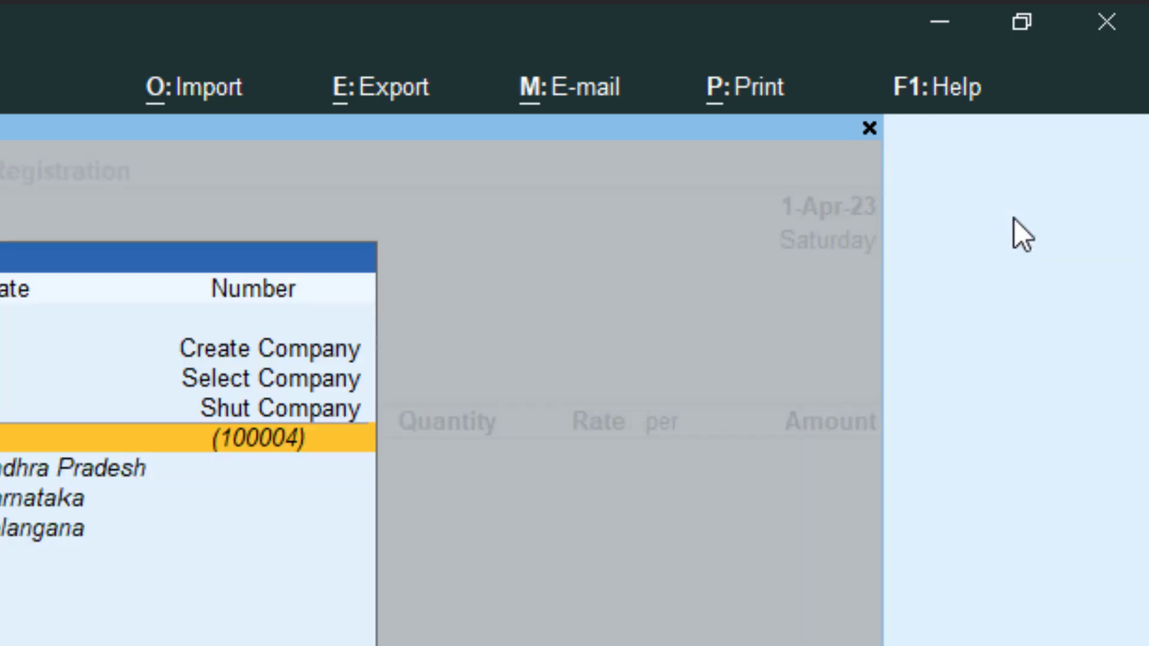
key(Down)
key(Down)
key(Down)
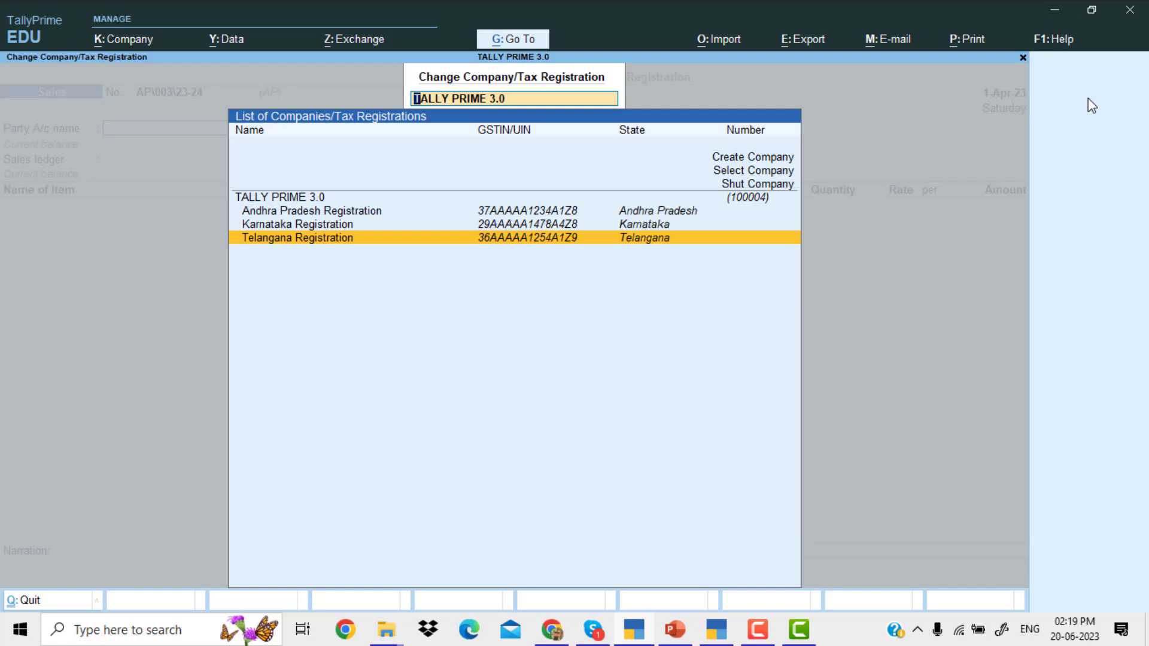
key(Return)
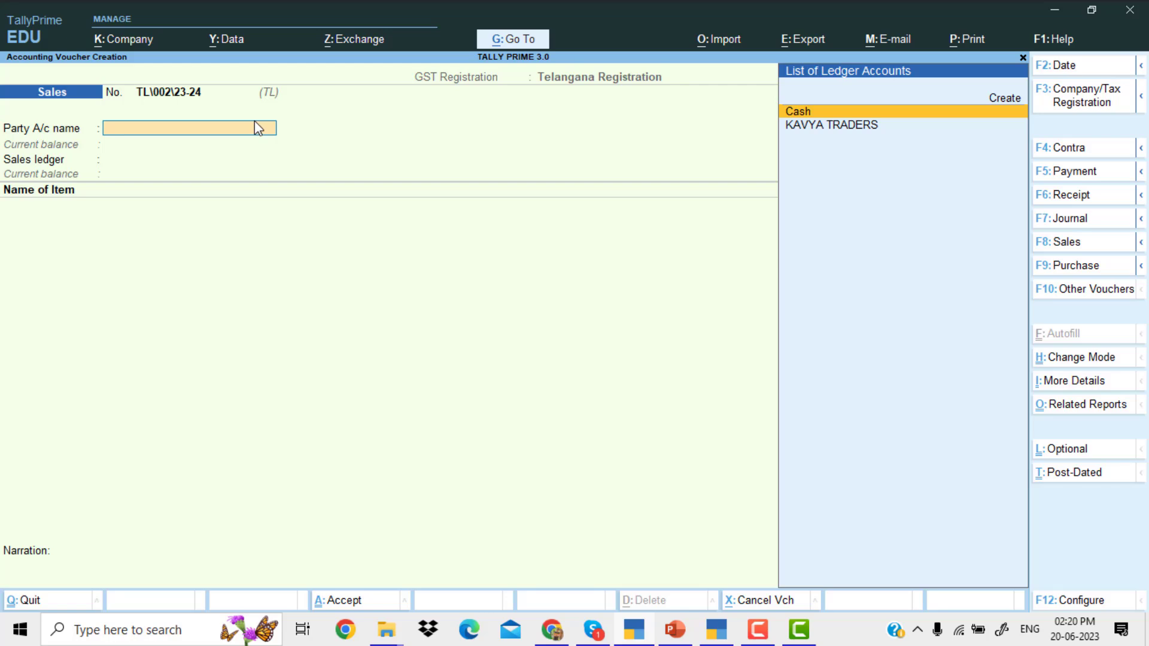
- Choose Cash as the party account of the Telangana sales voucher and accept the default dispatch and party details
key(Return)
key(Return)
key(Return)
key(Return)
key(Return)
key(Return)
key(Return)
key(Return)
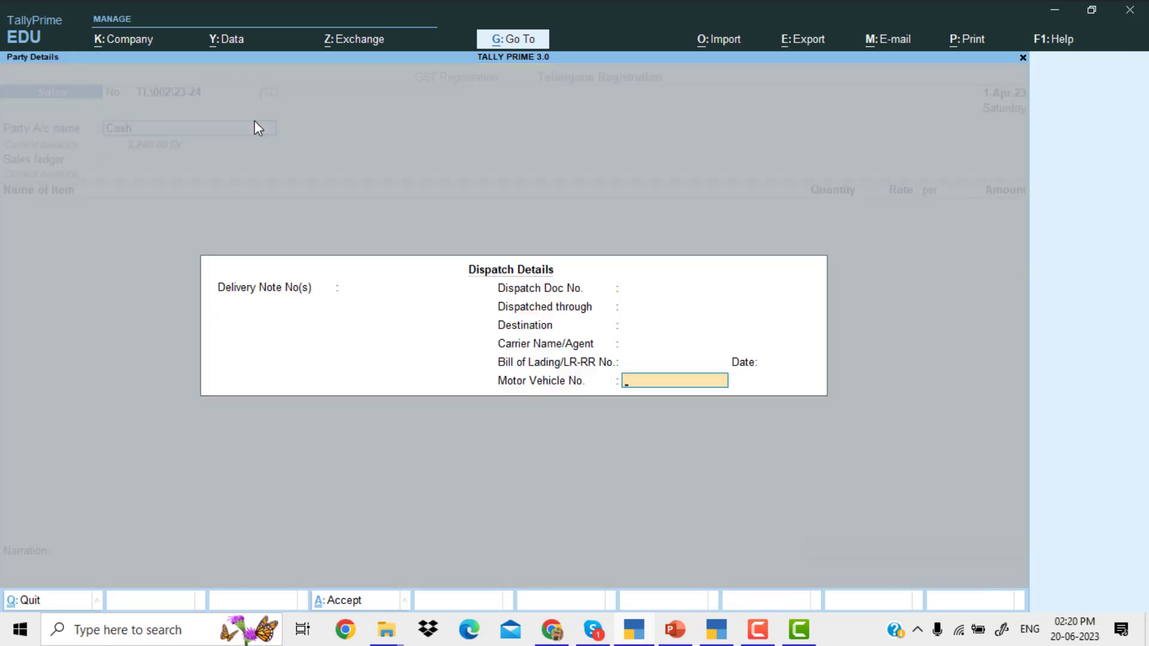
key(Return)
key(Return)
key(Return)
key(Return)
key(Return)
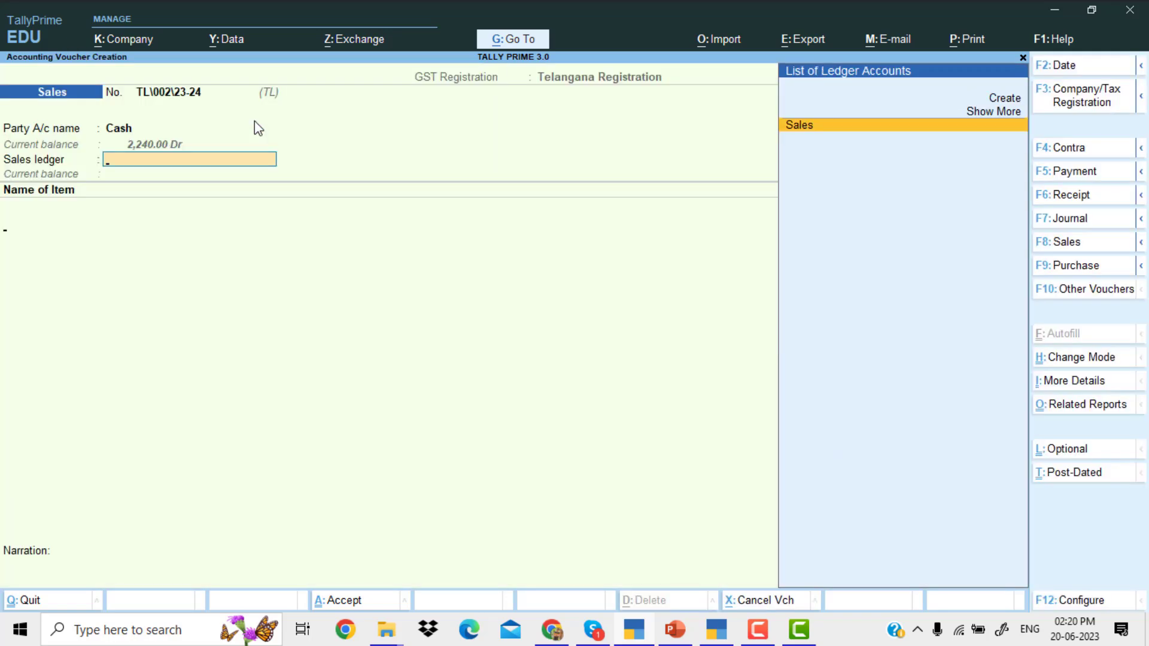
- Choose the Sales ledger and enter the stock item Item with quantity 20 nos at rate 200 in the Telangana voucher
key(Return)
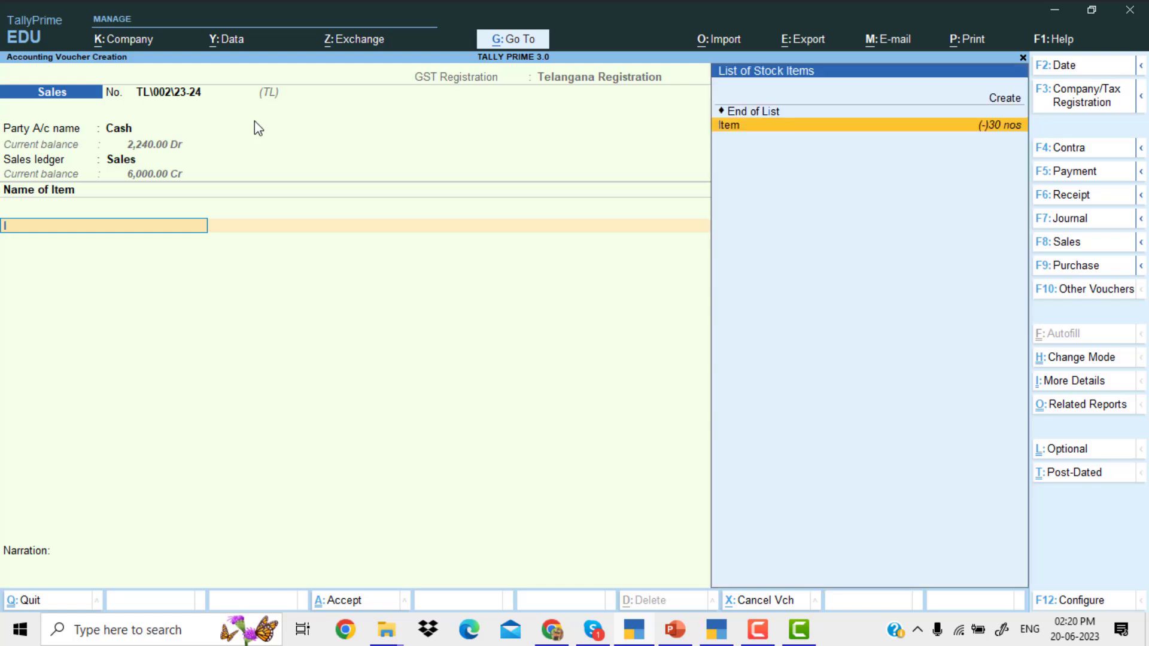
key(Return)
text(20)
key(Return)
key(Return)
key(Return)
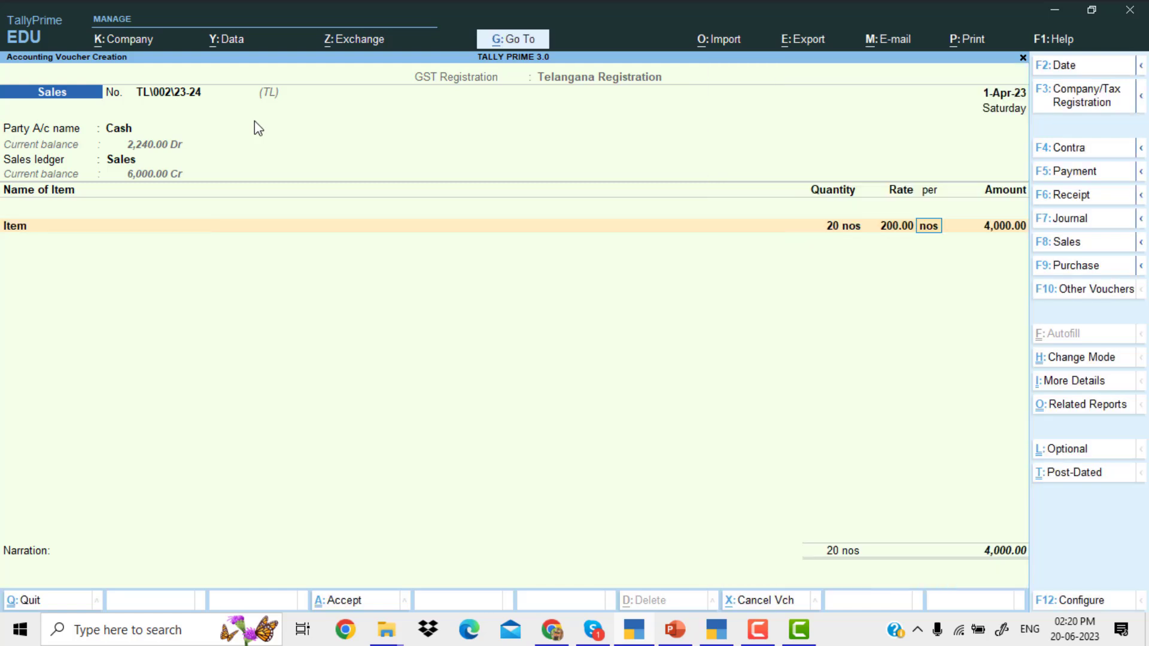
key(Return)
key(Return)
- Add CGST and SGST to the Telangana Cash voucher and save it without a narration
text(CG)
key(Return)
key(Return)
text(SG)
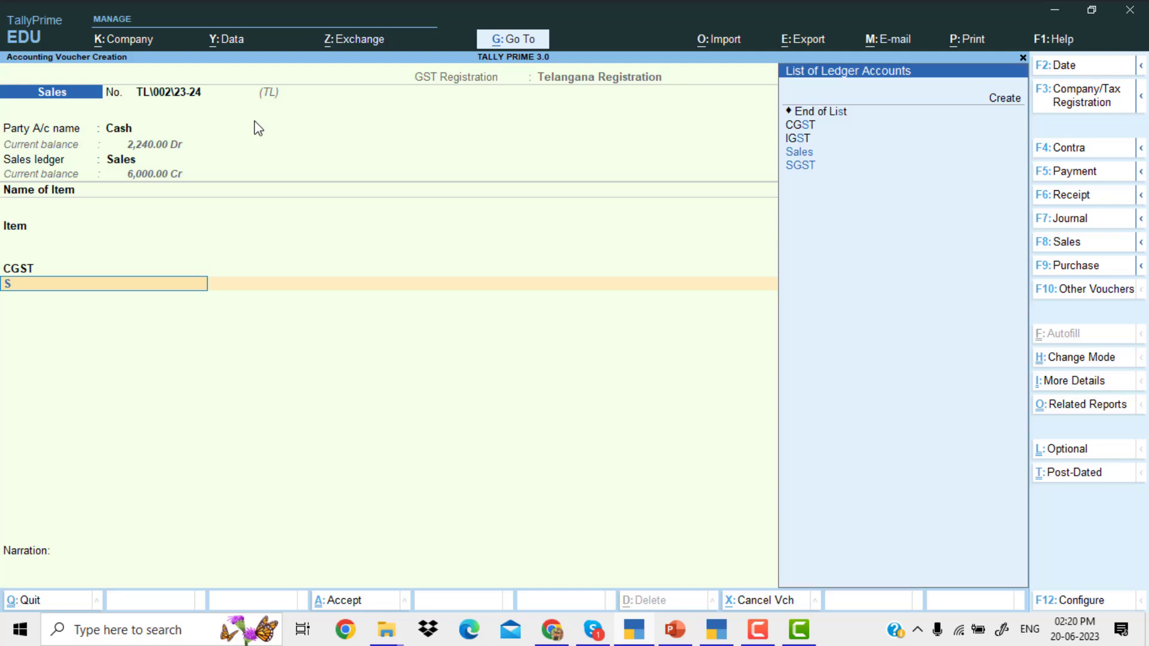
key(Return)
key(Return)
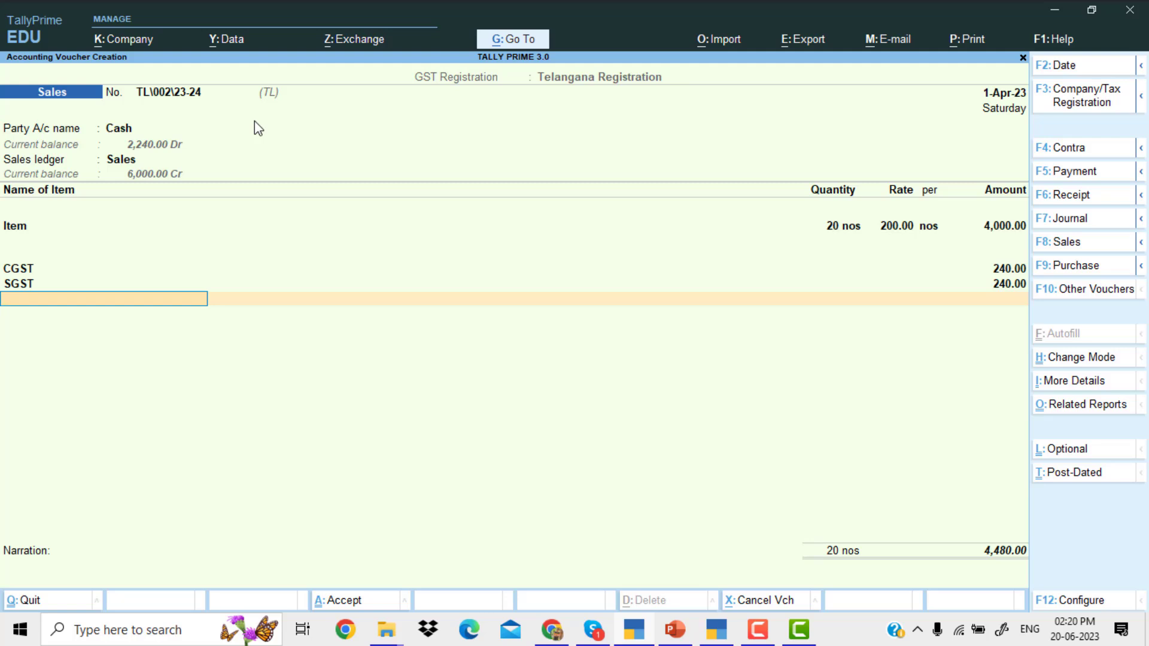
key(Return)
key(Return)
key(Return)
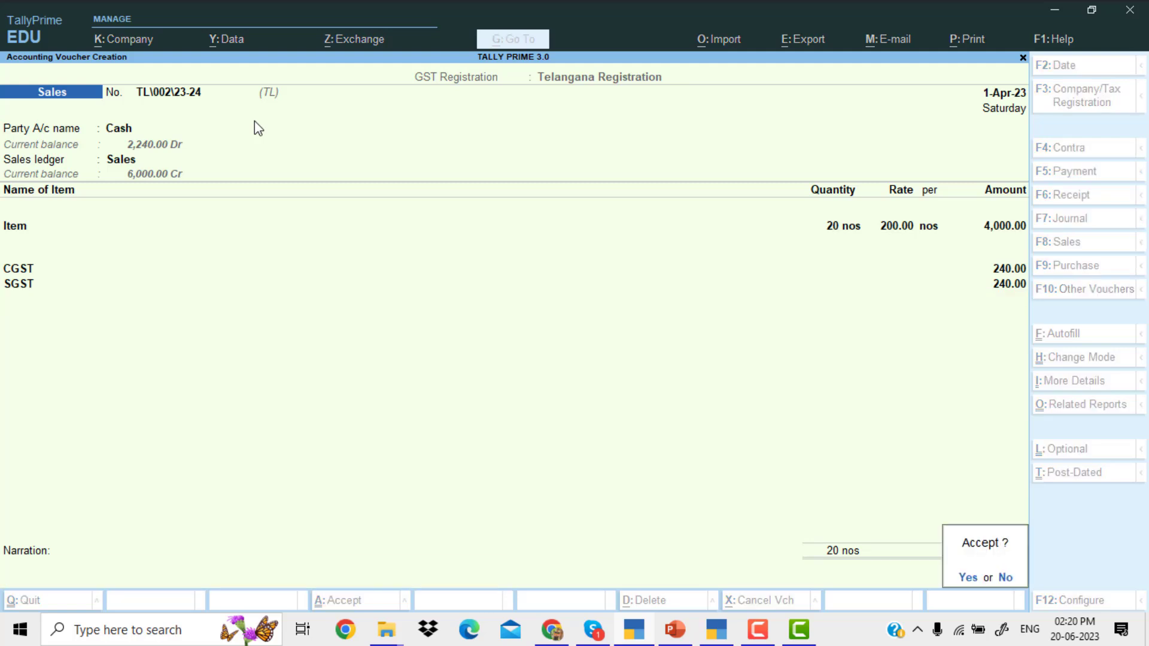
key(Return)
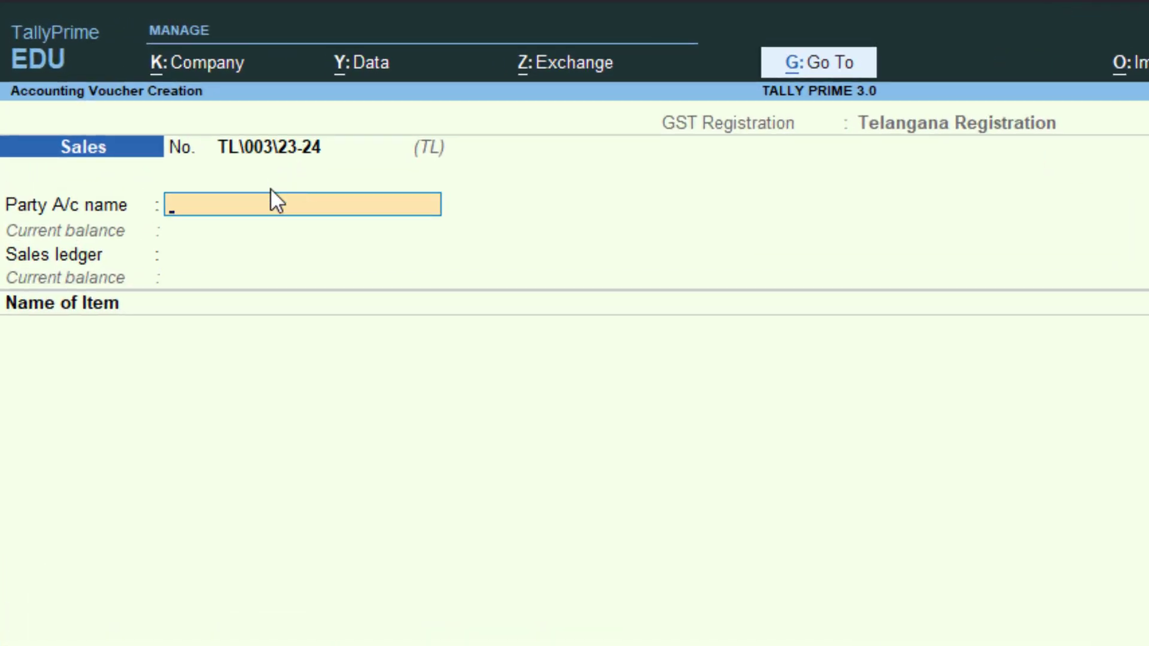
- Choose Cash as the party account of voucher TL\003\23-24 and accept the default dispatch and party details
key(Return)
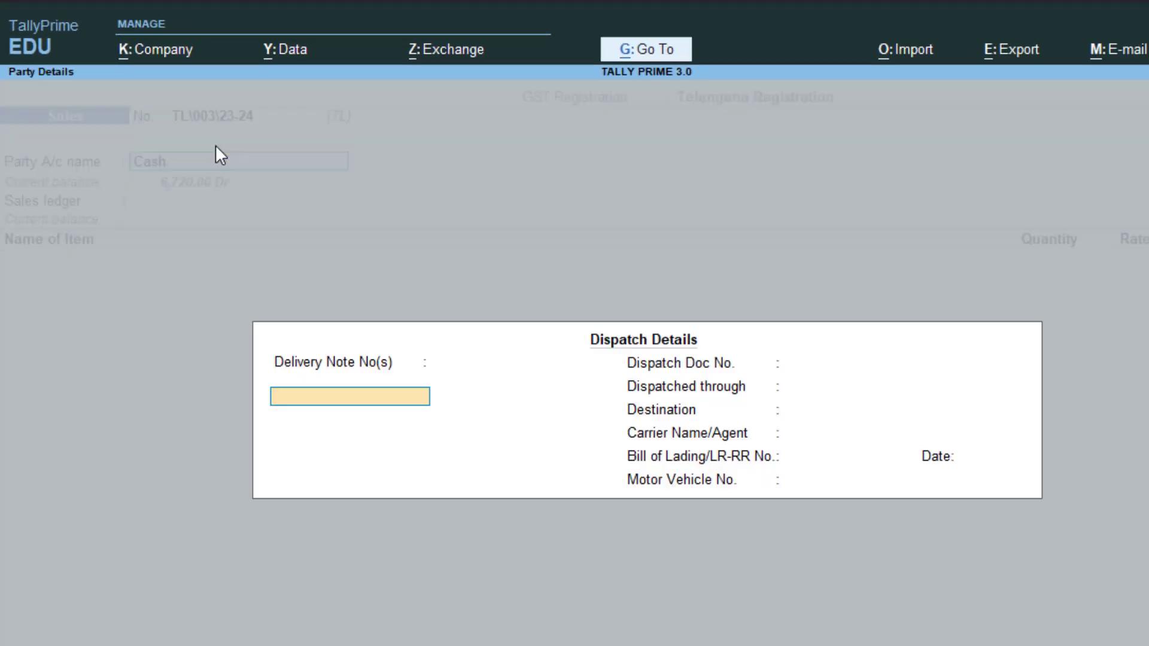
key(Return)
key(ctrl+a)
key(Return)
key(Return)
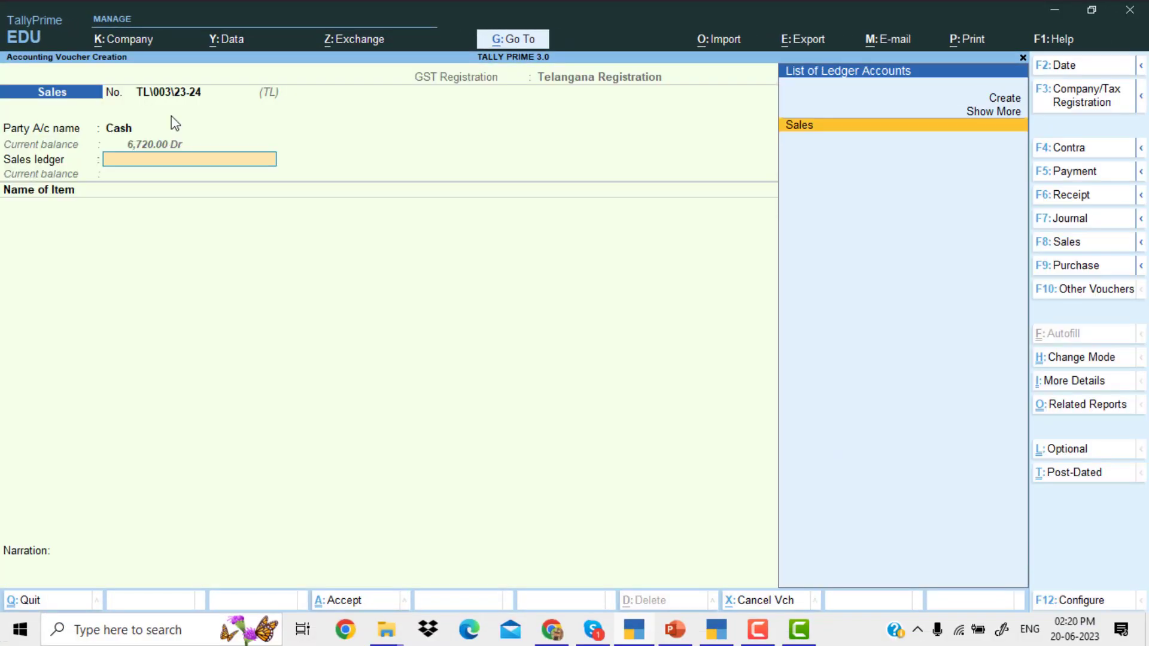
- Choose the Sales ledger and enter Item with quantity 30 nos at rate 200 in voucher TL\003\23-24
key(Return)
key(Down)
key(Return)
text(30)
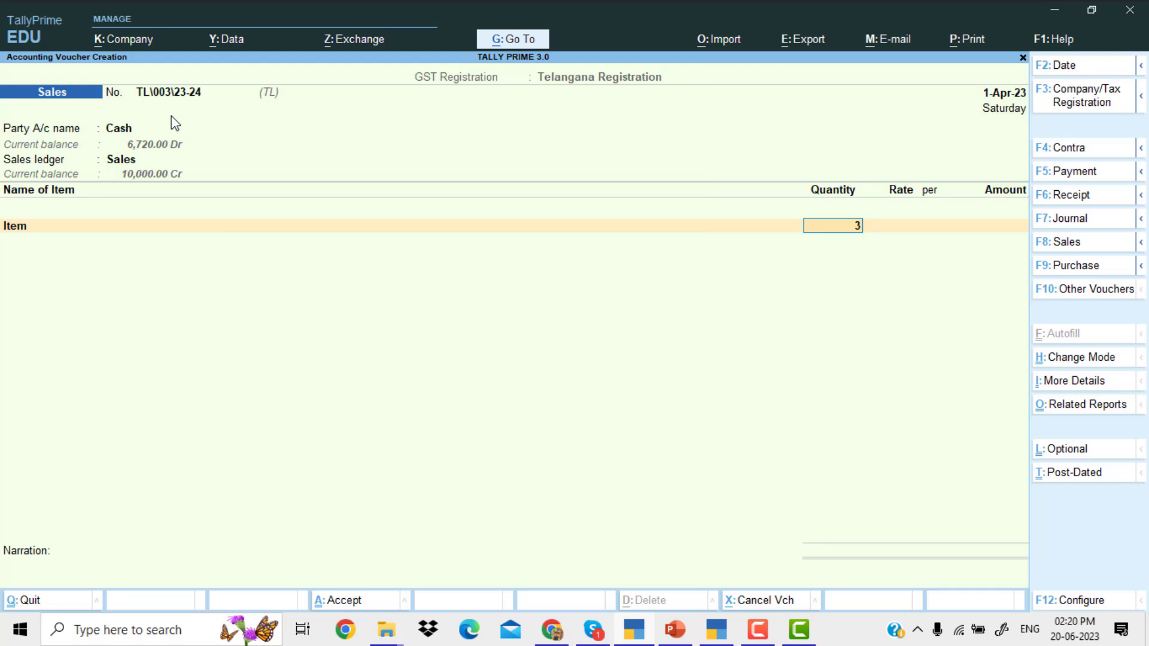
key(Return)
key(Return)
key(Return)
key(Return)
key(Return)
- Add CGST and SGST to voucher TL\003\23-24 and save it without a narration
text(C)
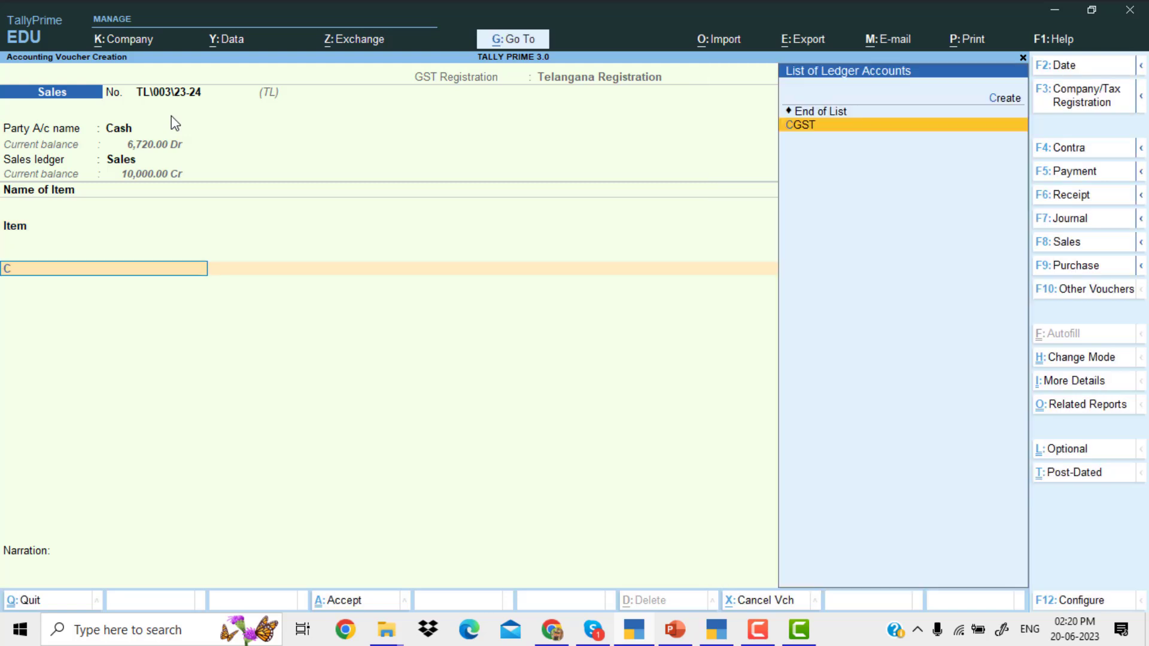
text(G)
key(Return)
key(Return)
text(SG)
key(Return)
key(Return)
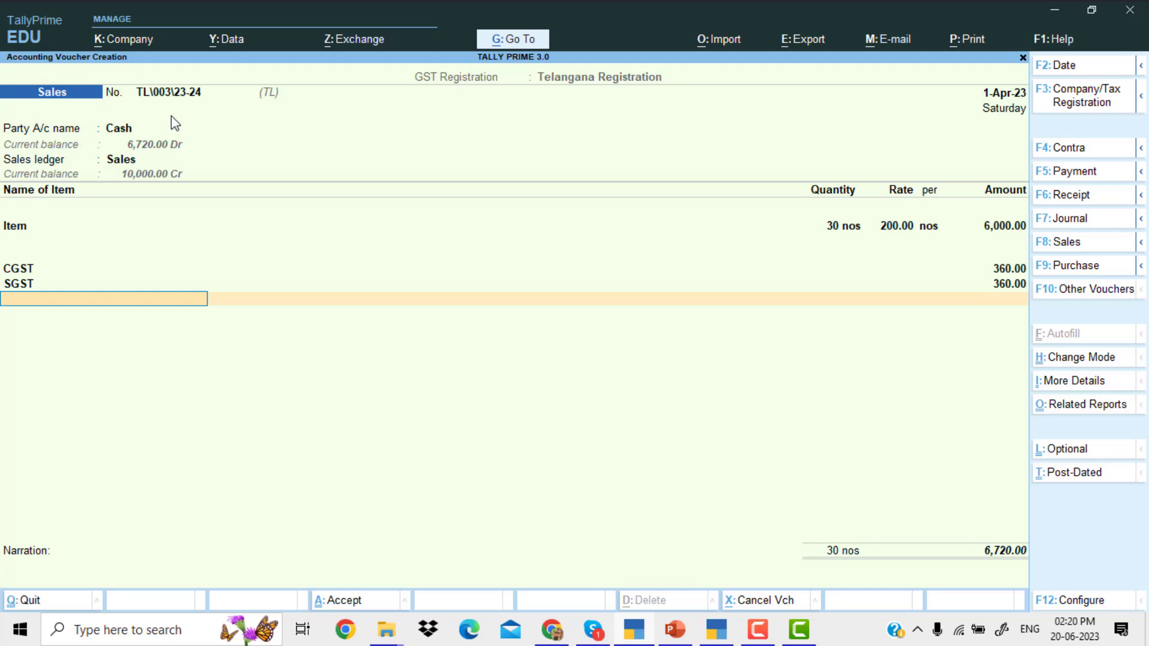
key(Return)
key(Return)
key(Return)
key(Return)
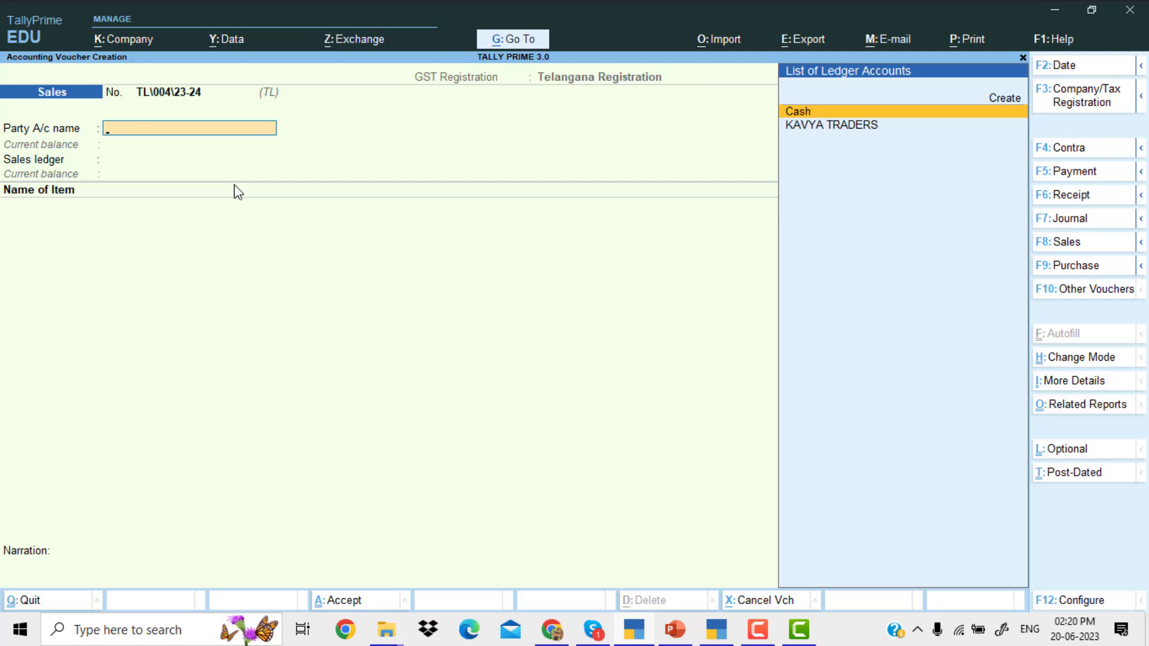
- Open the Day Book and examine the voucher numbers of the recorded AP and TL sales
key(Escape)
key(Down)
key(Return)
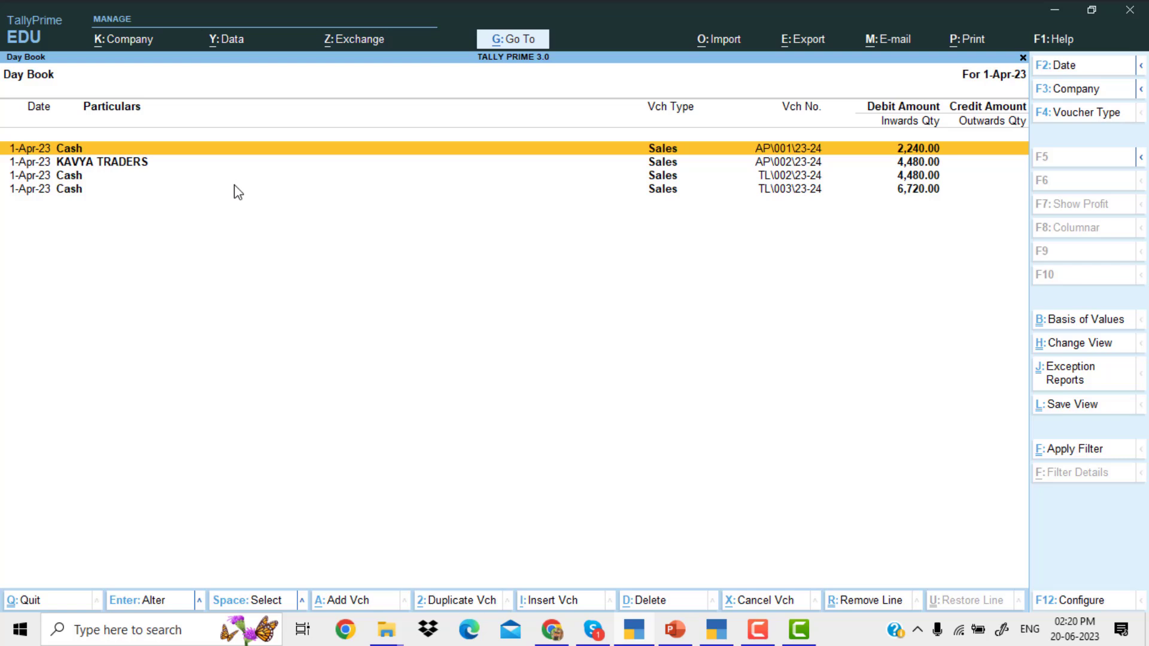
key(Down)
key(Down)
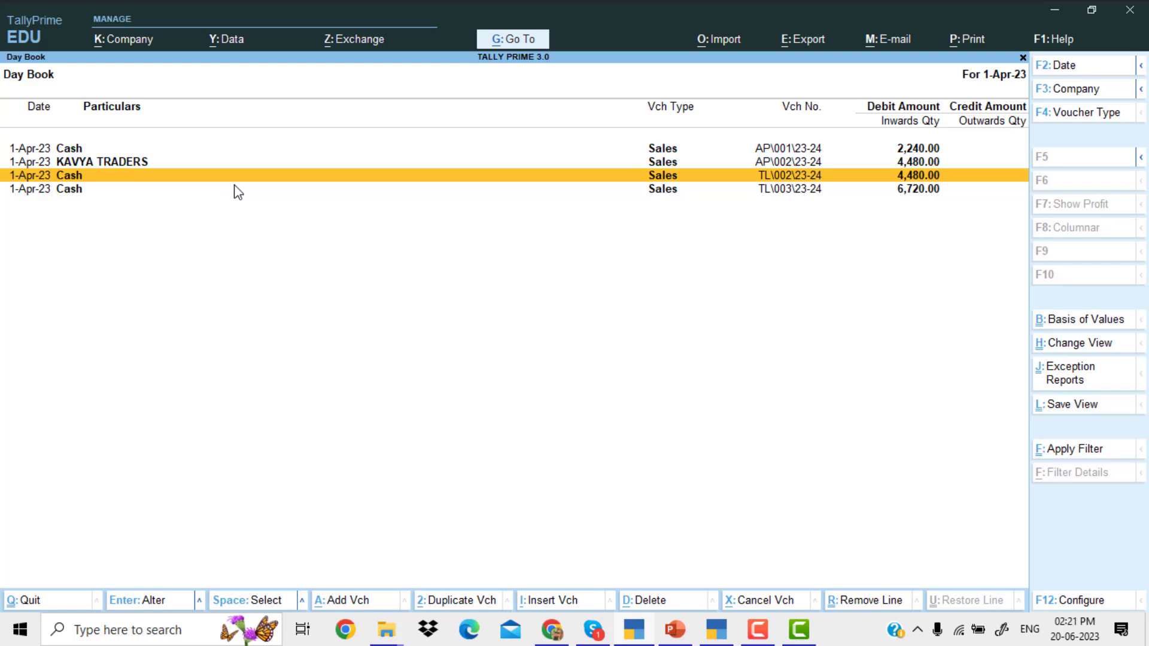
key(Down)
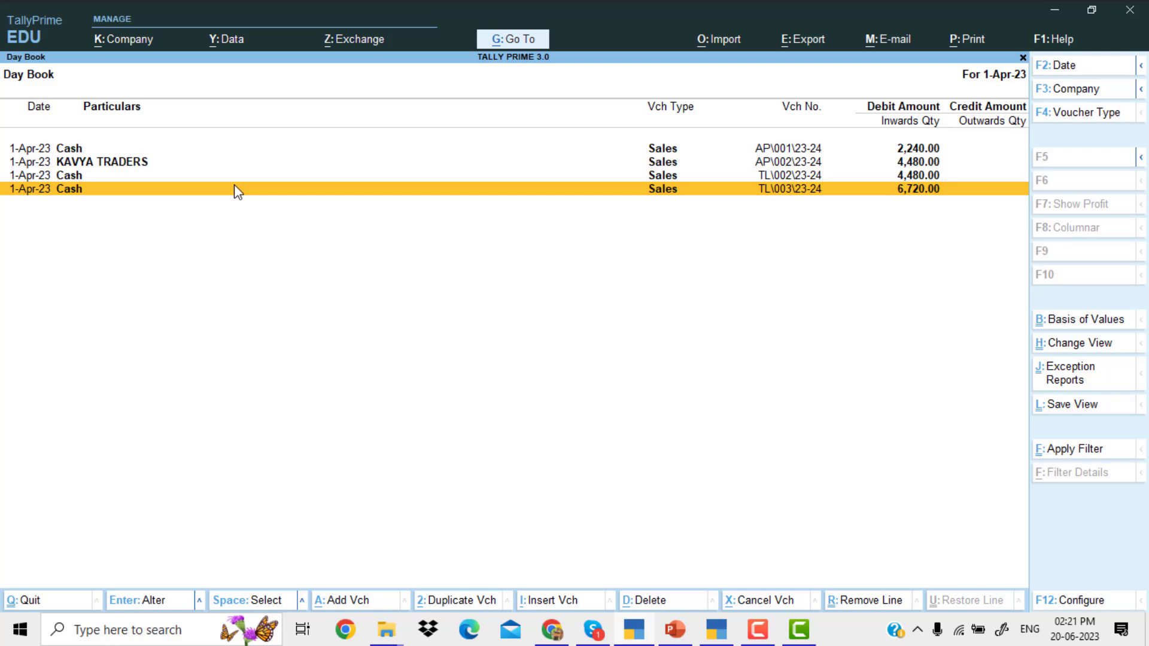
key(Escape)
- Start sales voucher TL\004\23-24 with Cash as the party account, keeping blank dispatch details and Telangana as place of supply
key(v)
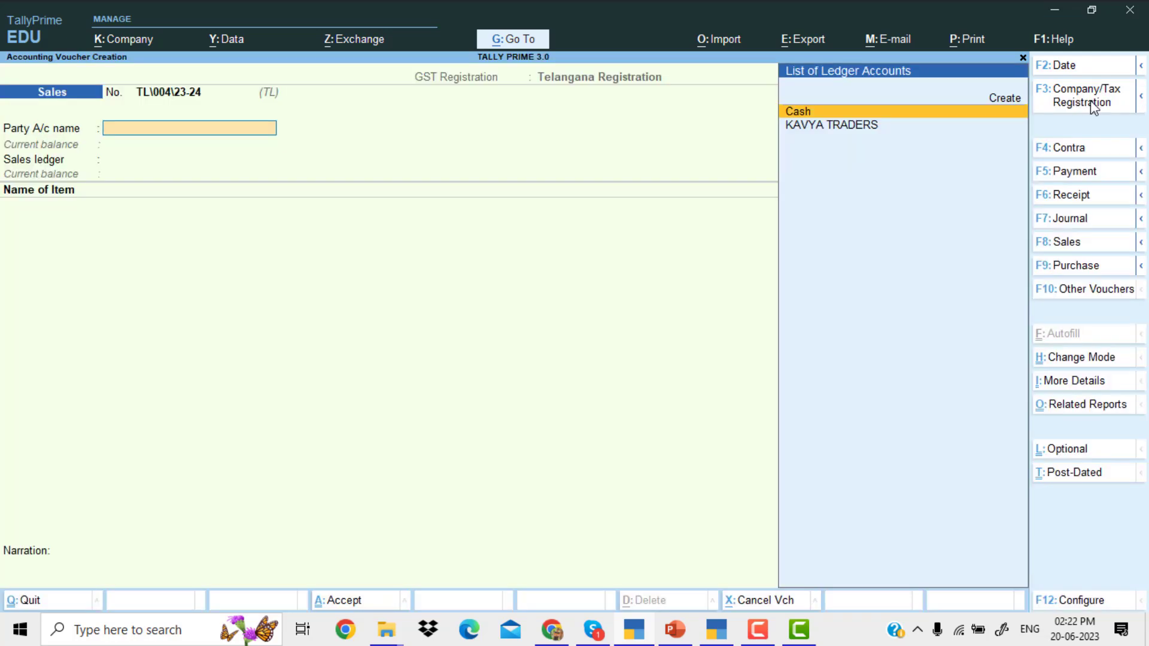
key(Return)
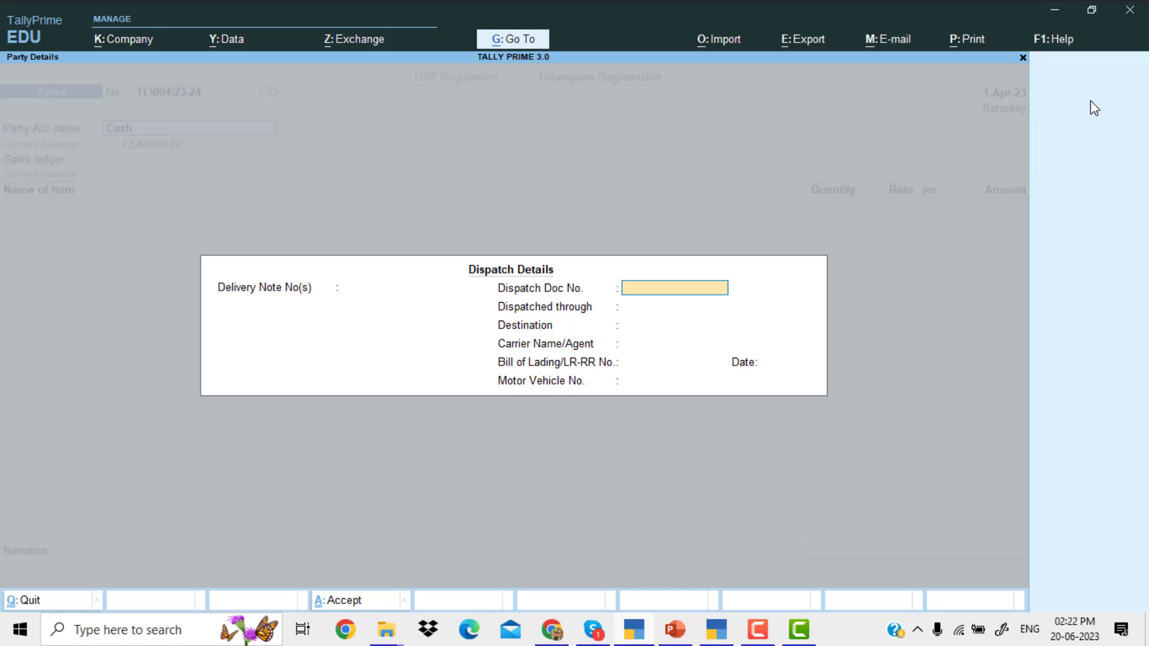
key(Return)
key(Return)
key(Return)
key(Return)
key(Return)
key(Return)
key(Return)
key(Return)
key(Return)
key(Return)
key(Return)
key(Return)
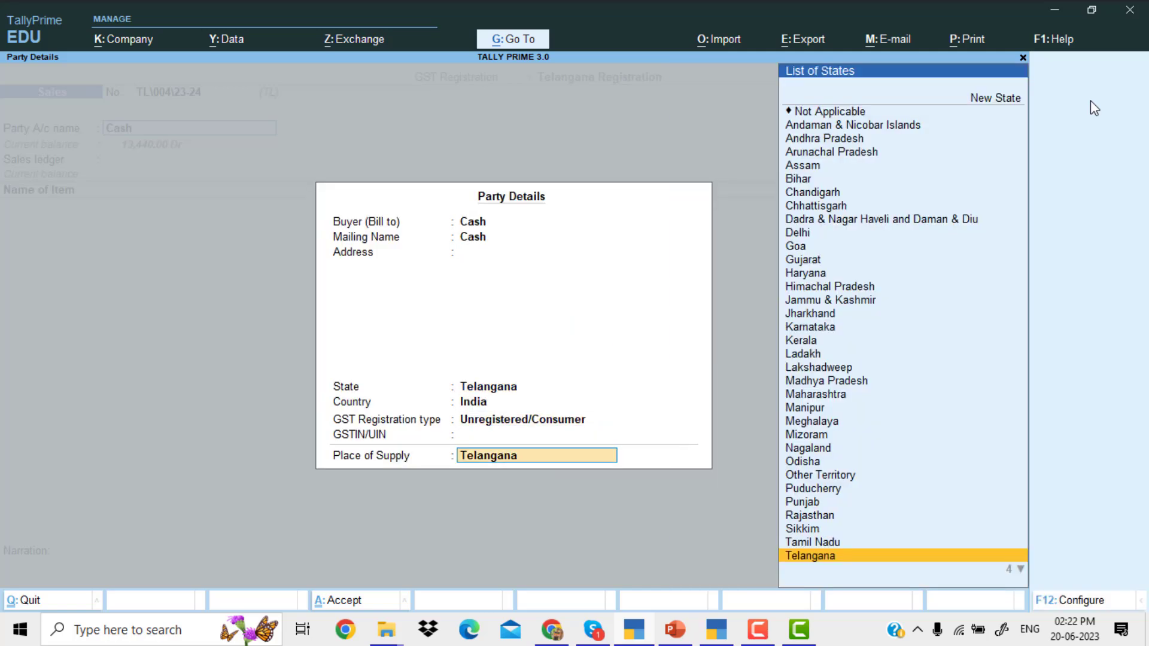
key(Return)
- Choose the Sales ledger and enter Item with quantity 20 nos at rate 200 in voucher TL\004\23-24
key(Return)
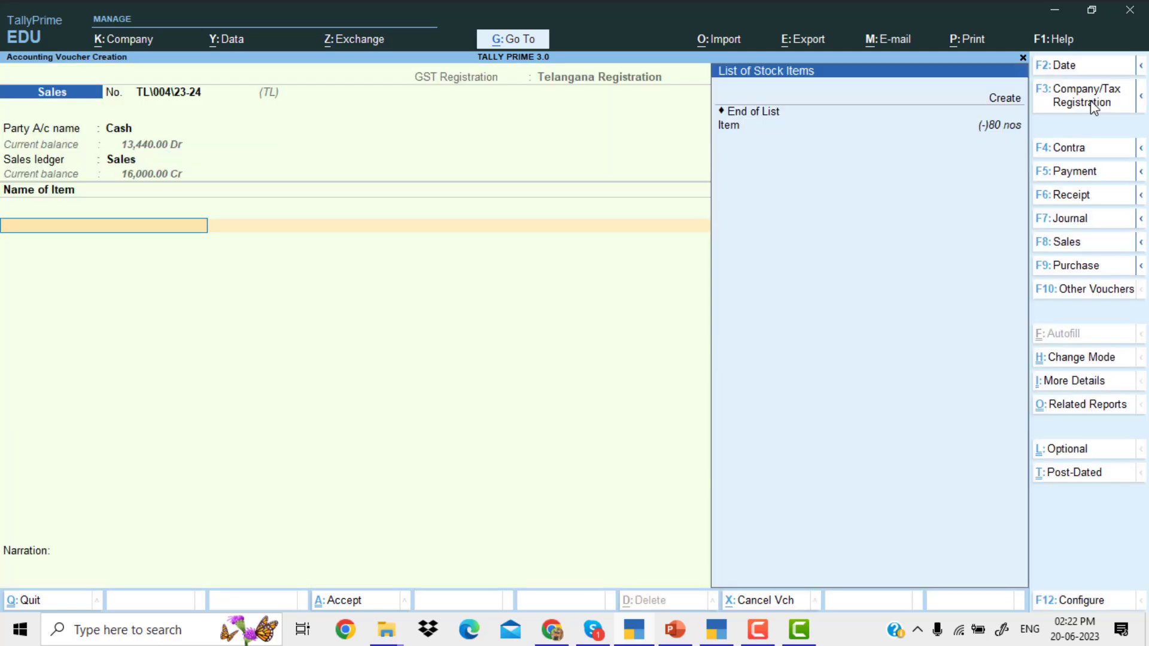
key(Down)
key(Return)
text(20)
key(Return)
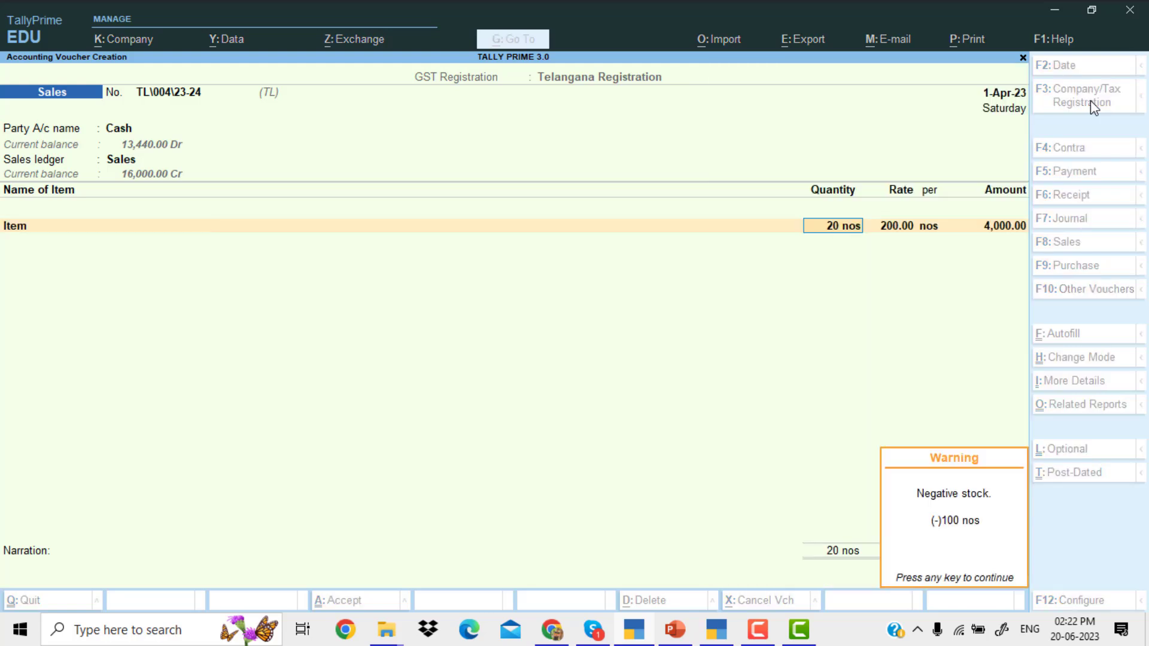
key(Return)
key(Return)
key(Return)
key(Return)
key(Return)
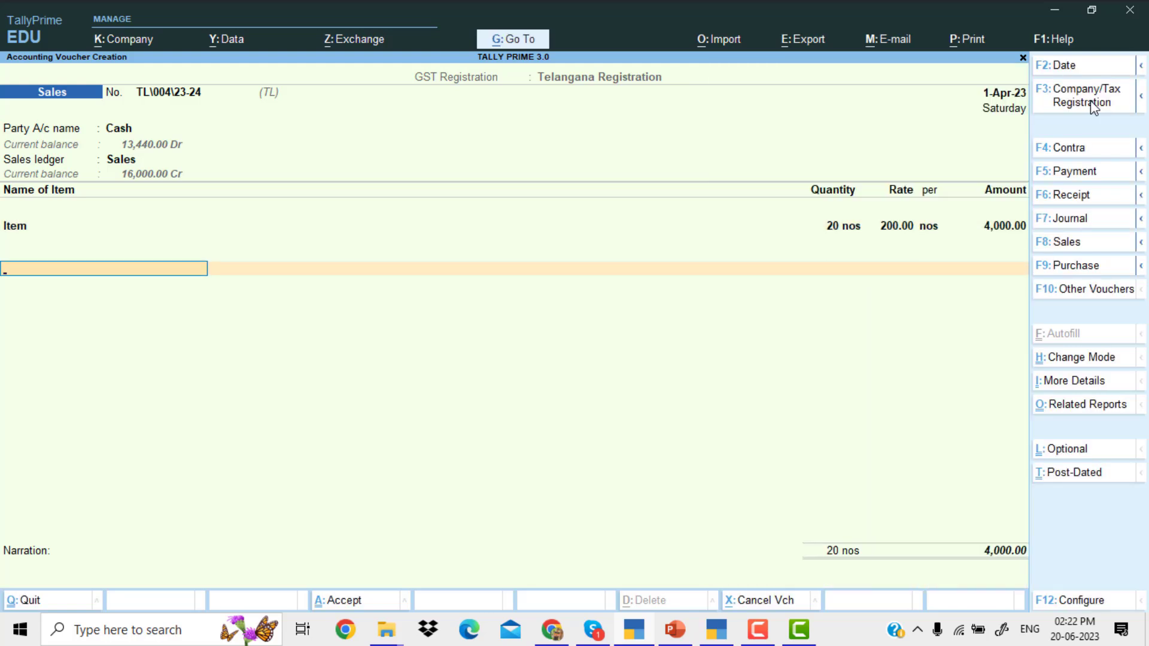
- Enter IGST as the tax ledger of voucher TL\004\23-24 and replace it with SGST
text(ig)
key(Return)
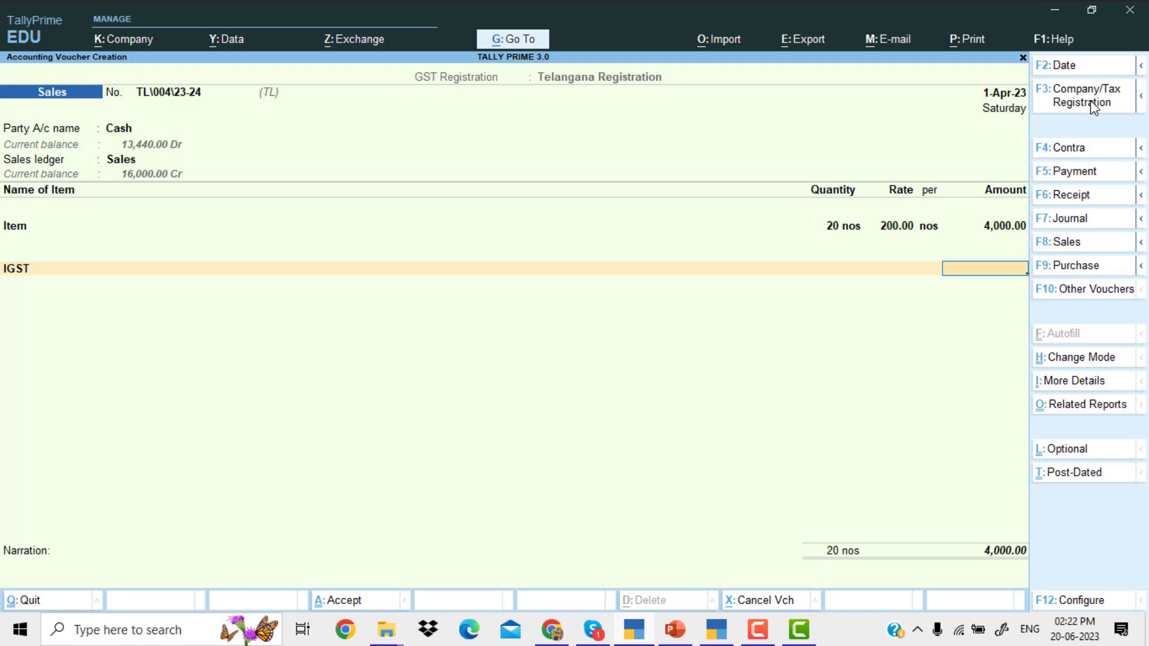
key(BackSpace)
key(Down)
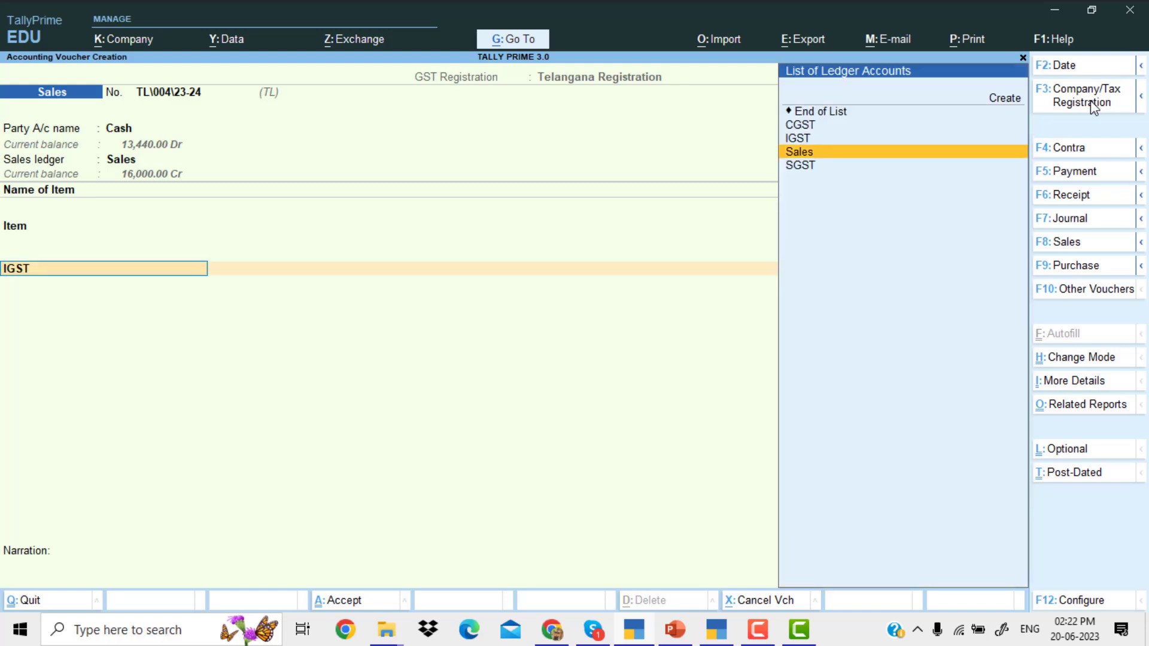
key(Down)
key(Return)
key(Return)
- Add a second SGST line to voucher TL\004\23-24 and save it without a narration
text(sg)
key(Return)
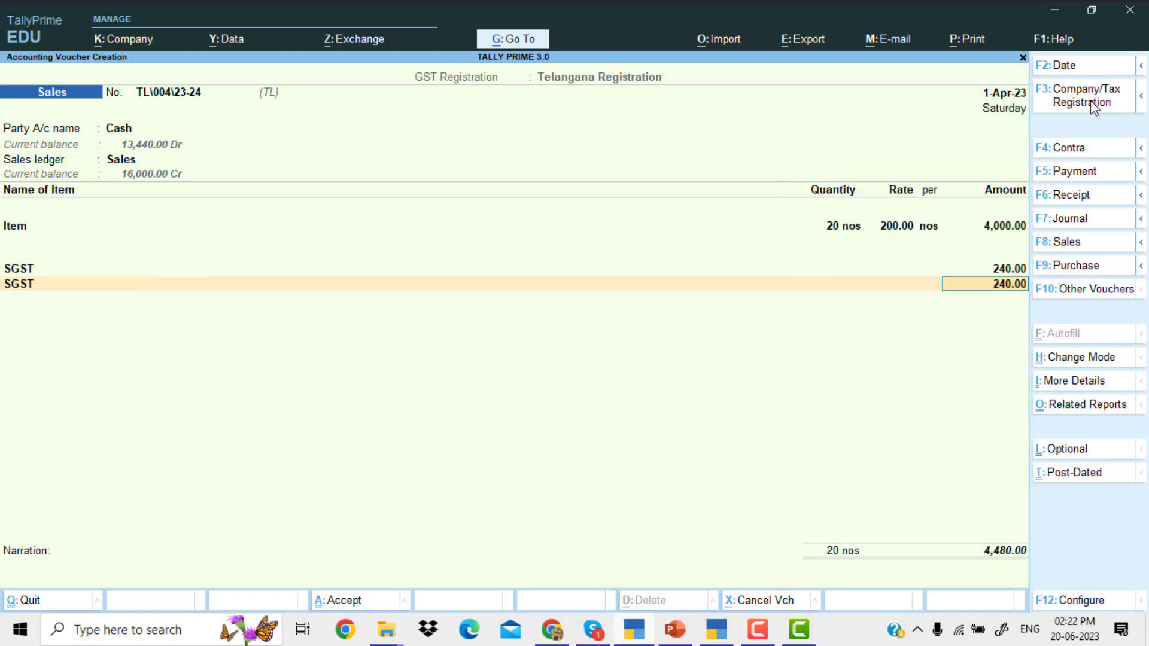
key(Return)
key(Return)
key(Return)
key(Return)
key(Return)
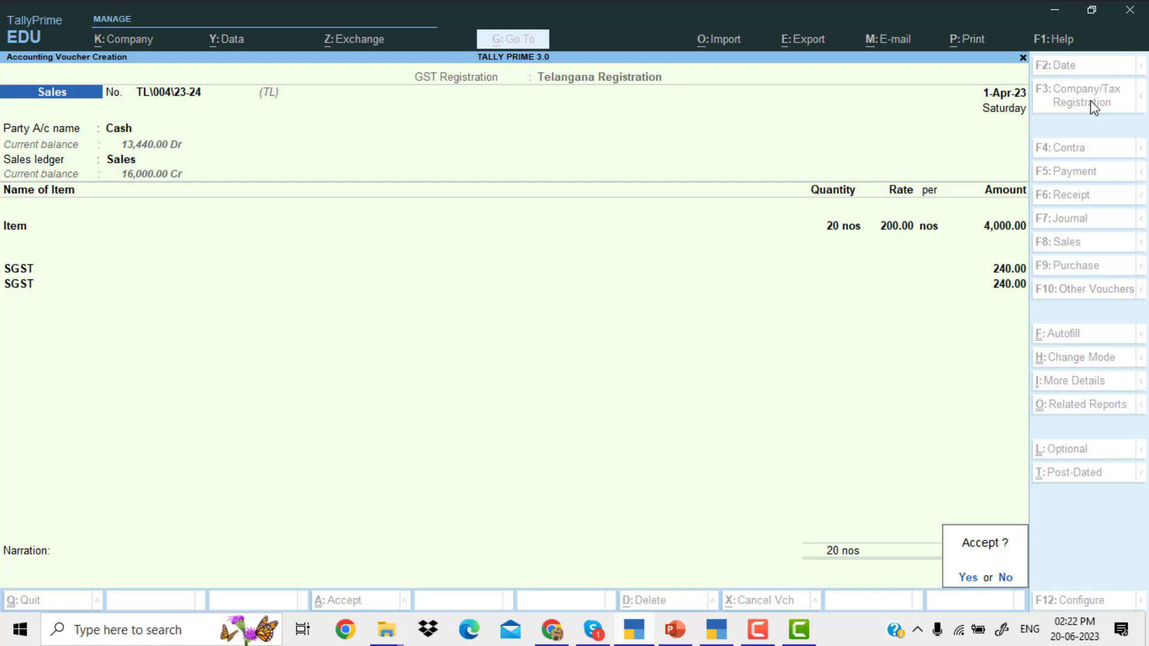
key(Return)
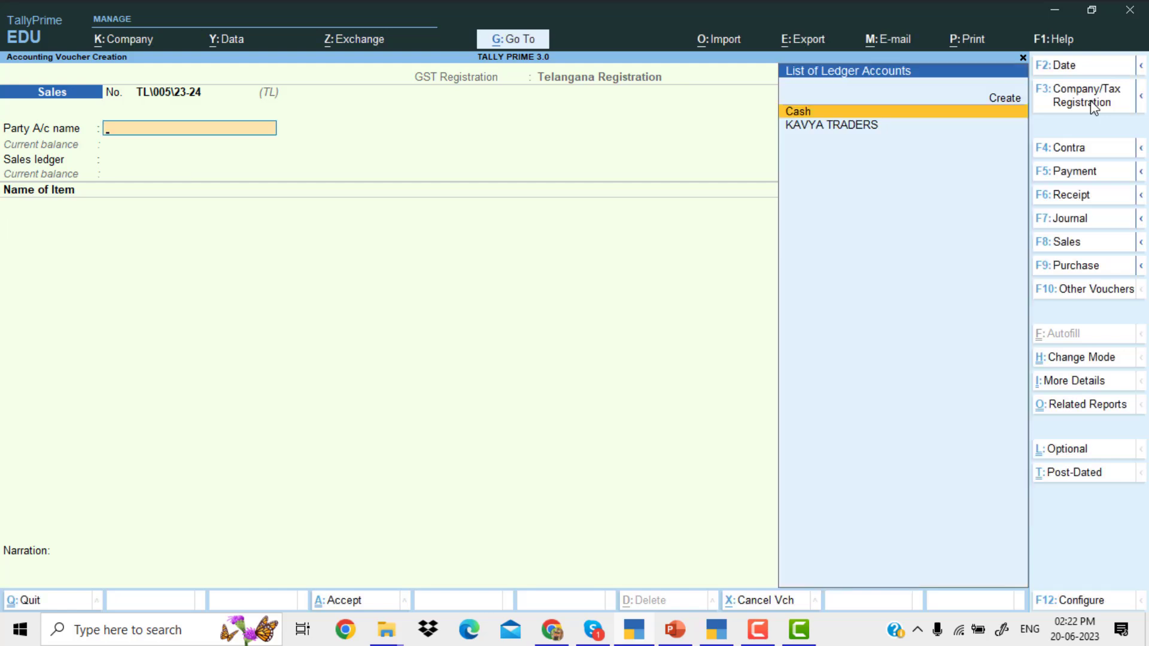
- Reopen the Day Book and compare the voucher number sequences of the Andhra Pradesh and Telangana sales
key(Escape)
key(Return)
key(Down)
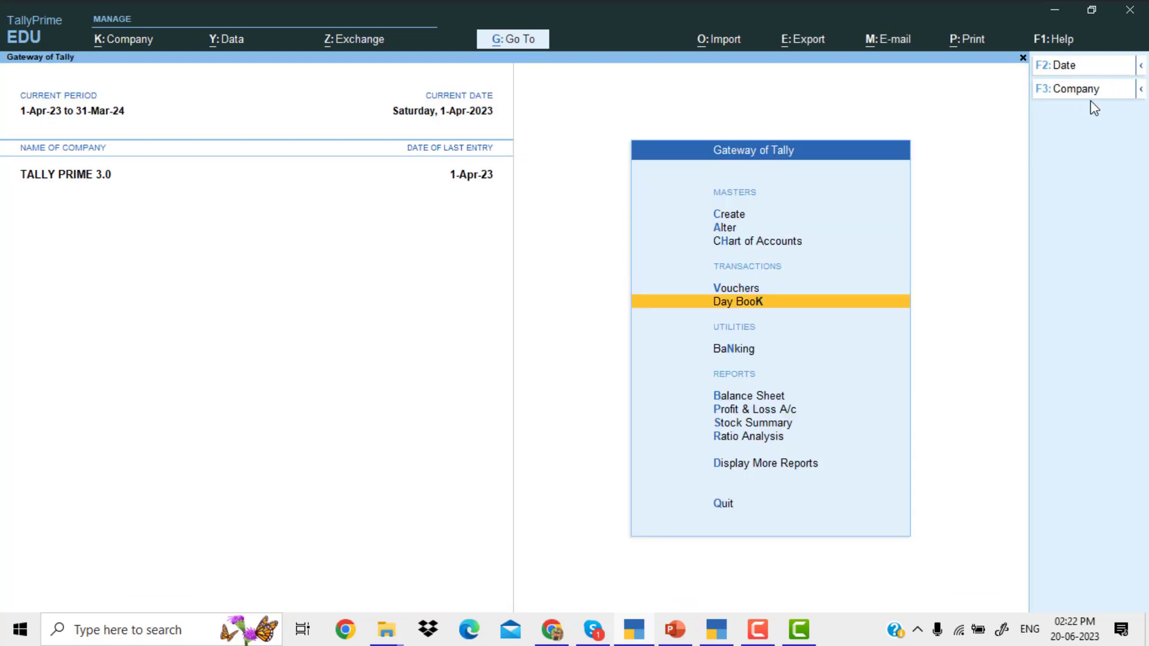
key(Return)
key(Down)
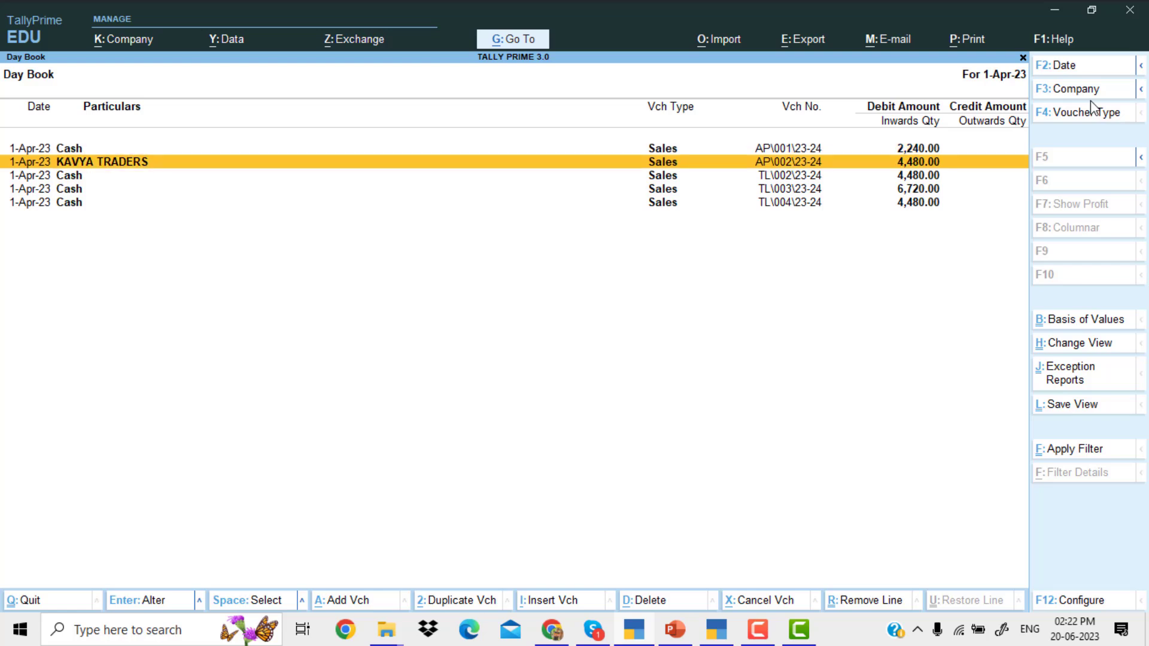
key(Down)
key(Down)
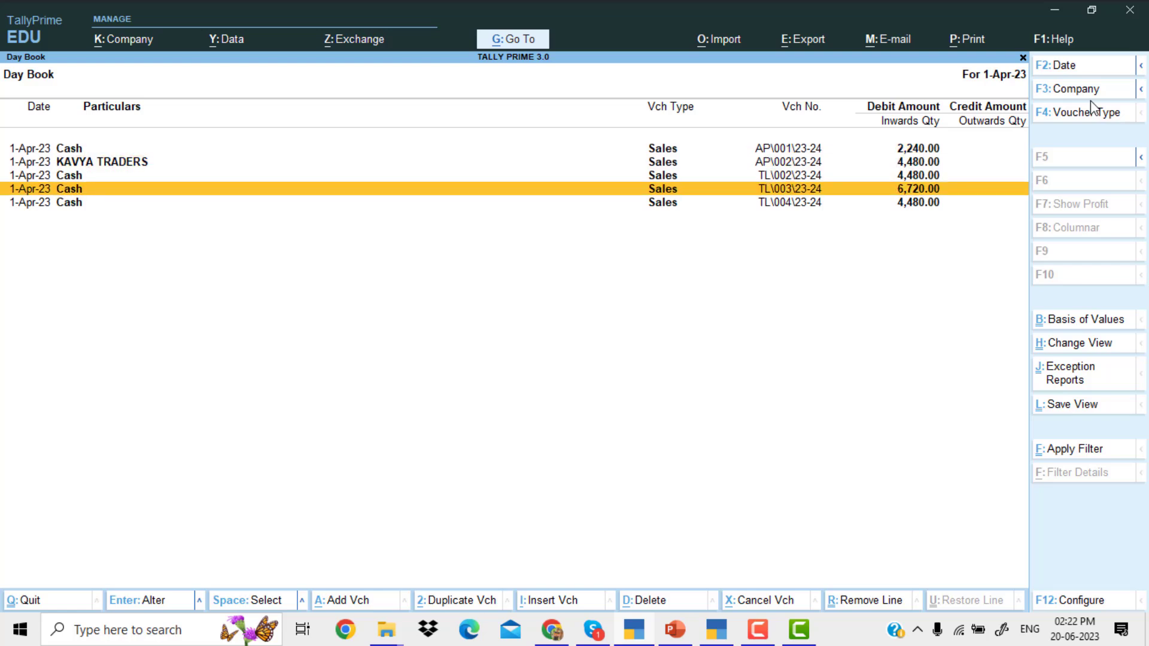
key(Down)
key(Up)
key(Up)
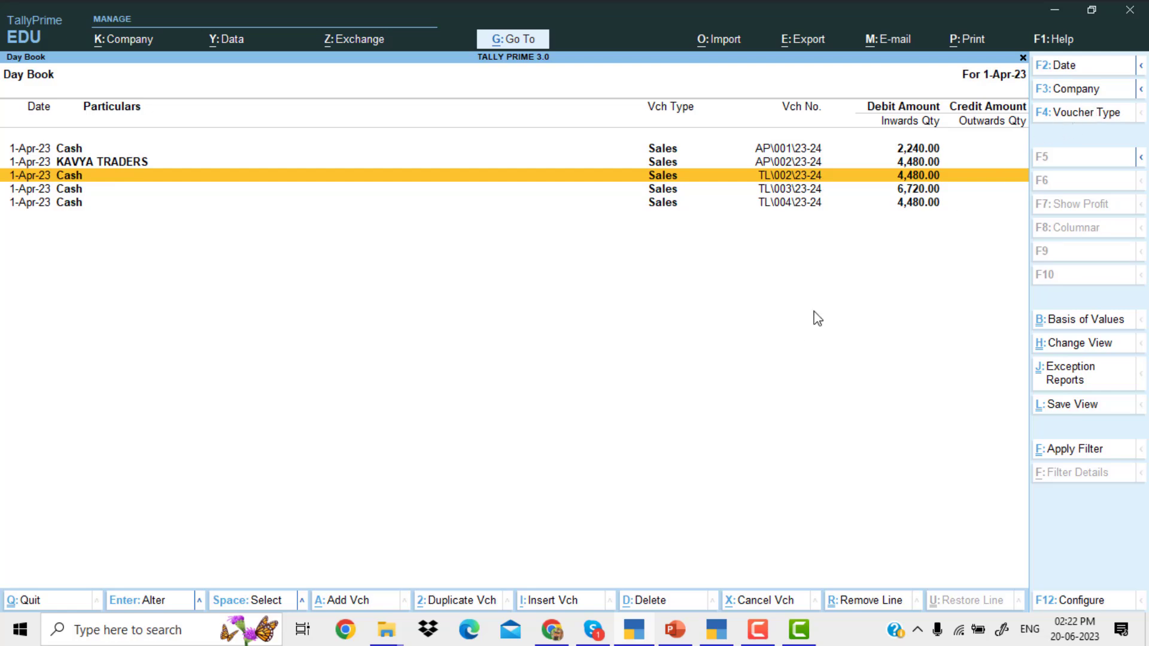
key(Escape)
- Start a new sales voucher under Karnataka Registration, using the Default voucher series and the system default number
key(Up)
key(Return)
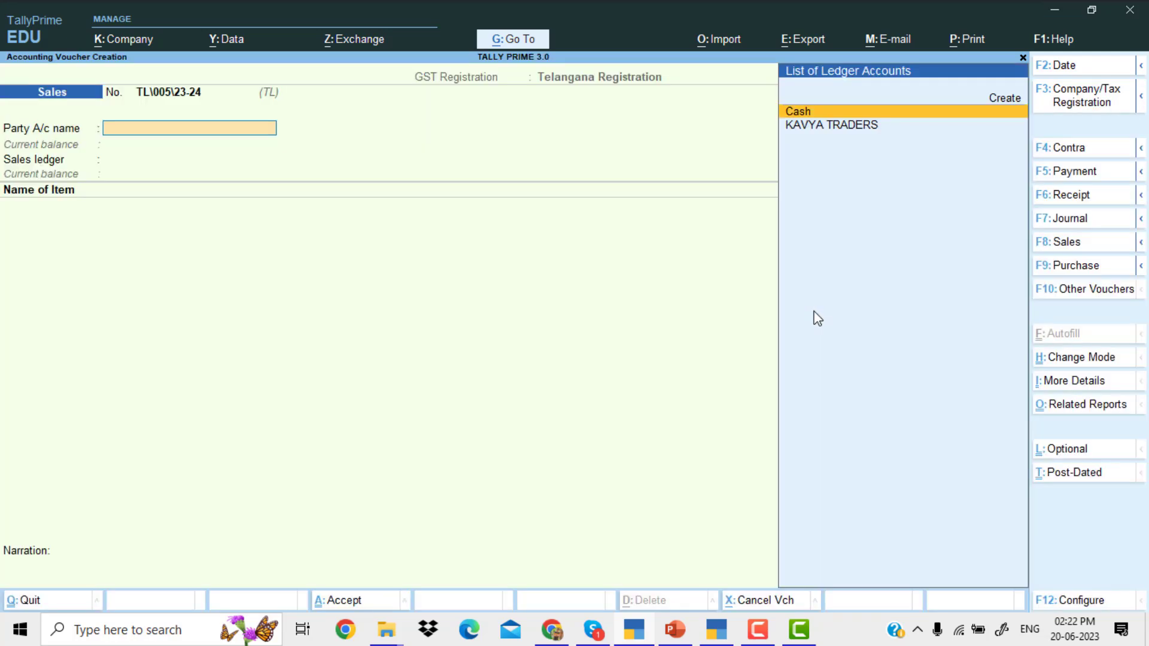
click(1116, 105)
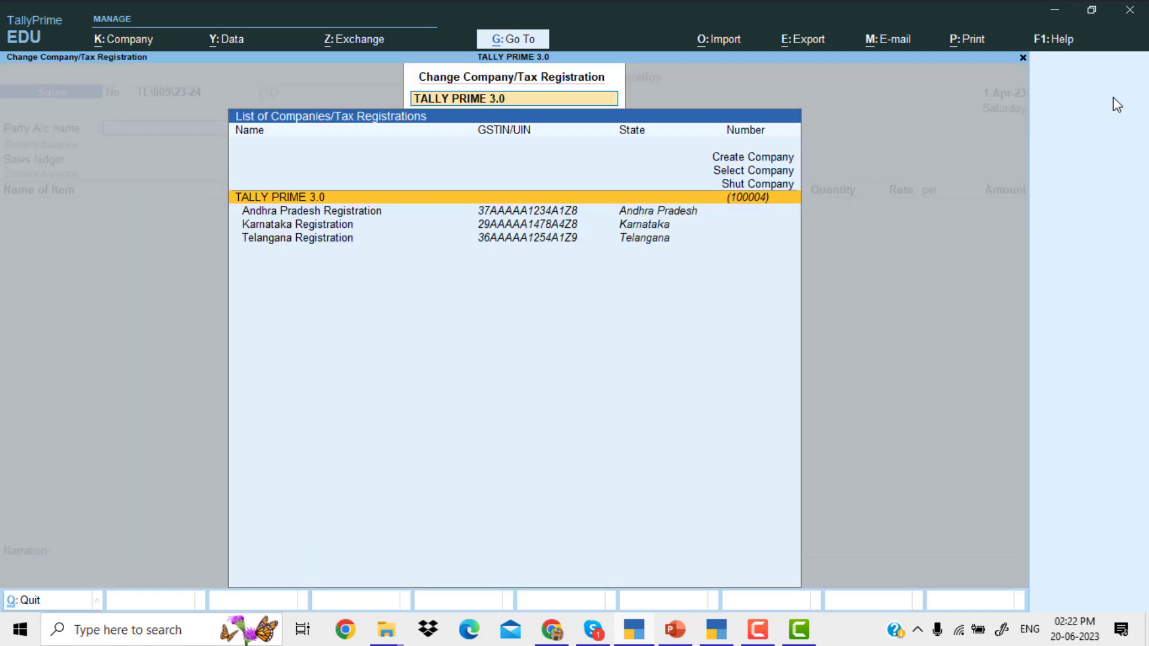
key(Down)
key(Down)
key(Return)
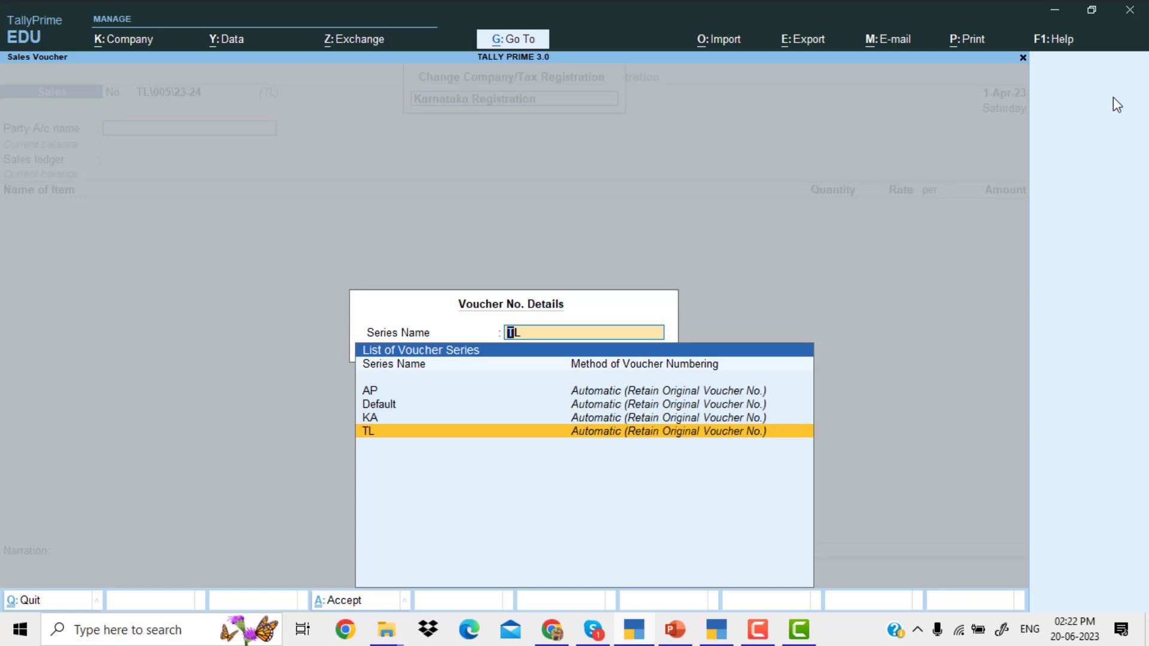
key(Up)
key(Up)
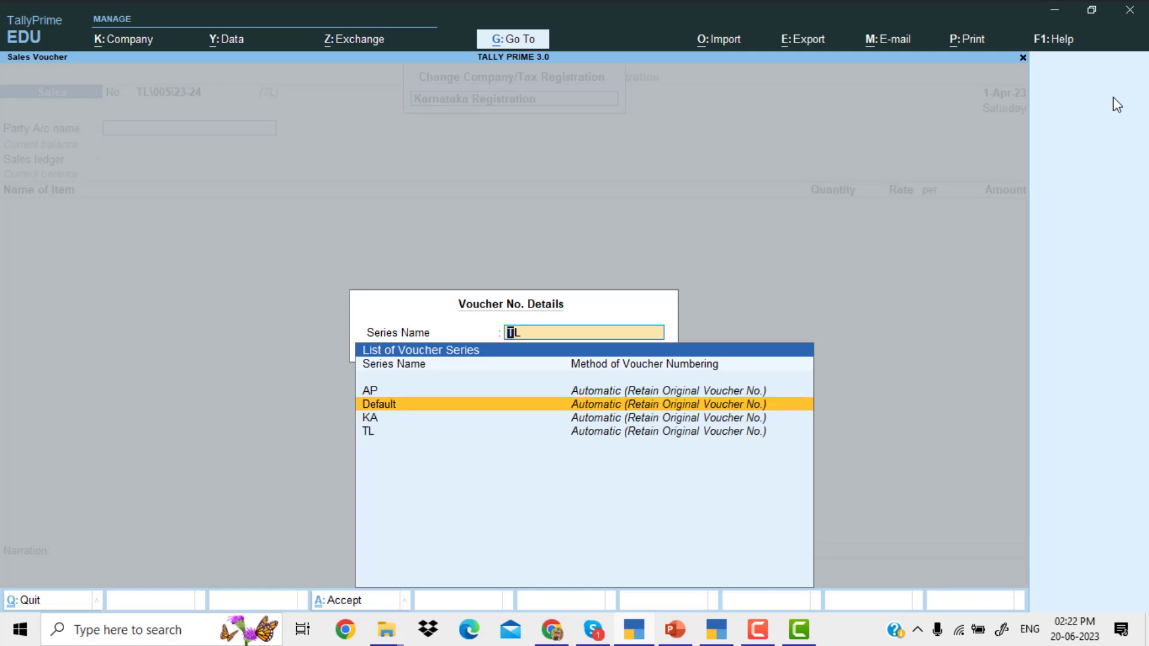
key(Return)
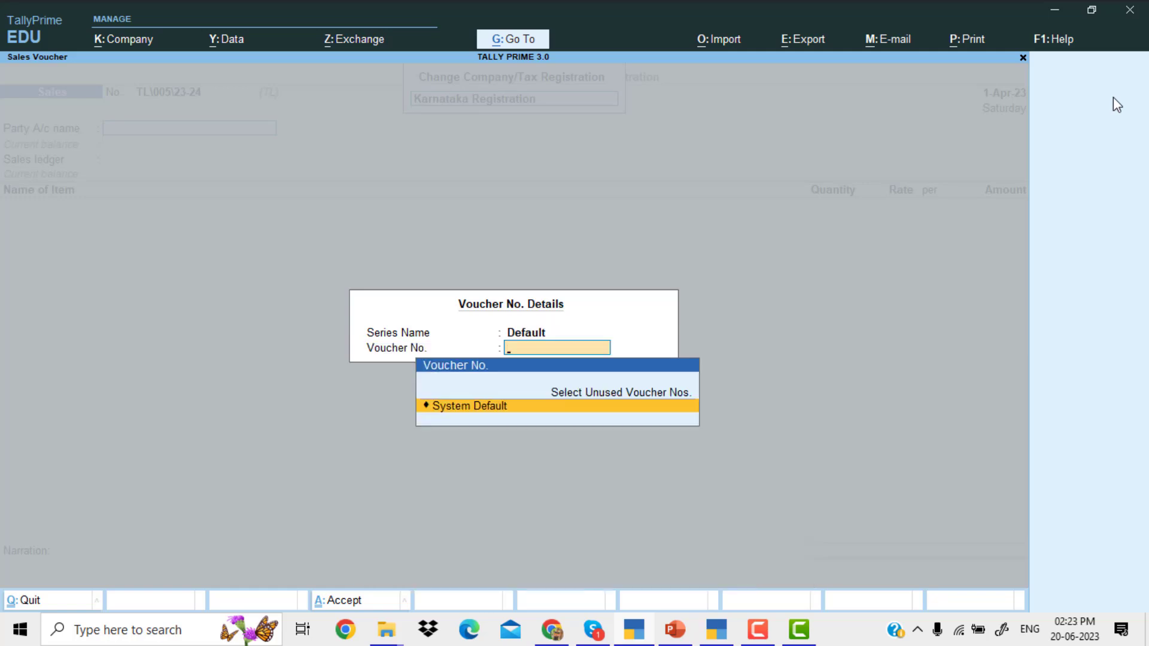
key(Return)
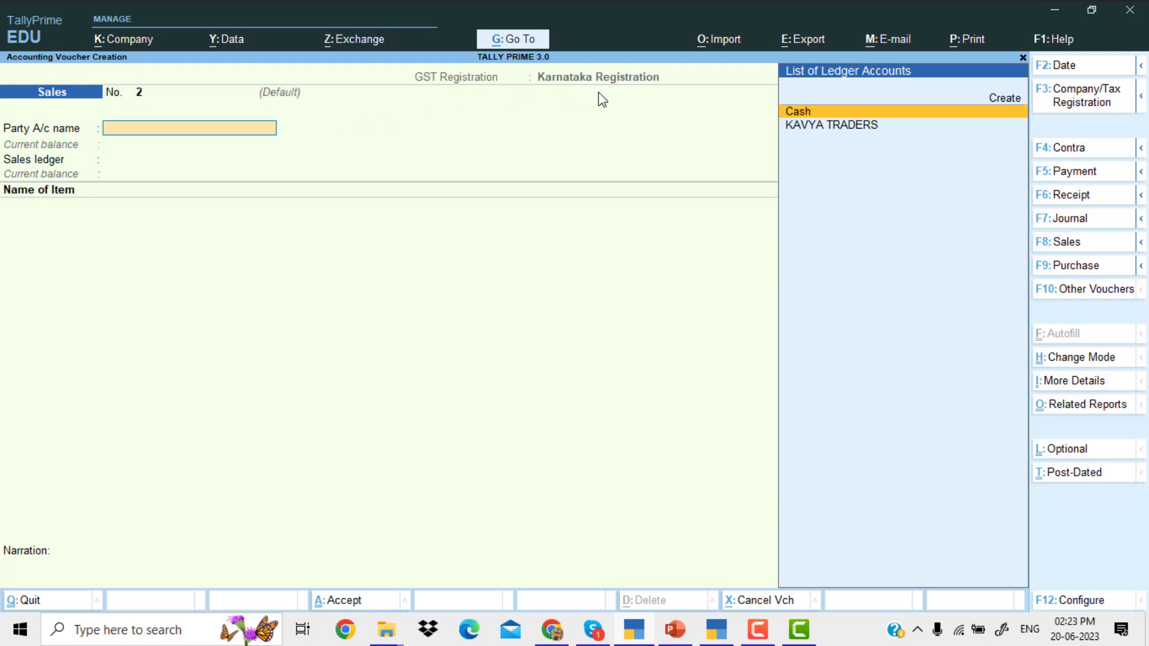
- Try to change the voucher series by selecting Karnataka Registration again for the voucher
click(1102, 104)
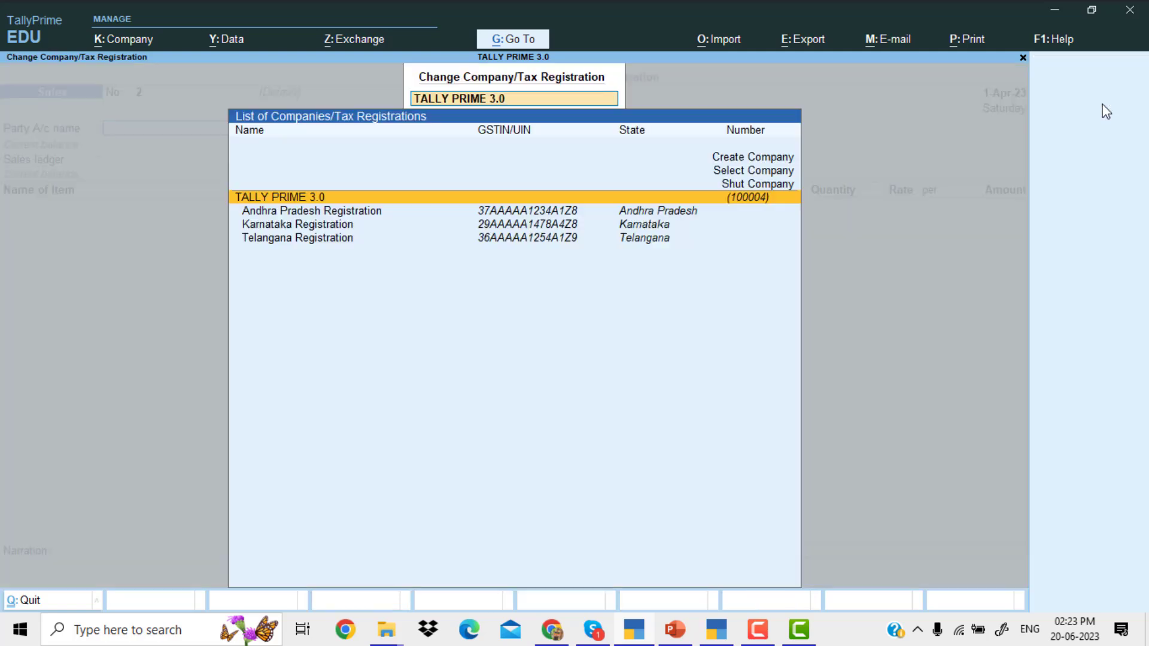
key(Escape)
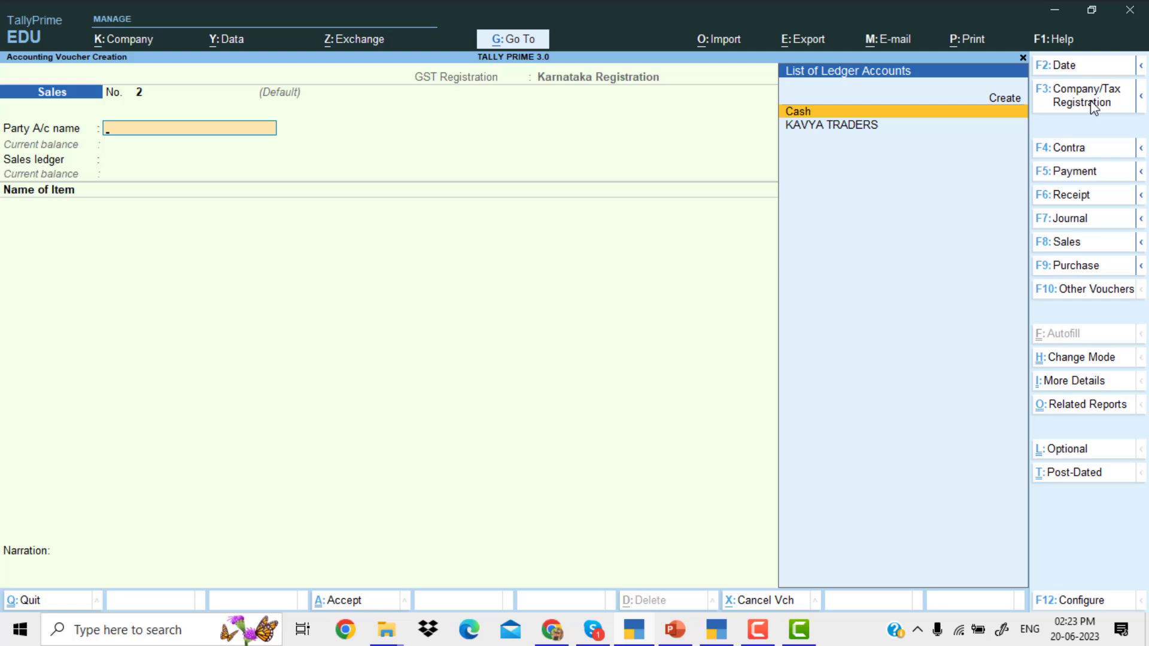
click(1091, 101)
key(Down)
key(Down)
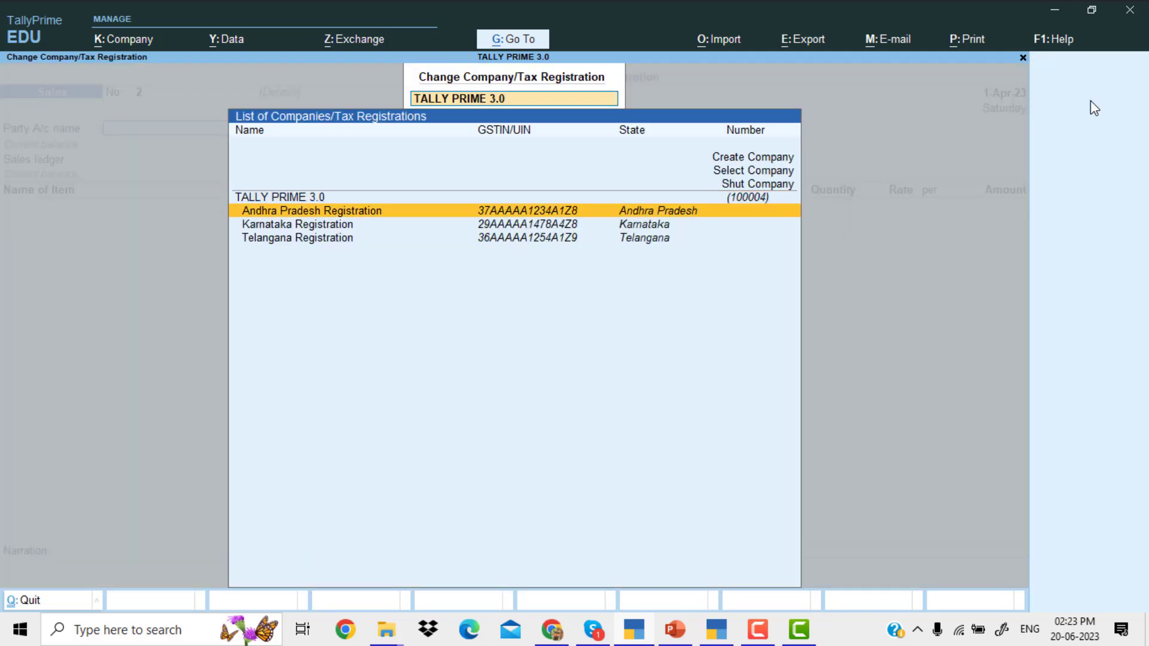
key(Return)
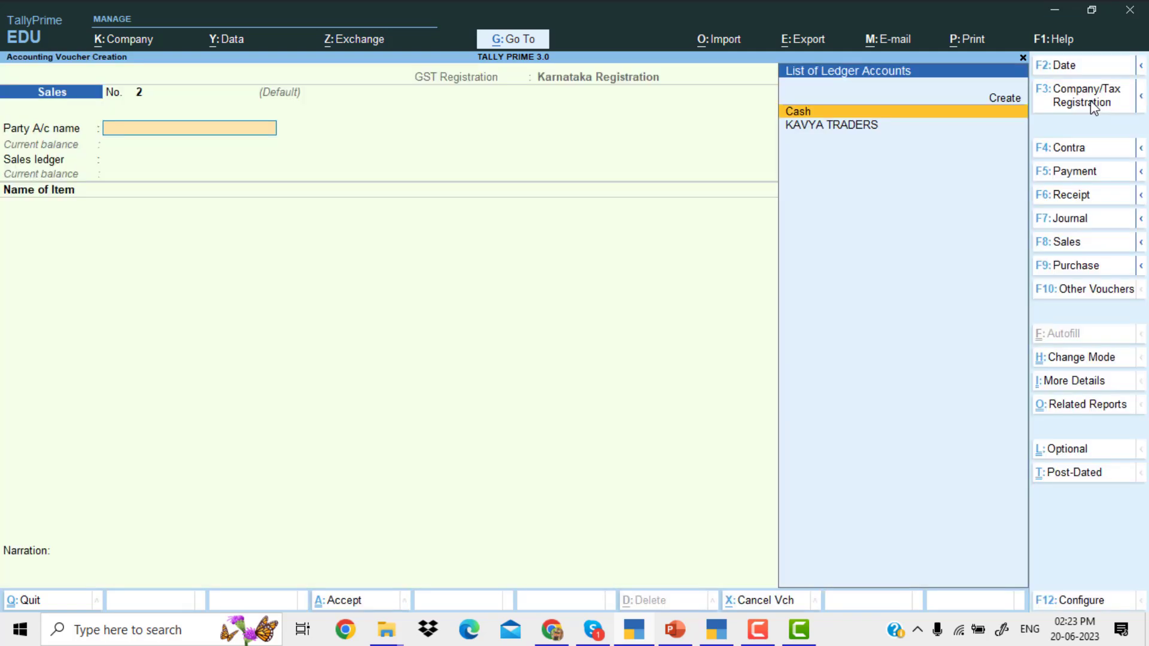
click(1125, 95)
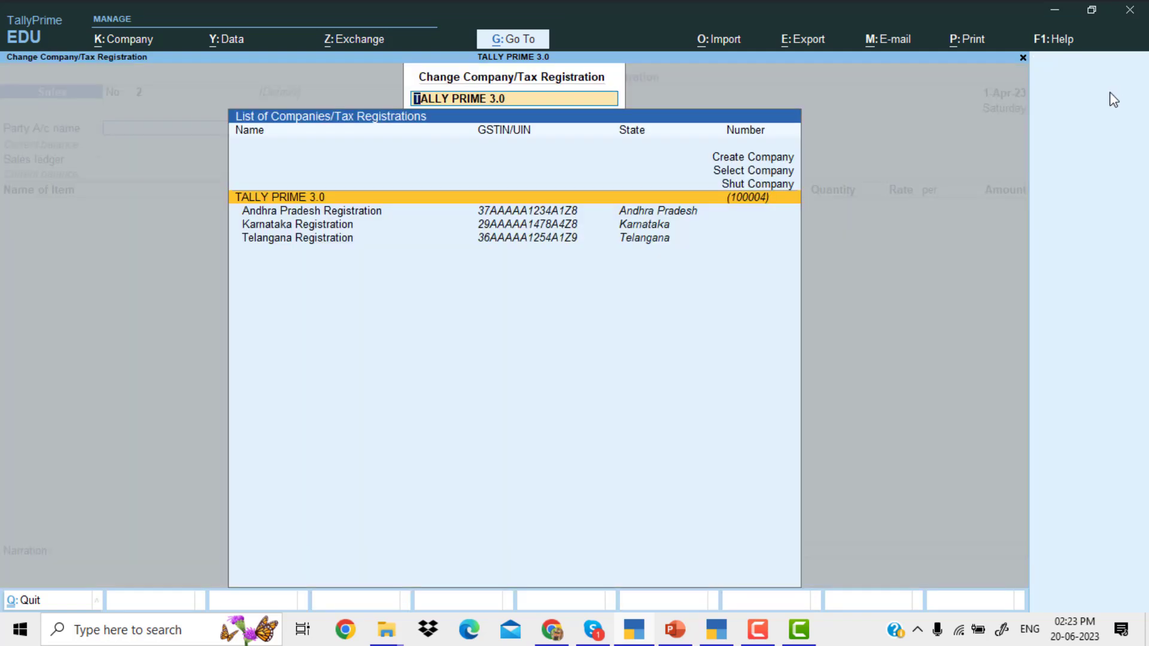
key(Down)
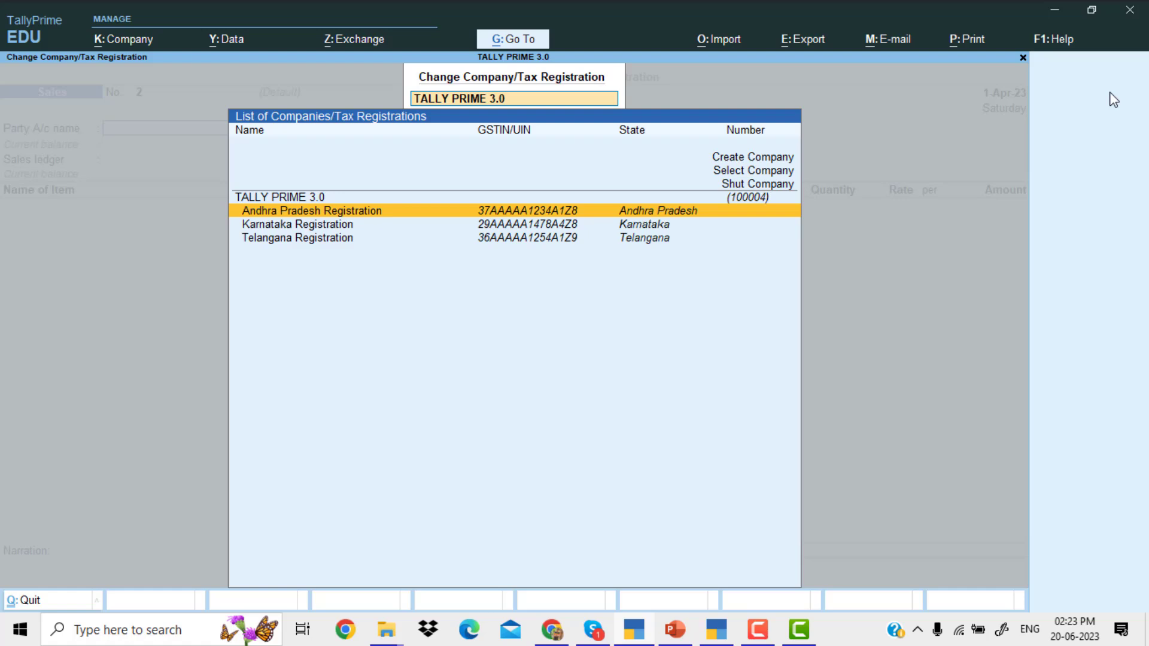
key(Up)
key(Down)
key(Down)
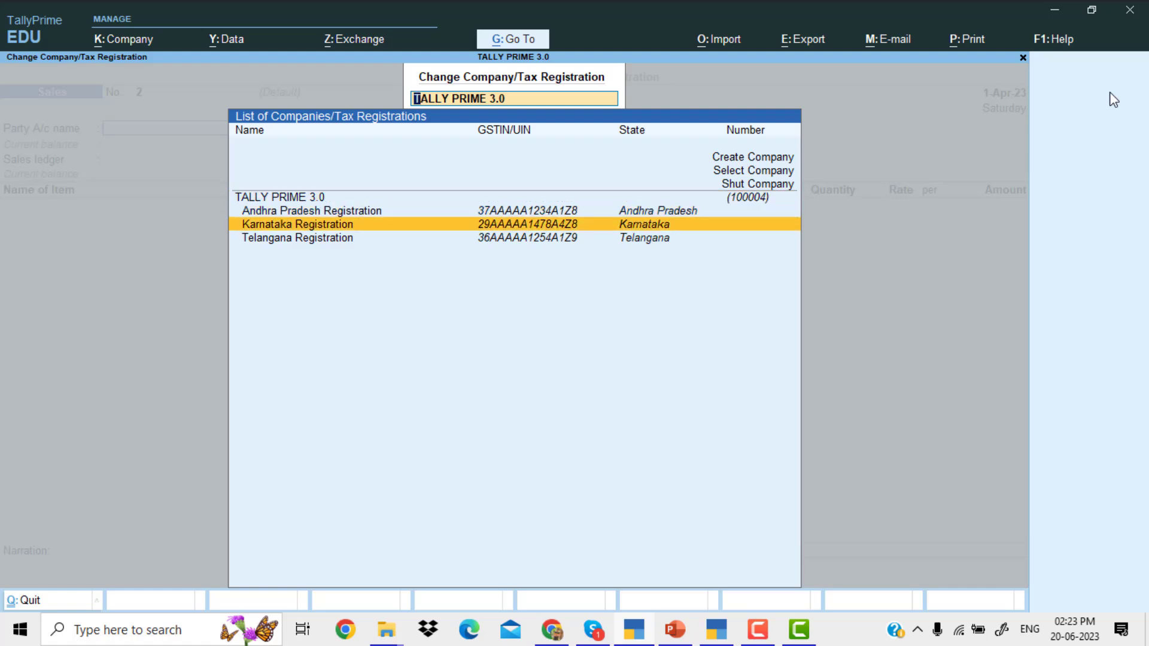
key(Return)
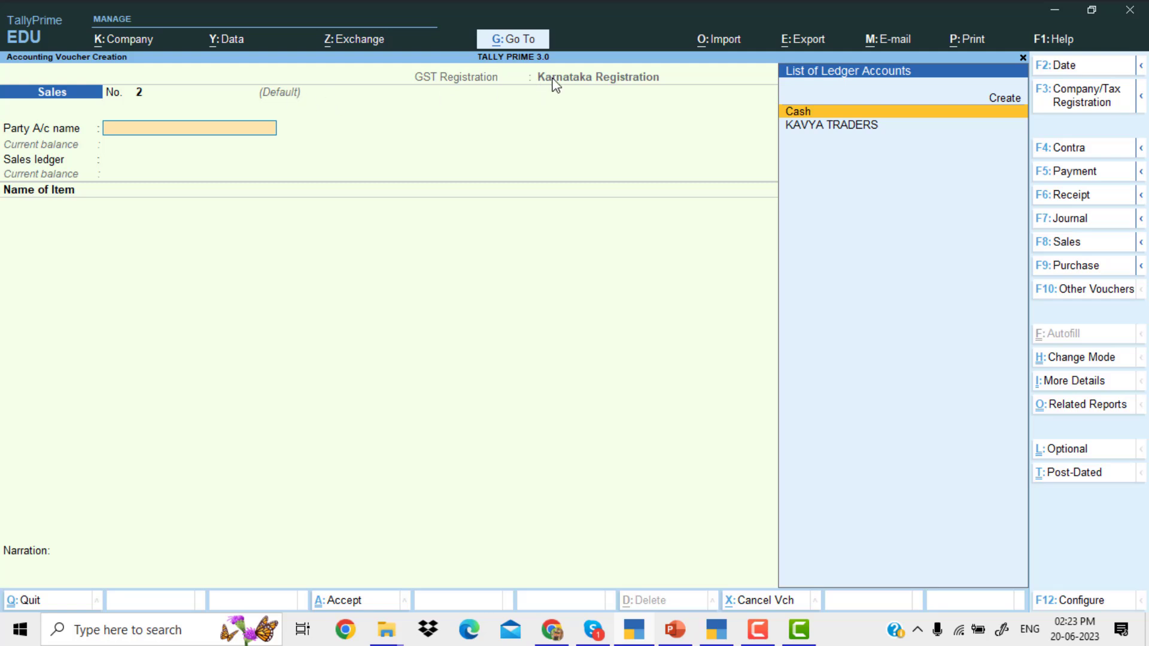
- Switch the sales voucher to Telangana Registration
click(1086, 113)
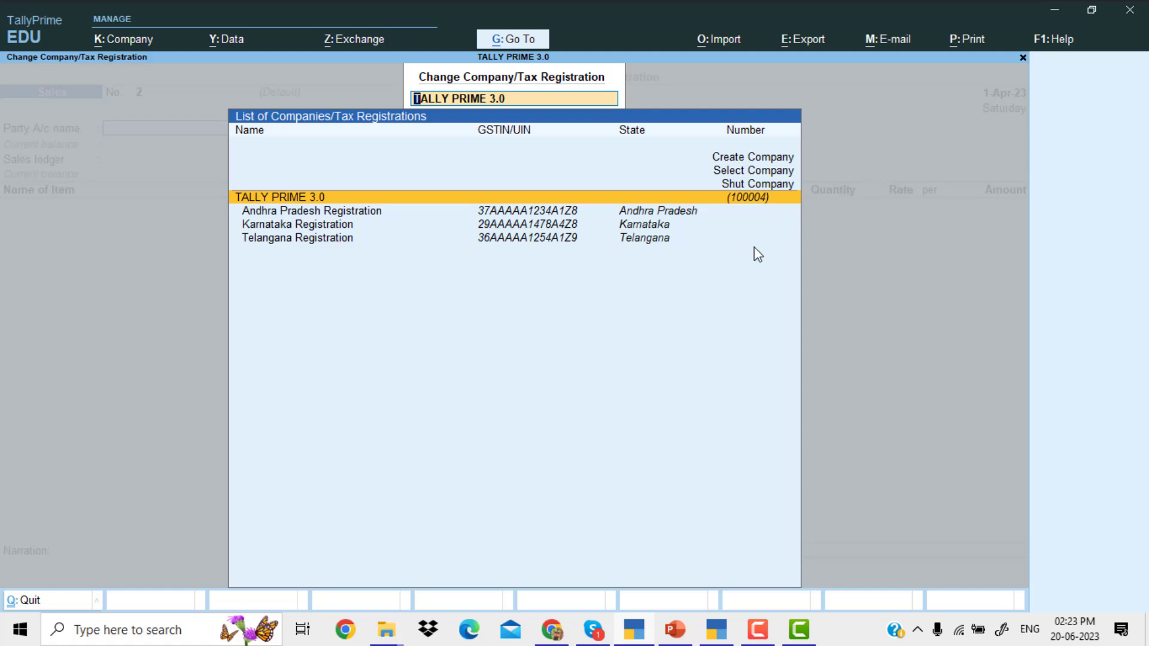
key(Down)
key(Down)
key(Down)
key(Return)
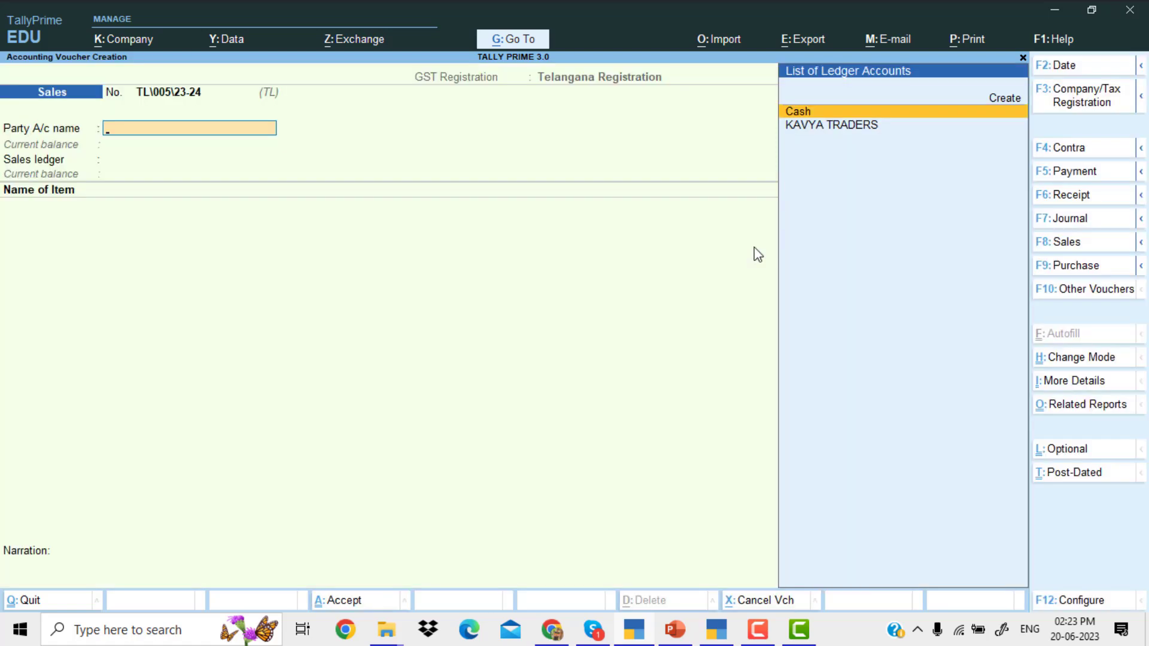
- Change the sales voucher to Karnataka Registration with the KA series and the system default voucher number
click(1098, 98)
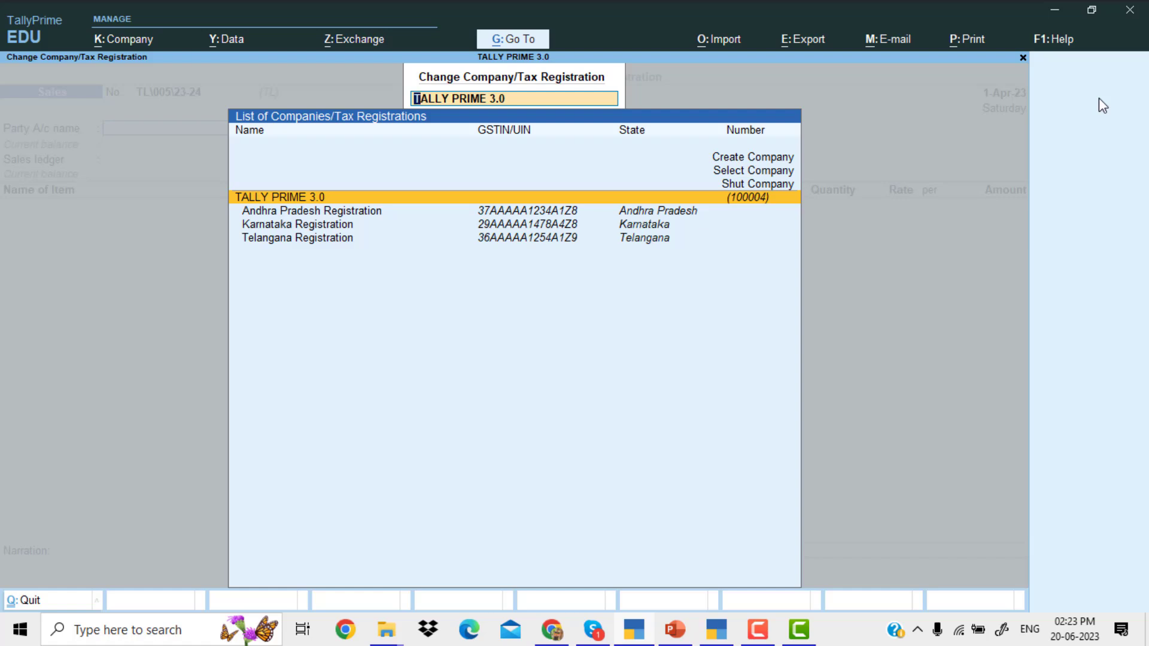
key(Down)
key(Down)
key(Return)
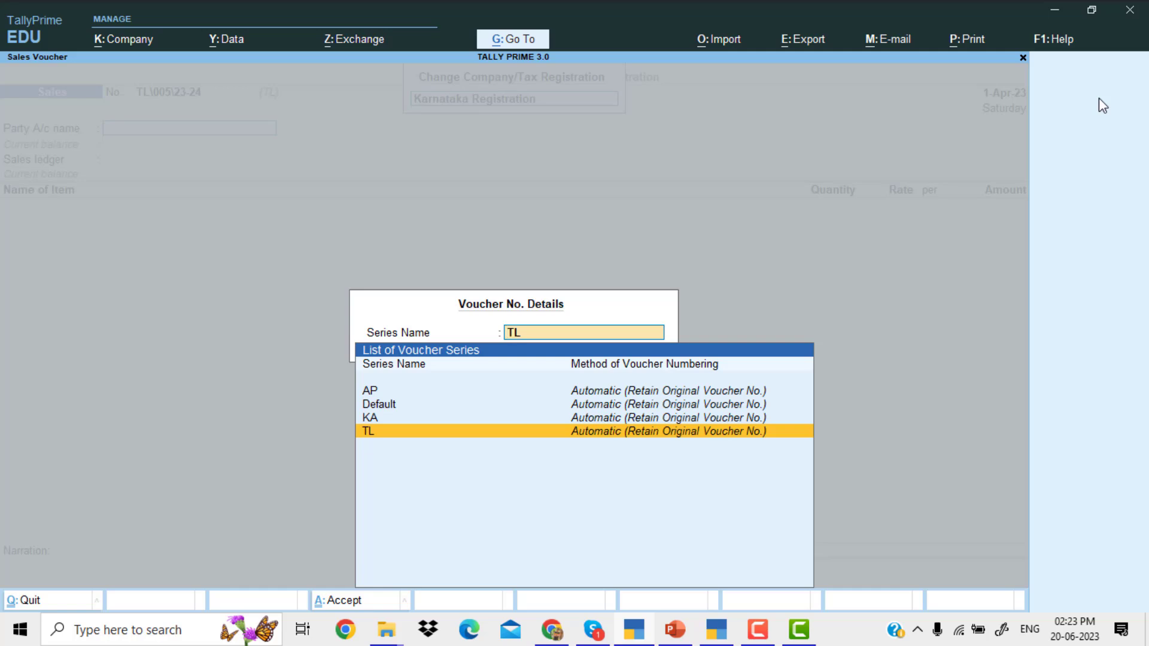
key(Up)
key(Return)
key(Return)
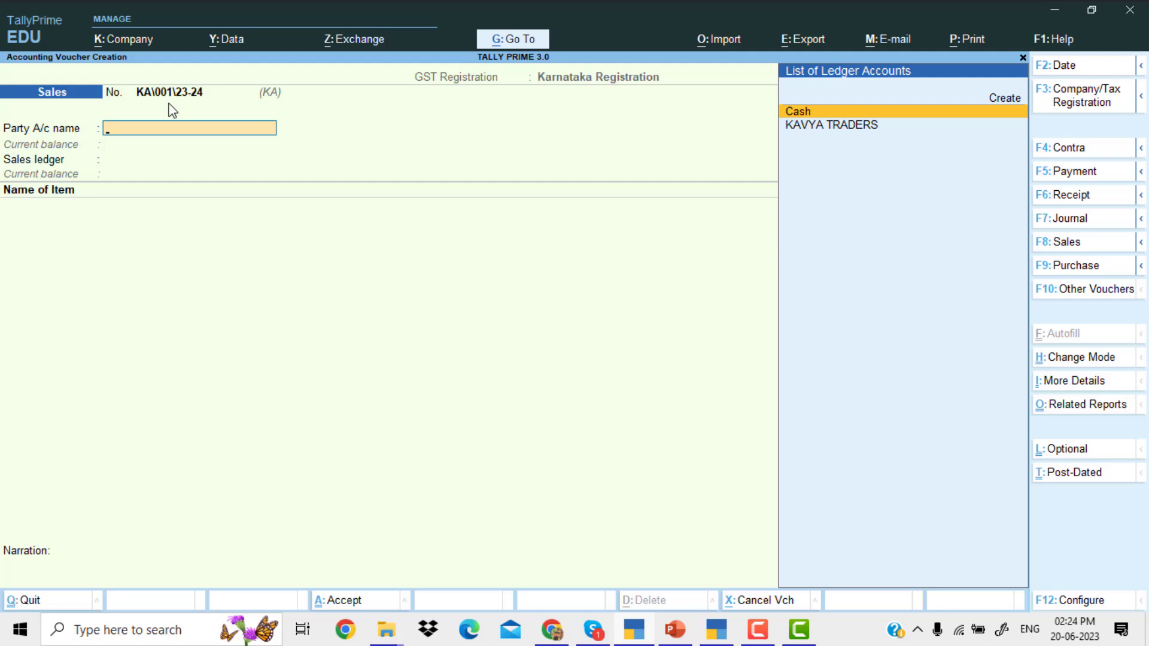
- Choose Cash as the party of voucher KA\001\23-24 and accept its party details with the dispatch details left blank
key(Return)
key(Return)
key(Return)
key(Return)
key(Return)
key(Return)
key(Return)
key(Return)
key(Return)
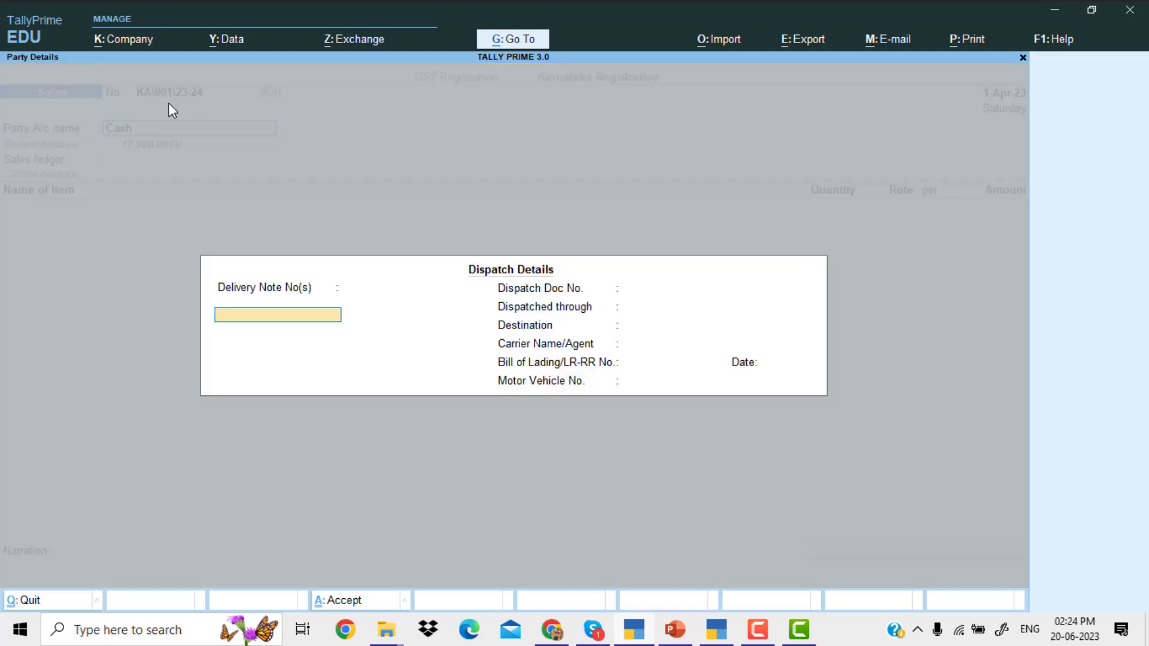
key(Return)
key(Return)
key(Return)
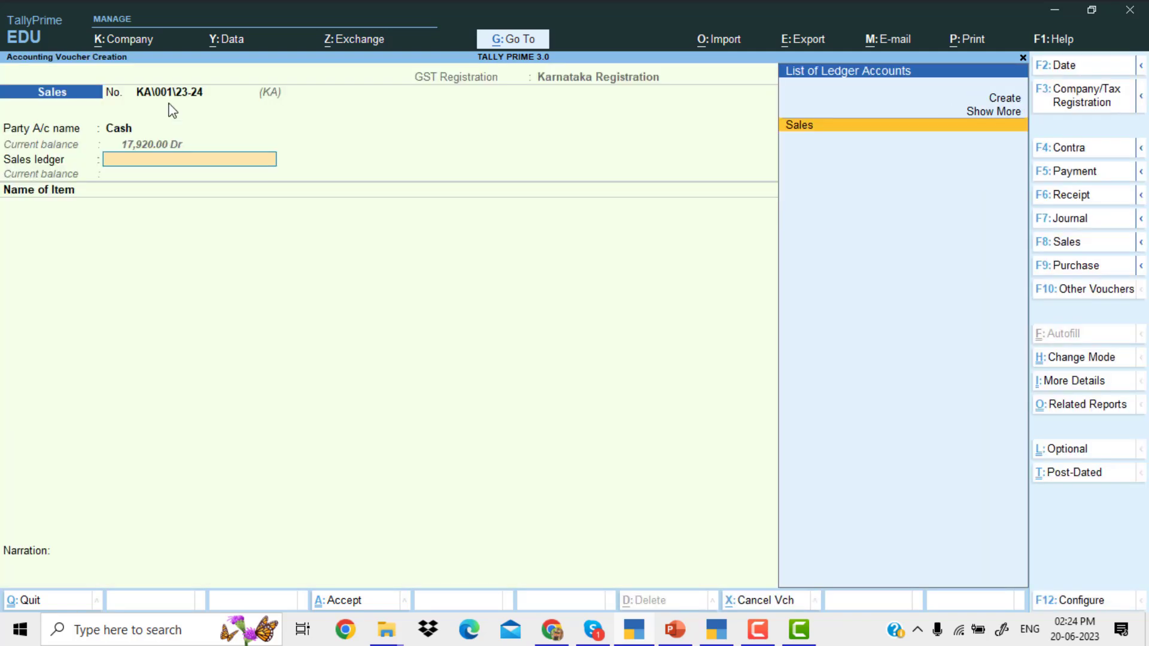
- Choose the Sales ledger and enter Item with quantity 1 nos at rate 200 in voucher KA\001\23-24
key(Return)
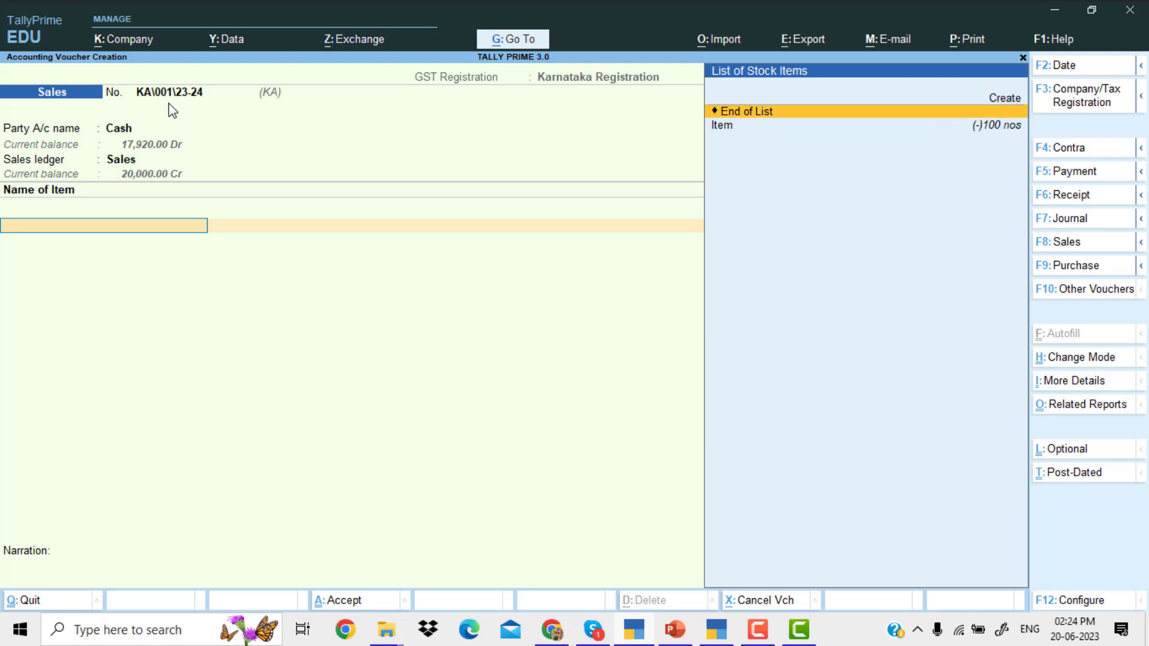
key(Down)
key(Return)
text(1)
key(Return)
key(Return)
key(Return)
key(Return)
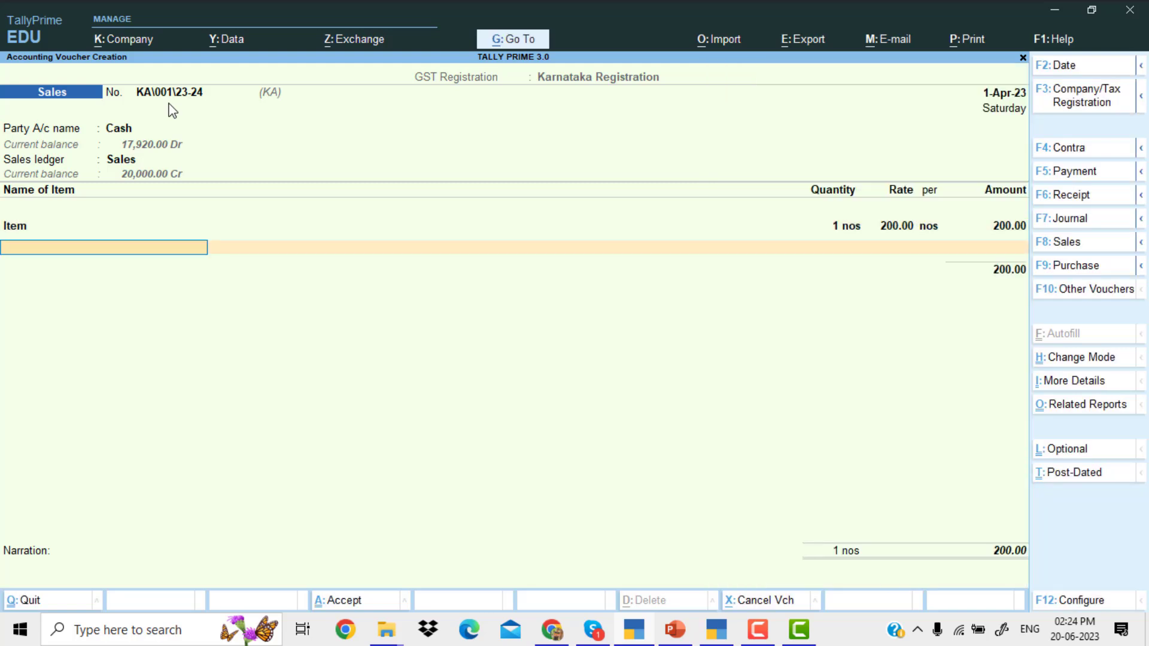
- Enter CGST and SGST as the tax ledgers of voucher KA\001\23-24
key(Return)
text(CG)
key(Return)
text(SG)
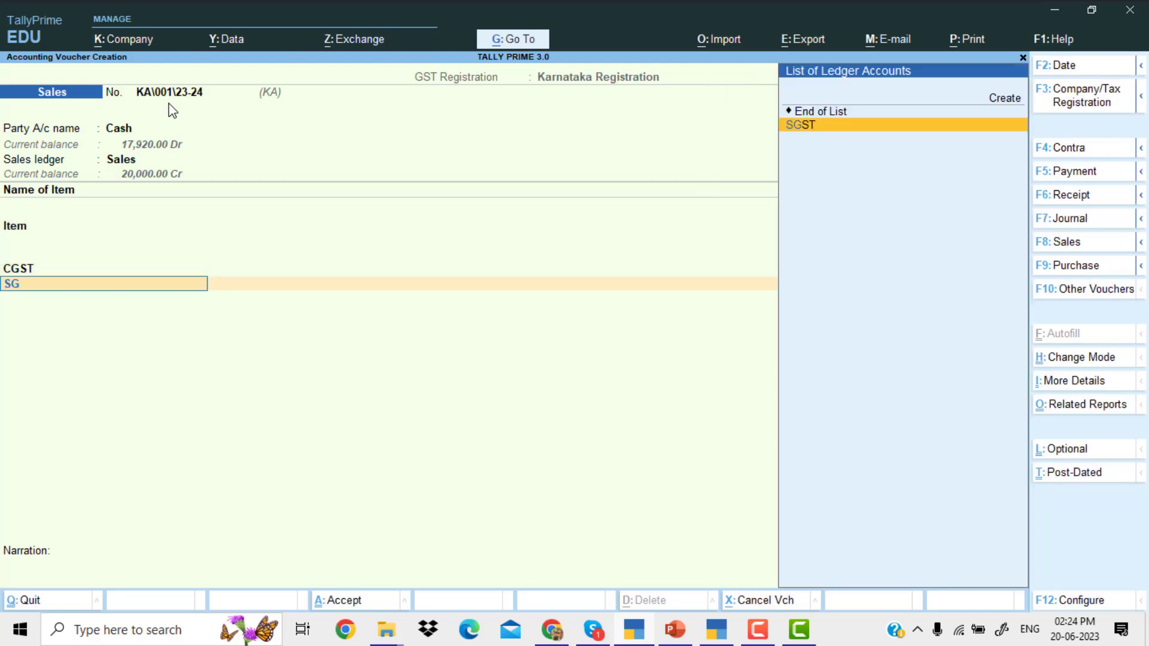
key(BackSpace)
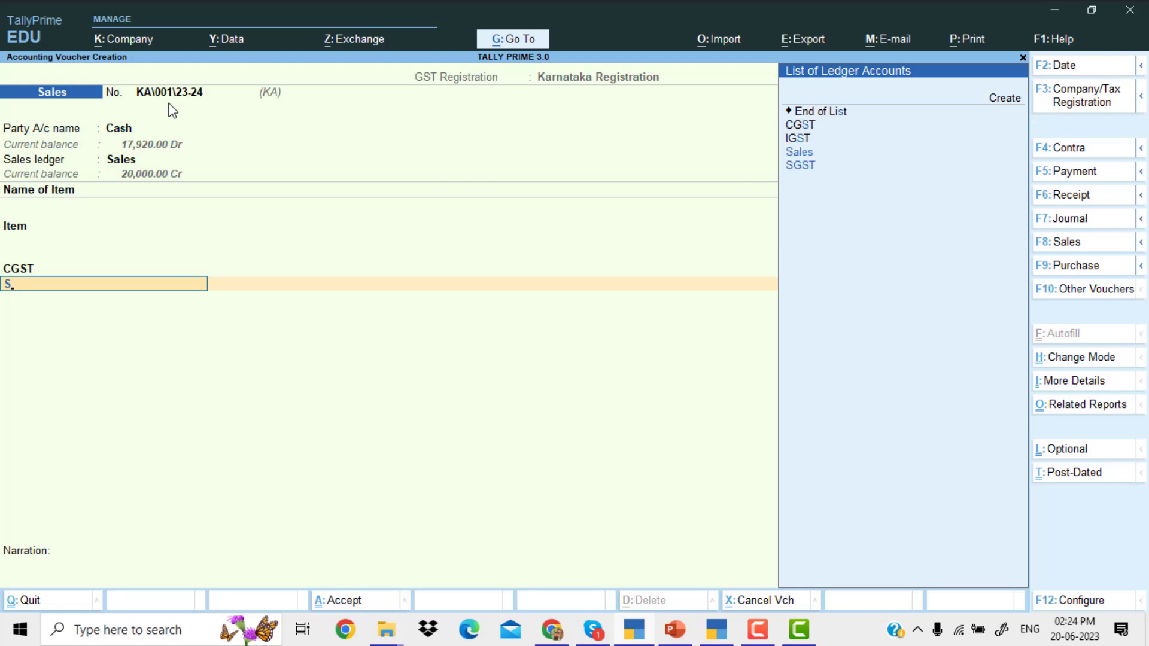
key(Return)
key(Down)
key(Down)
key(Down)
key(Down)
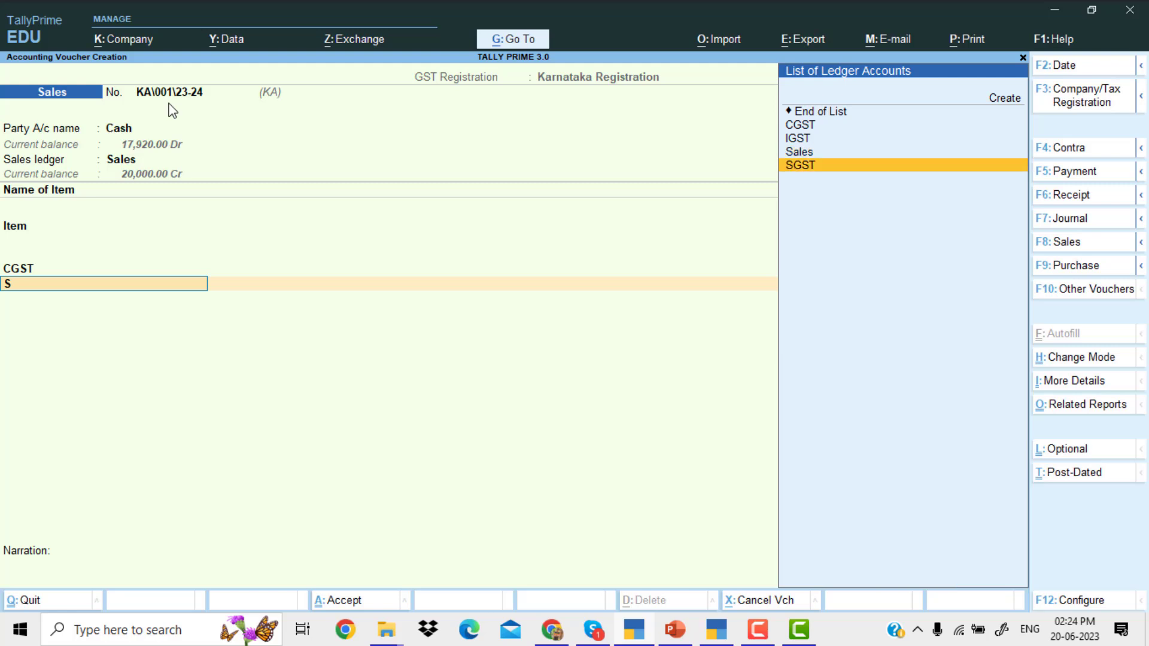
key(Return)
- Replace the CGST and SGST lines with IGST in voucher KA\001\23-24, and quit the voucher without saving it
key(BackSpace)
key(BackSpace)
key(BackSpace)
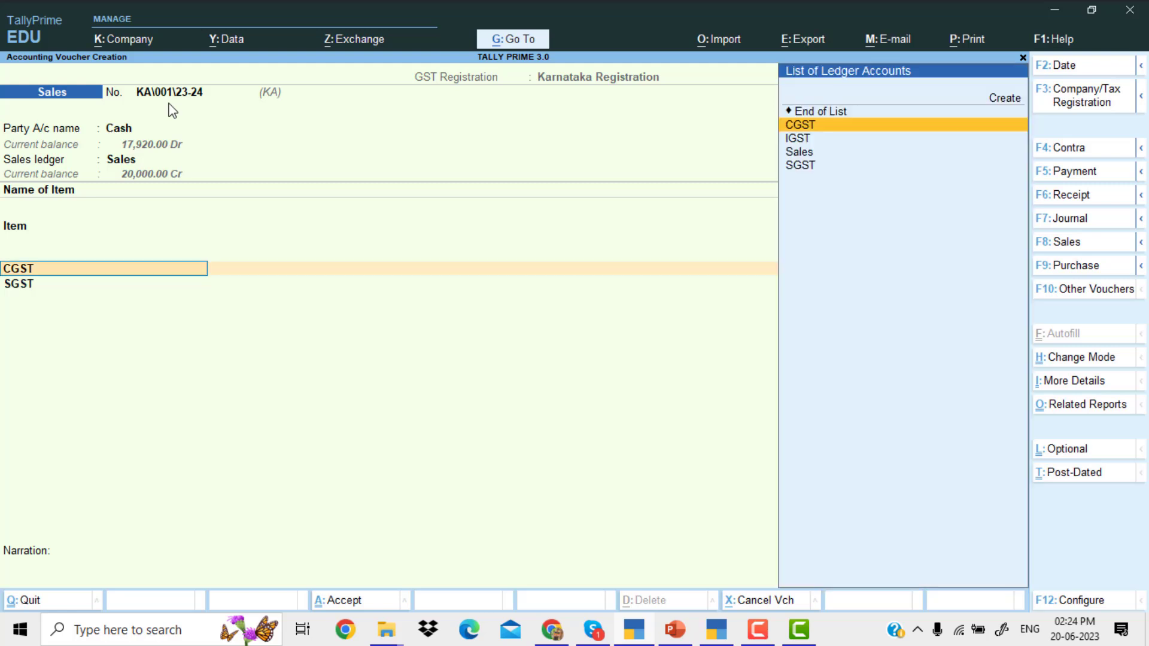
key(Up)
key(Up)
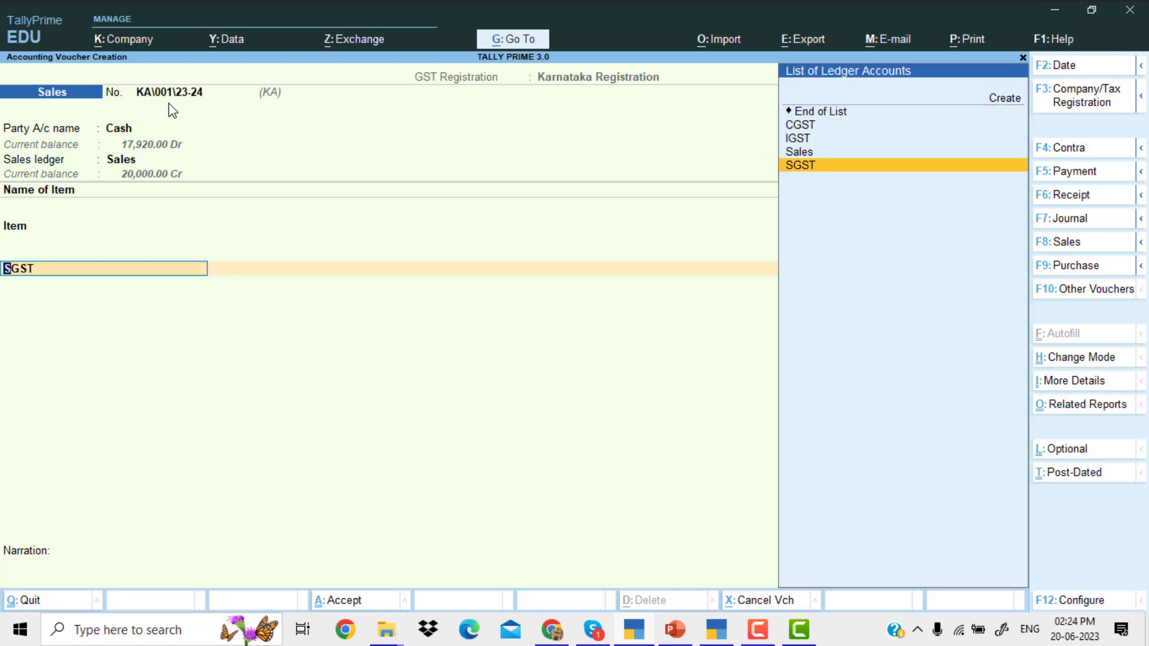
key(Up)
key(Up)
key(Up)
key(Up)
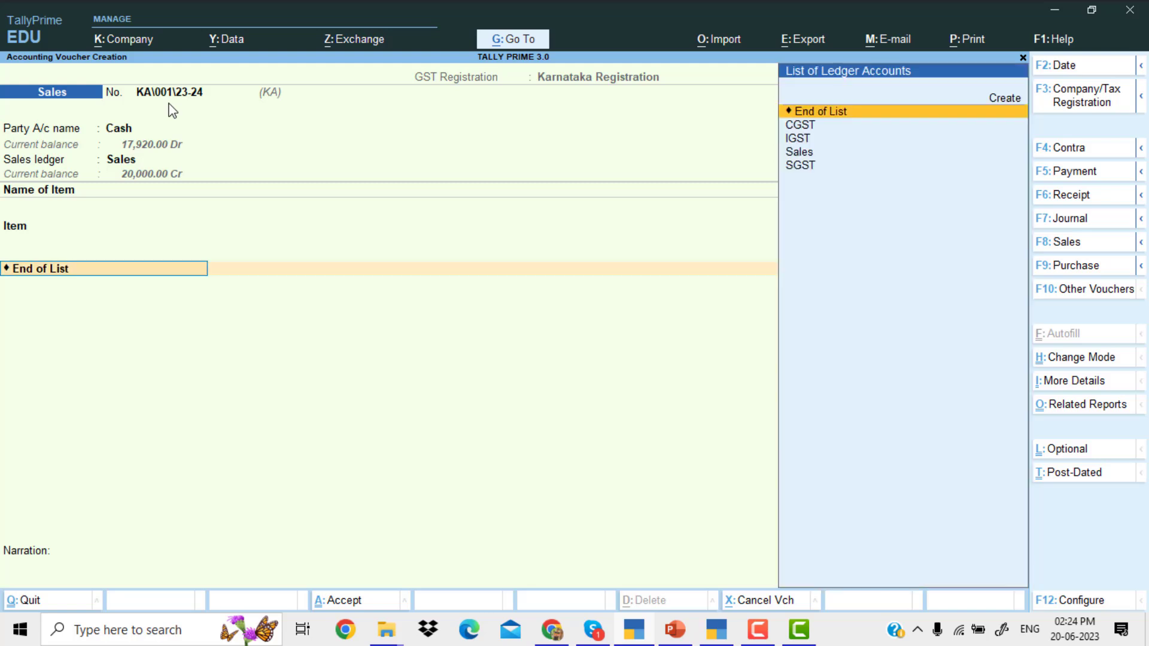
text(i)
key(Return)
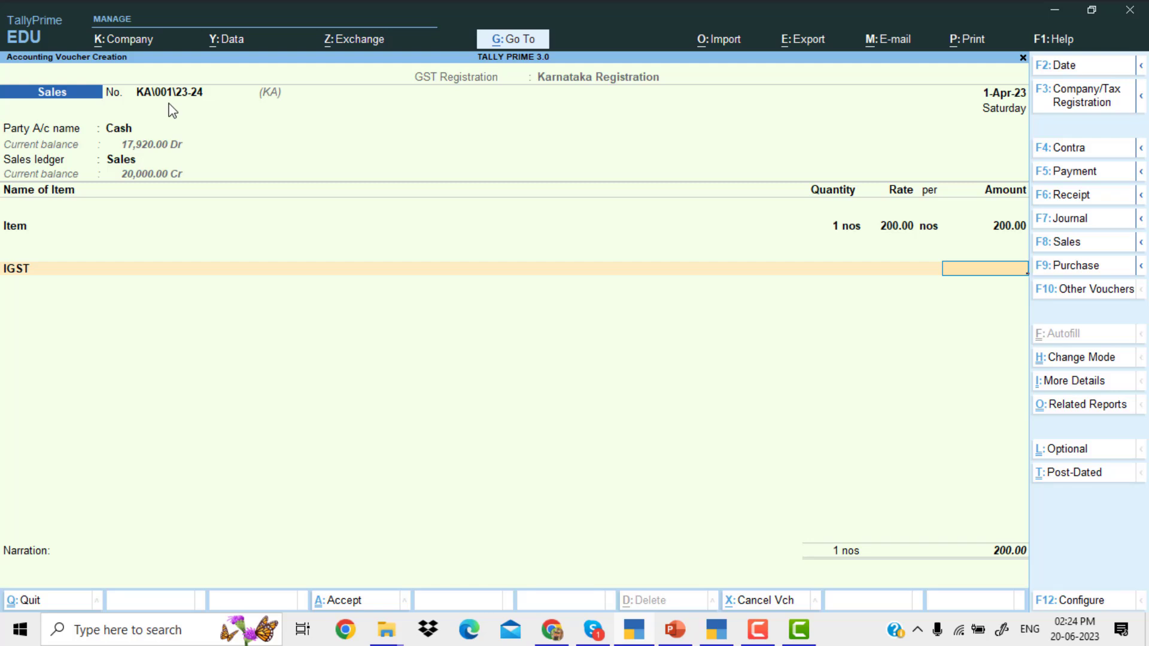
key(Escape)
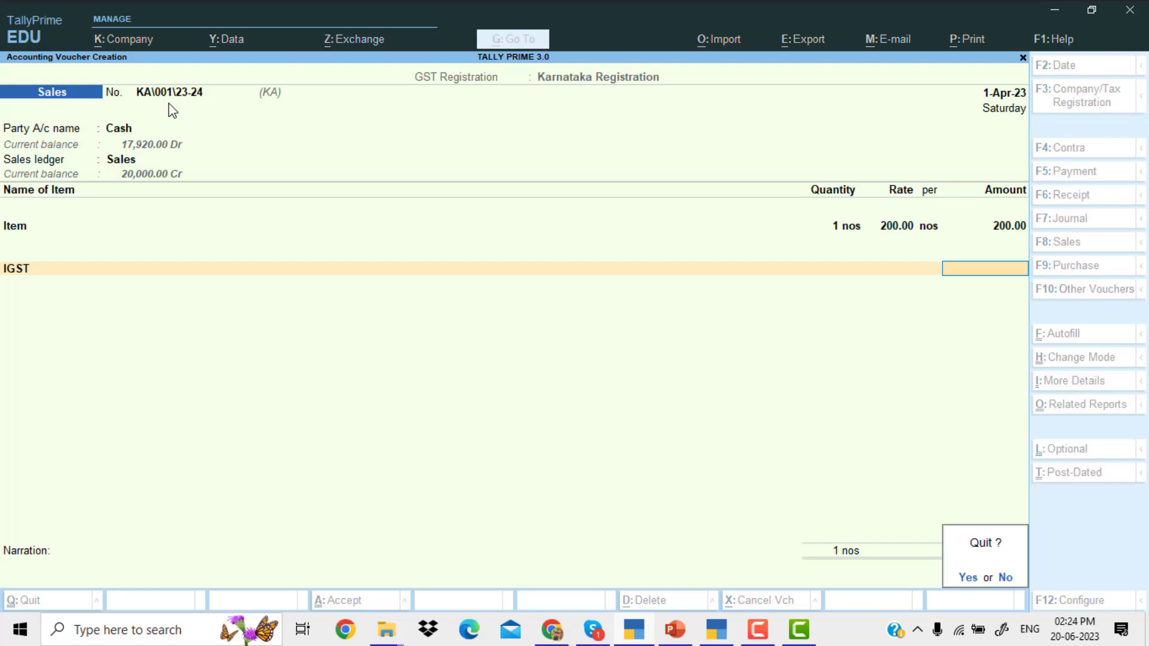
key(y)
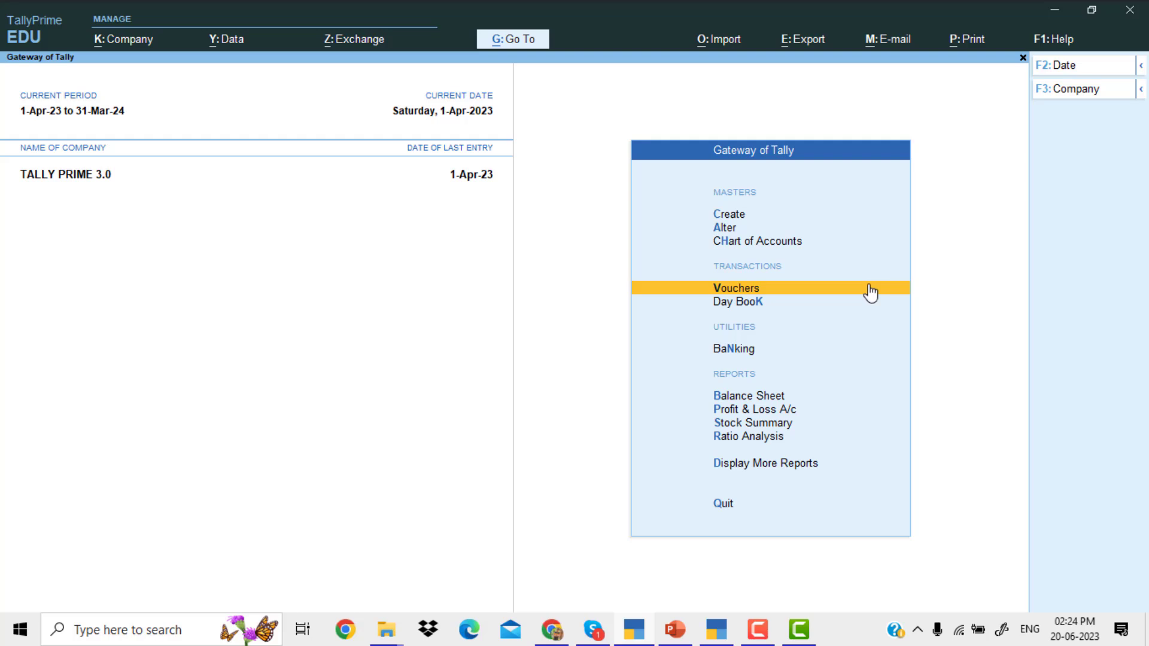
- Open the Sales voucher type for alteration from the voucher type masters
key(Up)
key(Up)
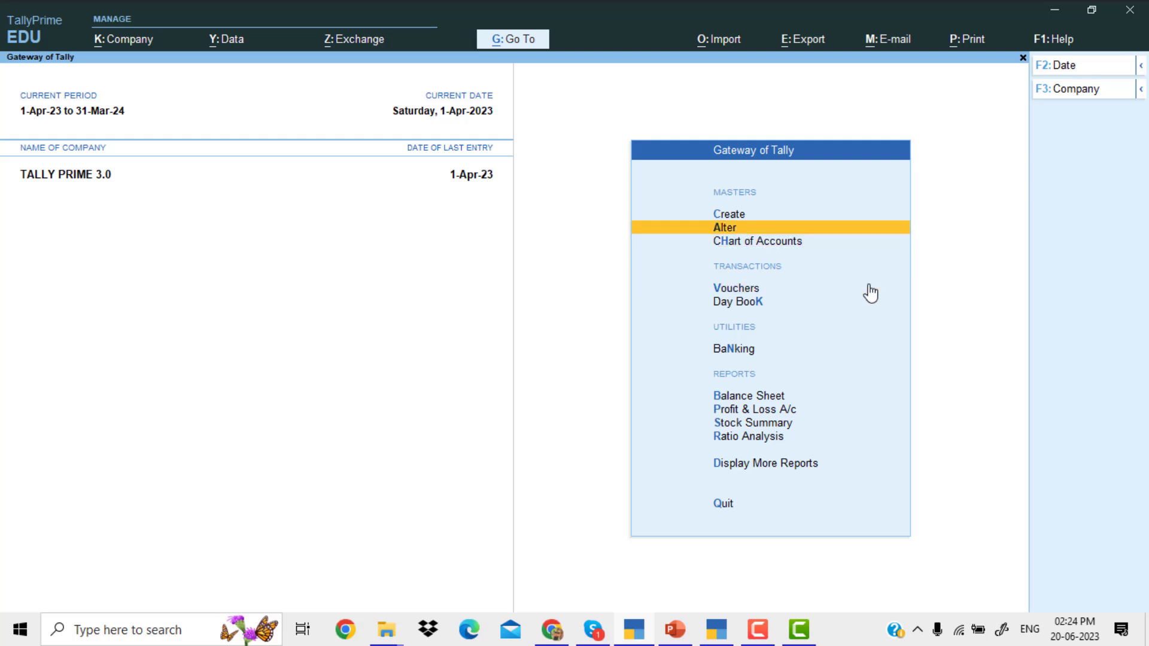
key(Return)
key(Down)
key(Down)
key(Down)
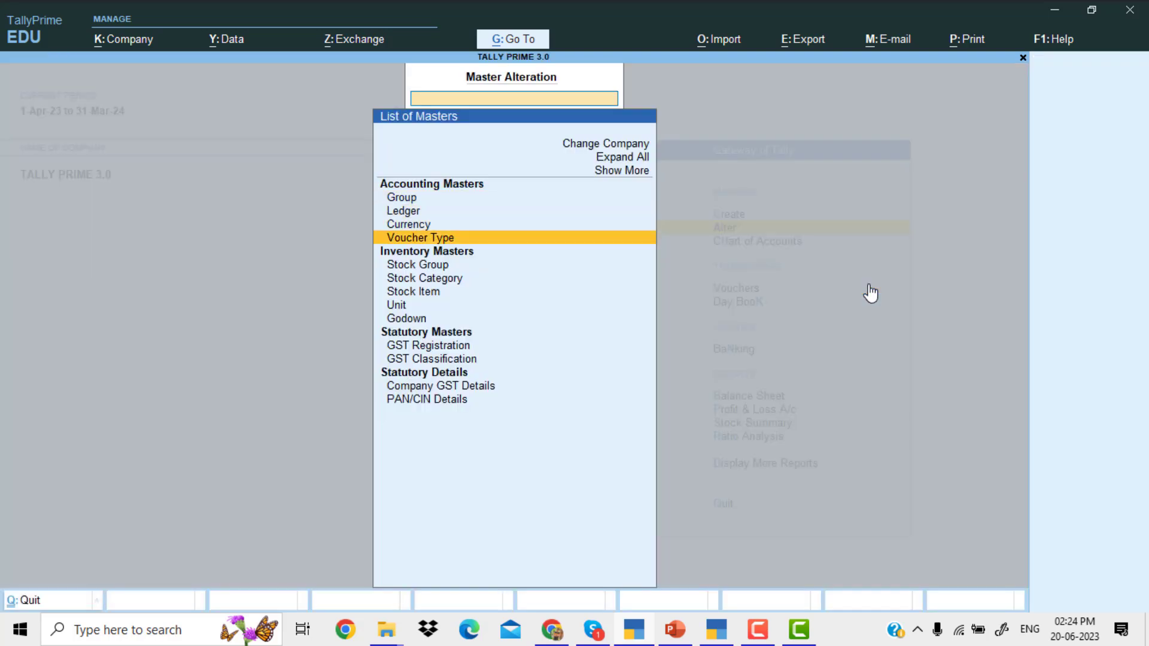
key(Return)
text(SAL)
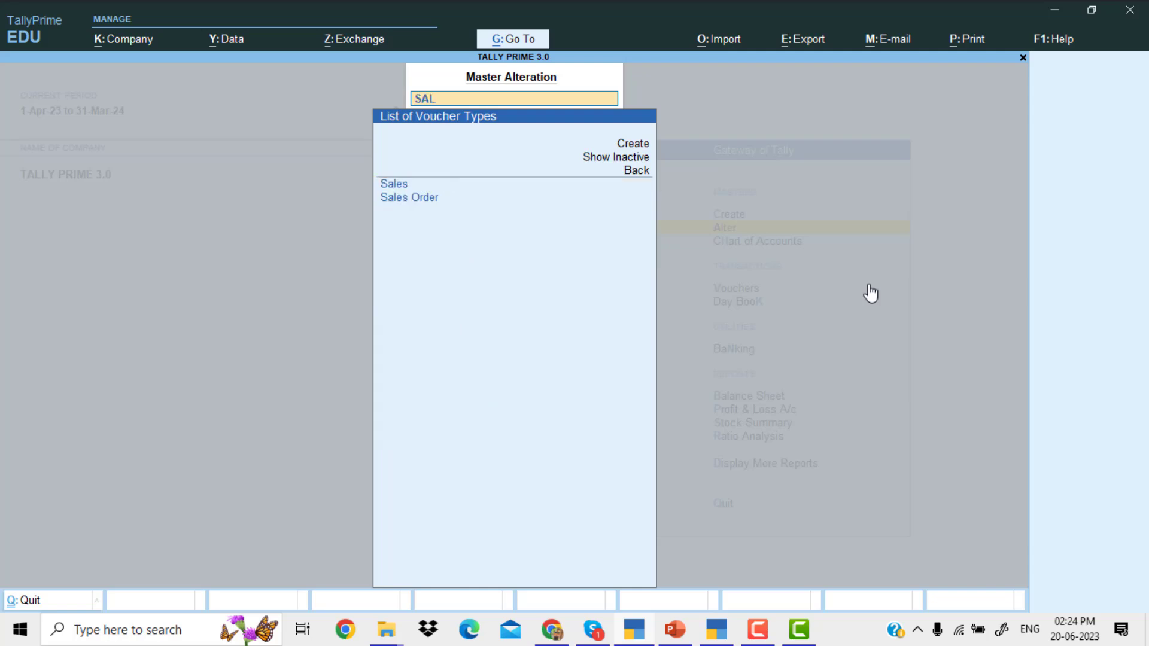
key(Return)
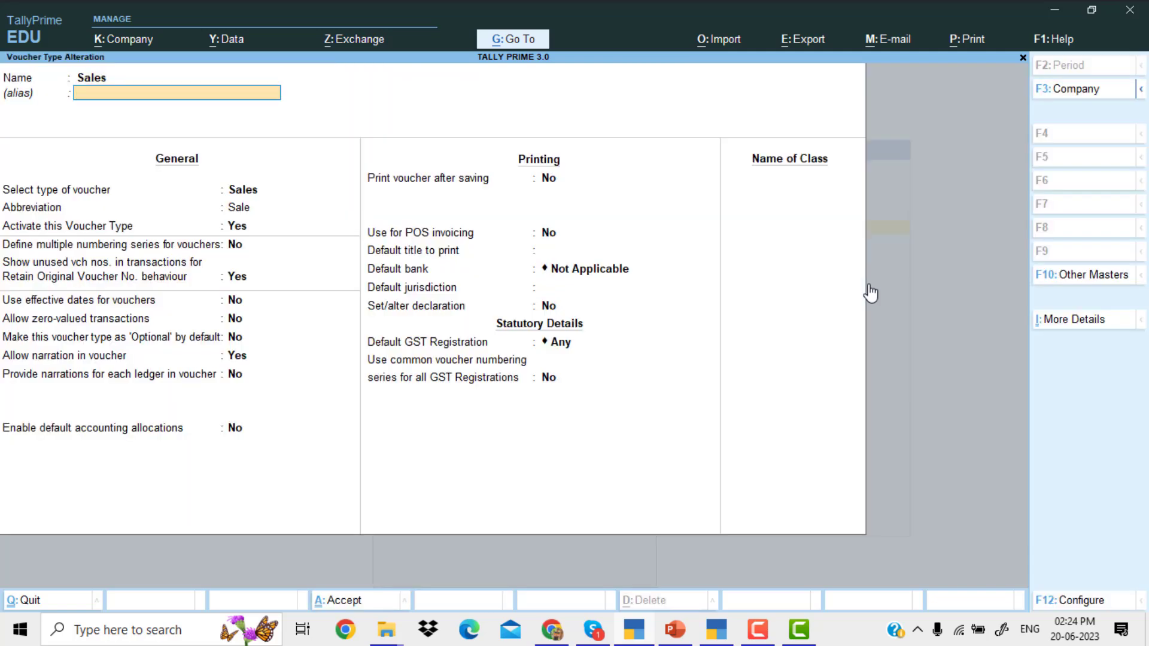
- Set the Sales voucher type's default GST registration to Andhra Pradesh Registration, keep common numbering at No, save it and return to the Gateway of Tally
click(566, 347)
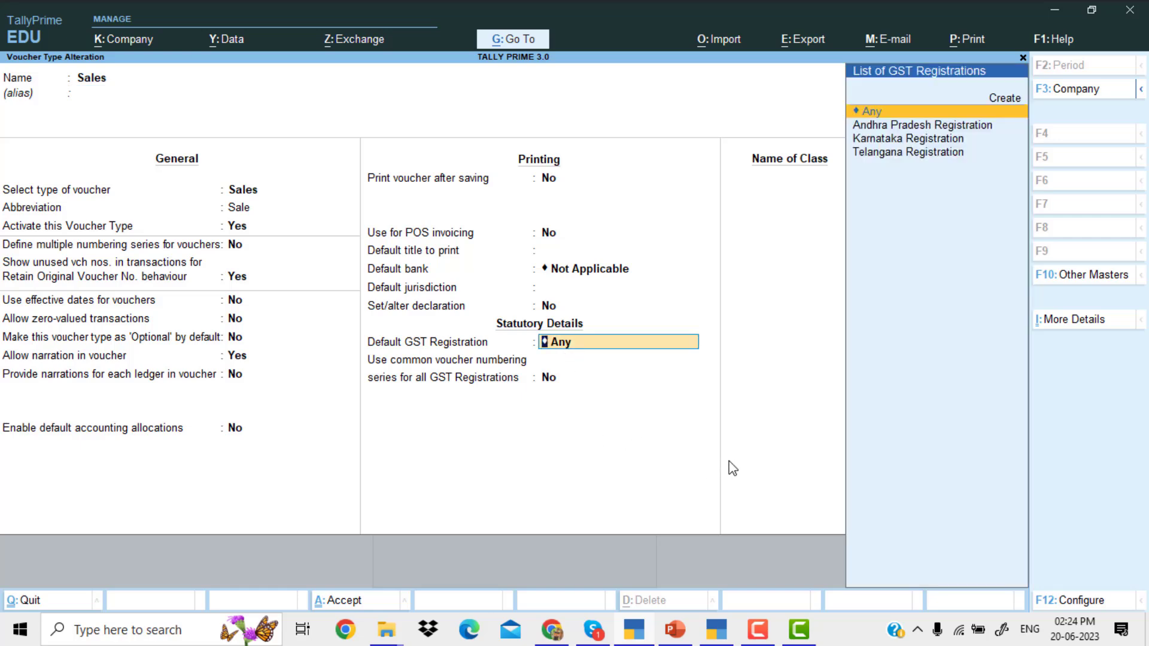
key(Down)
key(Return)
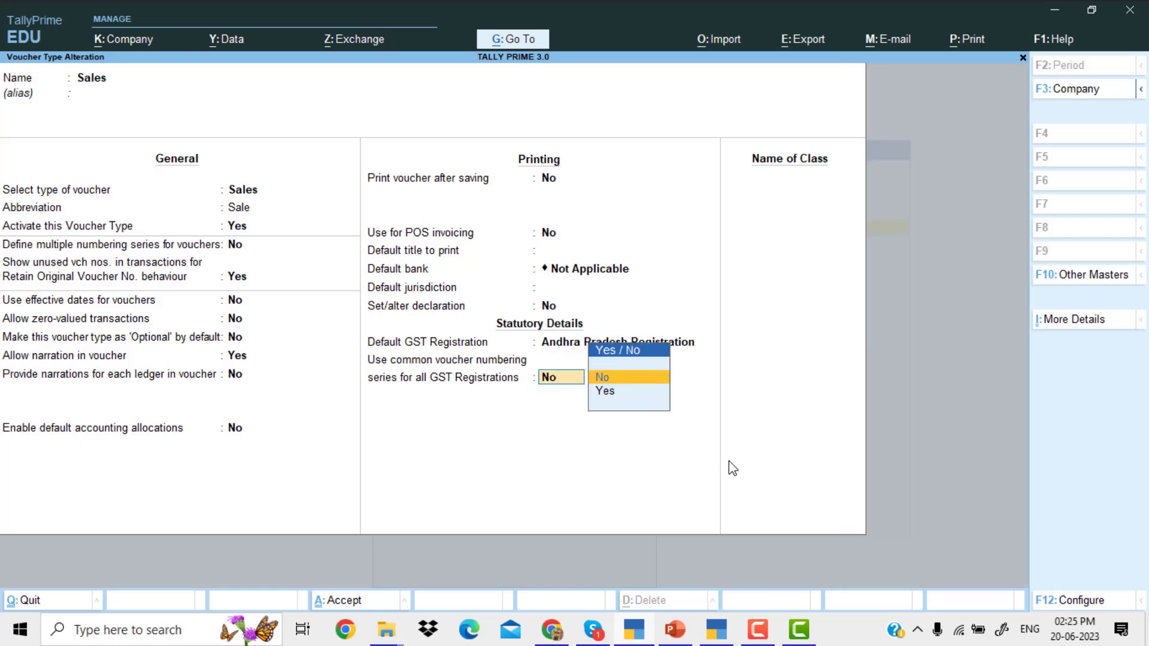
key(Return)
key(Return)
key(Return)
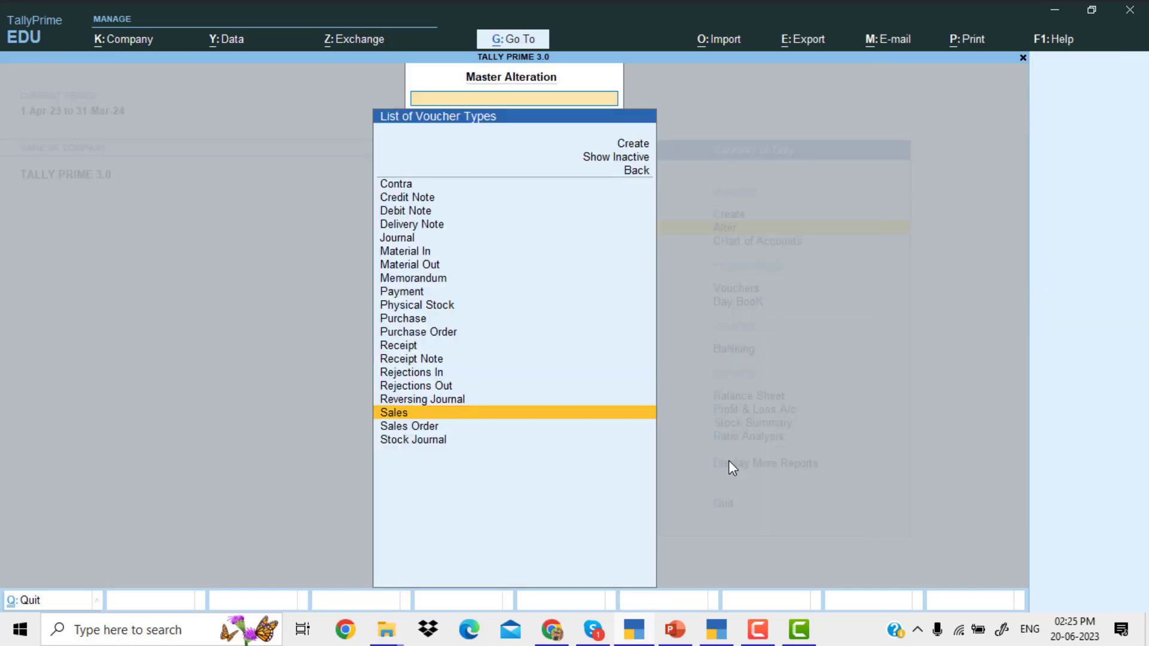
key(Escape)
key(Escape)
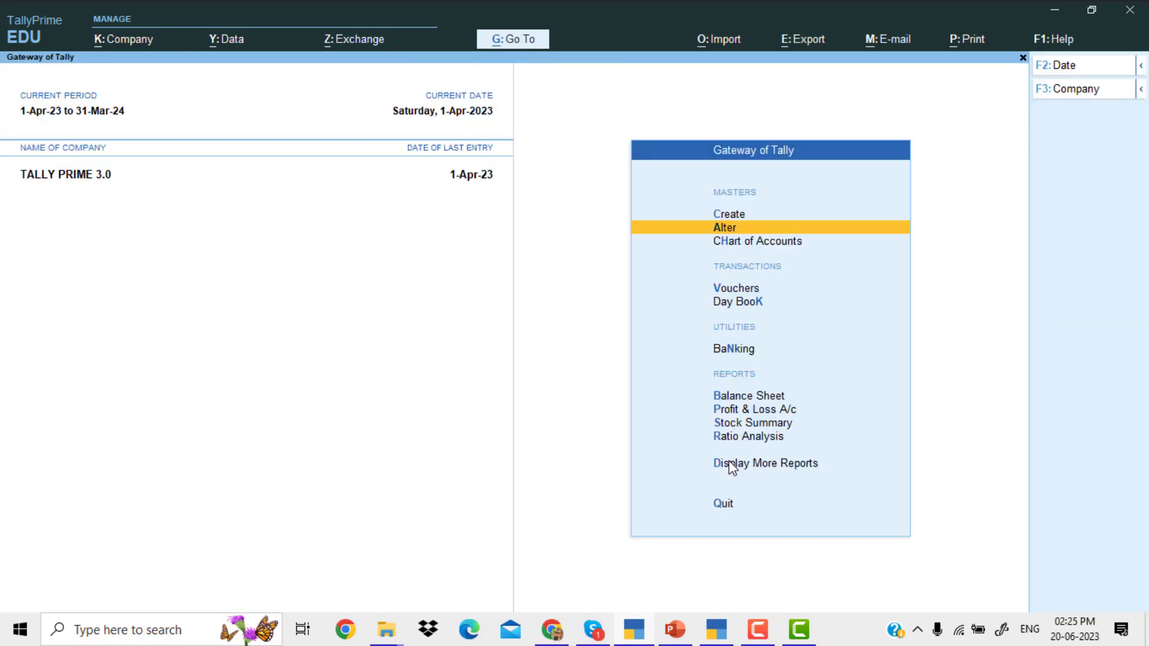
- Start a new Sales voucher with the AP numbering series
key(v)
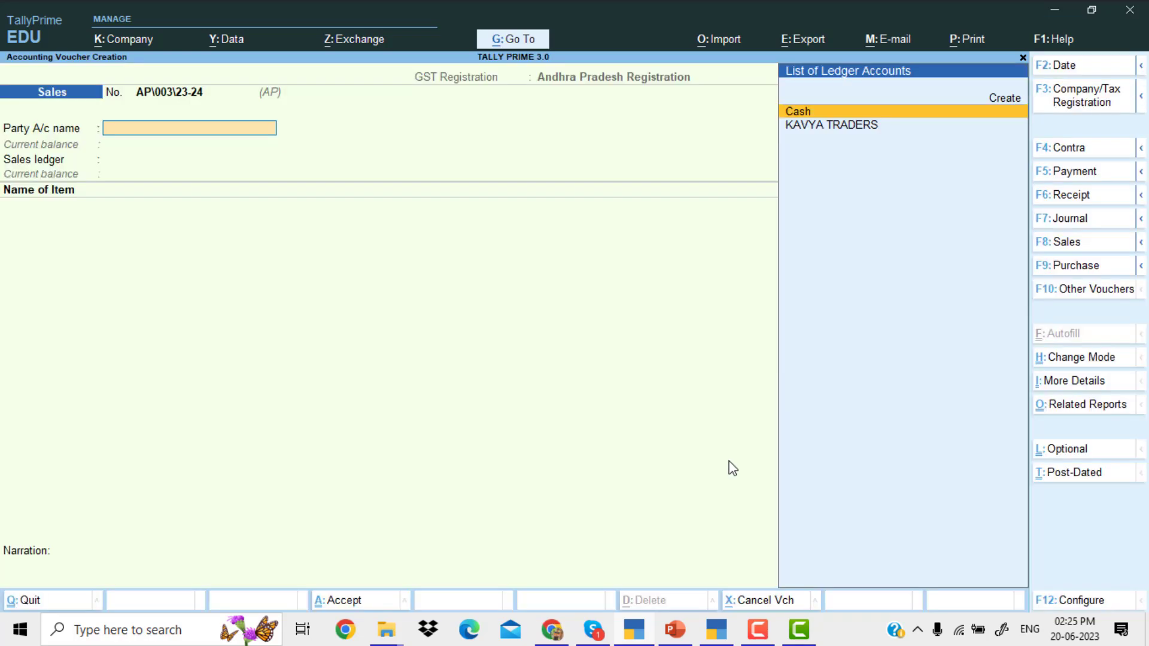
click(1088, 266)
click(1075, 241)
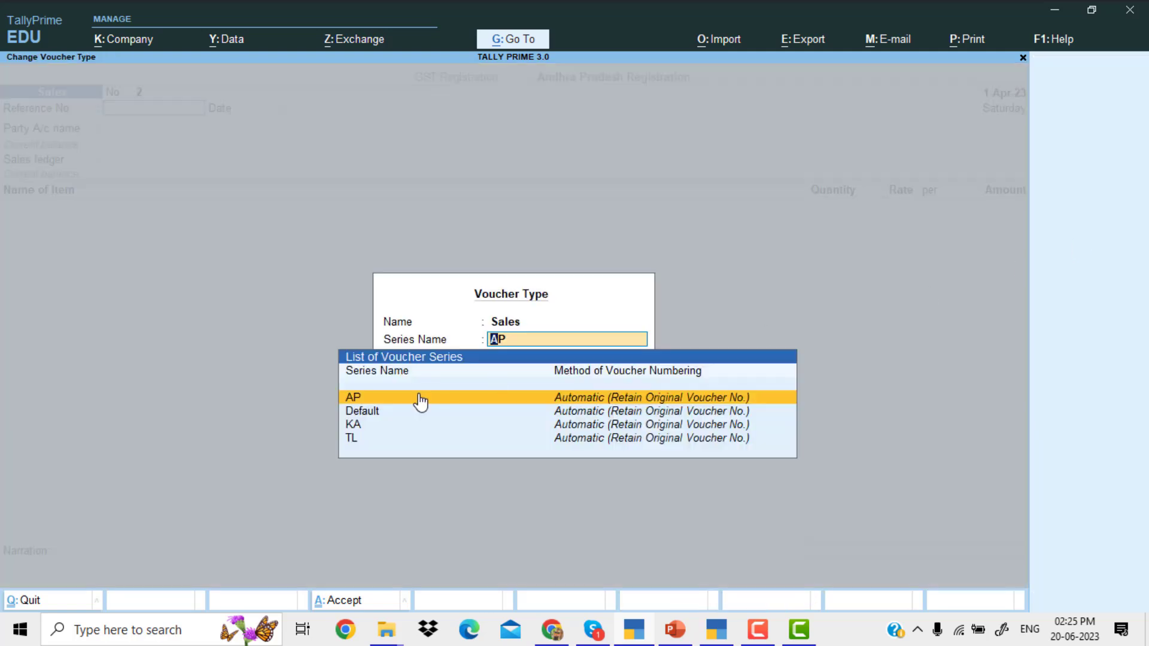
key(Return)
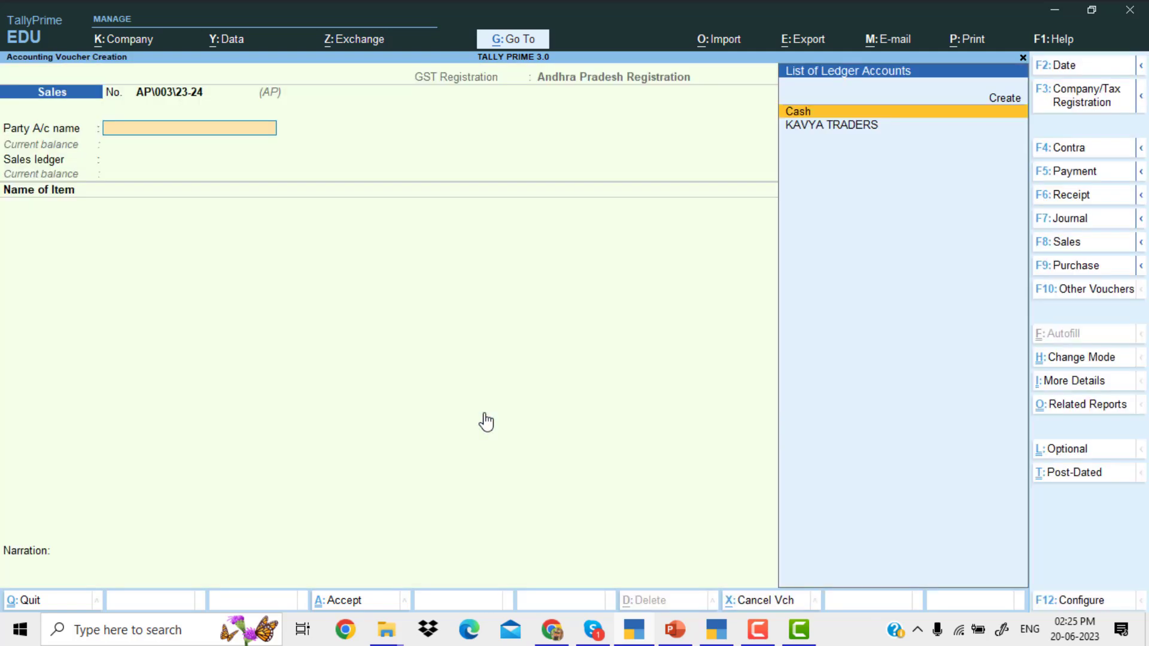
- Choose Cash as the party of voucher AP\003\23-24, accept its blank dispatch details and Andhra Pradesh party details, and choose the Sales ledger
key(Return)
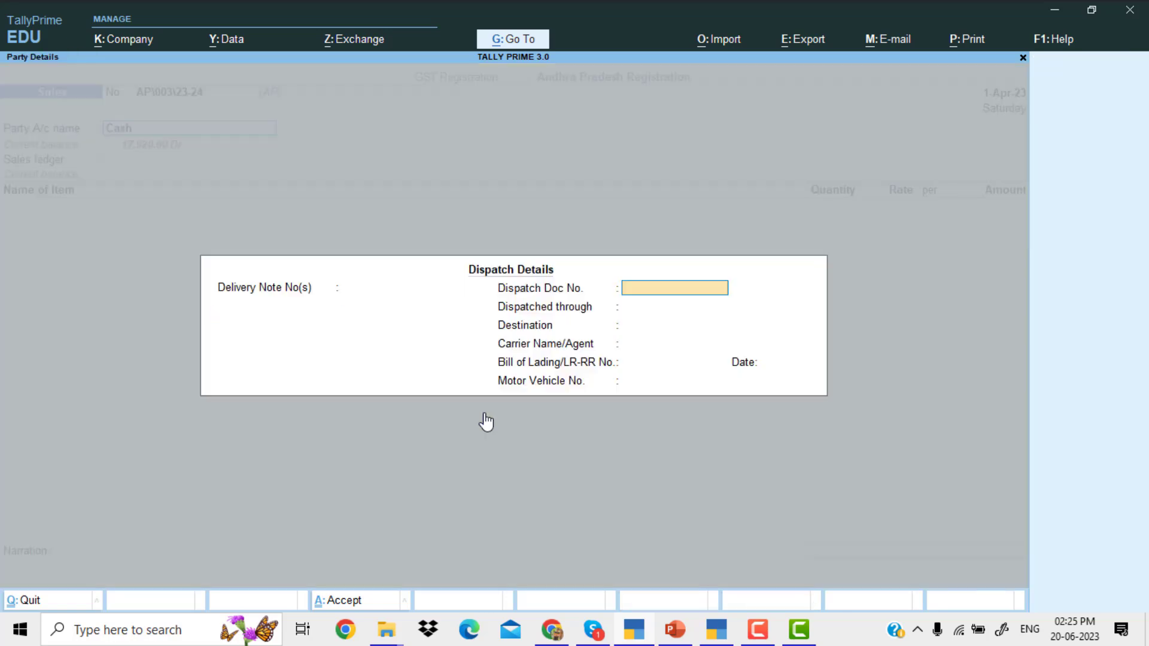
key(Return)
key(Return)
key(Return)
key(Return)
key(Return)
key(Return)
key(Return)
key(Return)
key(Return)
key(Return)
key(Return)
key(Return)
key(Return)
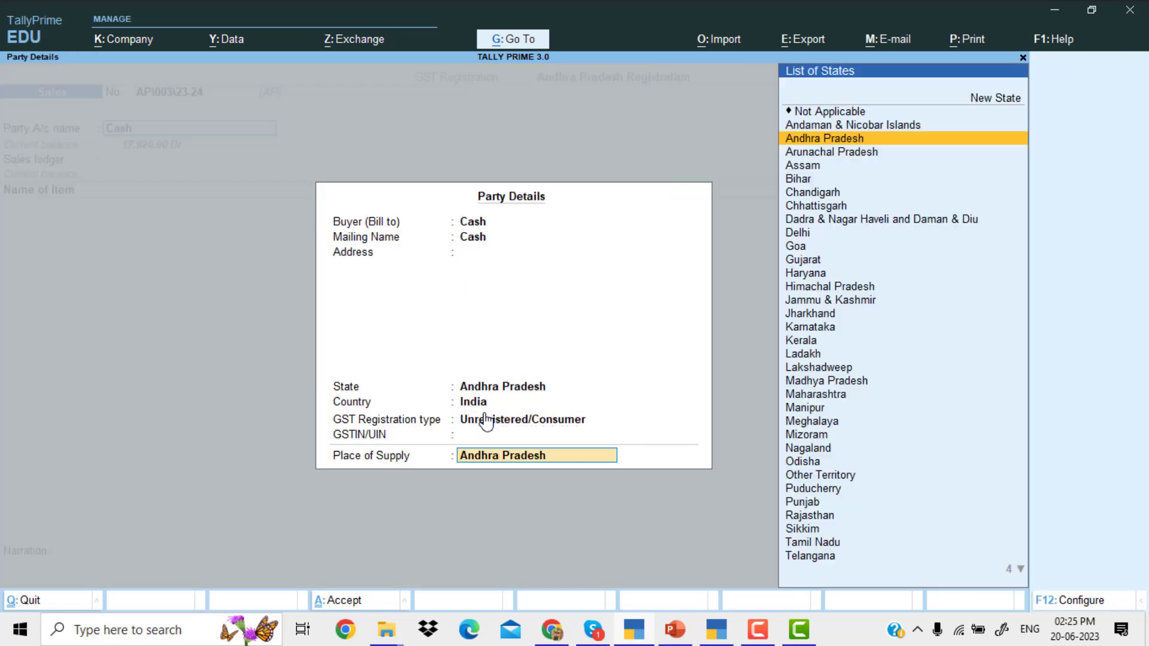
key(Return)
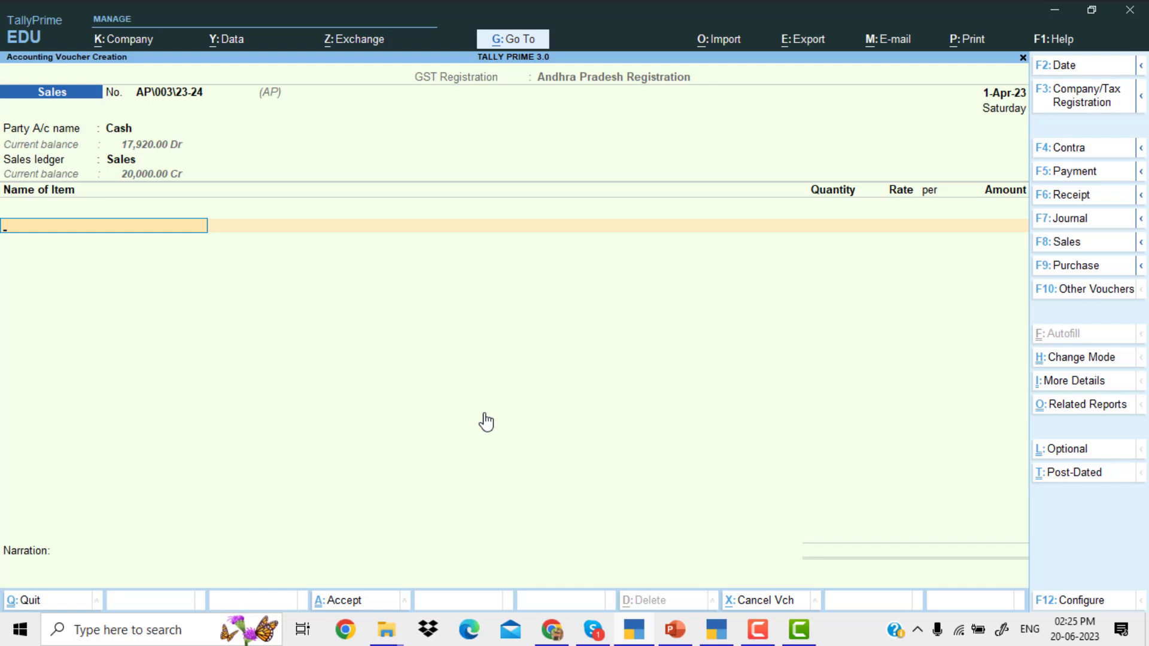
- Enter Item with quantity 20 nos at rate 200 in voucher AP\003\23-24
key(Return)
text(20)
key(Return)
key(Return)
key(Return)
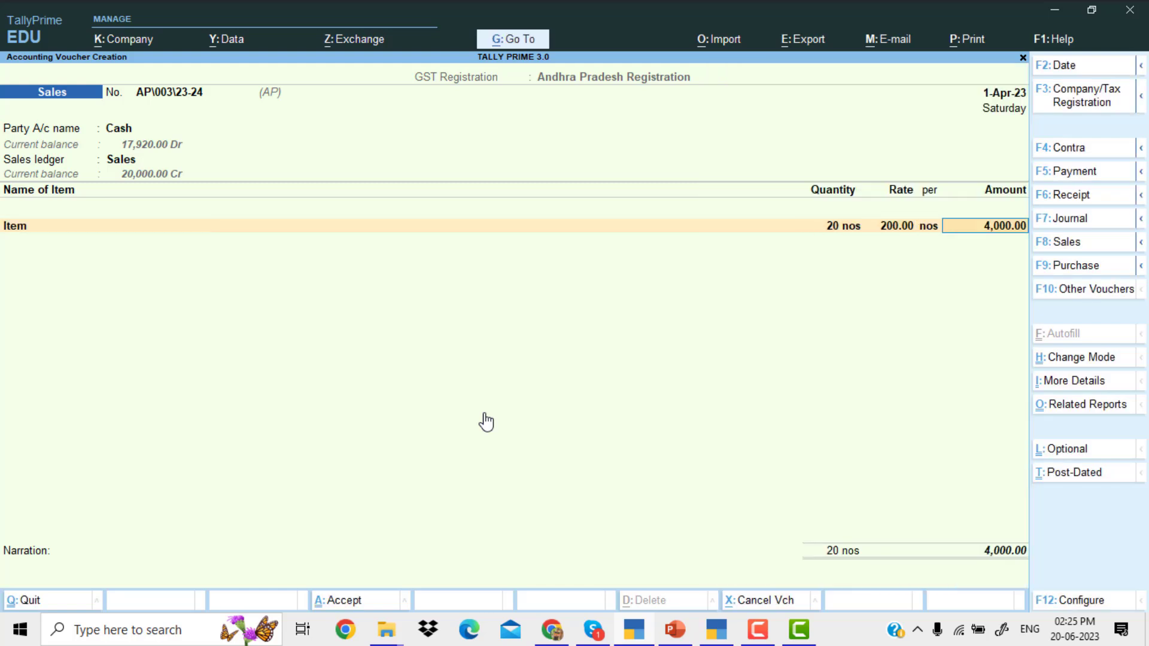
key(Return)
- Add the CGST and SGST ledgers to voucher AP\003\23-24 and save the voucher
key(Return)
key(Return)
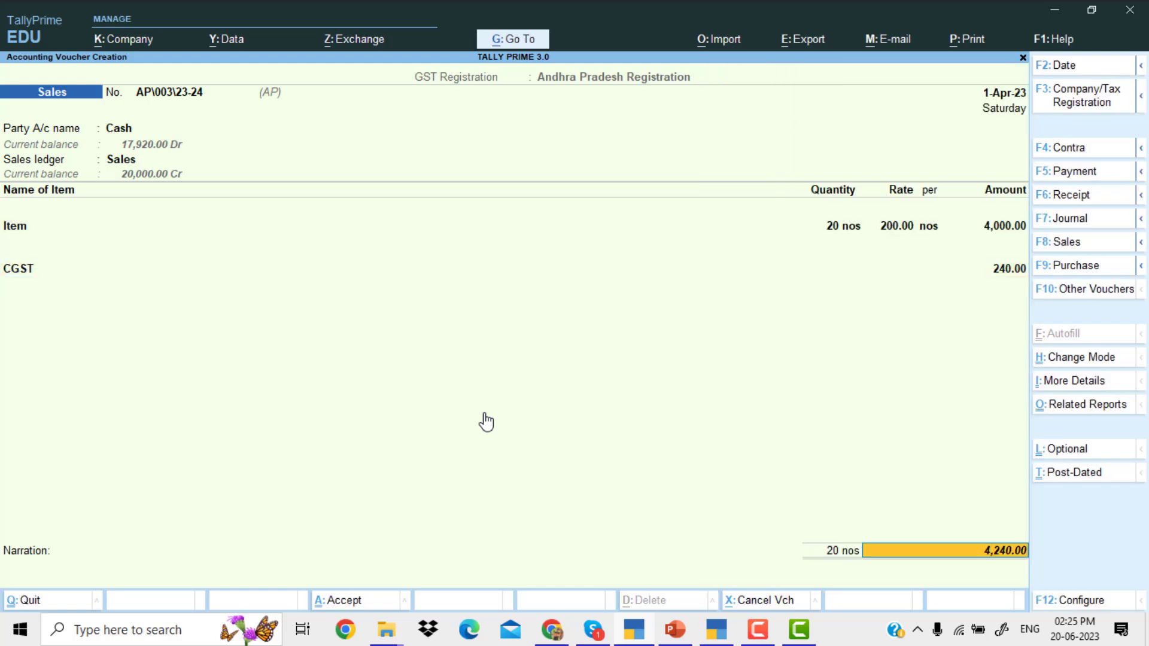
key(BackSpace)
key(Return)
text(SG)
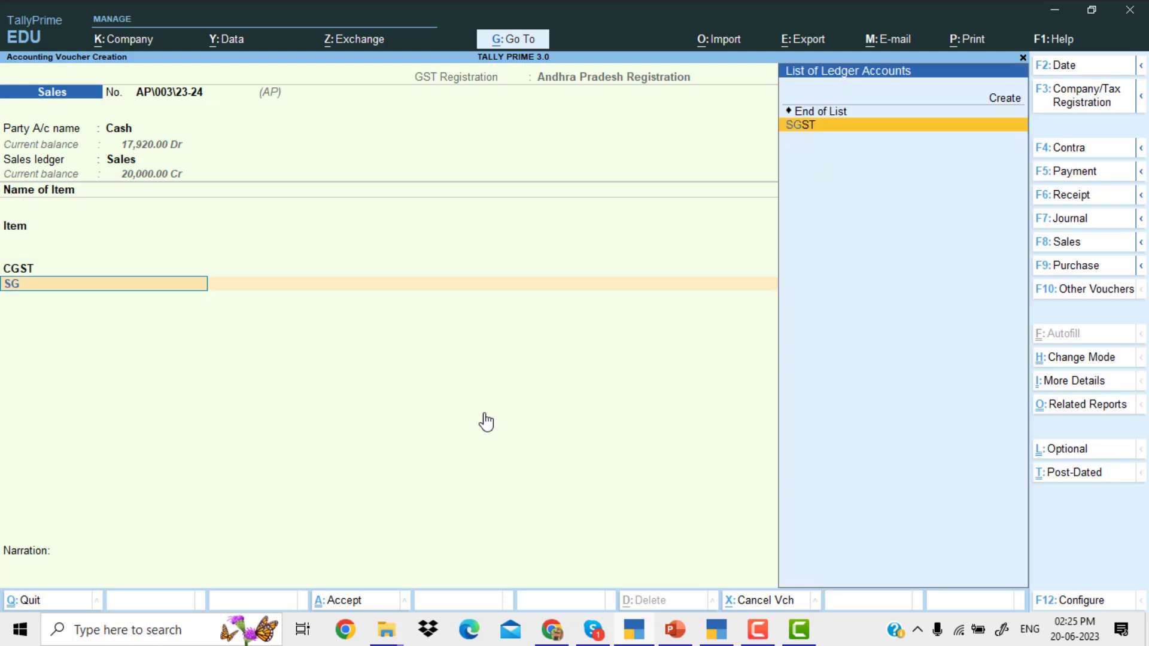
key(Return)
key(Return)
key(Return)
key(Return)
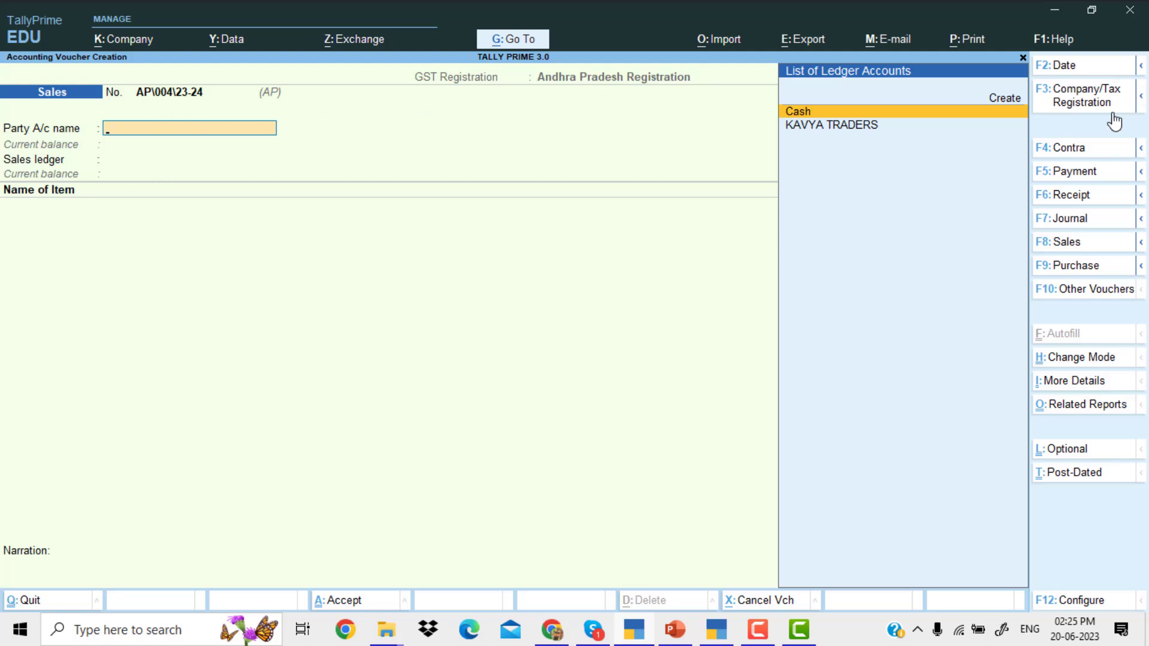
- Switch the new Sales voucher from the Andhra Pradesh Registration to the Telangana Registration
click(1098, 102)
key(Down)
key(Down)
key(Down)
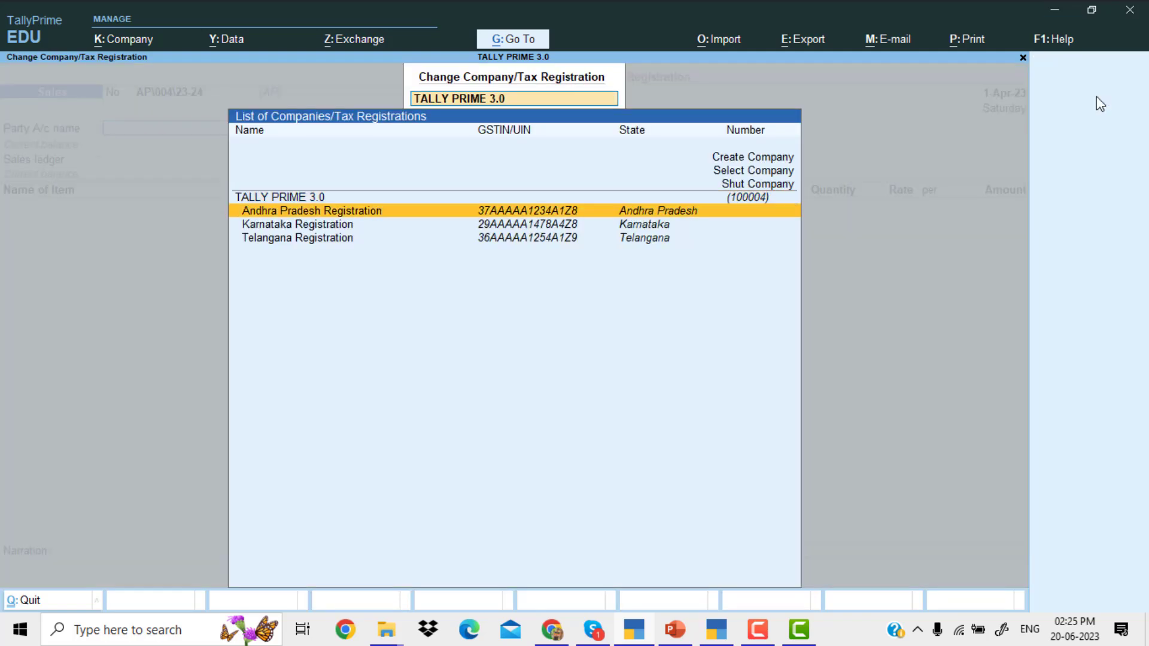
key(Return)
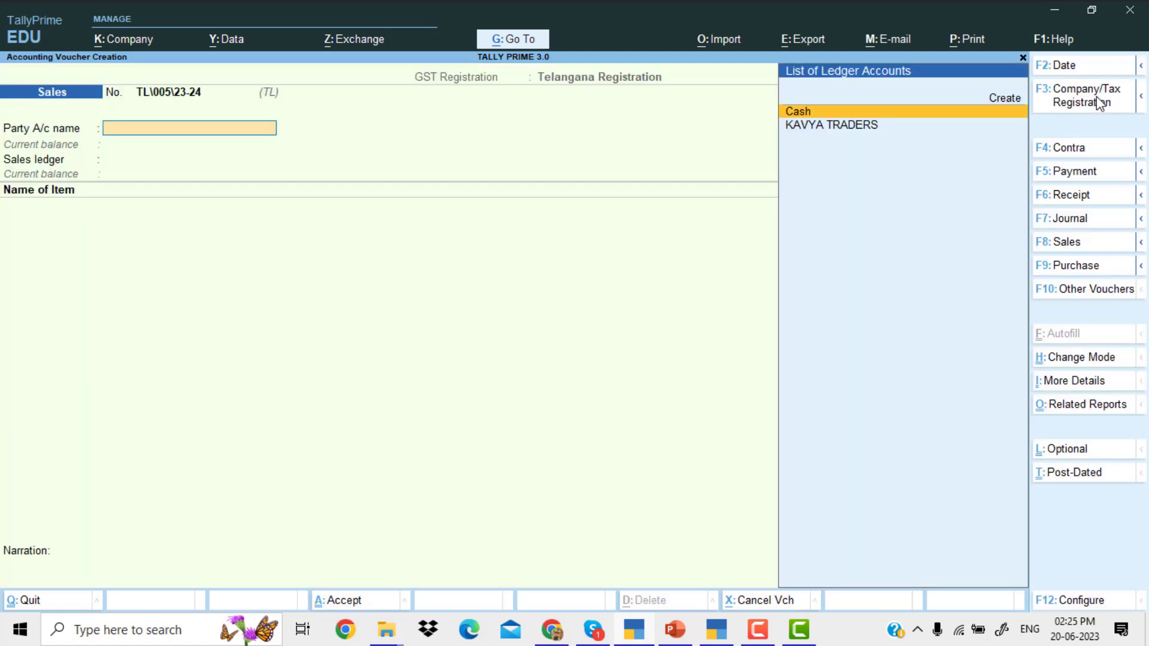
key(Down)
key(Return)
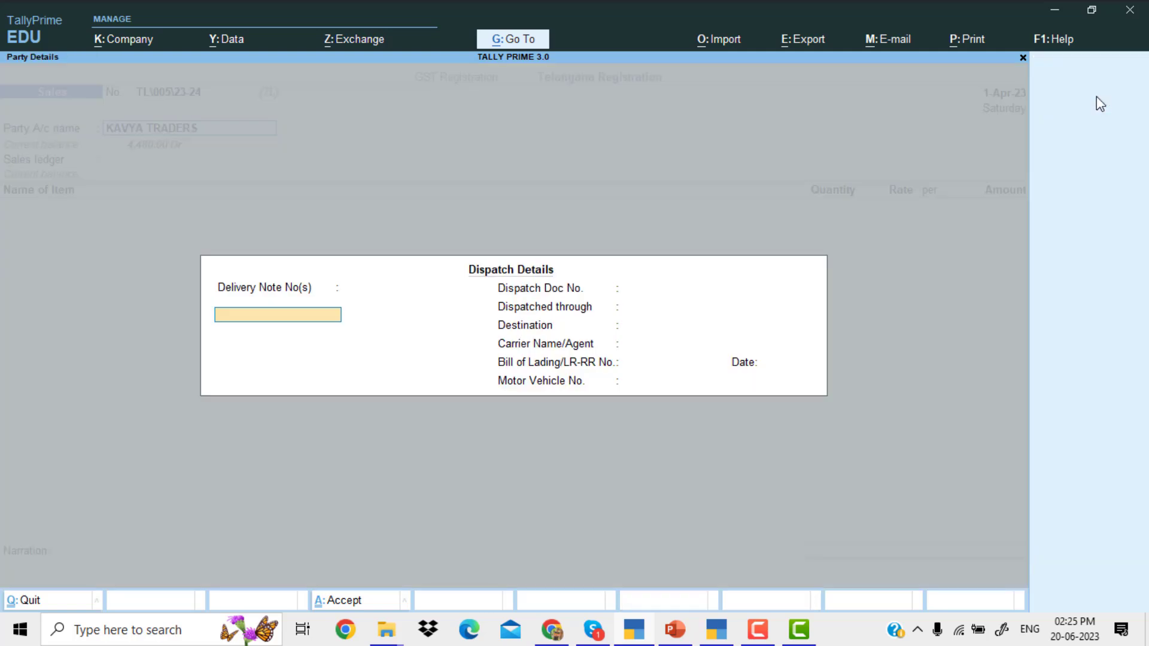
key(Return)
key(Return)
key(Return)
key(Return)
key(Return)
key(Return)
key(Return)
key(Return)
key(Return)
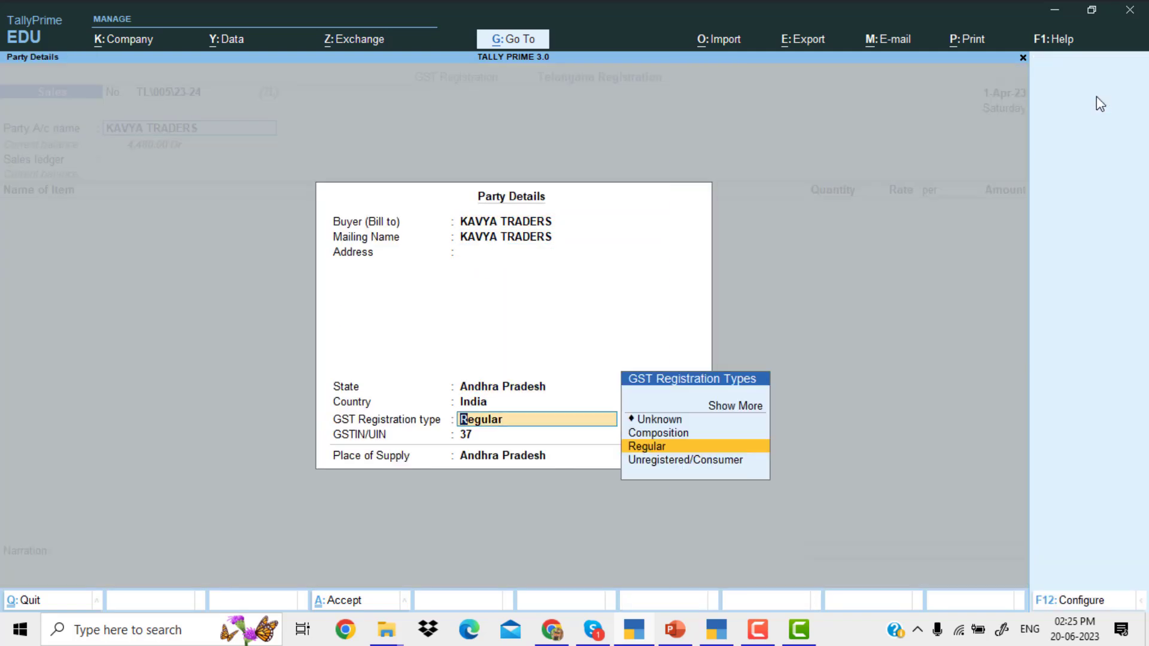
key(BackSpace)
key(BackSpace)
key(BackSpace)
key(BackSpace)
key(BackSpace)
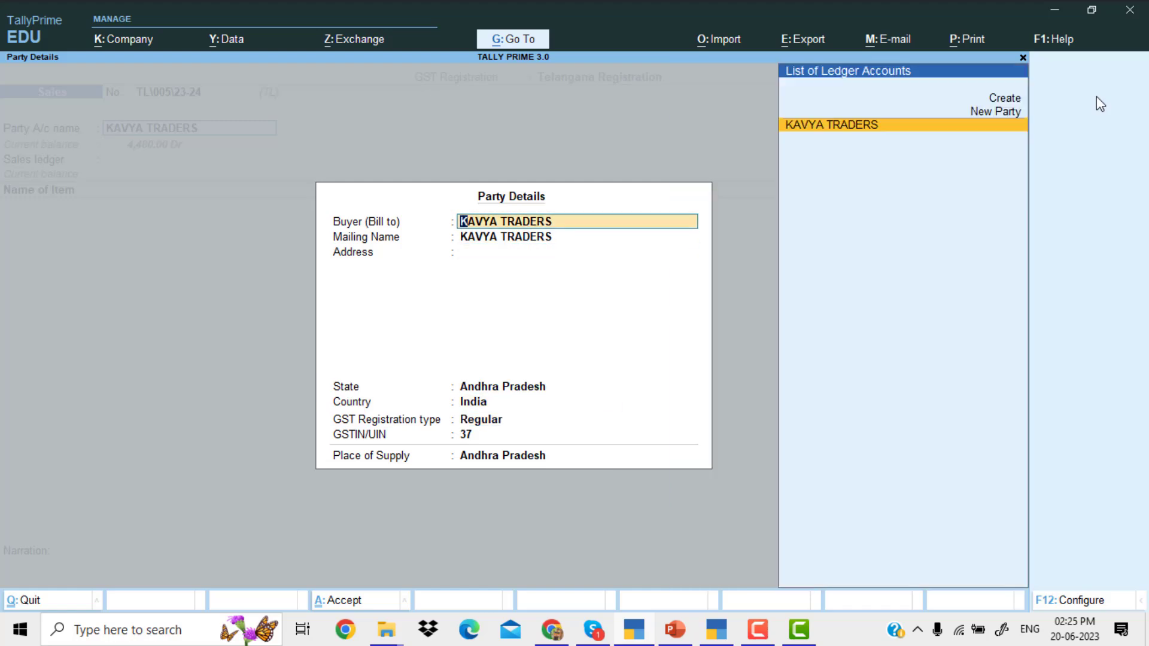
key(BackSpace)
- Choose Cash as the party of voucher TL\005\23-24 and accept its party details with the dispatch details left blank
key(Up)
key(Return)
key(Return)
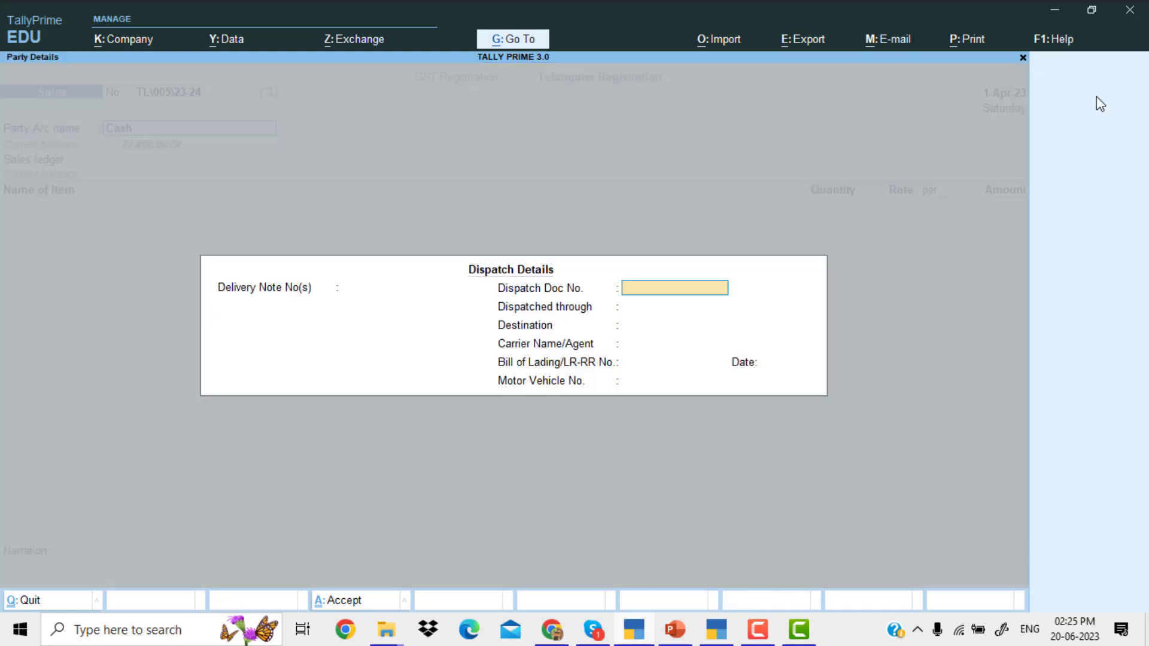
key(Return)
key(Return)
key(Return)
key(Return)
key(Return)
key(Return)
key(Return)
key(Return)
key(Return)
key(Return)
key(Return)
key(Return)
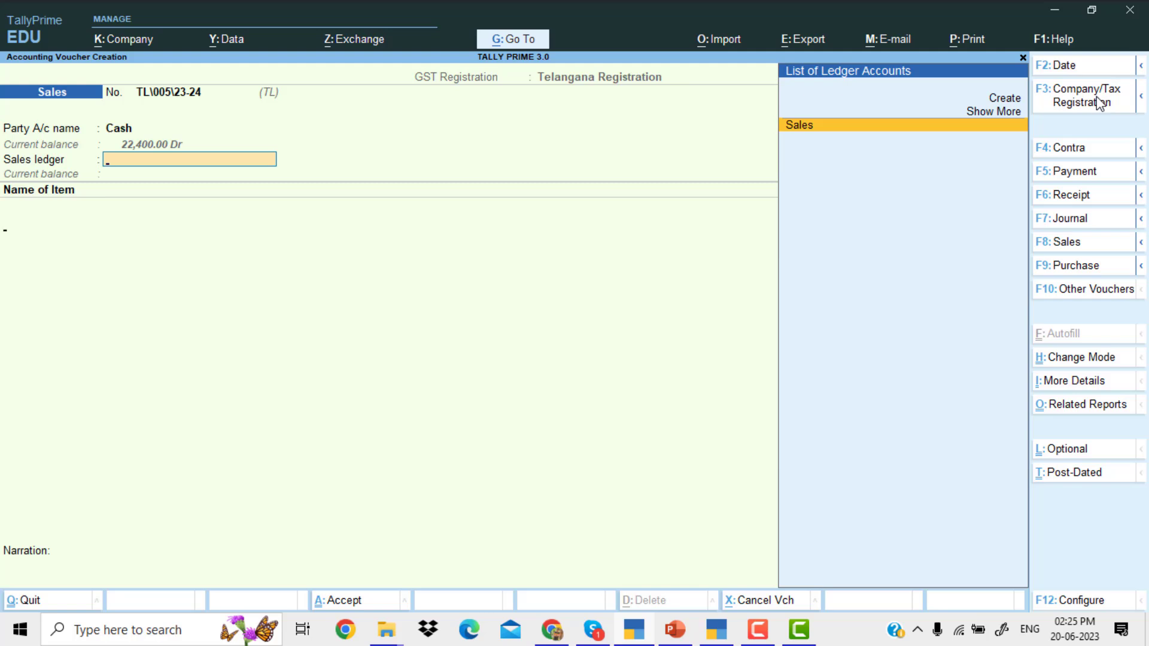
- Choose the Sales ledger and enter Item with quantity 2 nos at rate 200 in voucher TL\005\23-24
key(Return)
key(Down)
key(Return)
text(2)
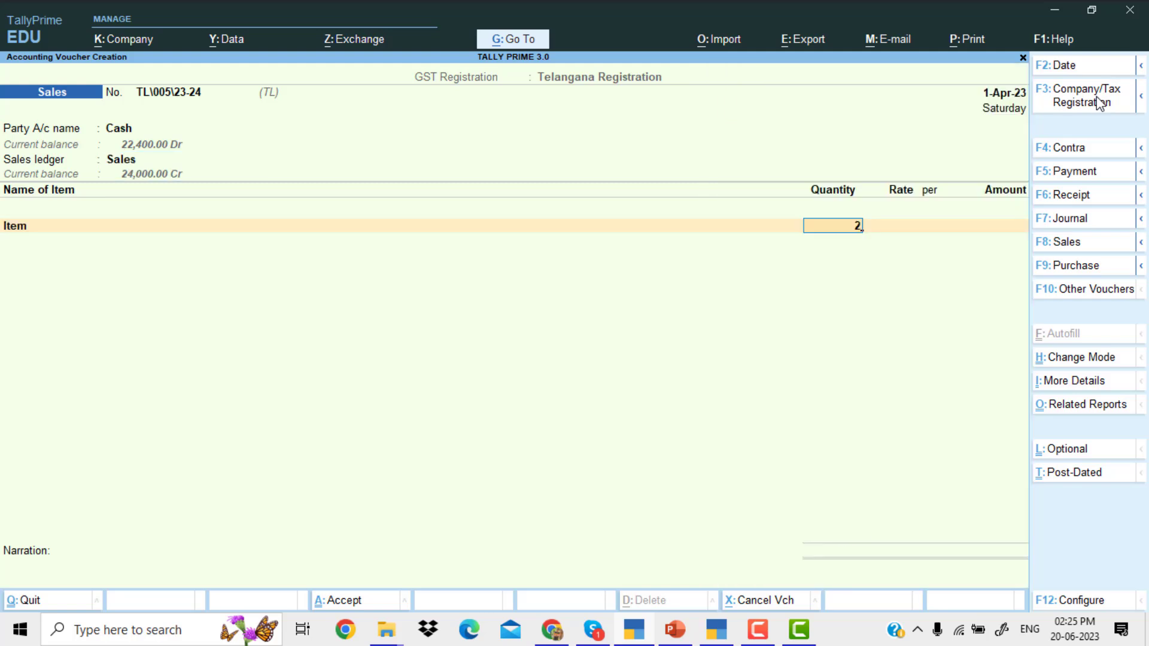
key(Return)
key(Return)
key(Return)
key(Return)
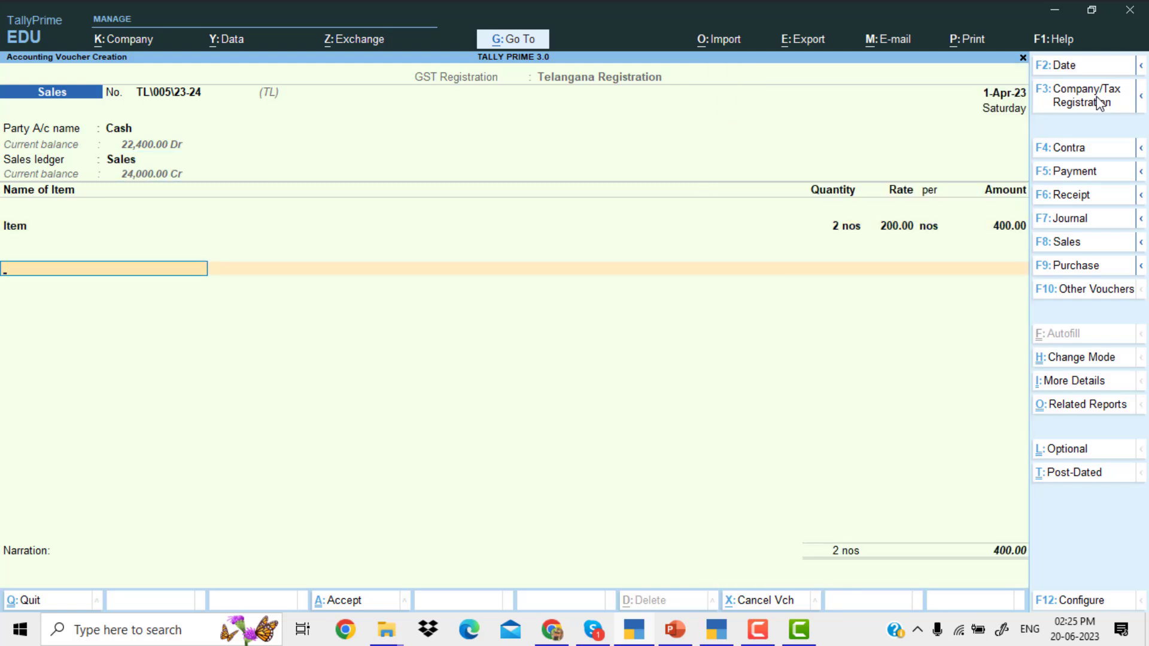
- Add the CGST and SGST ledgers to voucher TL\005\23-24 and save the voucher
text(cg)
key(Return)
key(Return)
text(sg)
key(Return)
key(Return)
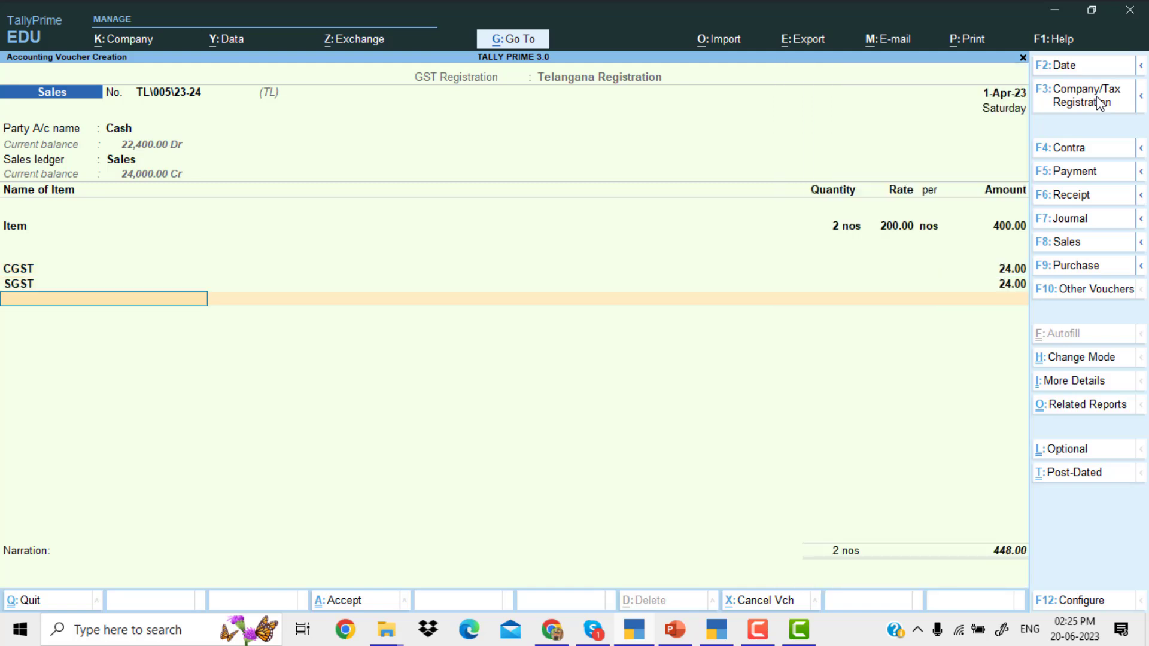
key(Return)
key(Return)
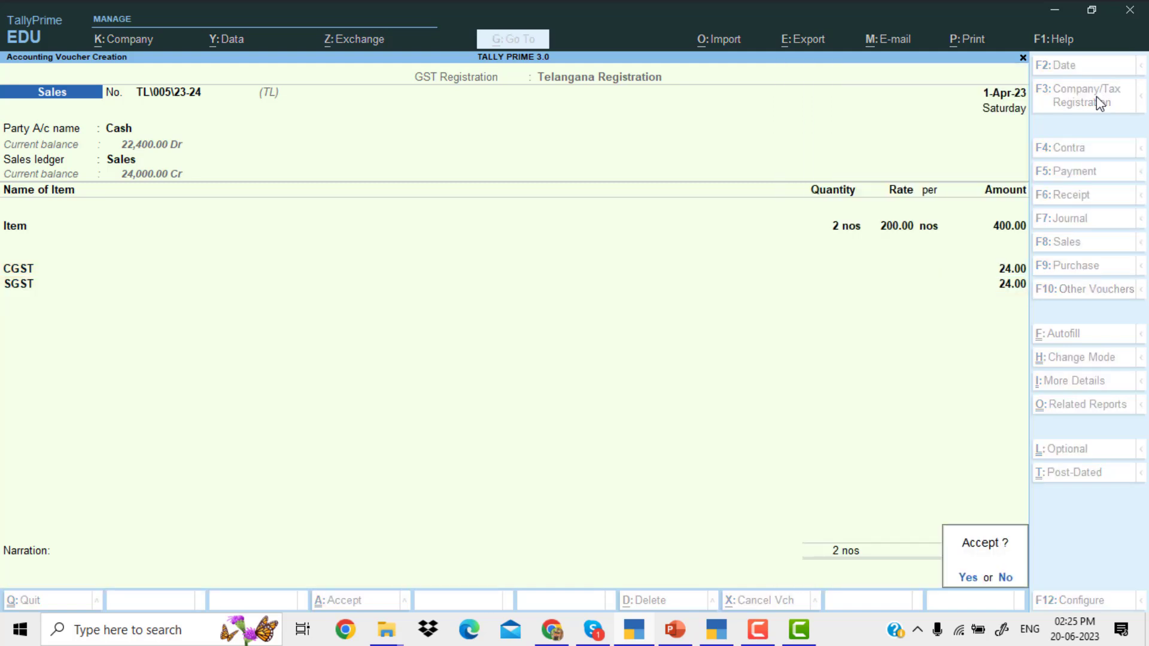
key(Return)
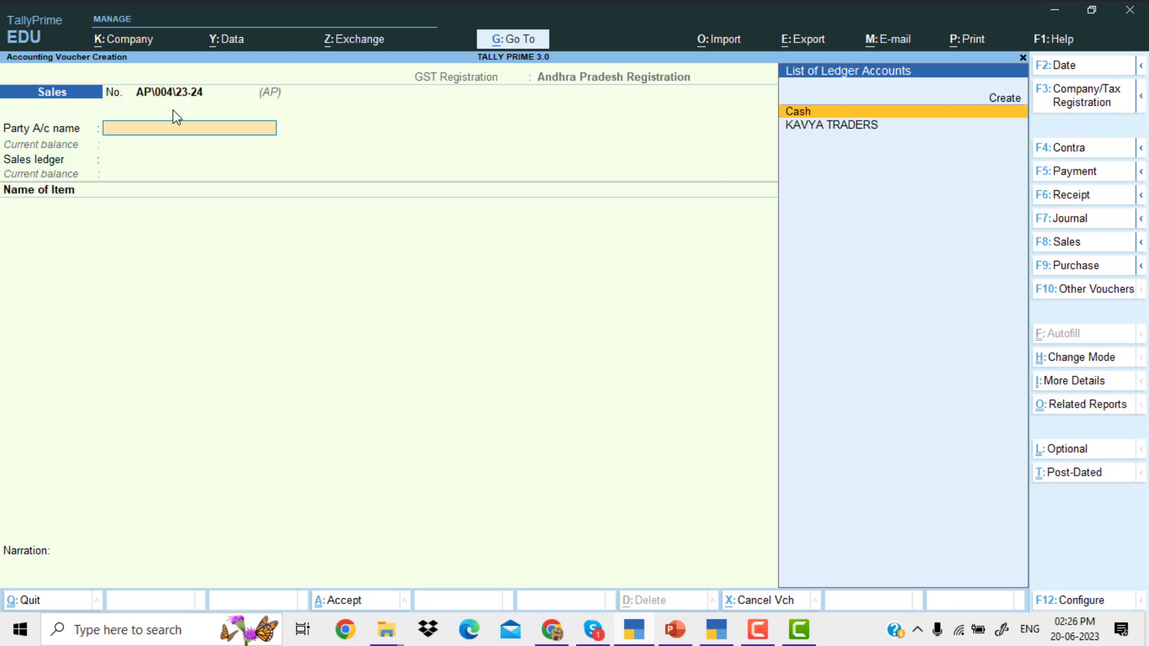
- Change the tax registration of the next Sales voucher to Telangana Registration
click(1086, 96)
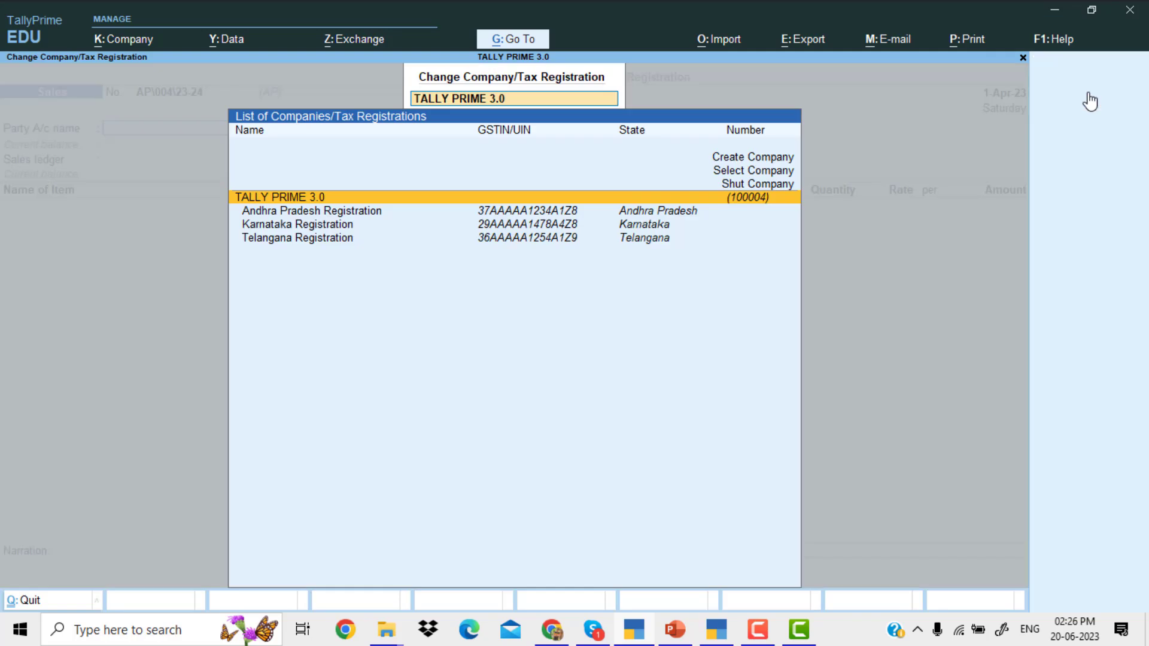
key(Down)
key(Down)
key(Return)
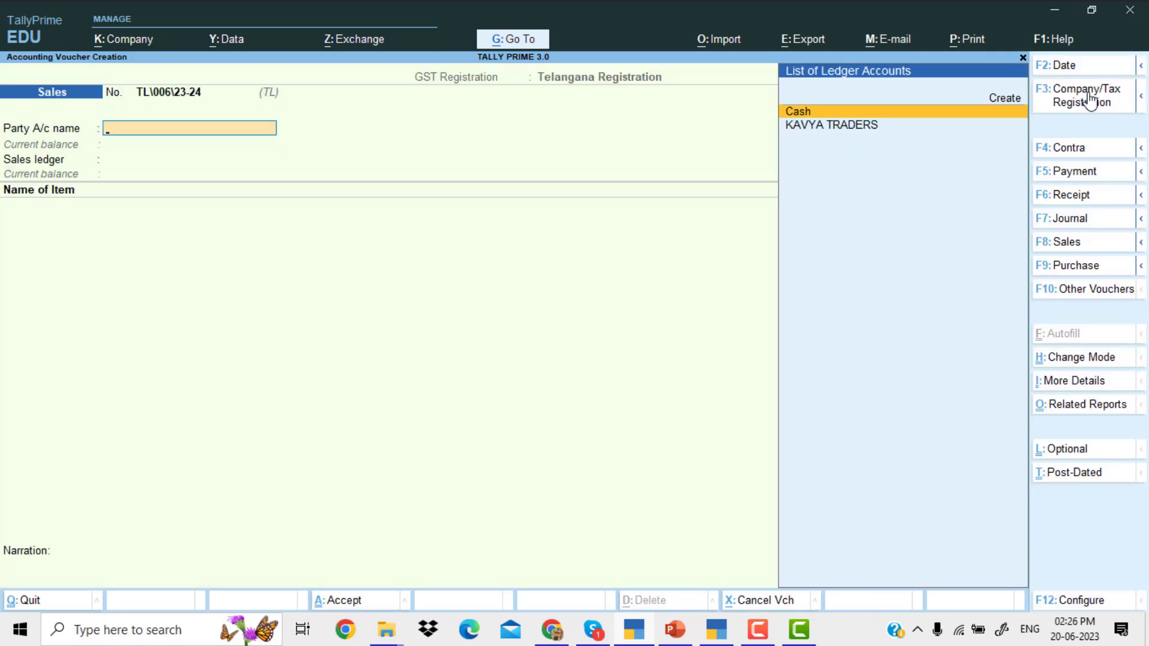
- Choose Cash as the party of voucher TL\006\23-24, accept its default dispatch and party details, and choose the Sales ledger
key(Return)
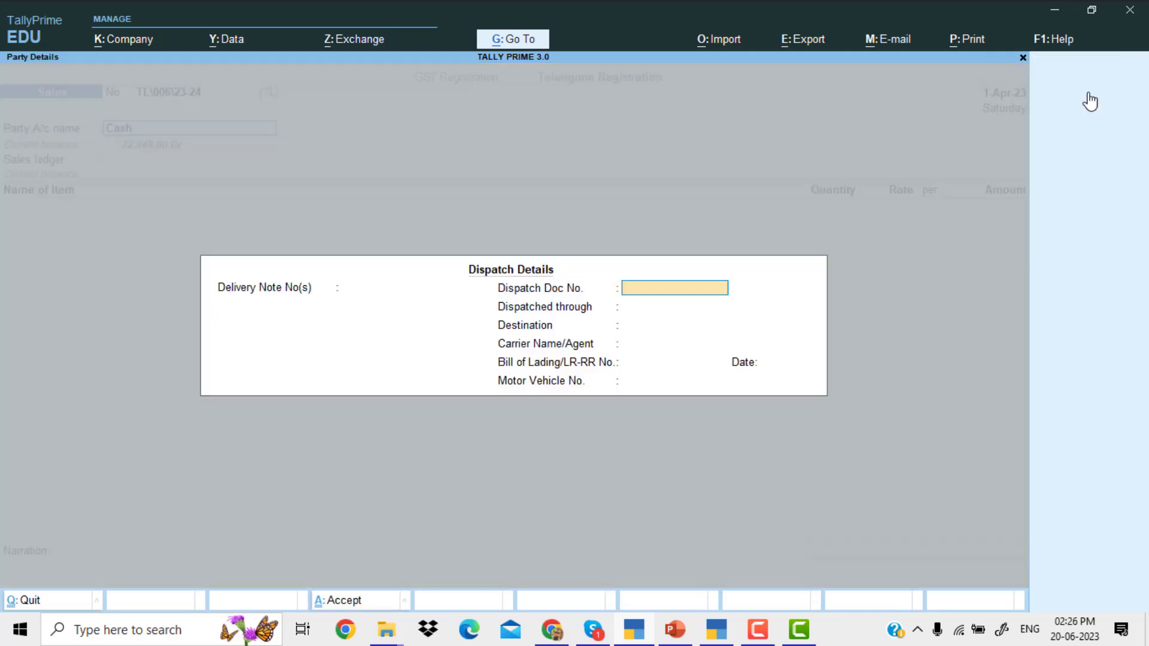
key(ctrl+a)
key(Return)
key(Return)
key(Return)
key(Return)
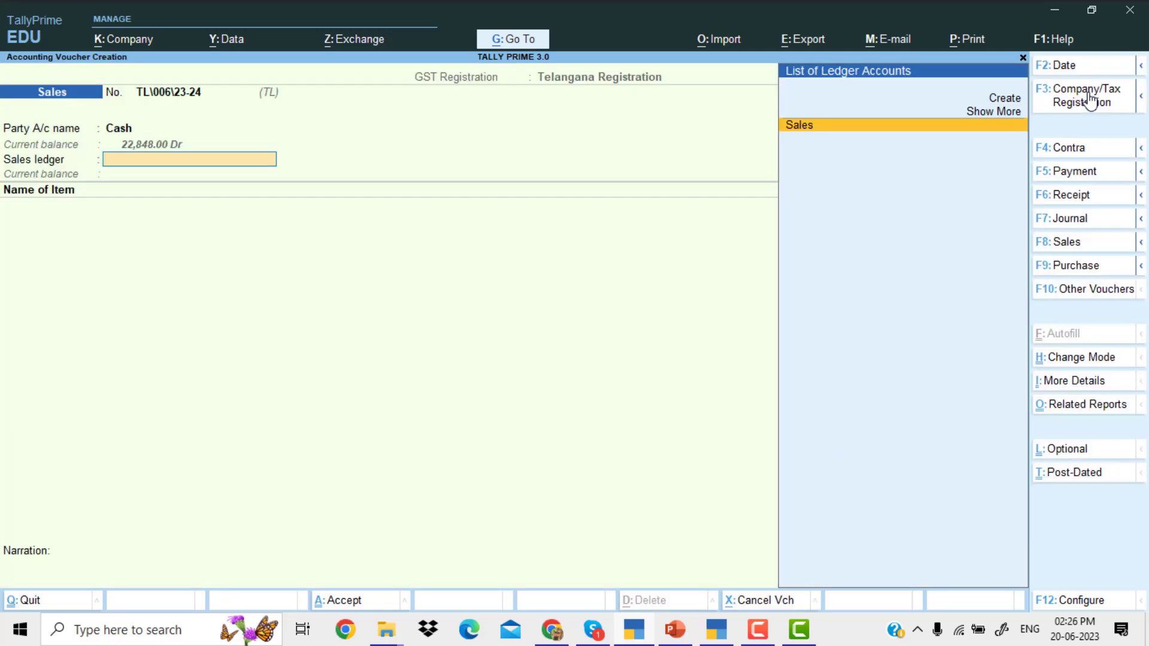
key(Return)
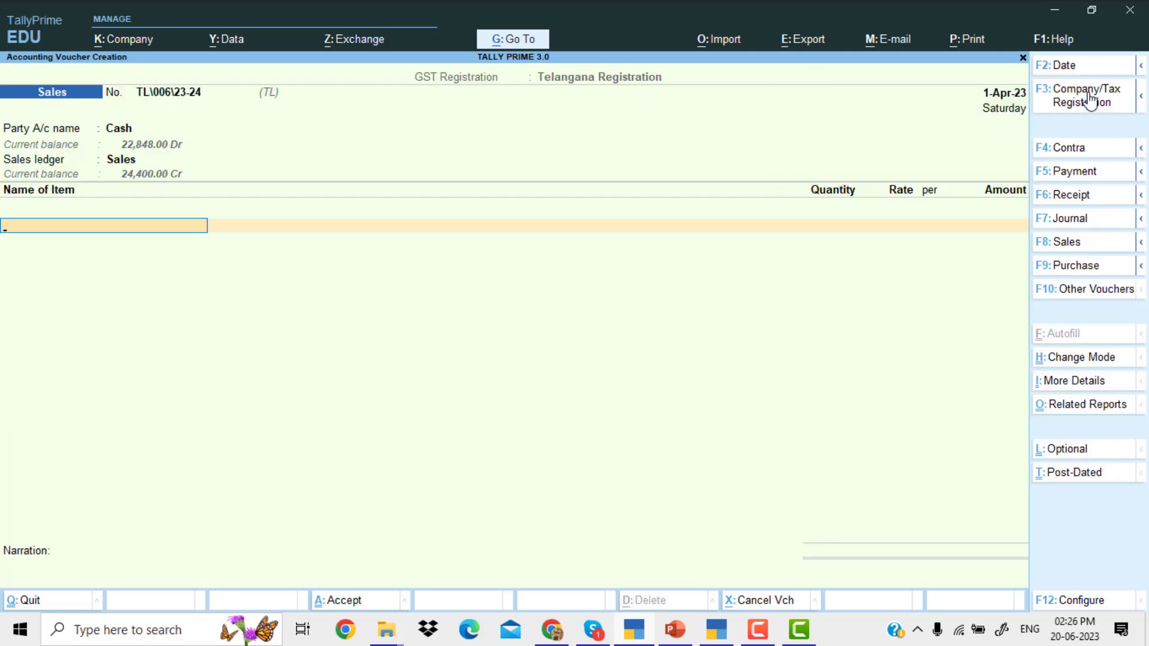
- Enter Item with quantity 20 nos at rate 200 in voucher TL\006\23-24 and end the item list
text(IT)
key(Return)
text(20)
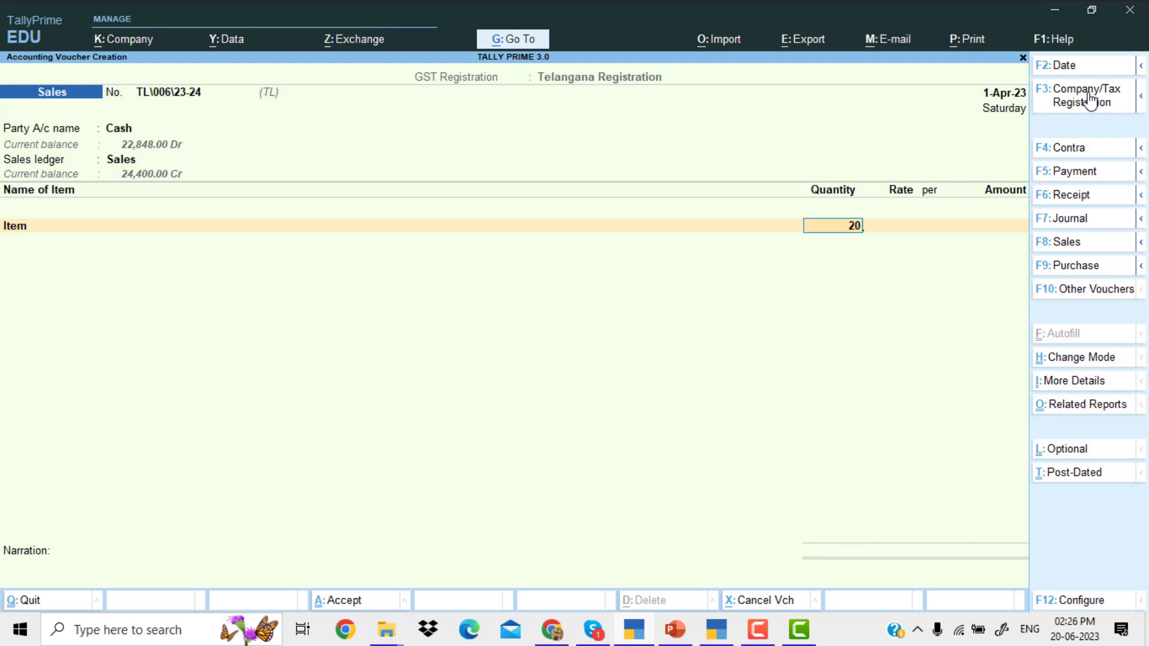
key(Return)
key(Return)
key(Return)
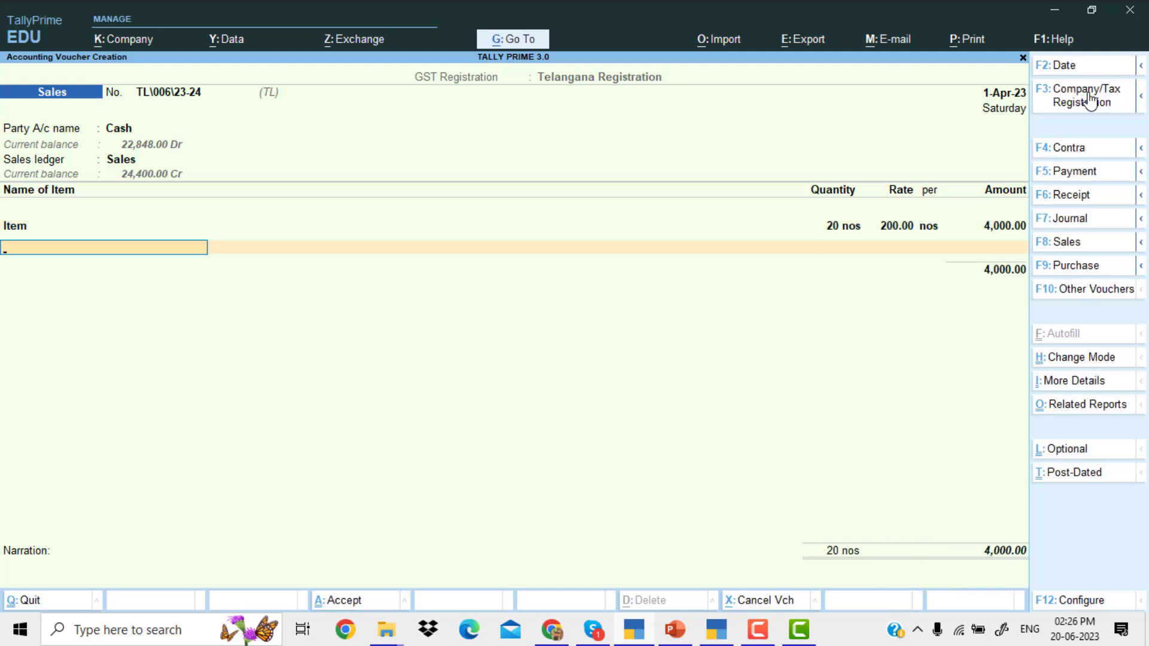
key(Return)
- Add the CGST and SGST ledgers to voucher TL\006\23-24 and save the voucher
text(CG)
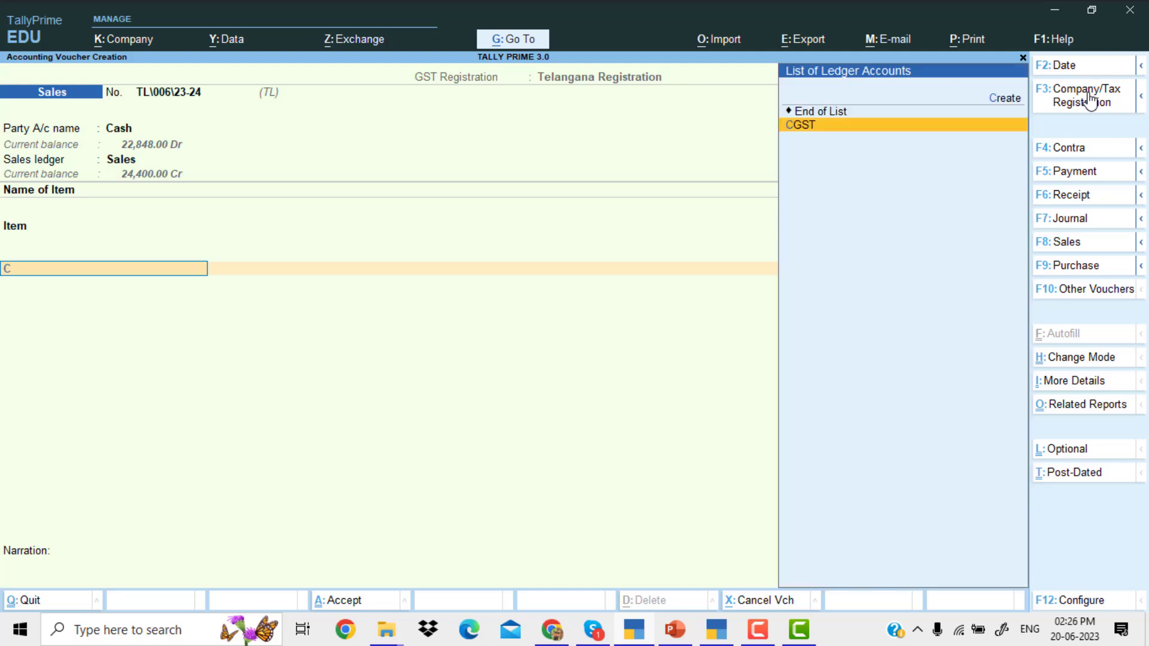
key(Return)
key(Return)
text(SG)
key(Return)
key(Return)
key(Return)
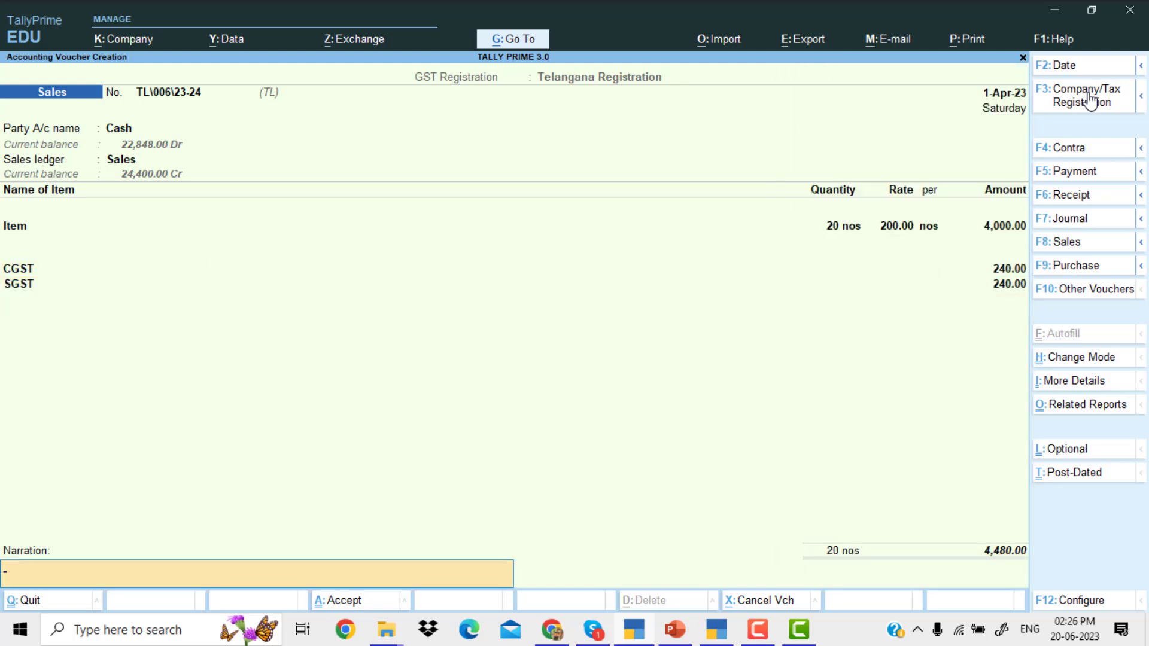
key(Return)
key(Return)
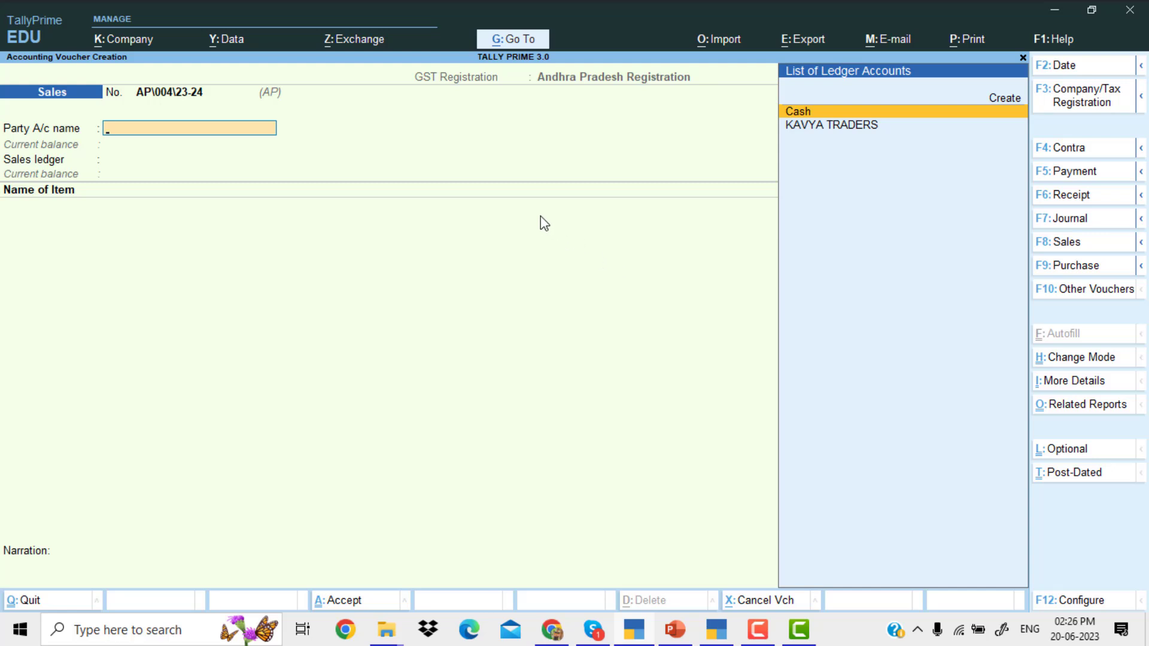
- Leave voucher entry and open the Sales voucher type for alteration
key(Escape)
key(Up)
key(Up)
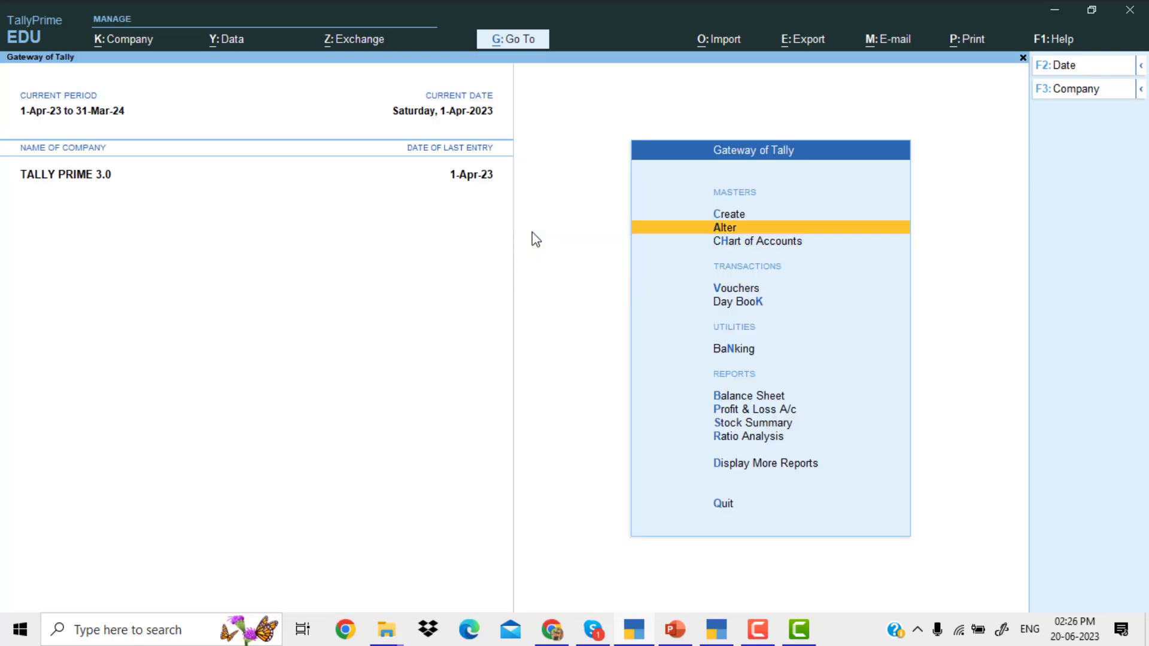
key(Return)
key(Down)
key(Down)
key(Down)
key(Return)
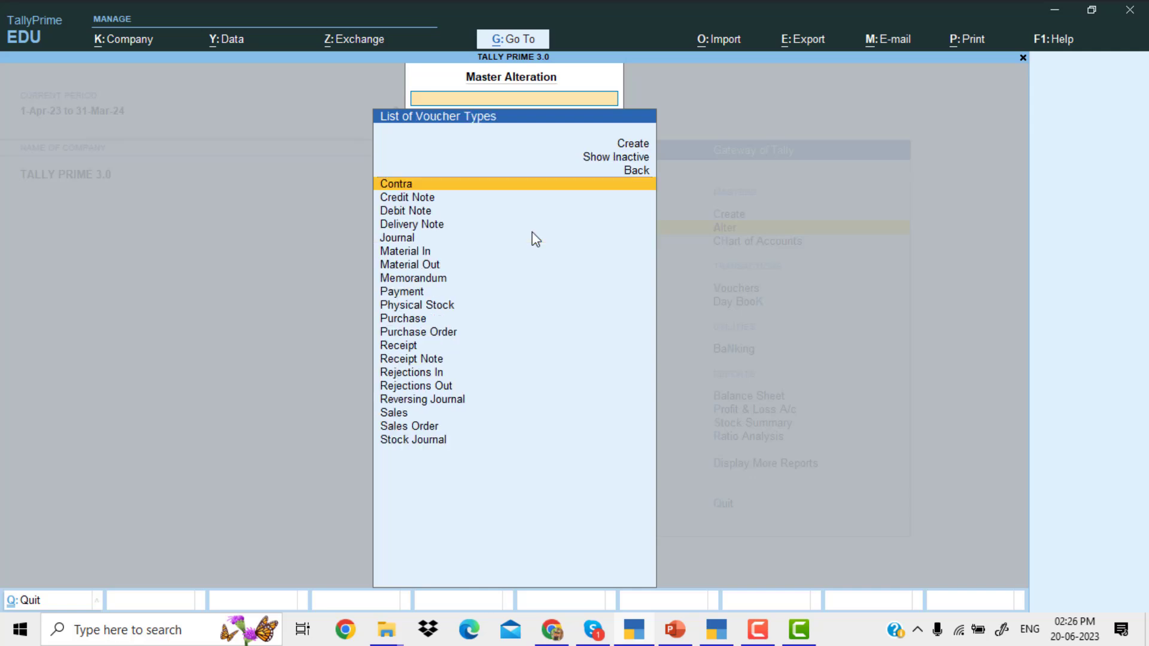
text(SAL)
key(Return)
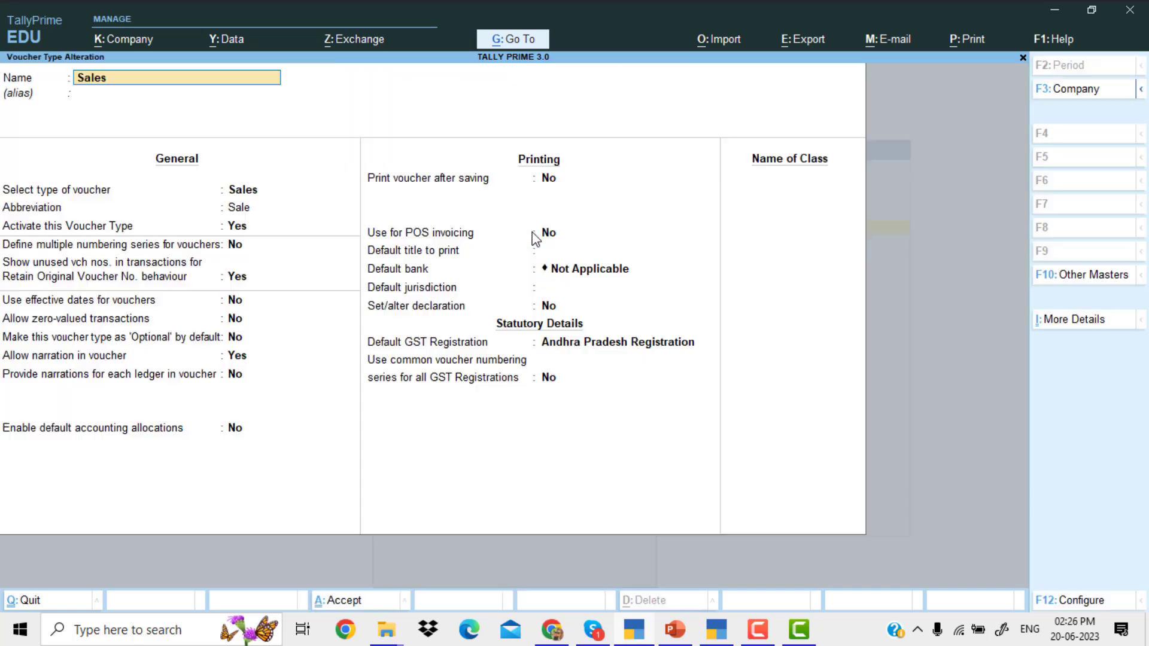
- Set the Sales voucher type's default GST registration to Any and save the voucher type
click(614, 349)
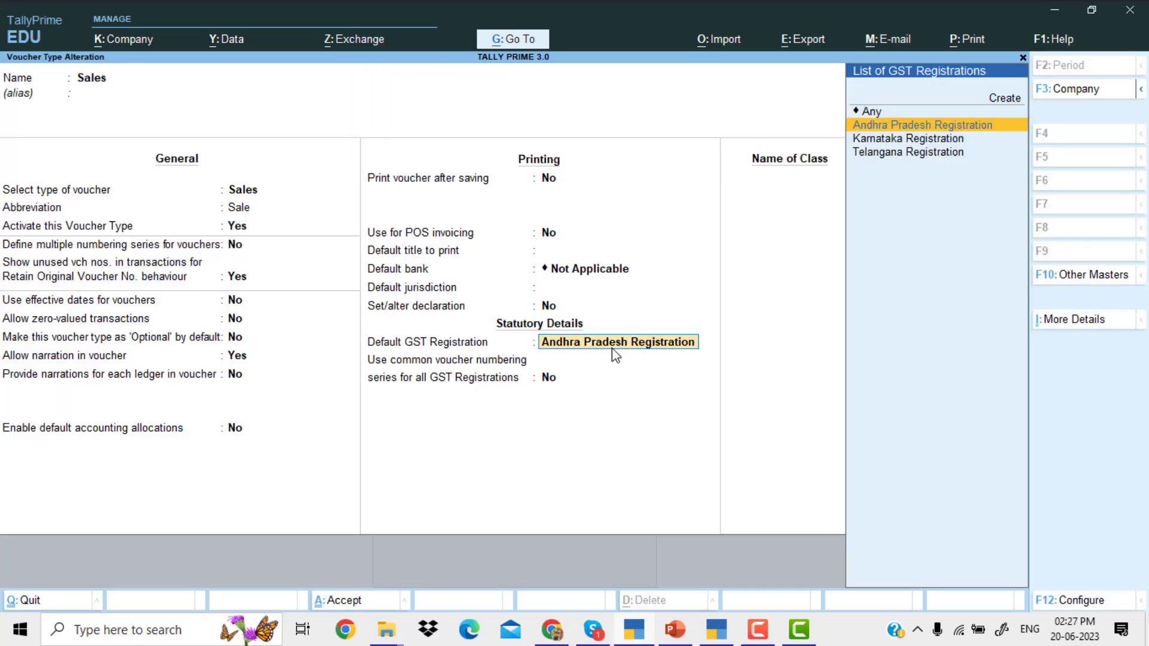
key(Up)
key(Return)
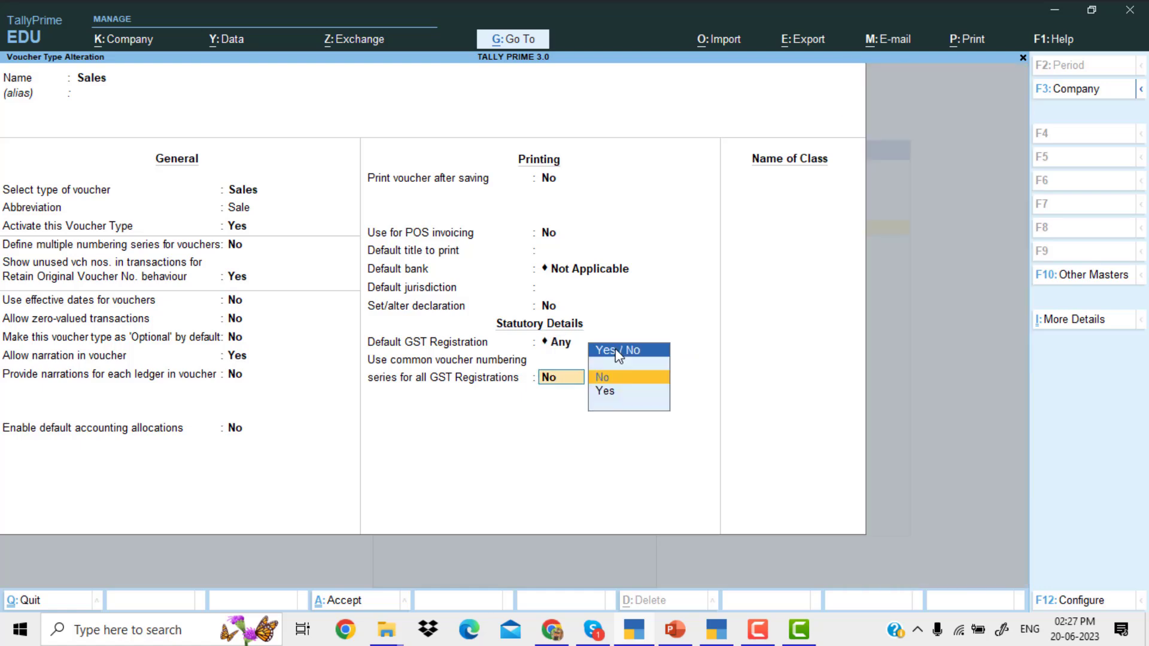
key(Return)
key(Escape)
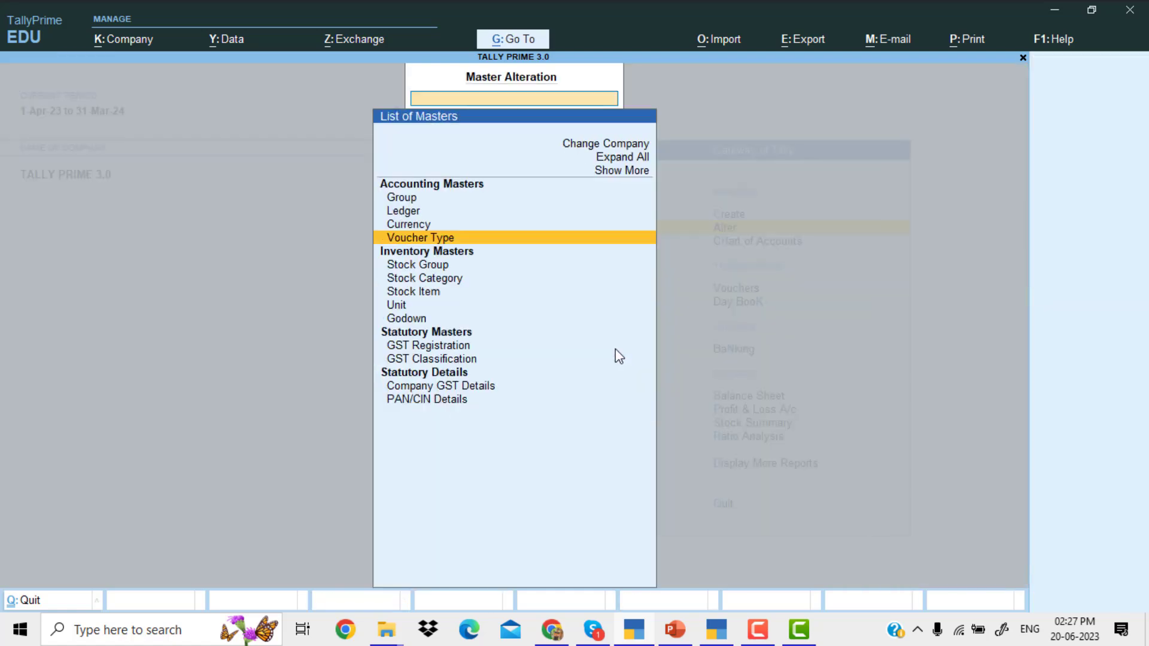
- Open a new Sales voucher and select Telangana Registration as its tax registration
text(V)
key(BackSpace)
key(Escape)
key(v)
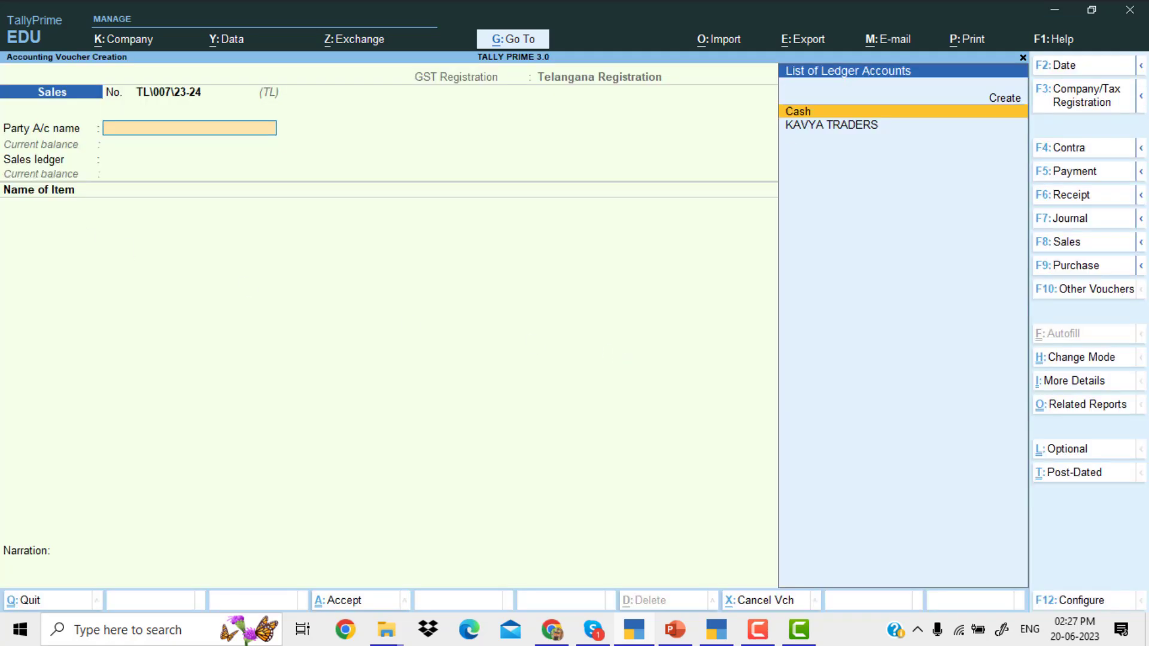
click(1110, 103)
key(Down)
key(Down)
key(Down)
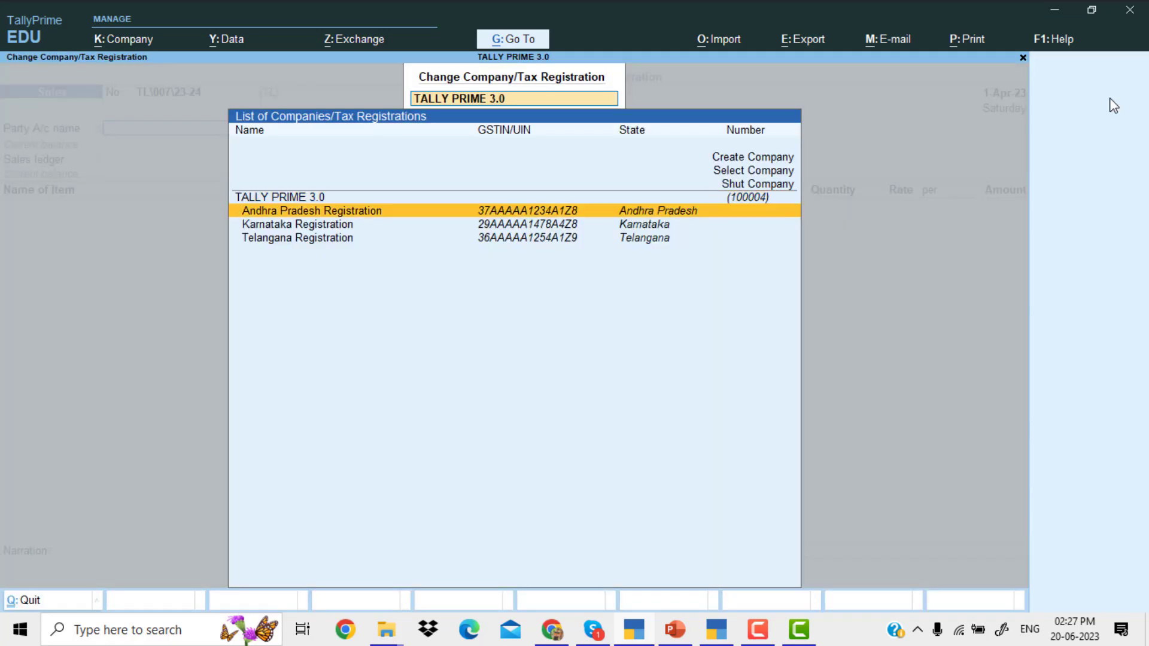
key(Up)
key(Down)
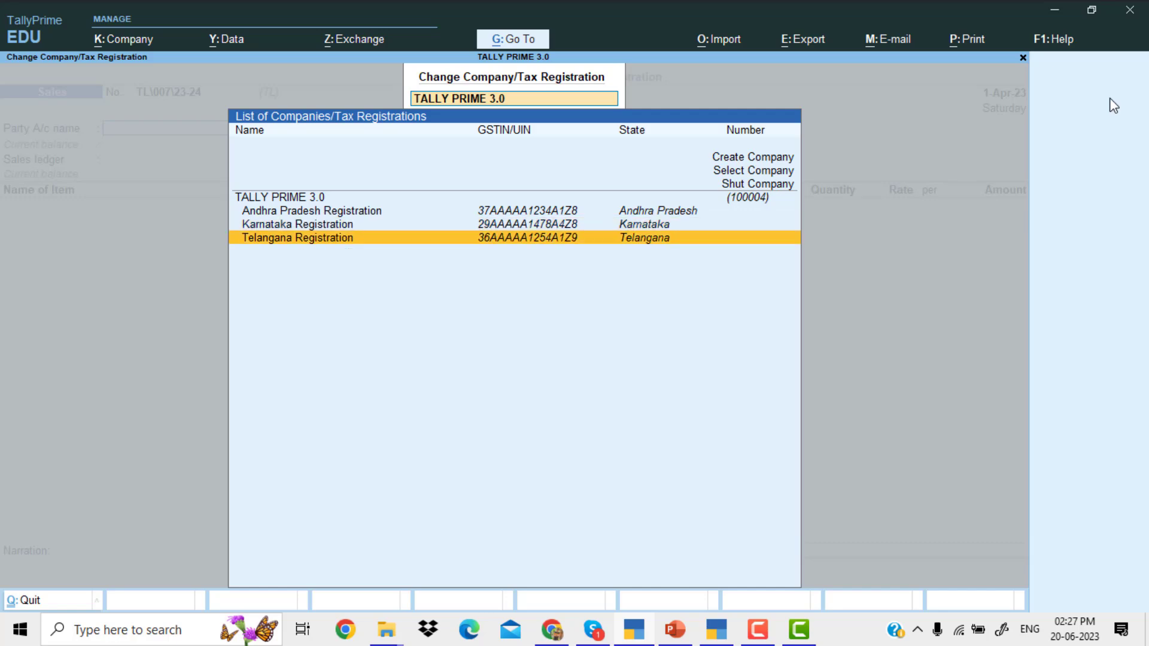
key(Return)
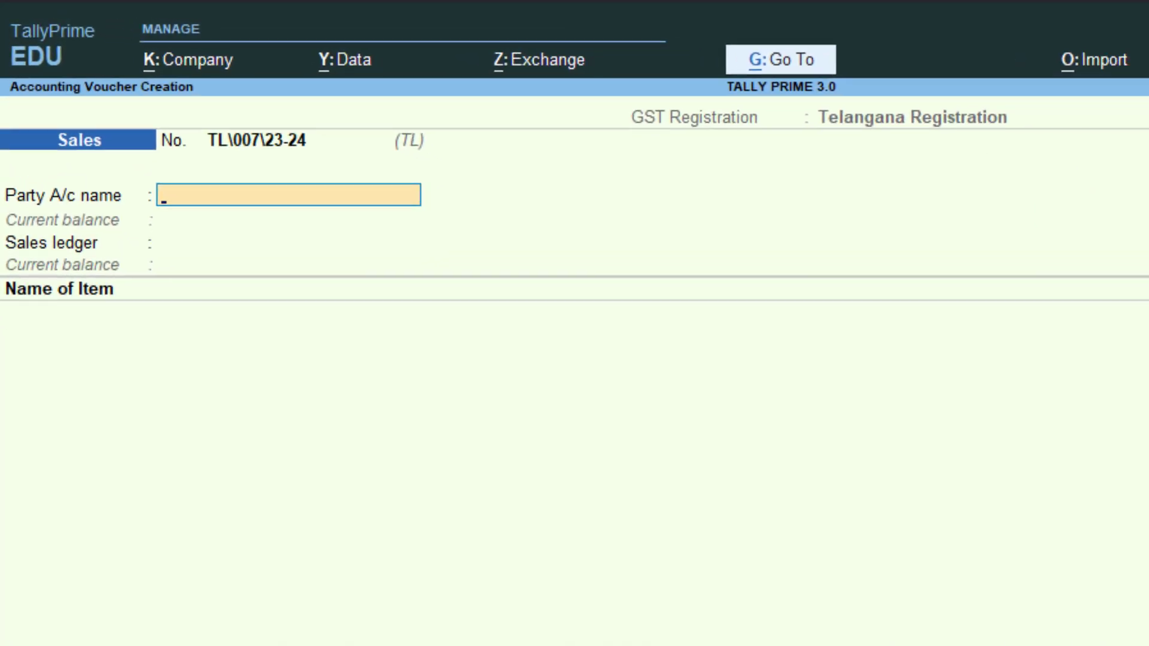
- Choose Cash as the party of voucher TL\007\23-24, accept its default dispatch and party details, and choose the Sales ledger
key(Return)
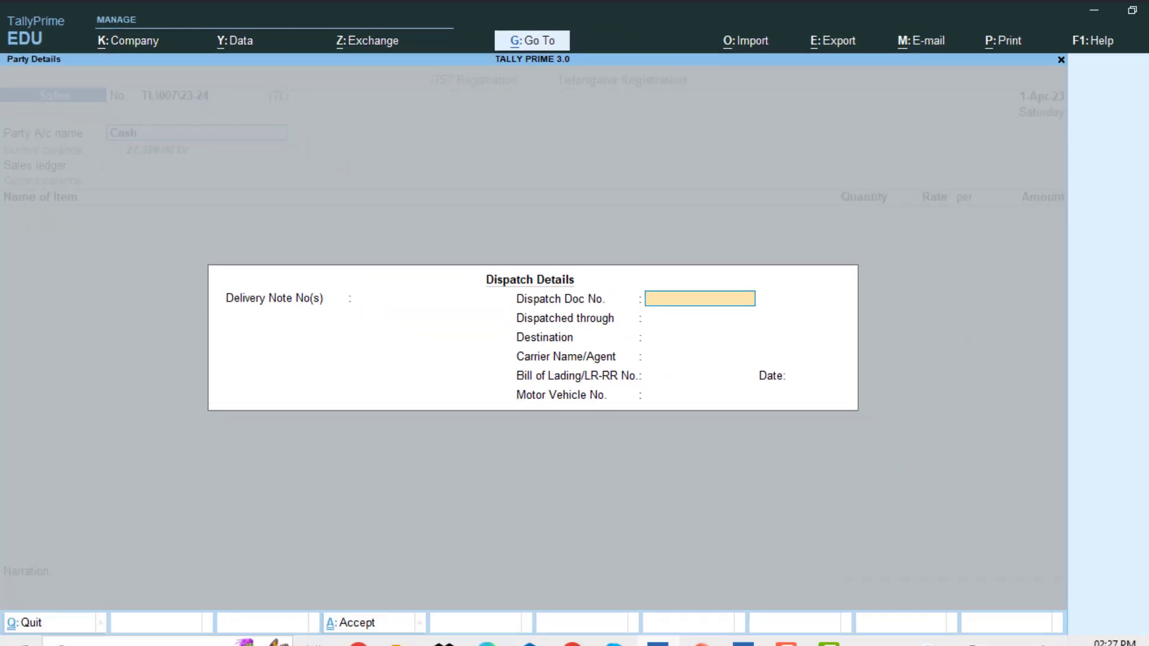
key(Return)
key(Return)
key(Return)
key(Return)
key(Return)
key(Return)
key(Return)
key(Return)
key(Return)
key(Return)
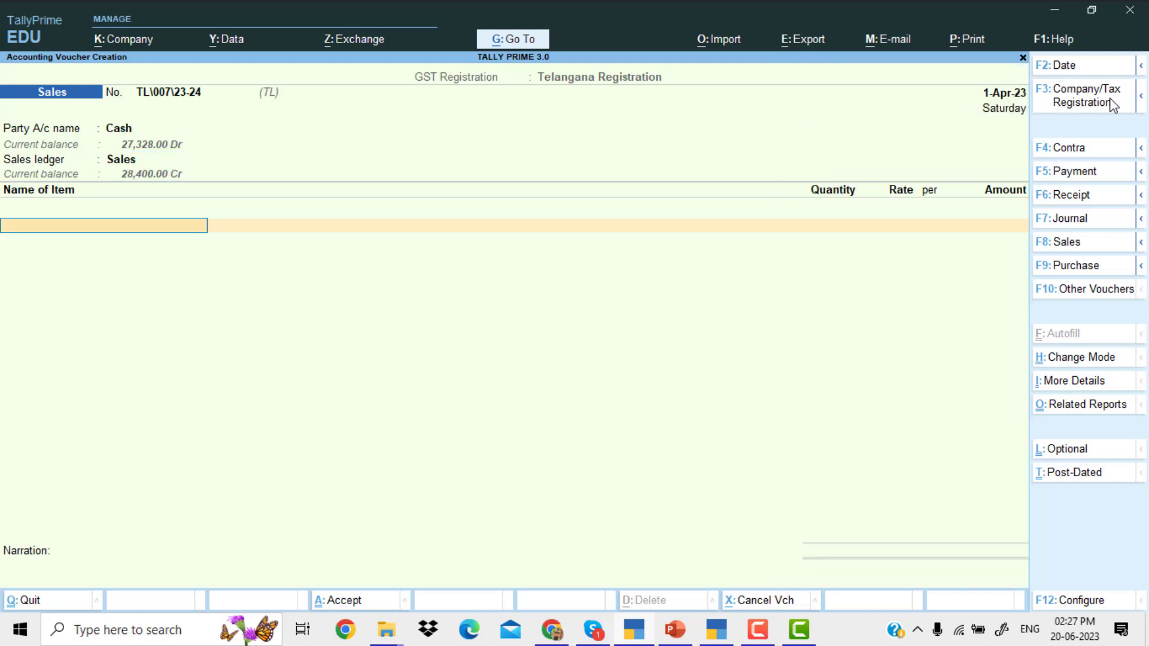
- Enter Item with quantity 10 nos at rate 200 in voucher TL\007\23-24 and end the item list
key(Return)
text(10)
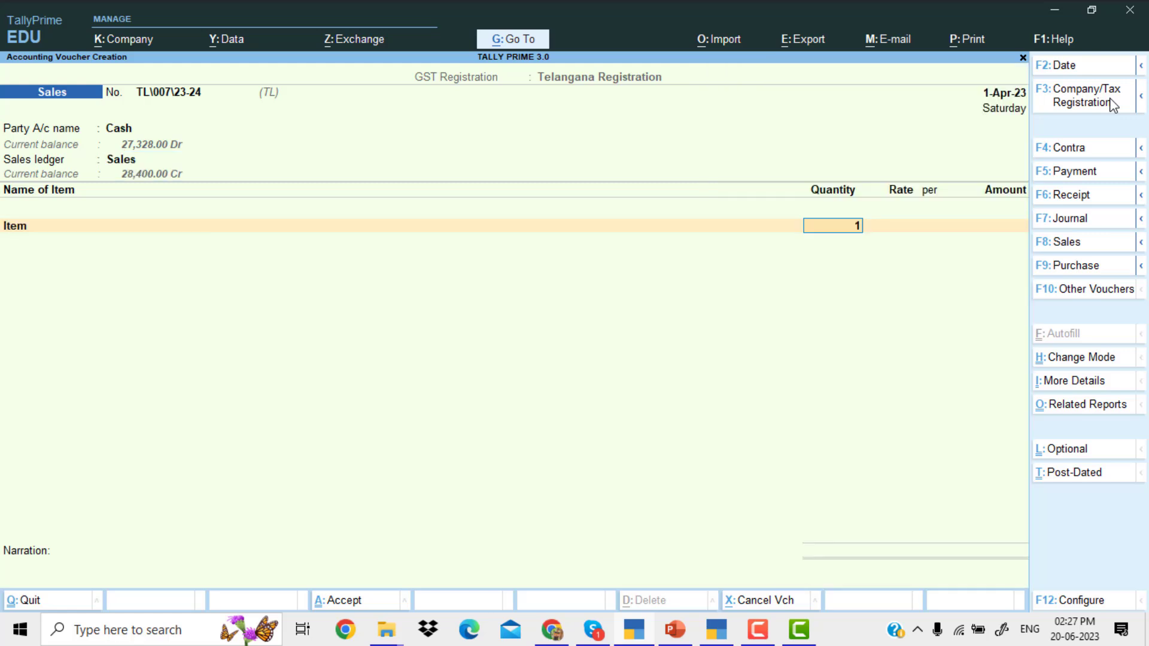
key(Return)
key(Return)
key(Return)
key(Return)
key(Return)
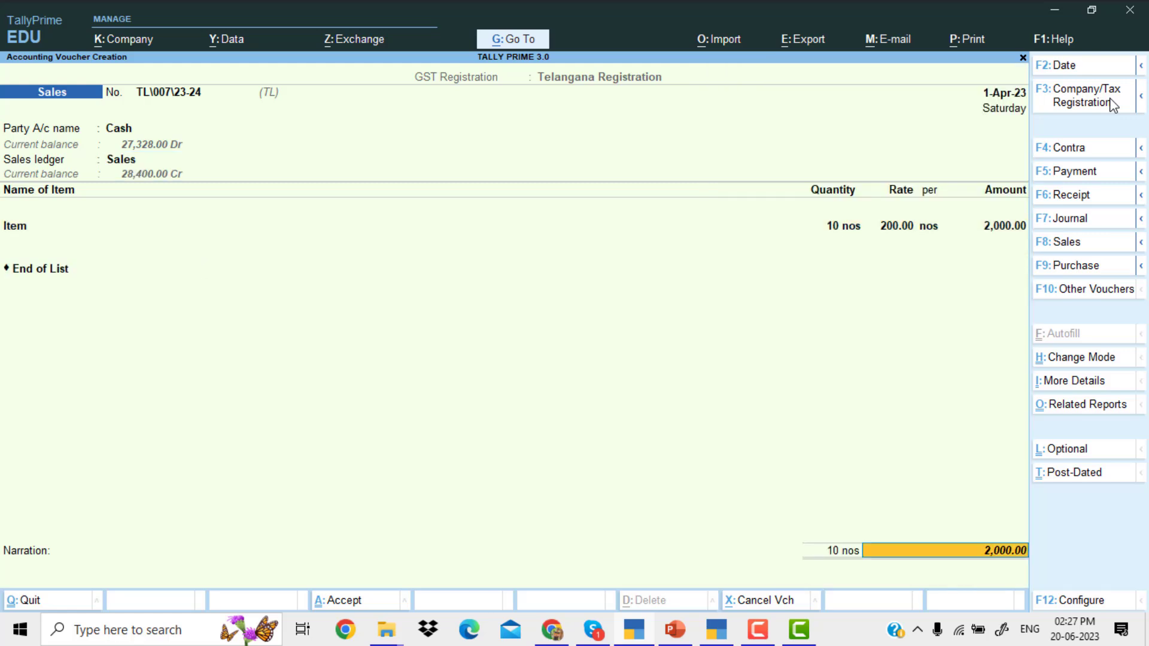
- Replace the End of List entry in voucher TL\007\23-24 with the CGST and SGST ledgers and save the voucher
key(Return)
key(BackSpace)
key(BackSpace)
text(C)
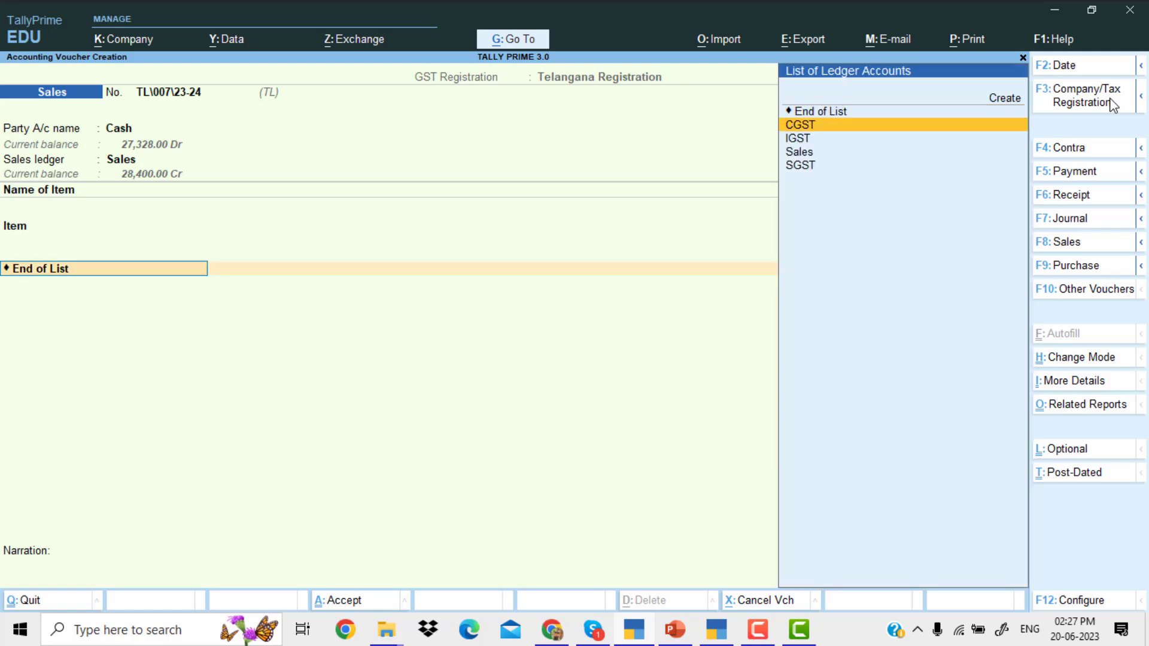
key(Return)
text(SG)
key(Return)
key(Return)
key(Return)
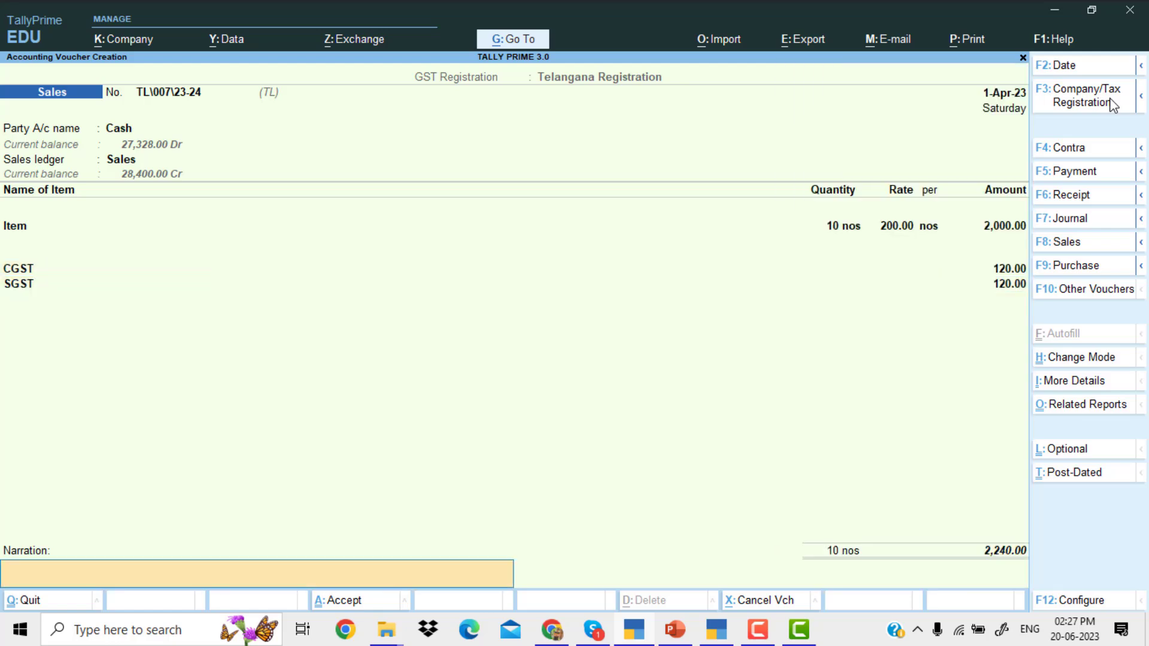
key(Return)
key(Return)
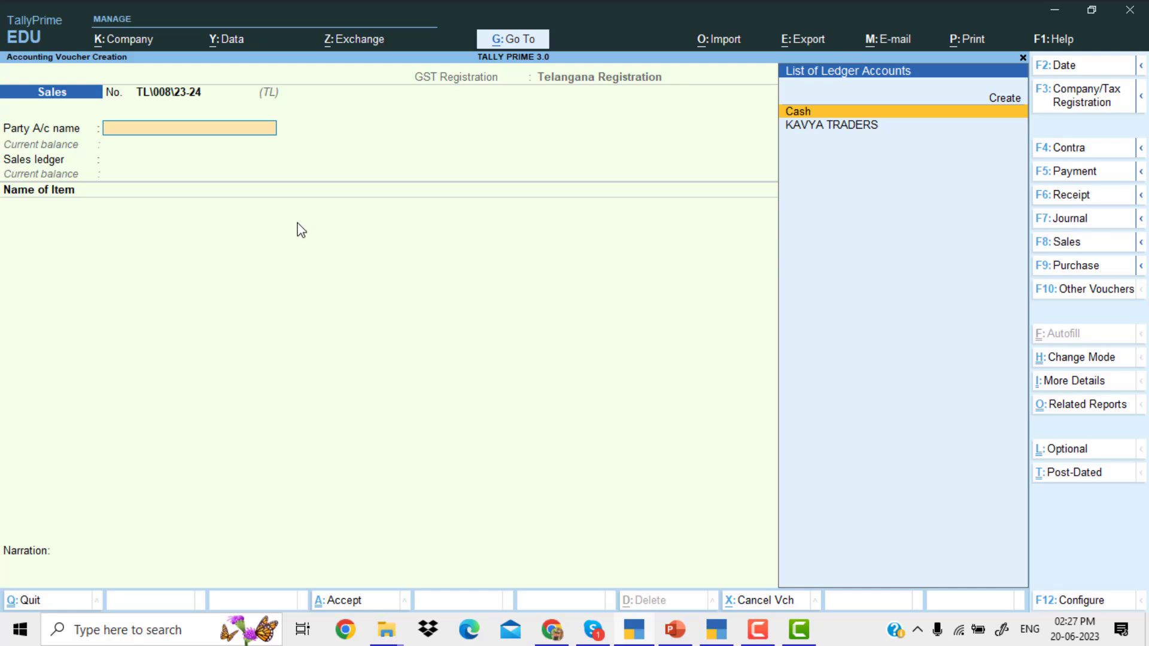
- Leave the blank Sales voucher and switch to the YouTube channel page in Chrome
key(Escape)
key(Return)
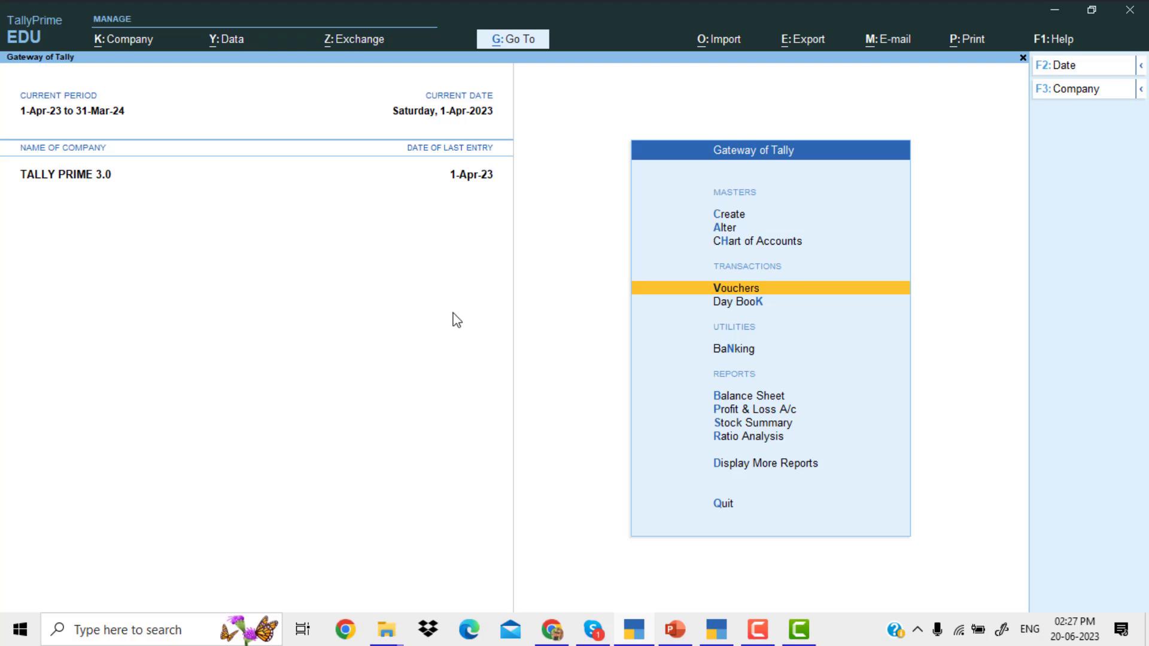
click(548, 631)
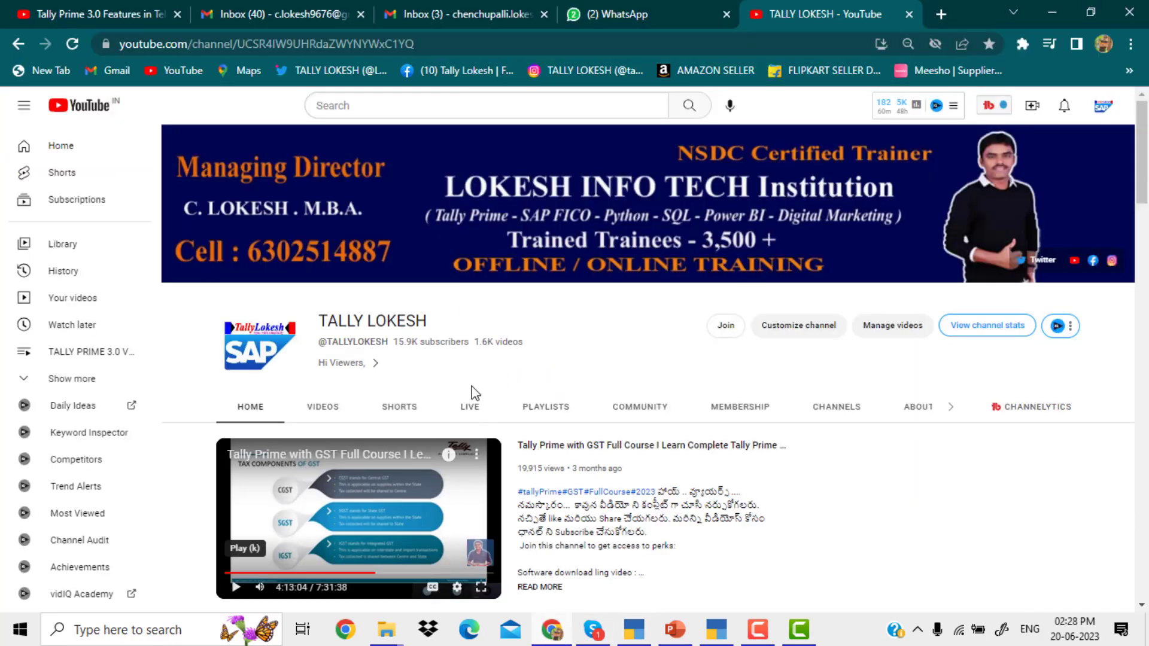
click(767, 640)
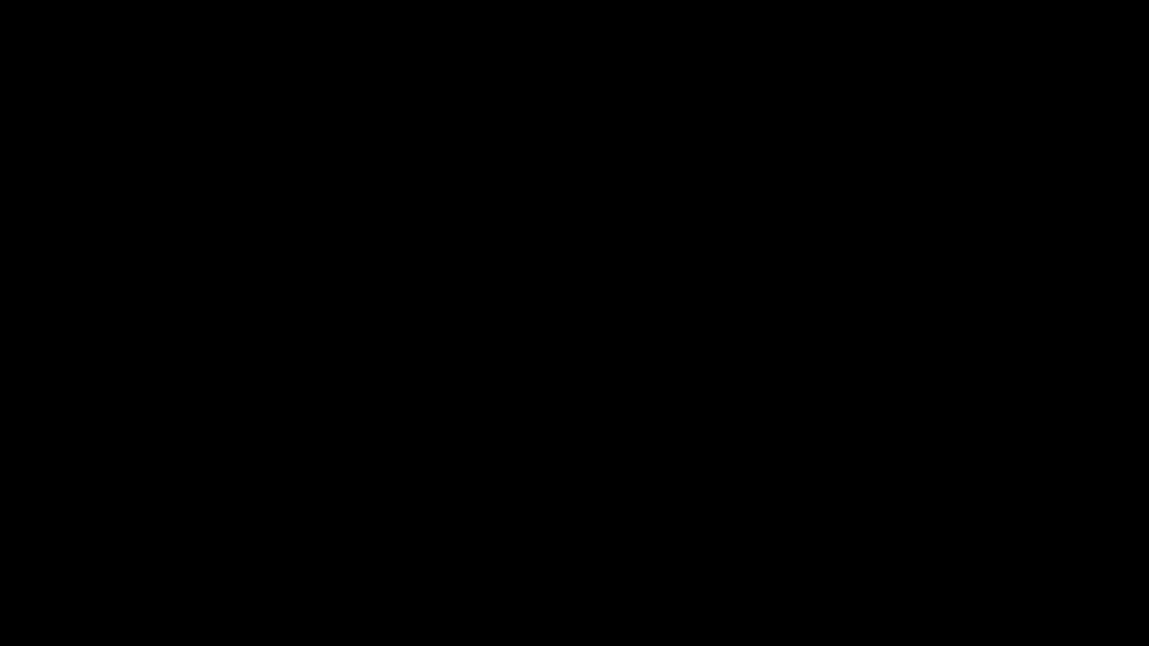